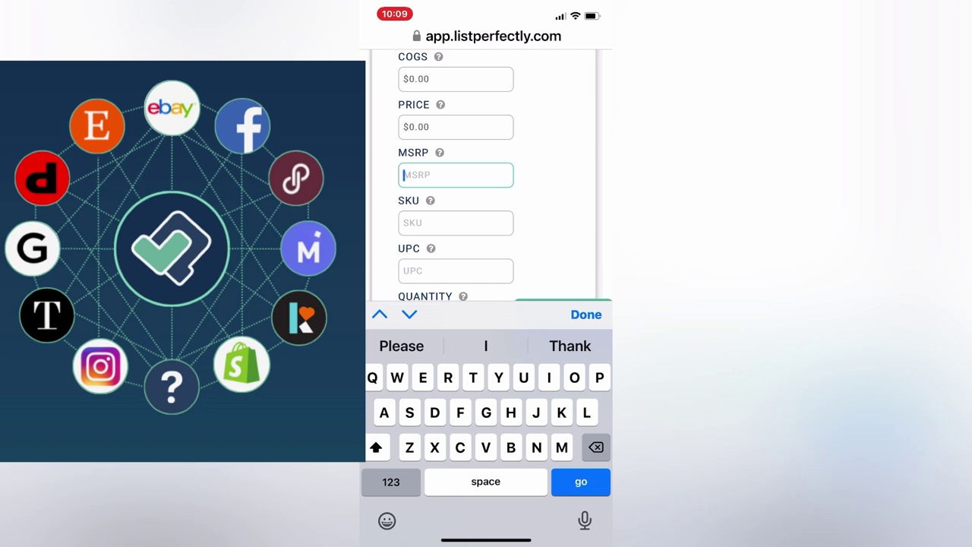
Set the listing's price to $25.00.
scroll(486, 174, up, 3)
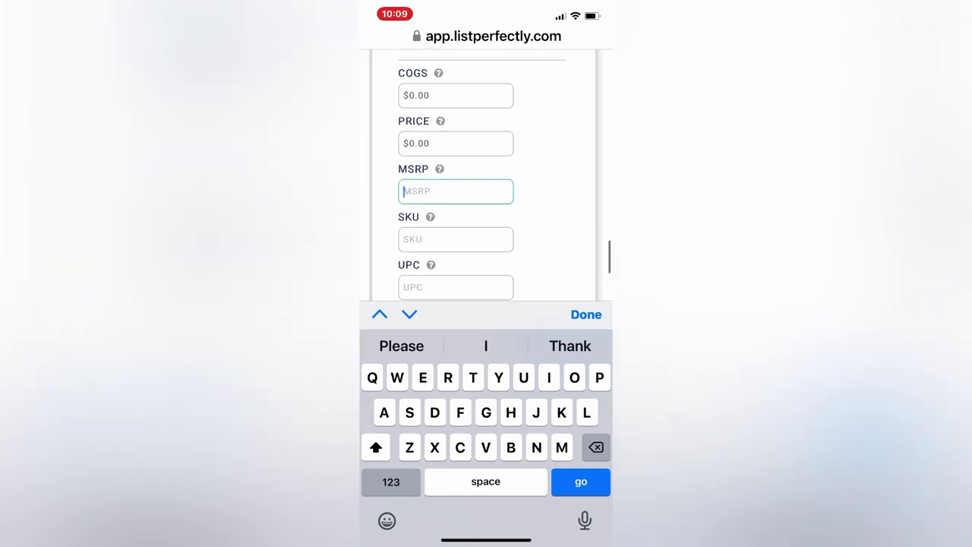
click(456, 142)
key(BackSpace)
key(BackSpace)
key(BackSpace)
key(BackSpace)
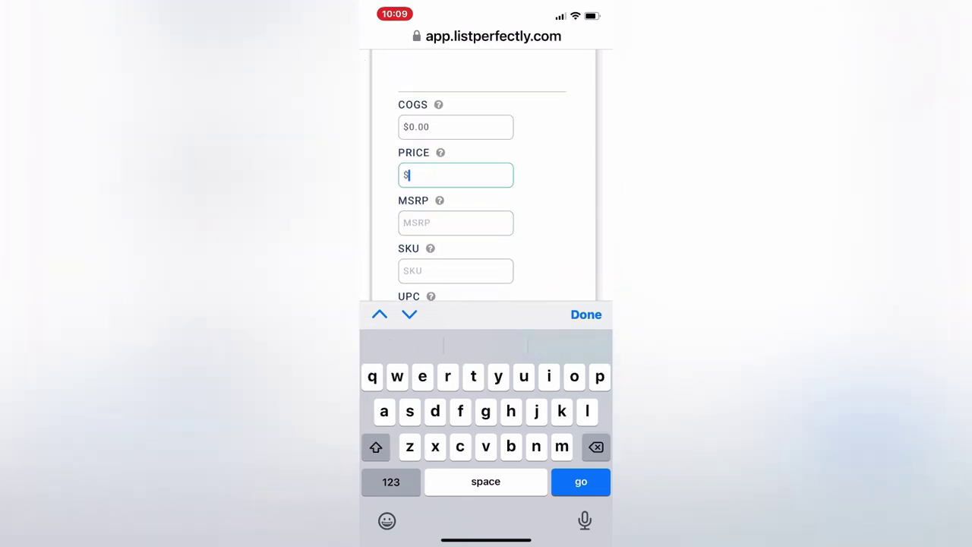
click(390, 481)
text(25.00)
click(585, 315)
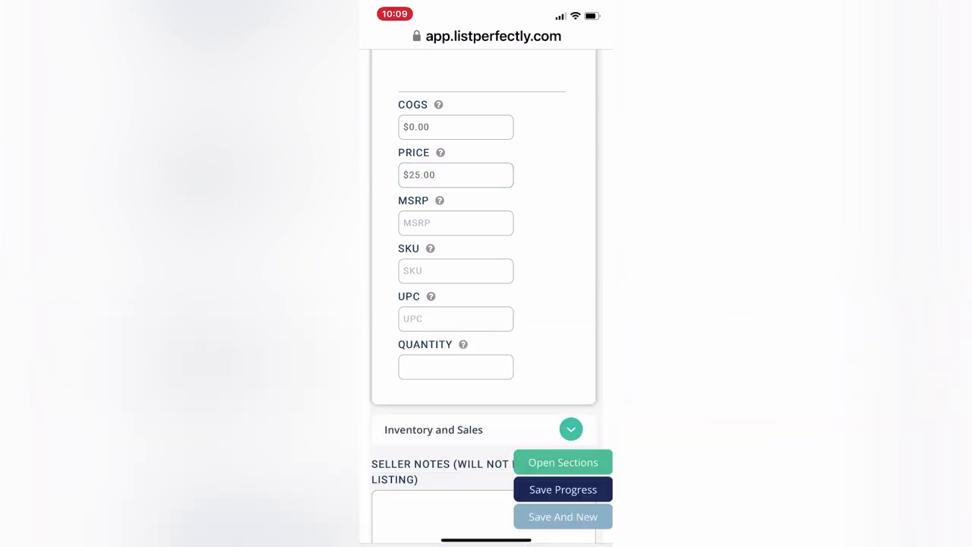
Set the listing's quantity to 1.
scroll(486, 304, down, 1)
click(456, 308)
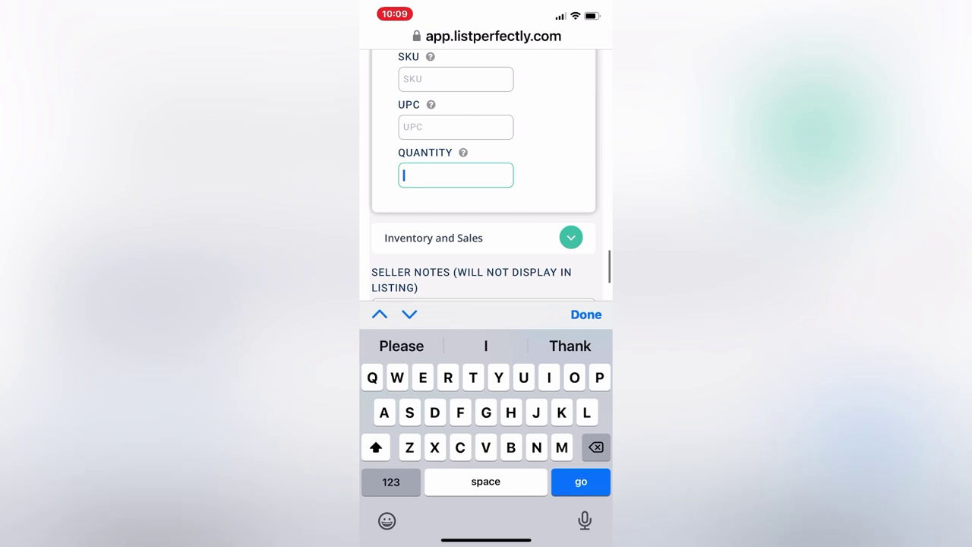
click(390, 481)
text(1)
click(585, 315)
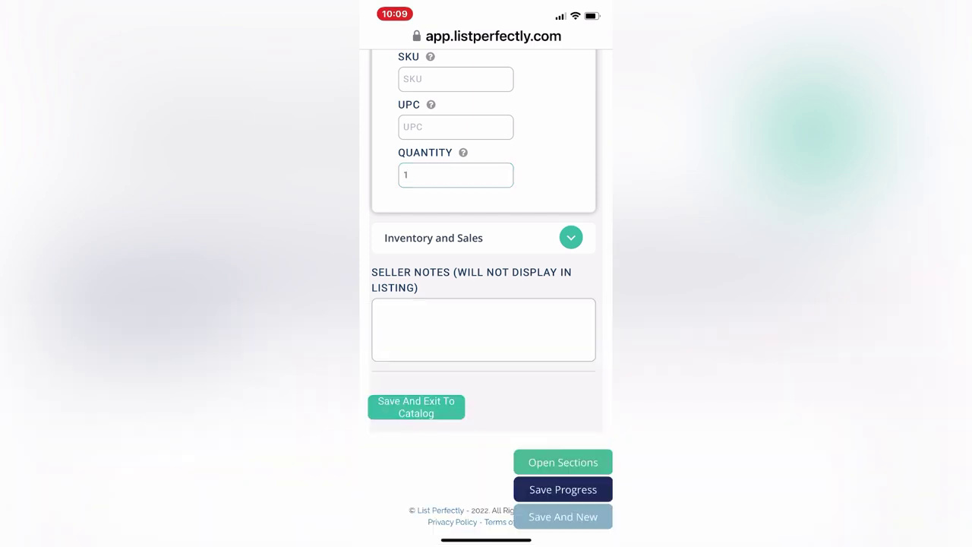
Expand the Inventory and Sales section and examine its cost fields, sold marketplace options and platform item number fields.
click(571, 238)
scroll(486, 303, down, 2)
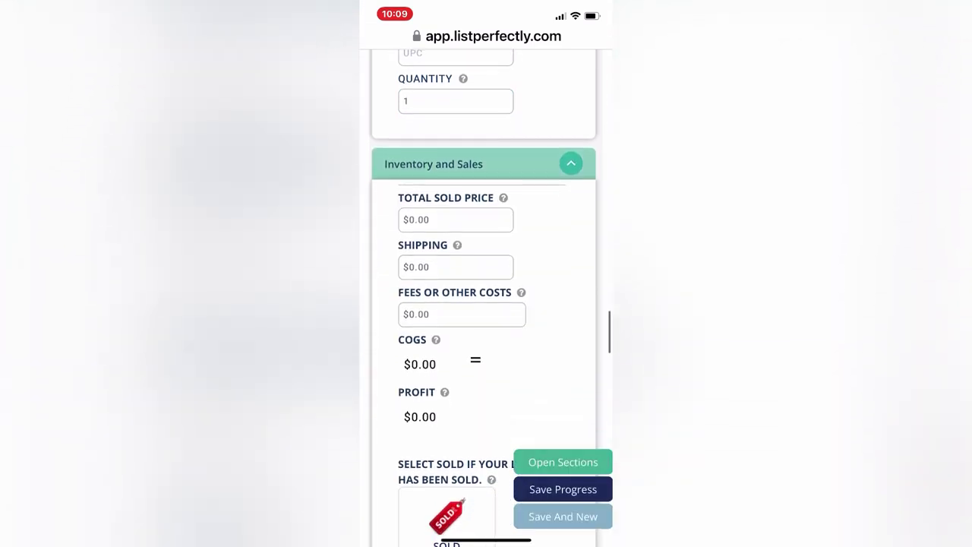
scroll(486, 304, down, 2)
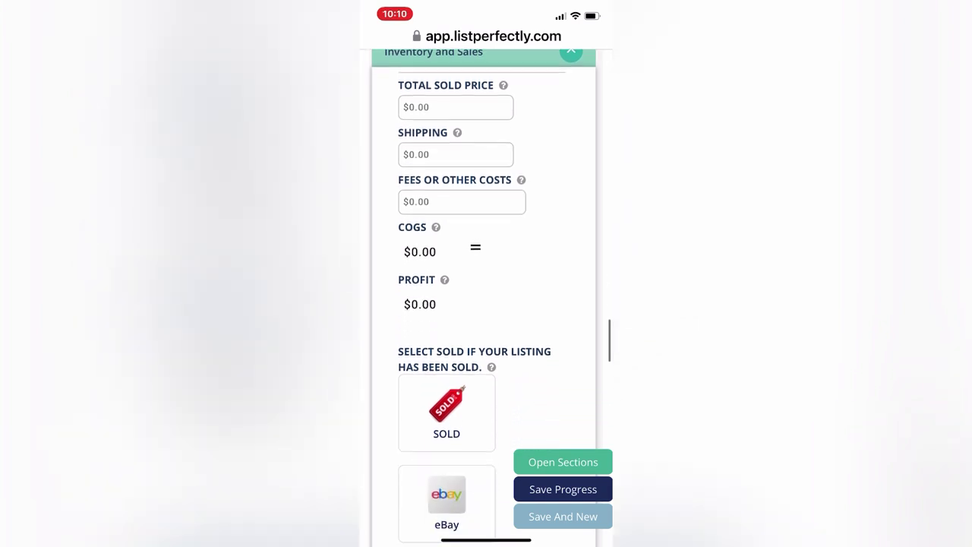
scroll(485, 303, down, 3)
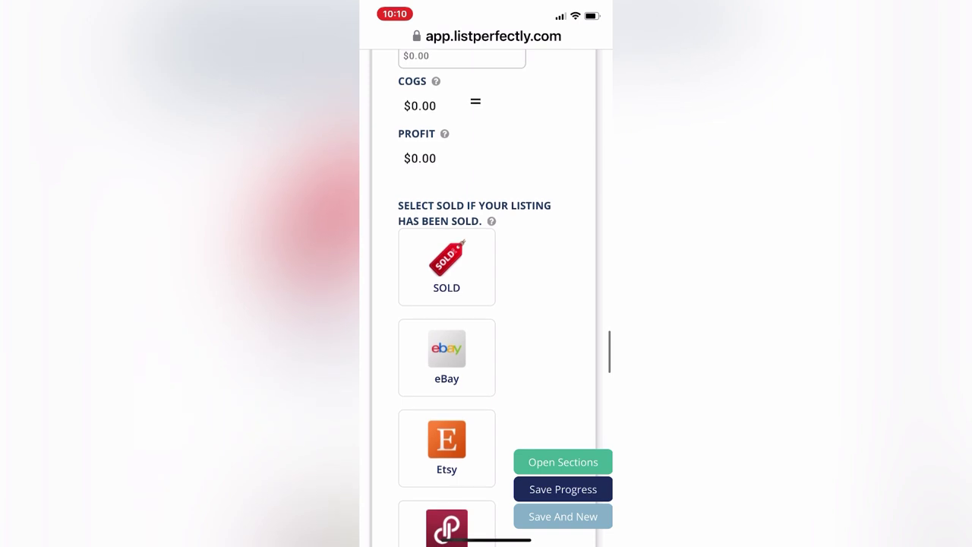
scroll(486, 303, down, 15)
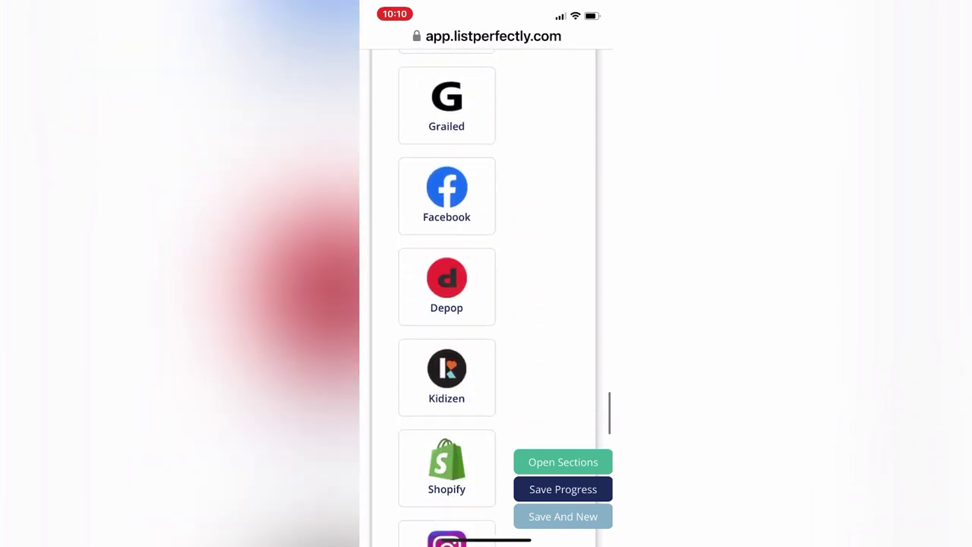
scroll(486, 304, down, 5)
scroll(486, 303, up, 1)
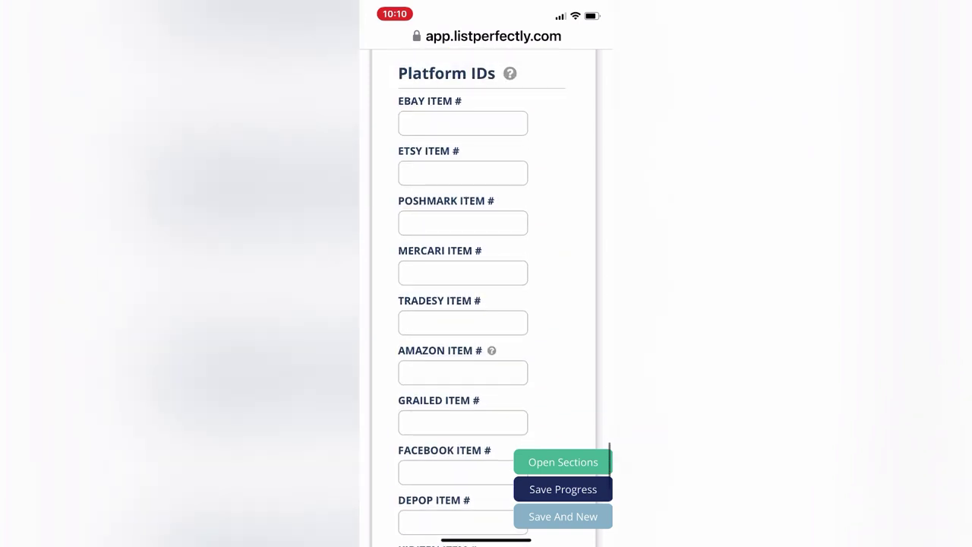
scroll(485, 304, down, 2)
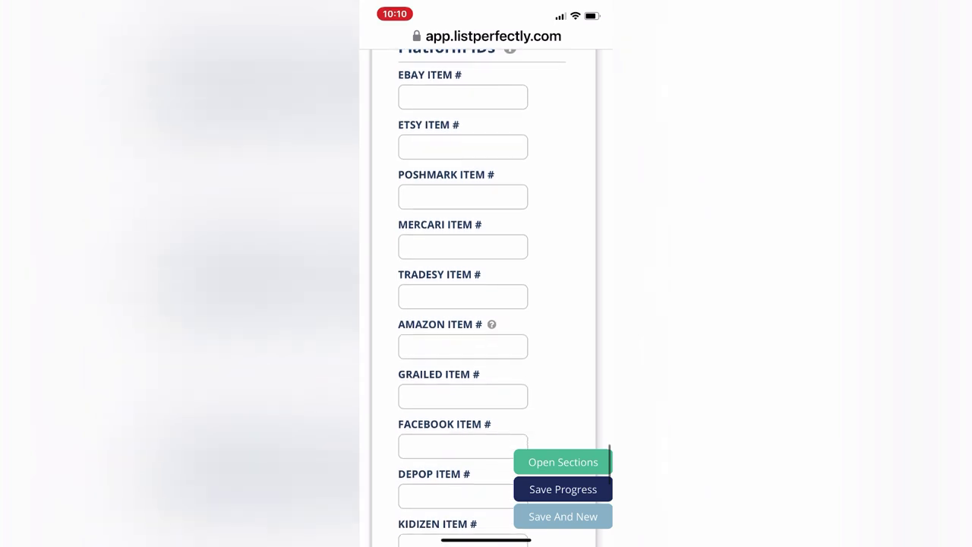
scroll(486, 303, down, 5)
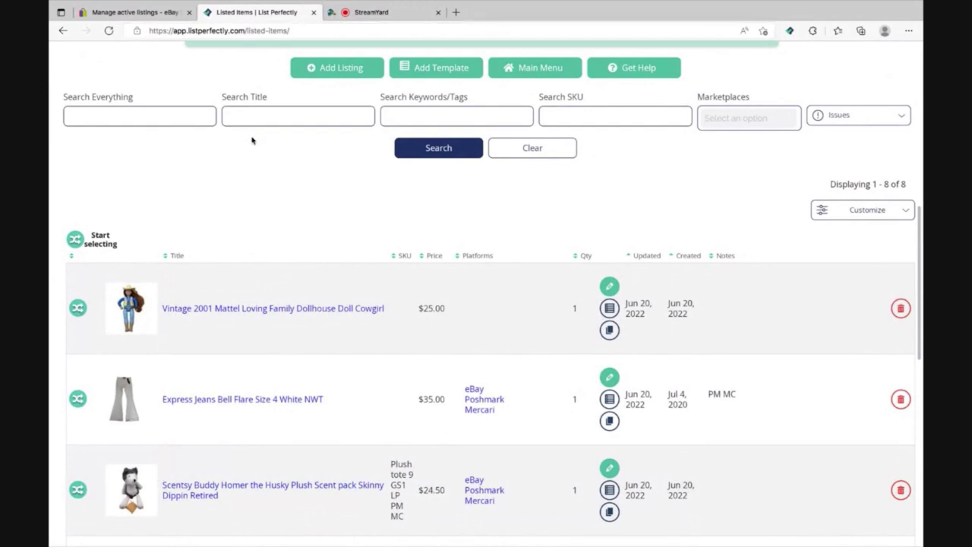
Copy the Vintage 2001 Mattel Loving Family Dollhouse Doll Cowgirl listing from the catalog to Mercari, Poshmark and eBay.
scroll(253, 140, up, 1)
scroll(252, 140, down, 1)
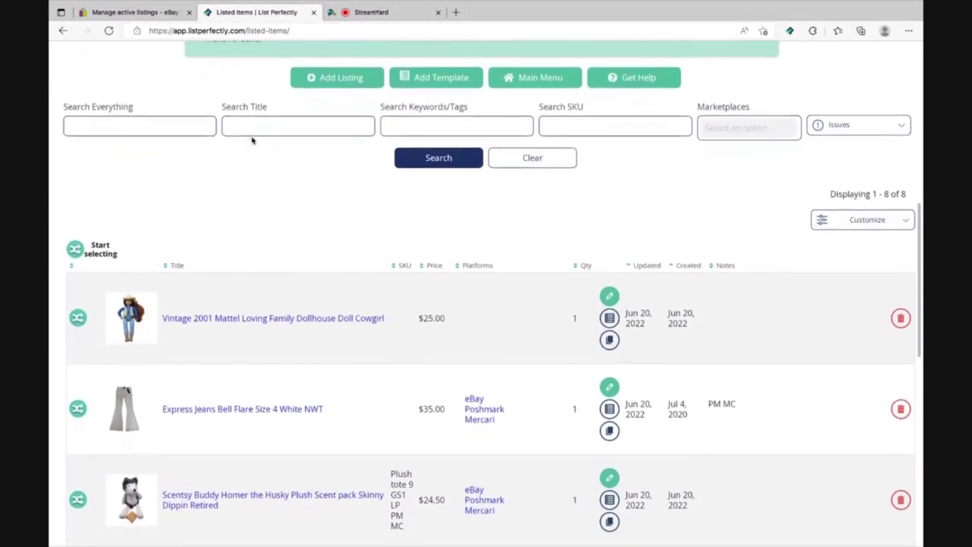
click(77, 317)
click(400, 182)
click(429, 182)
click(365, 231)
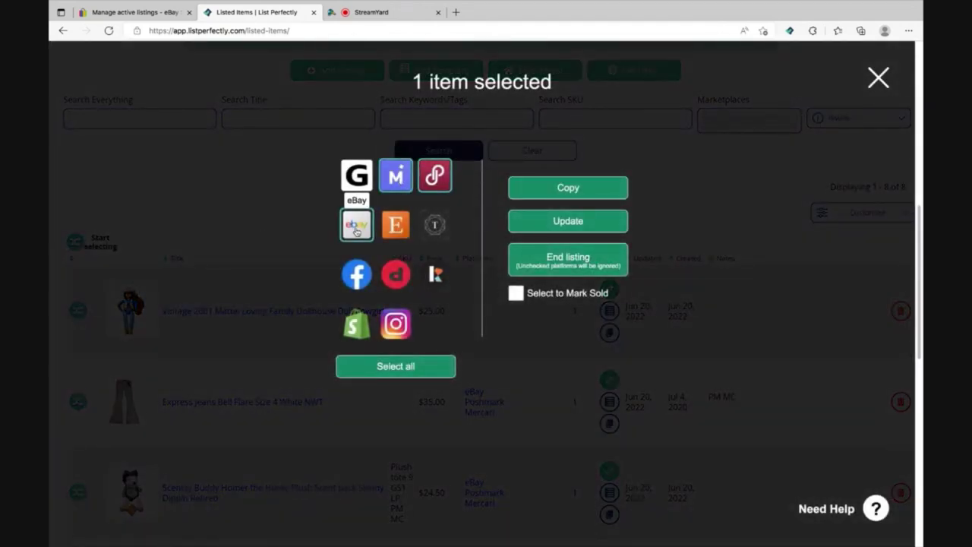
click(573, 191)
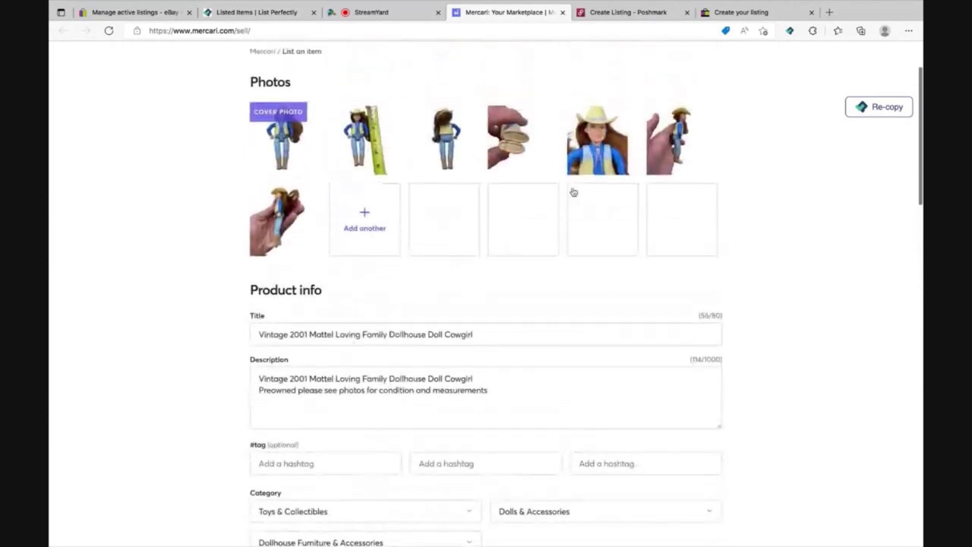
Add the hashtags #Cowgirl, #Mattel and #Vintage to the Mercari listing.
click(346, 267)
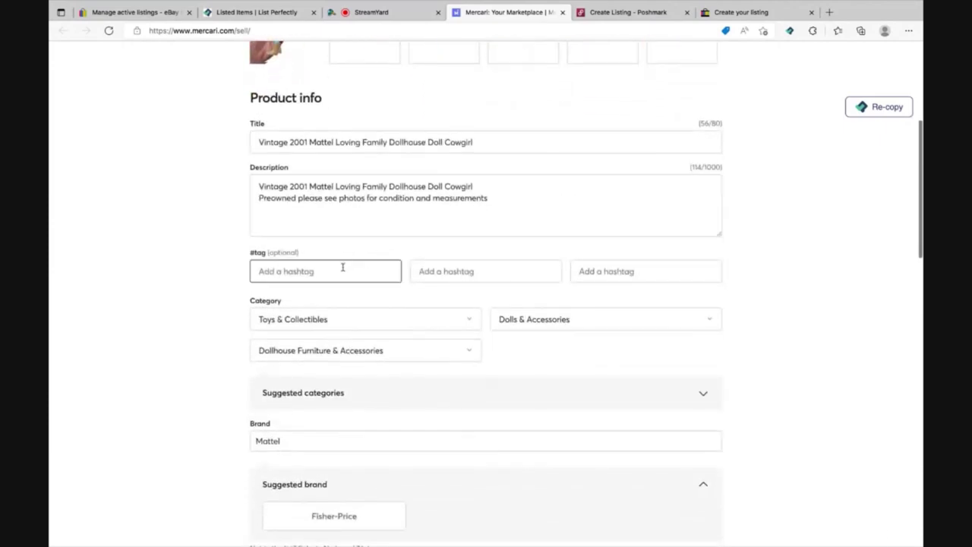
text(#Cowgirl)
key(Tab)
text(#Mat)
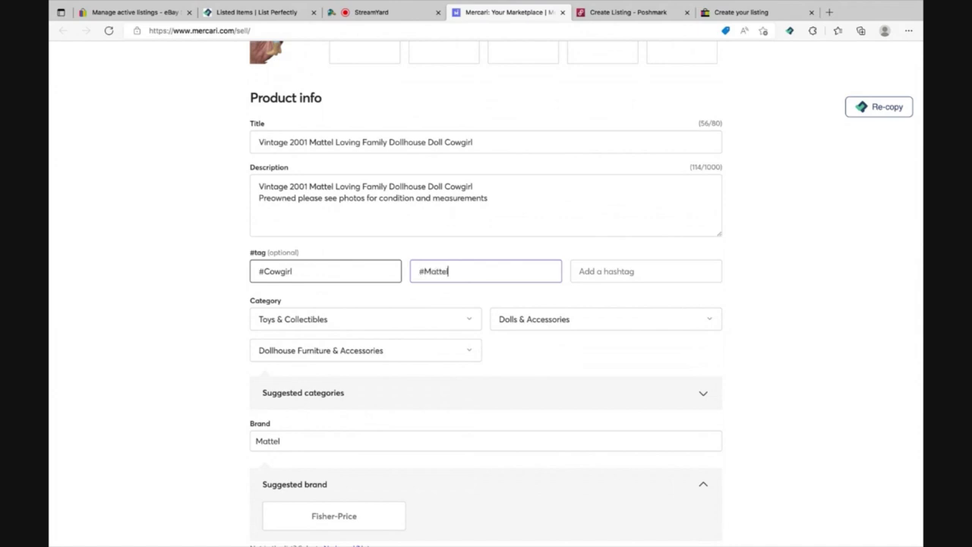
key(Tab)
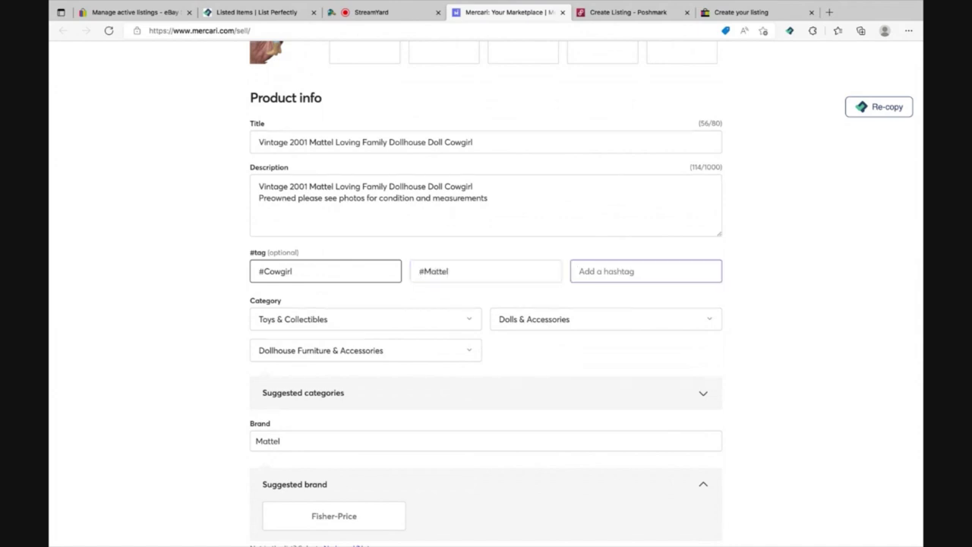
text(#Vintage)
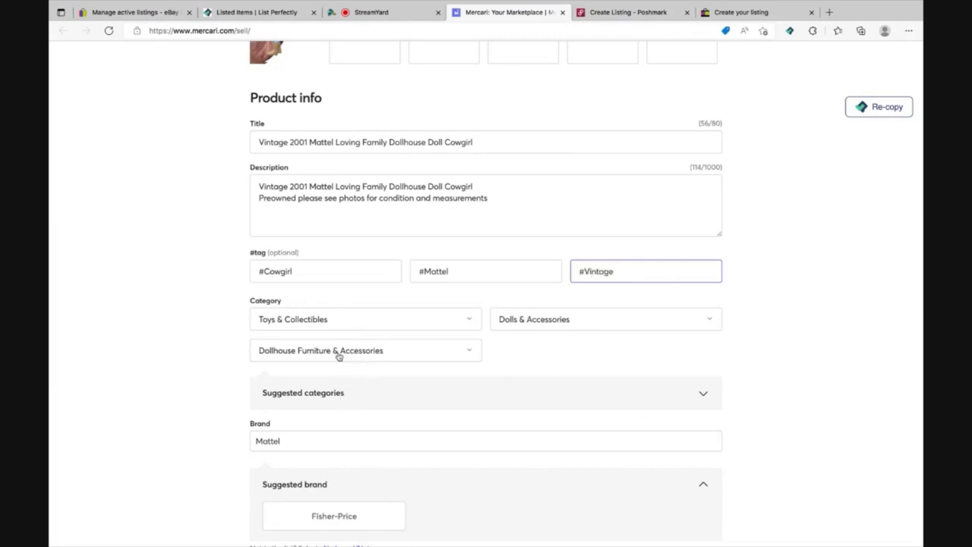
Reselect Mattel as the brand of the Mercari listing and set its condition to Good.
scroll(385, 355, down, 3)
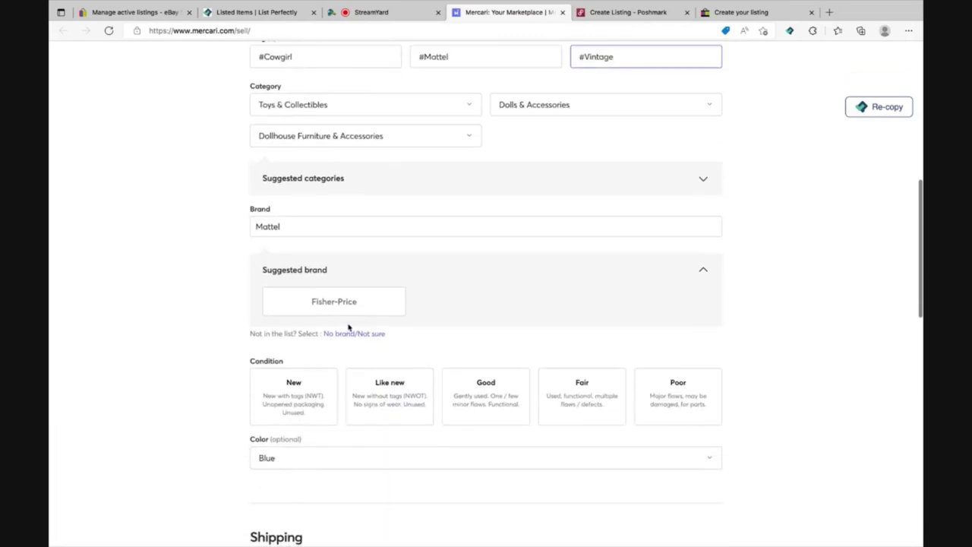
click(347, 335)
click(334, 229)
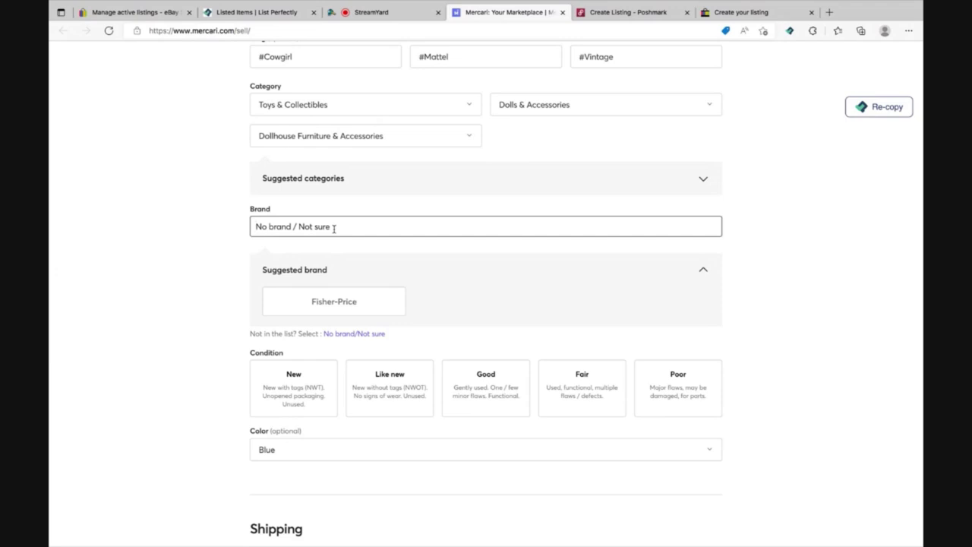
text(Mattel)
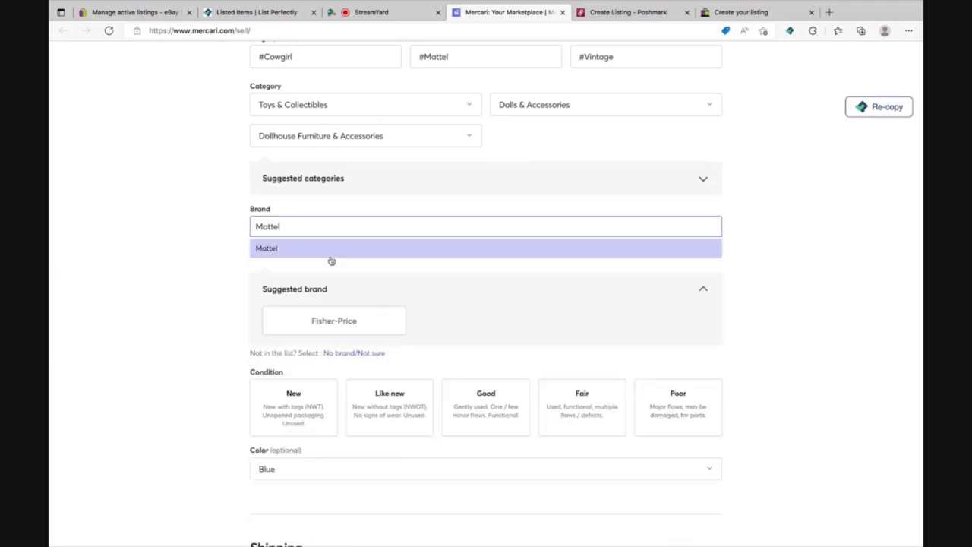
click(328, 259)
click(460, 399)
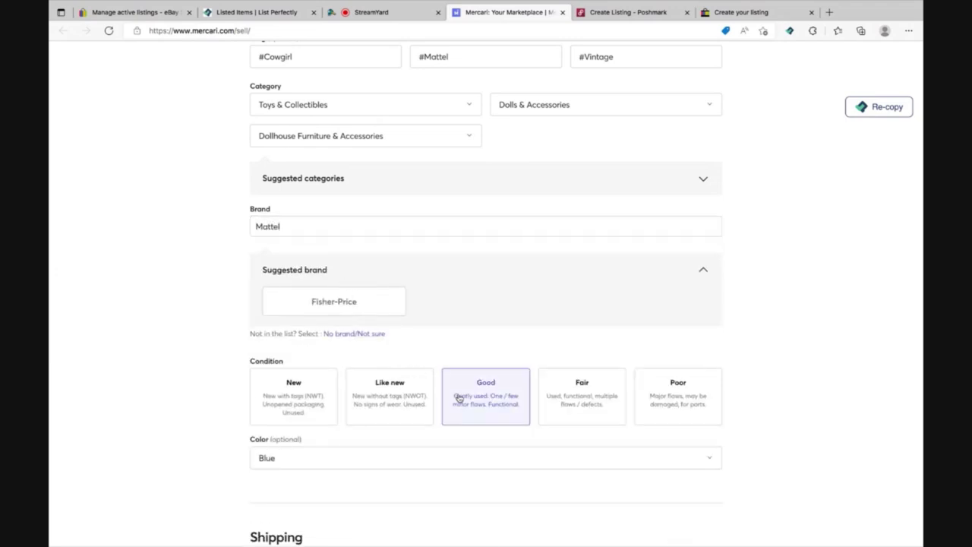
Choose Ship on your own as the Mercari delivery method.
scroll(459, 399, down, 4)
scroll(418, 398, down, 3)
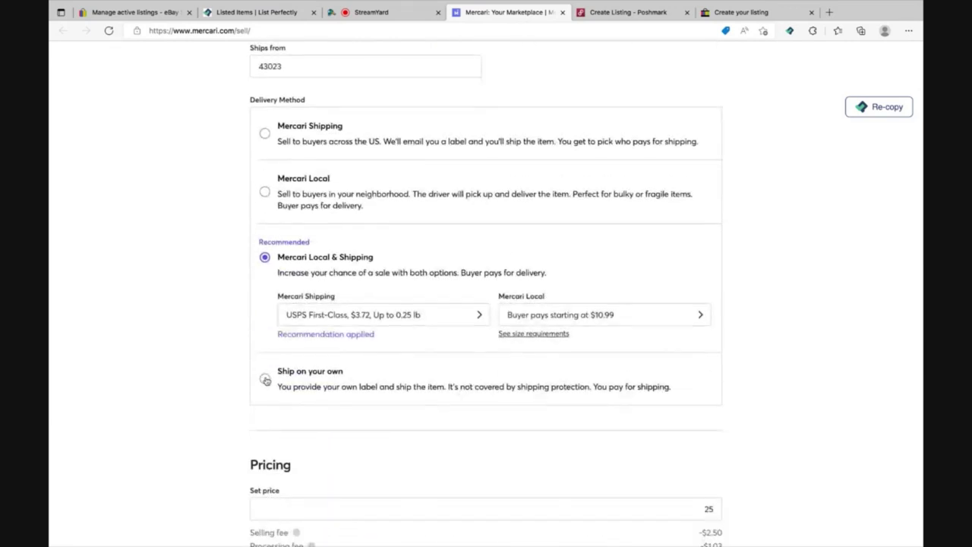
click(265, 378)
Turn off Smart pricing and publish the Mercari listing.
scroll(551, 393, down, 3)
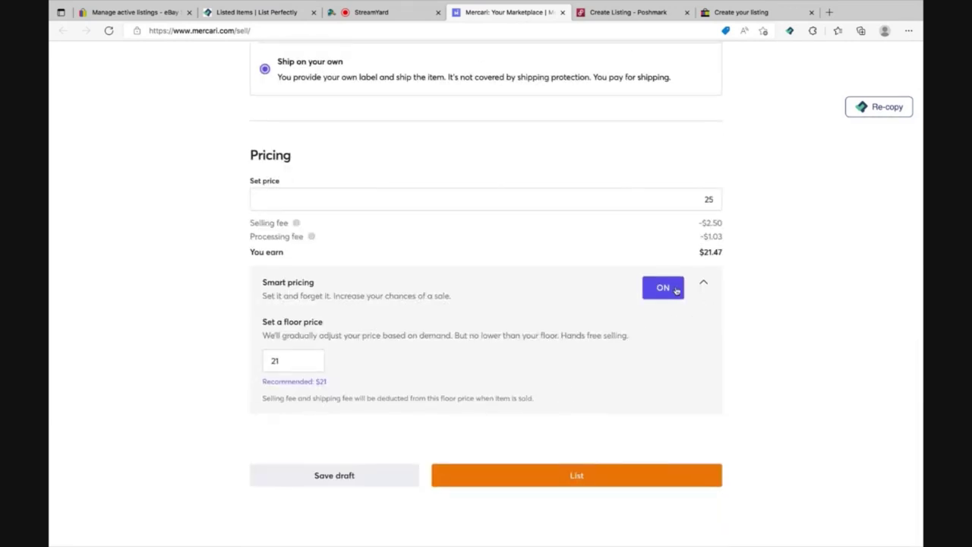
click(666, 293)
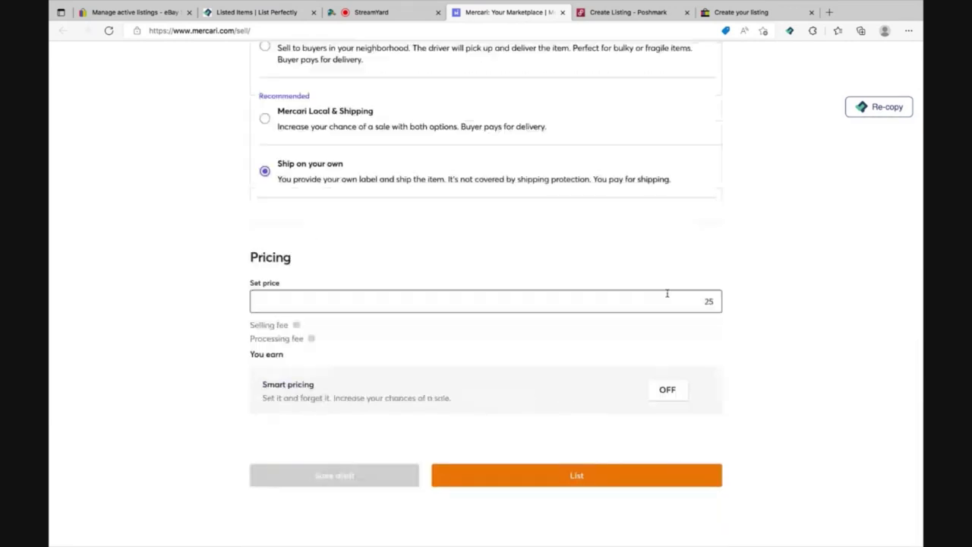
click(578, 479)
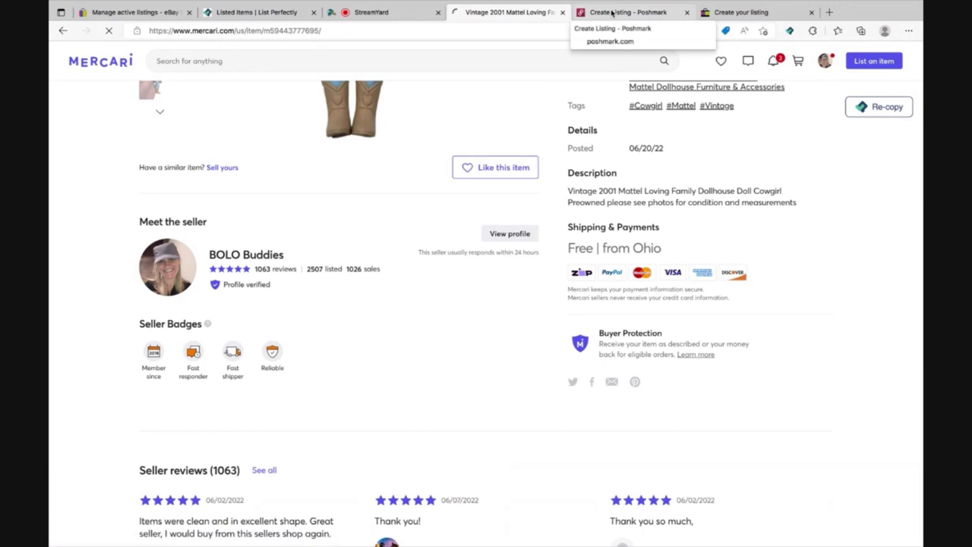
Switch to the Poshmark listing draft and set its category to Kids Toys with the subcategory Dolls & Accessories.
click(611, 13)
scroll(553, 171, down, 10)
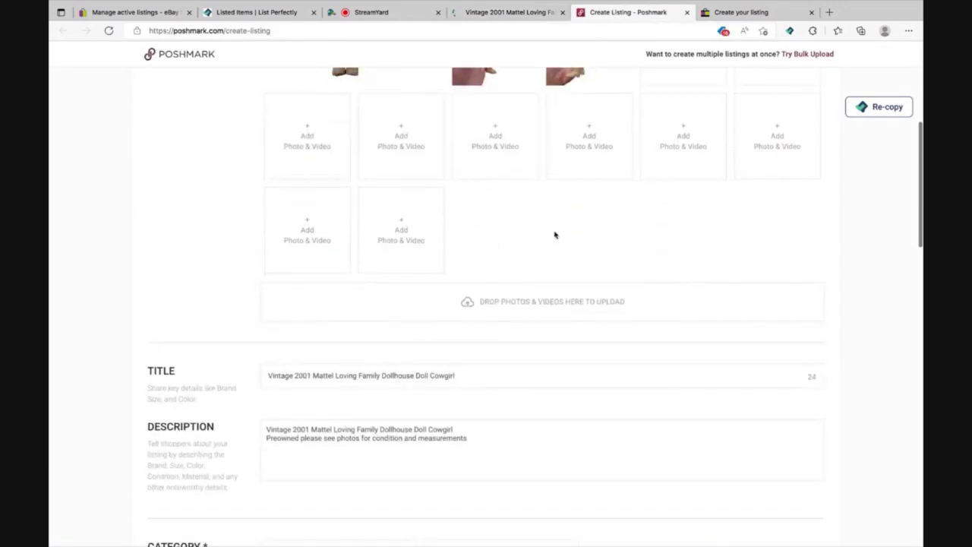
click(402, 255)
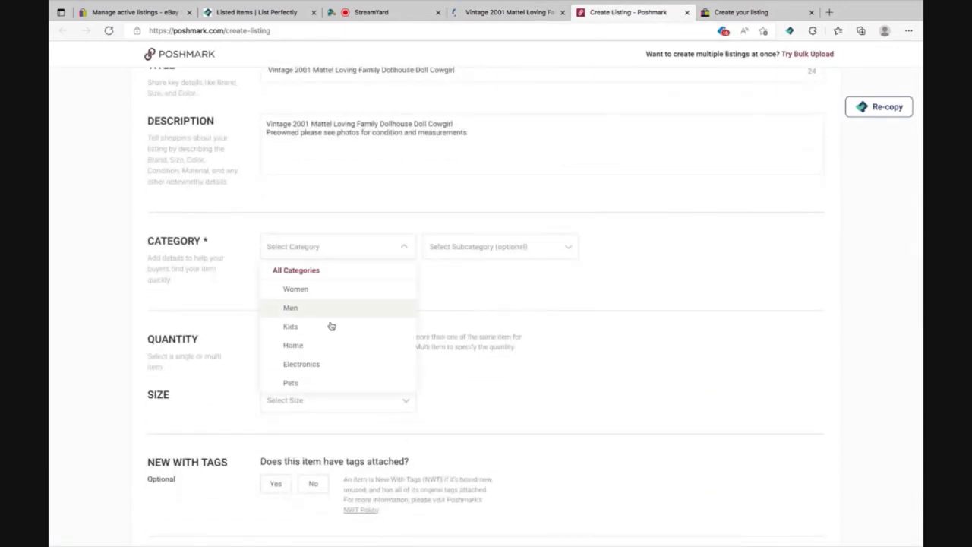
click(318, 331)
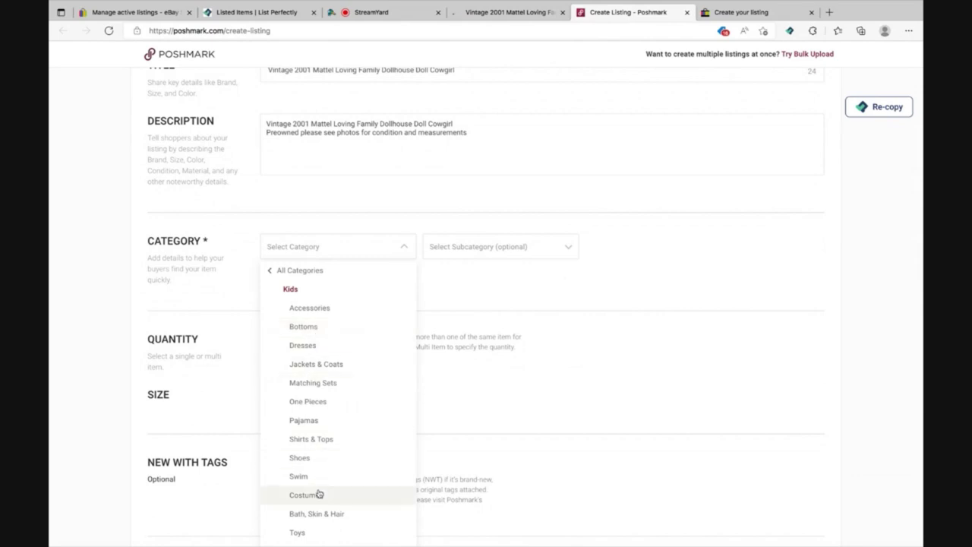
click(317, 531)
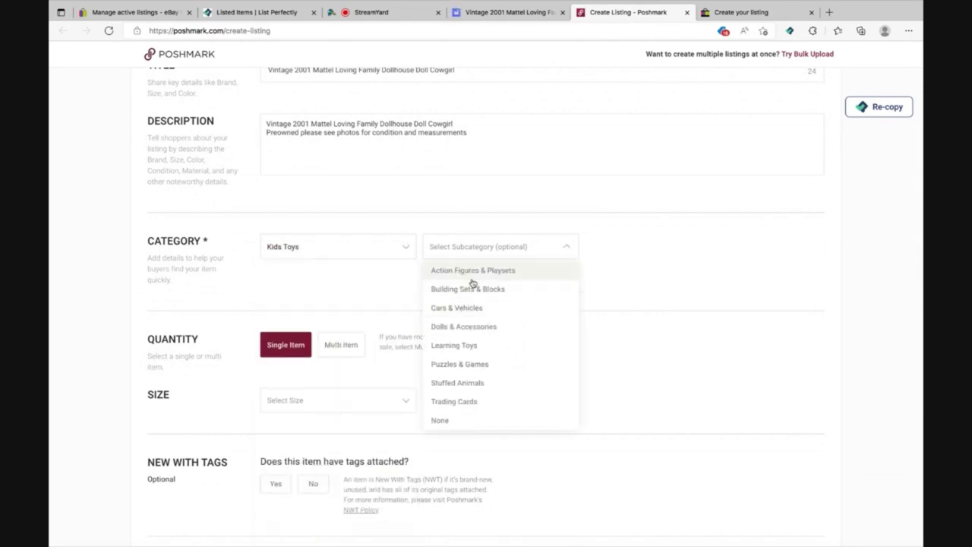
click(462, 326)
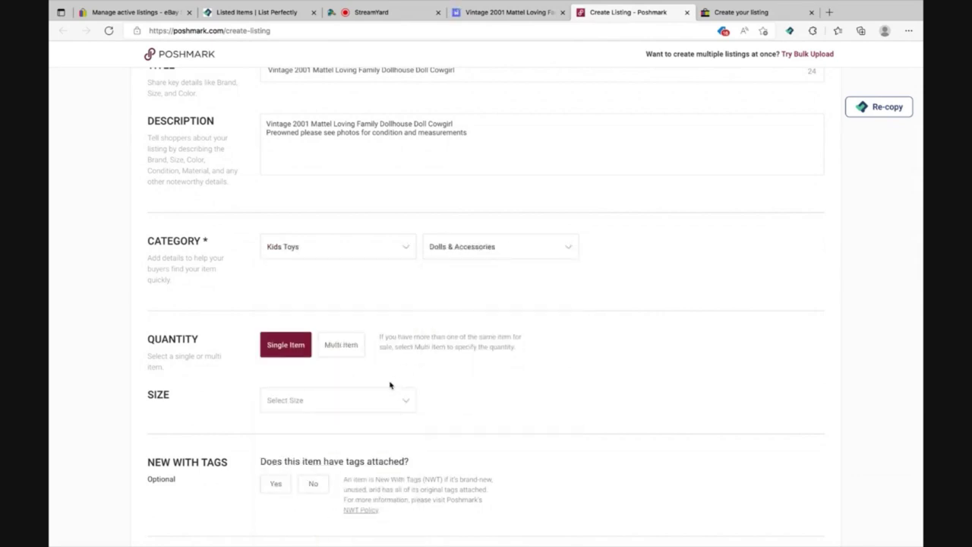
Set the Poshmark item's size to One Size for Girls and specify that it has no tags attached.
click(369, 410)
click(359, 299)
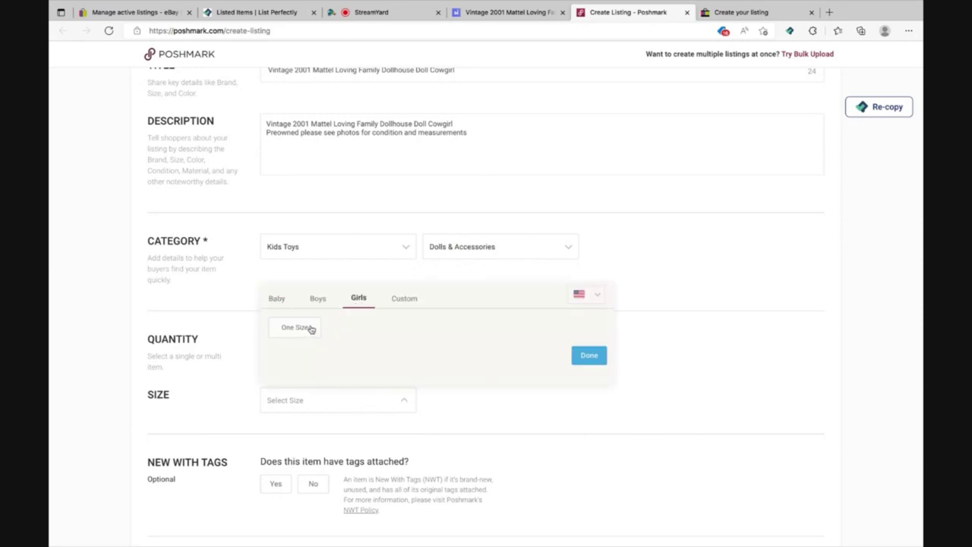
click(311, 328)
scroll(317, 277, down, 3)
click(313, 243)
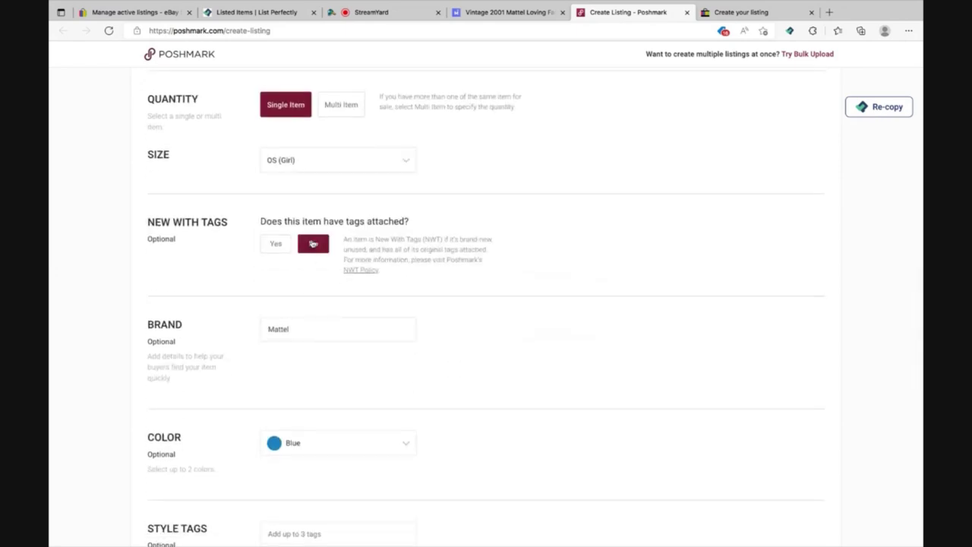
Enter 0 as the original price in the Poshmark listing's pricing section.
scroll(312, 243, down, 5)
click(281, 296)
text(0)
scroll(603, 346, down, 3)
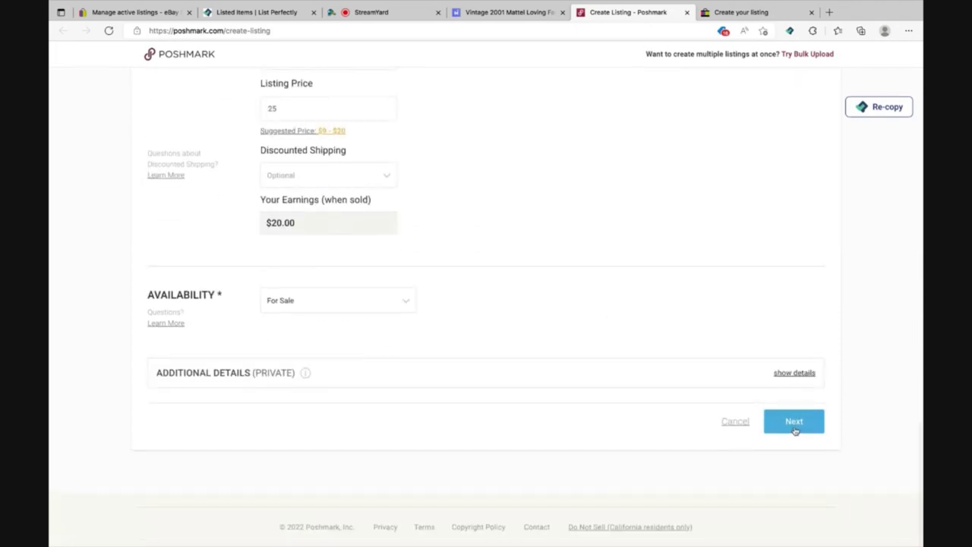
Publish the Poshmark listing and switch to the eBay listing draft.
click(793, 424)
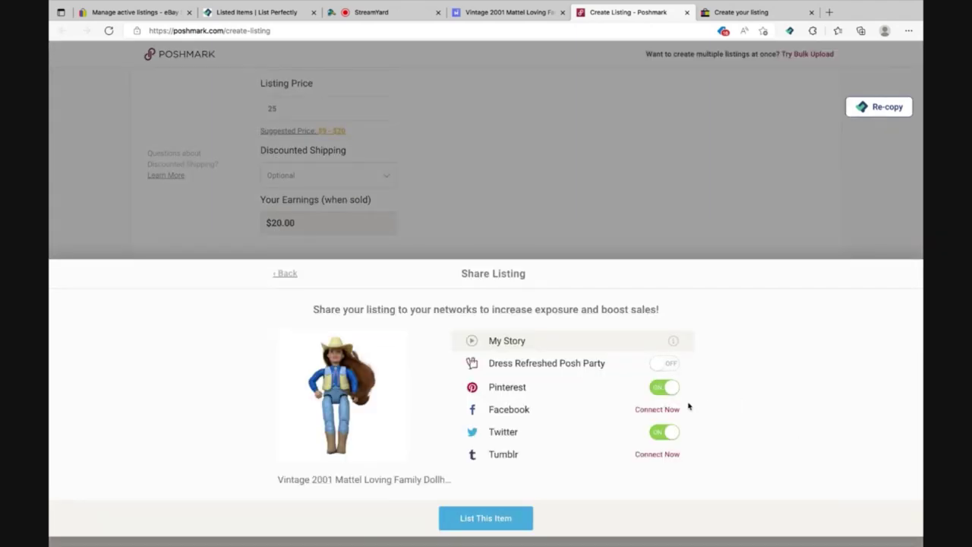
click(472, 517)
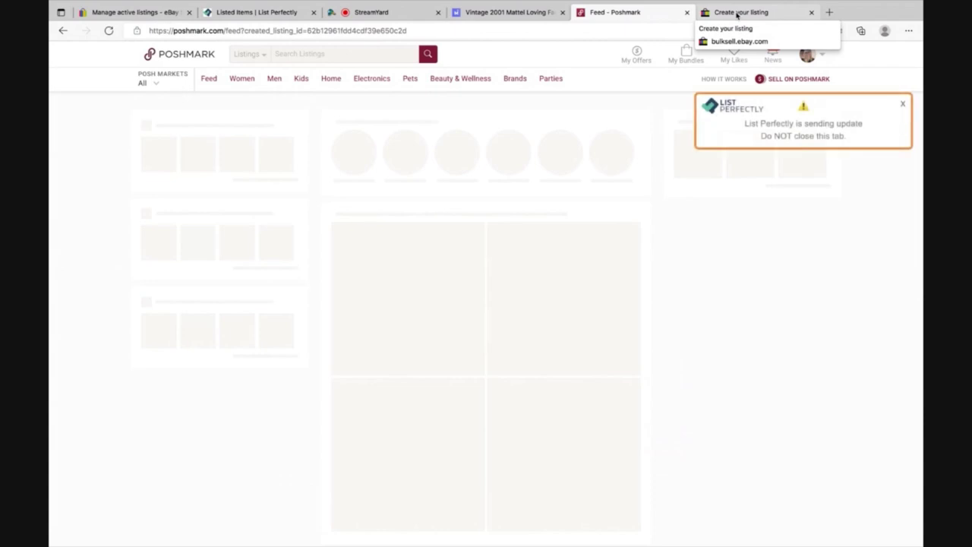
click(737, 14)
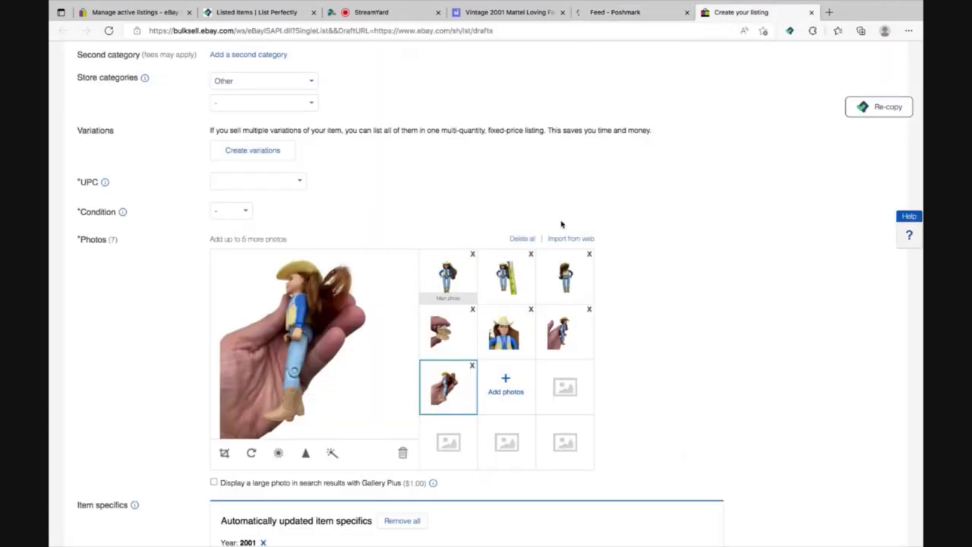
Enter GS.25 LP PM MC as the custom label (SKU) of the eBay listing.
scroll(561, 224, up, 5)
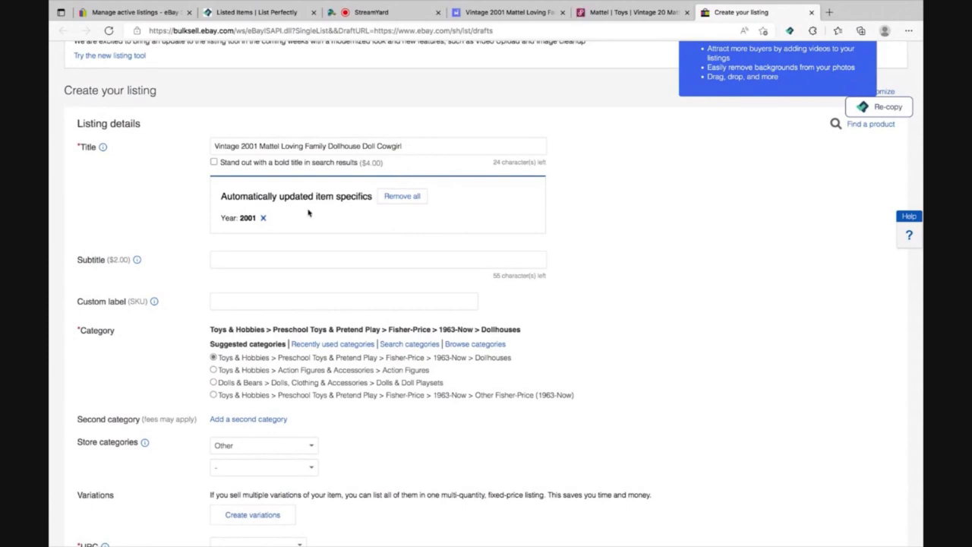
scroll(288, 238, down, 1)
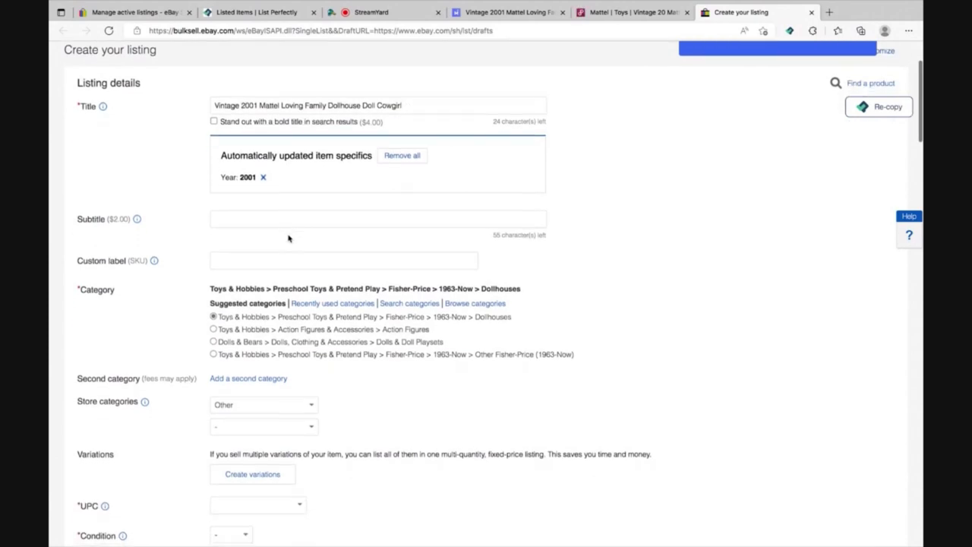
click(235, 263)
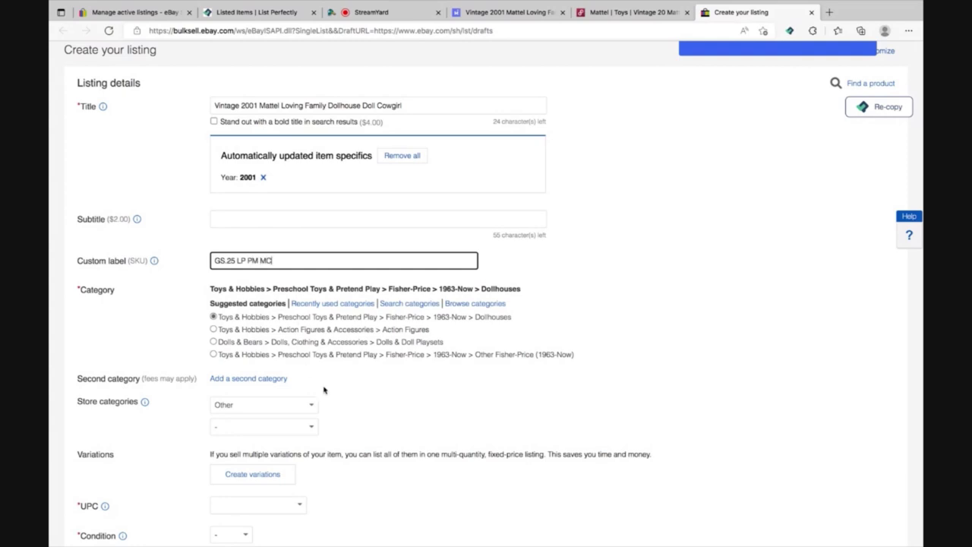
Set the eBay store categories to Toys as the first and First Class as the second.
click(313, 407)
key(Up)
key(Return)
scroll(302, 405, down, 3)
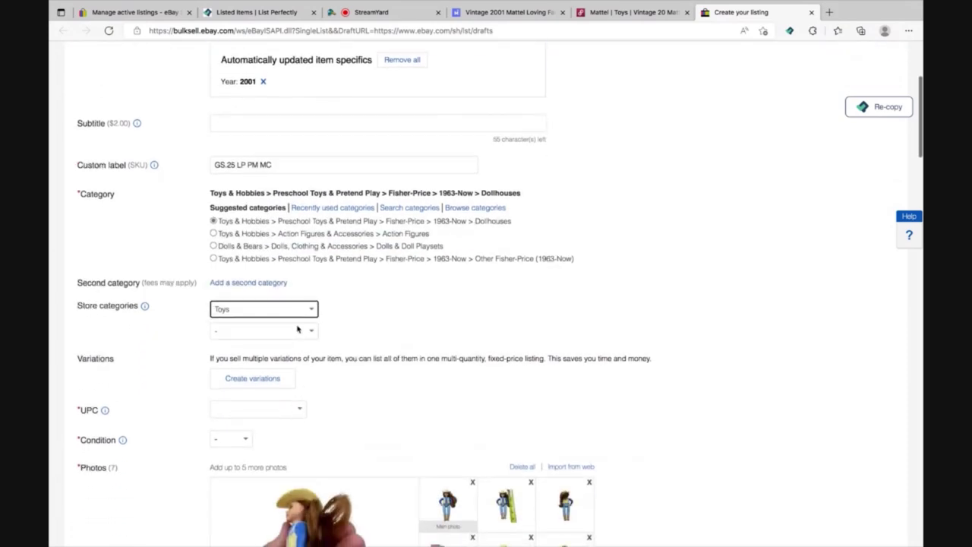
click(297, 329)
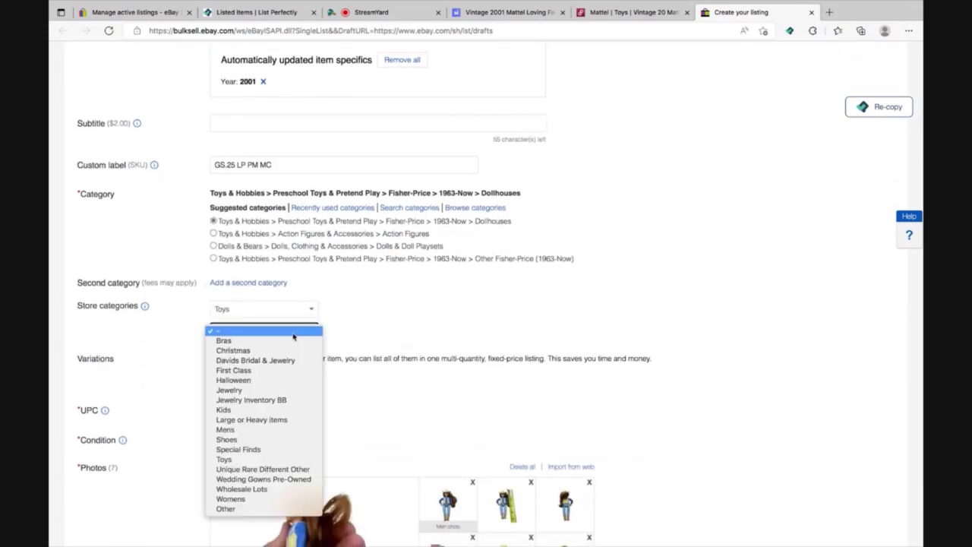
click(259, 371)
Enter "does not apply" as the UPC and set the item's condition to Used.
click(269, 410)
text(does not app)
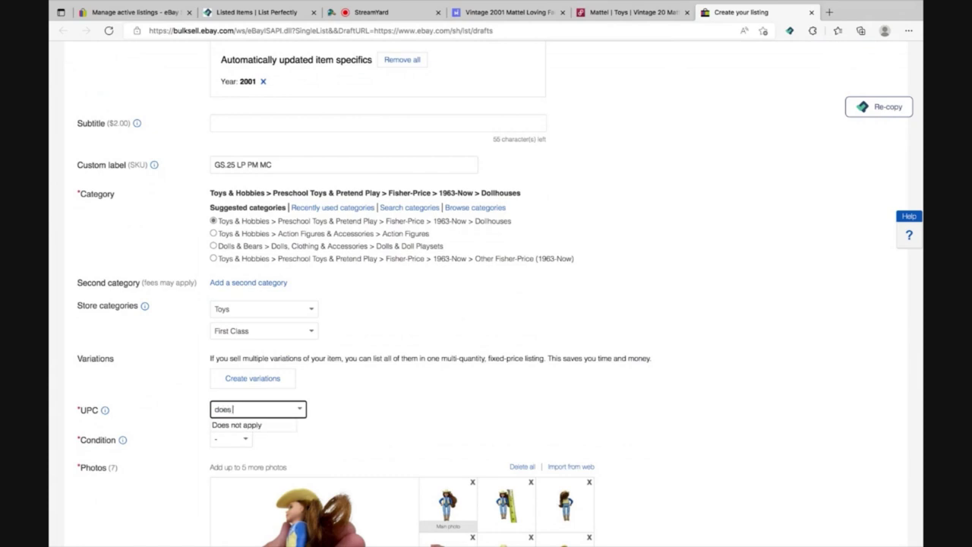
text(ly)
key(Return)
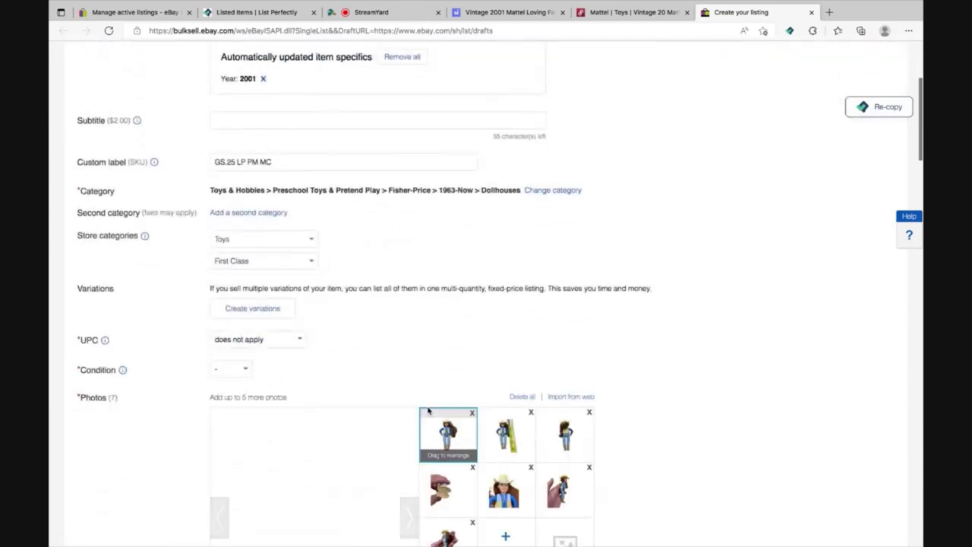
click(230, 360)
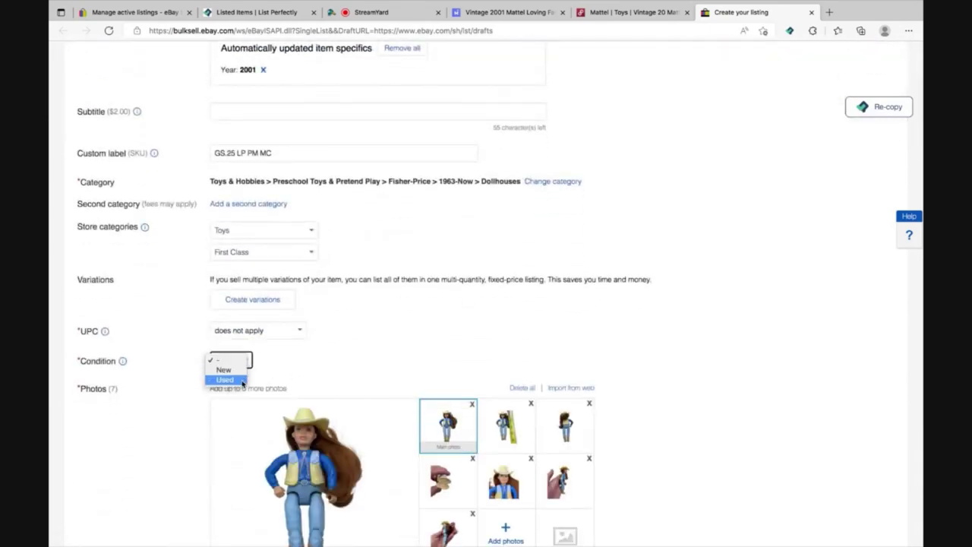
click(242, 379)
Enter Loving Family as the Character Family in the additional item specifics.
scroll(409, 347, down, 10)
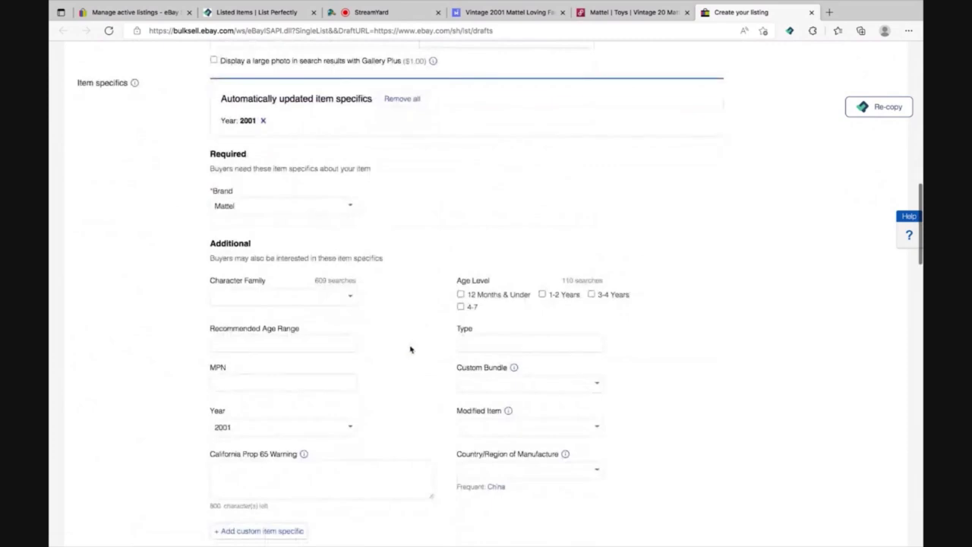
scroll(382, 316, down, 2)
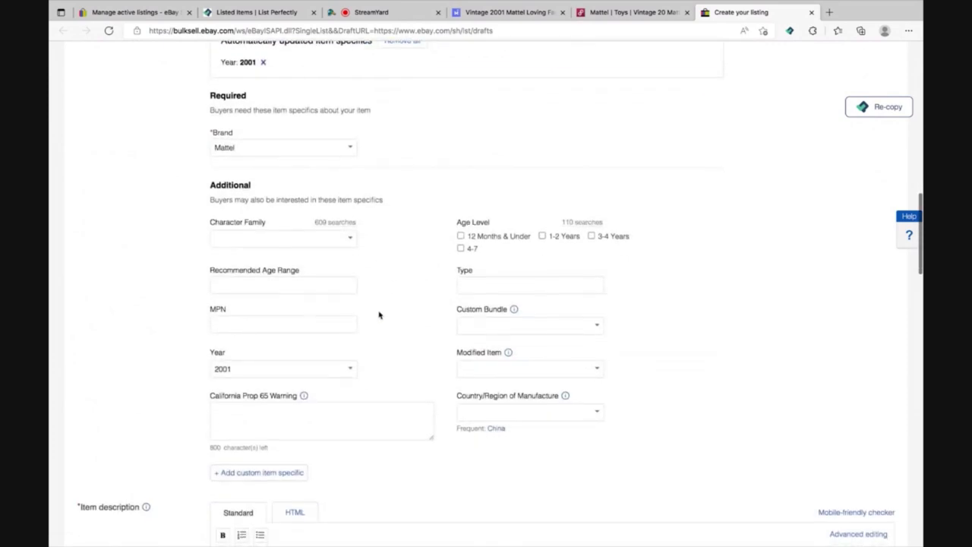
click(302, 238)
text(Loving)
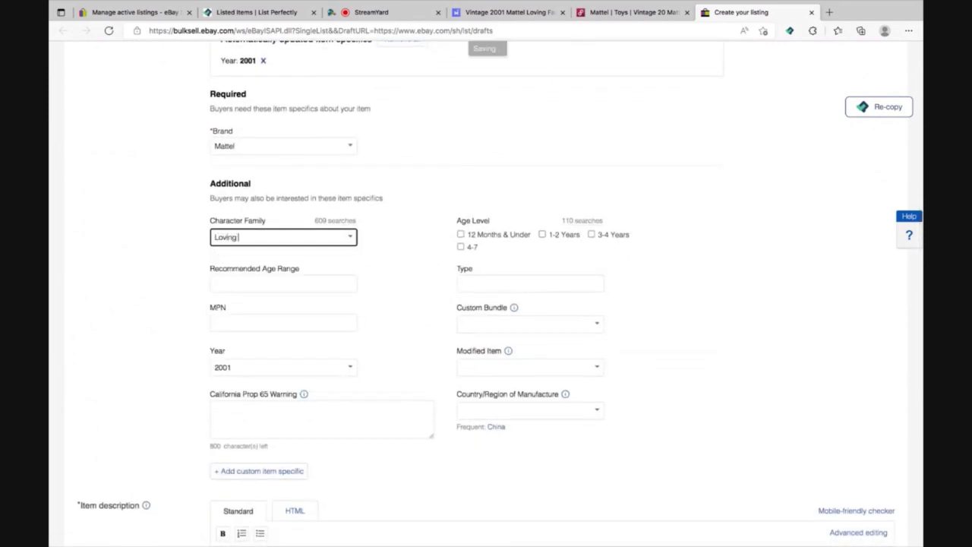
text( Fam)
click(408, 313)
key(Tab)
Set the Buy It Now price to $25 and accept domestic returns in the selling details.
scroll(408, 313, down, 3)
scroll(480, 419, down, 5)
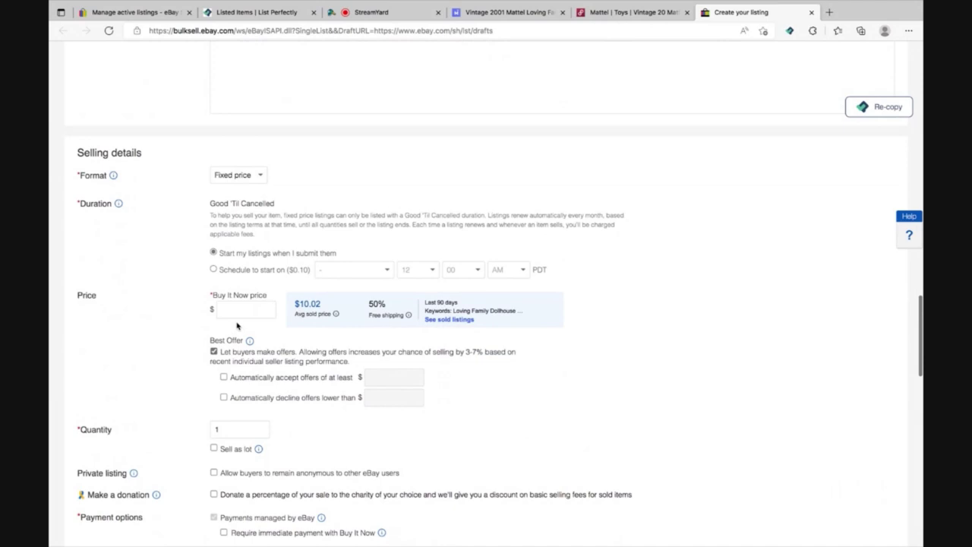
click(245, 312)
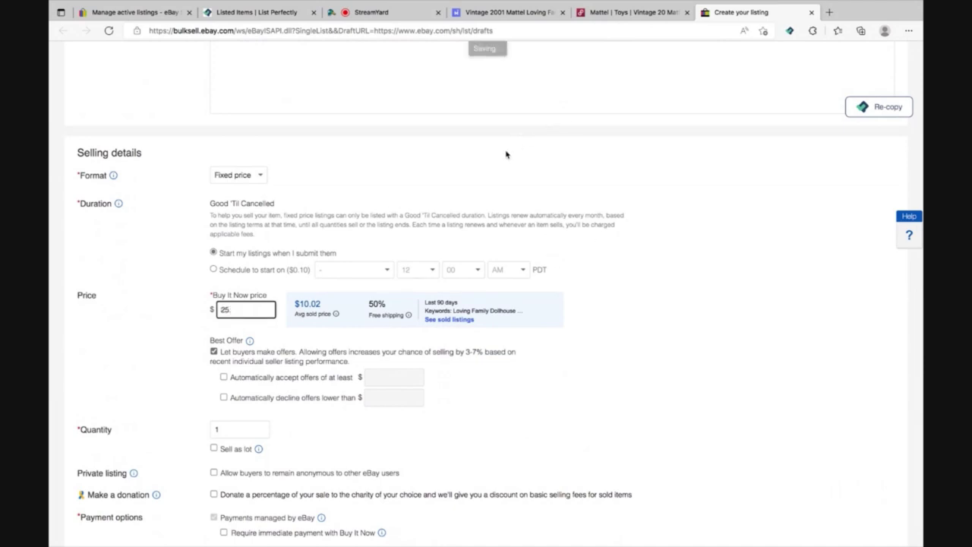
scroll(495, 167, down, 4)
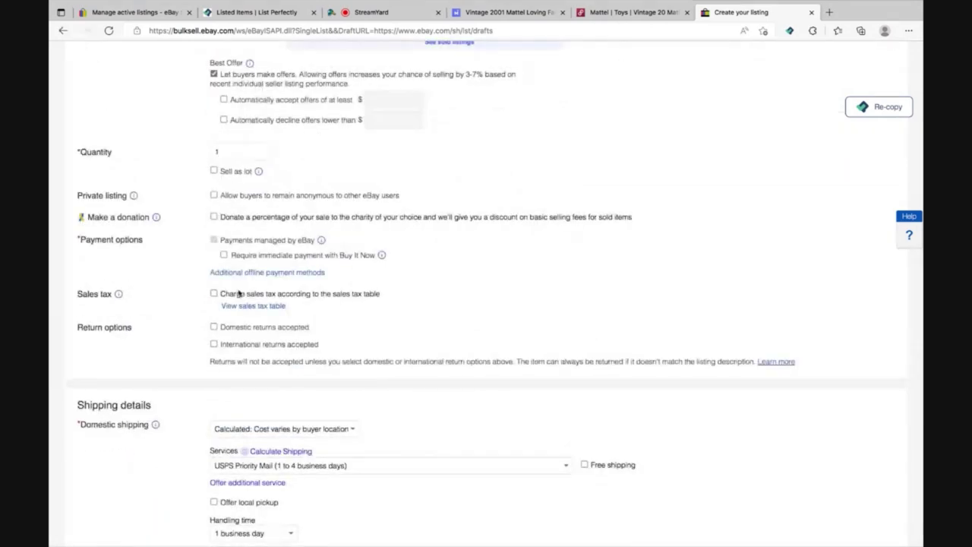
click(213, 328)
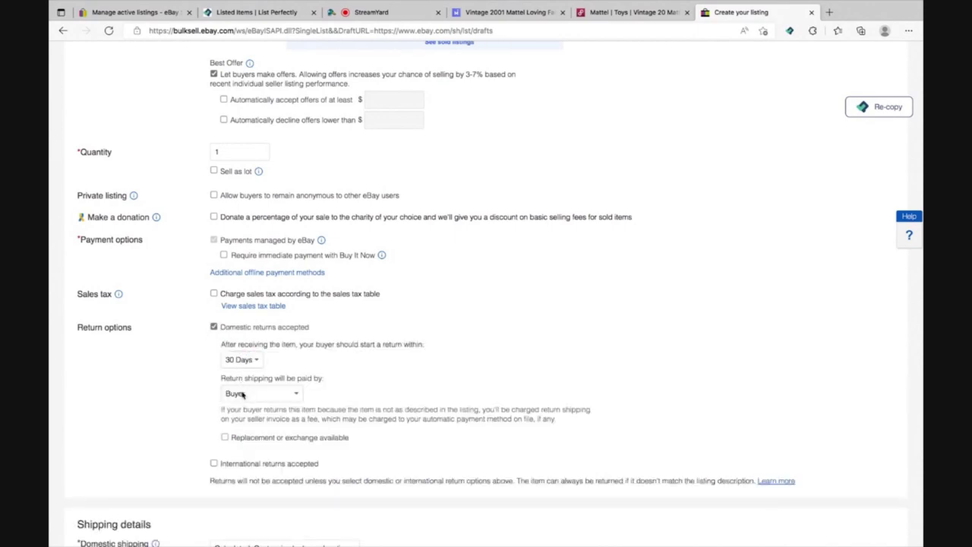
Offer USPS First Class plus USPS Priority Mail for domestic shipping, and apply the calculated and promotional combined shipping rules.
scroll(242, 393, down, 5)
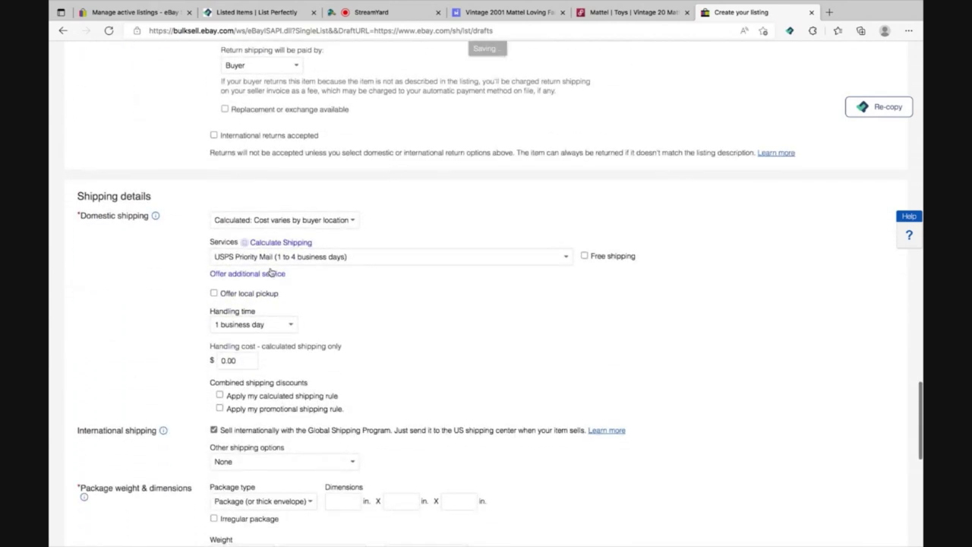
click(274, 259)
click(261, 262)
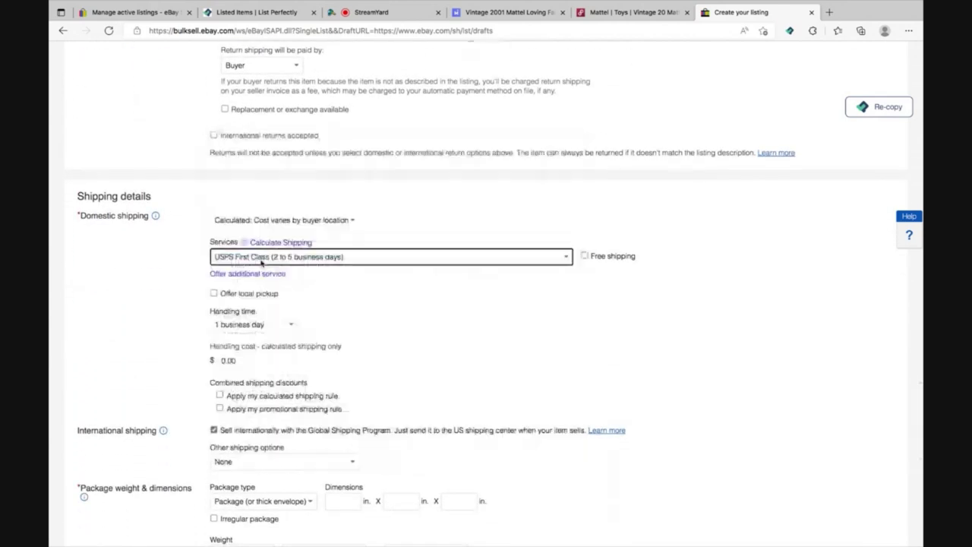
click(252, 275)
click(254, 287)
click(235, 388)
click(220, 437)
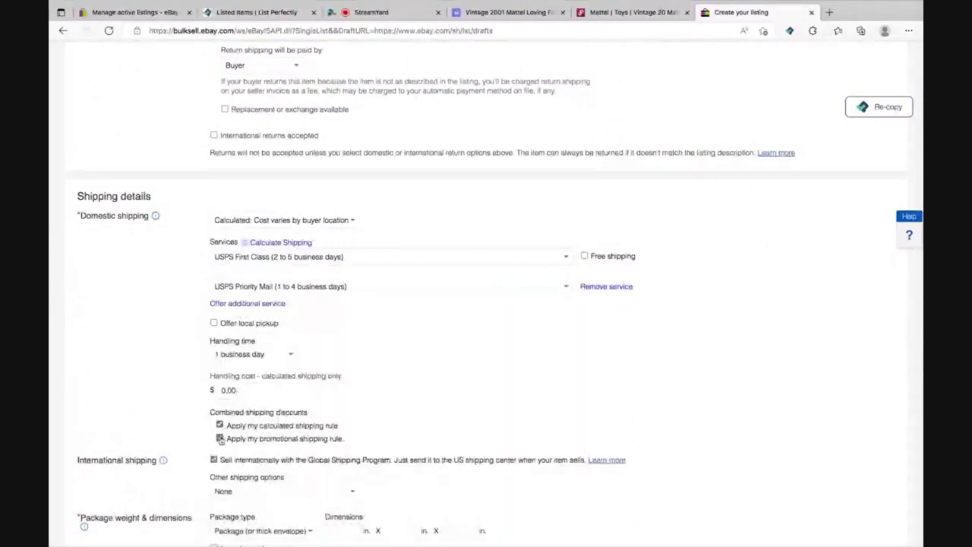
Set the package dimensions to 6 x 5 x 4 inches and the custom weight to 6 oz.
scroll(355, 301, down, 3)
click(354, 302)
text(6)
key(Tab)
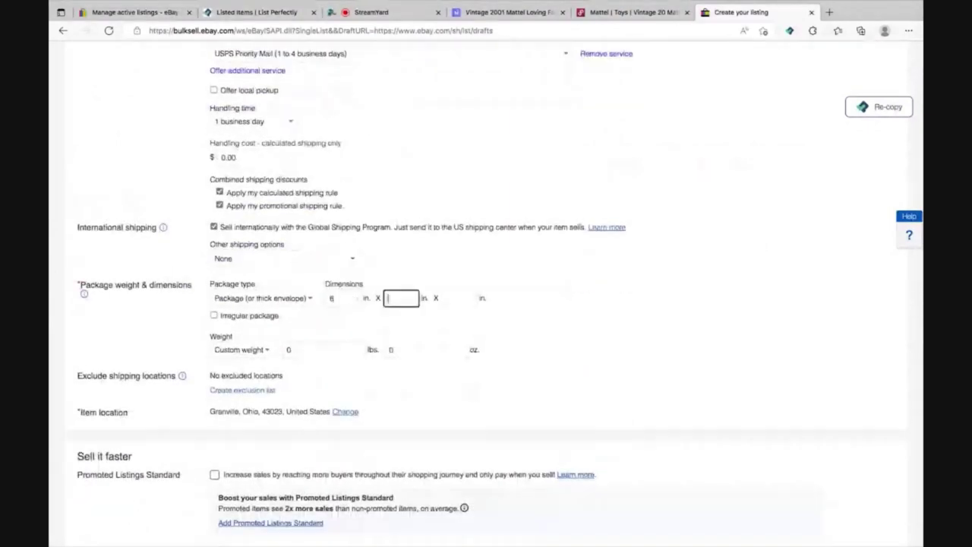
text(5)
key(Tab)
text(4)
key(Tab)
key(Tab)
key(Tab)
text(4)
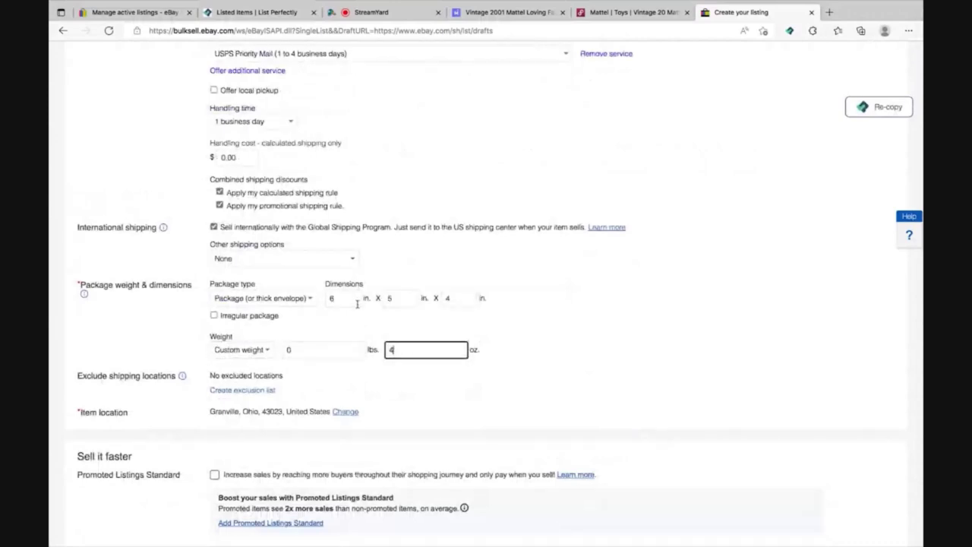
scroll(571, 323, down, 3)
key(BackSpace)
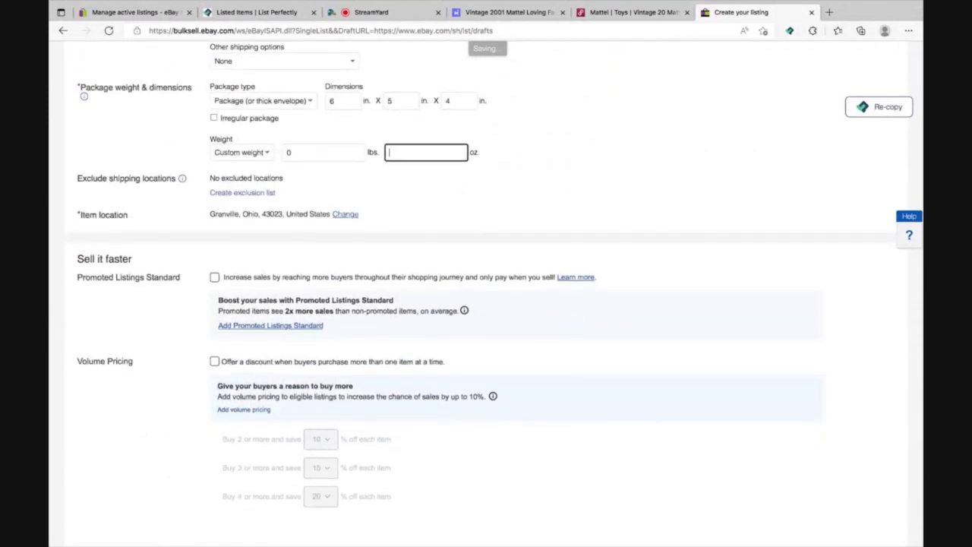
Enable Promoted Listings Standard with a 5% ad rate and list the item on eBay.
click(215, 277)
scroll(334, 362, down, 3)
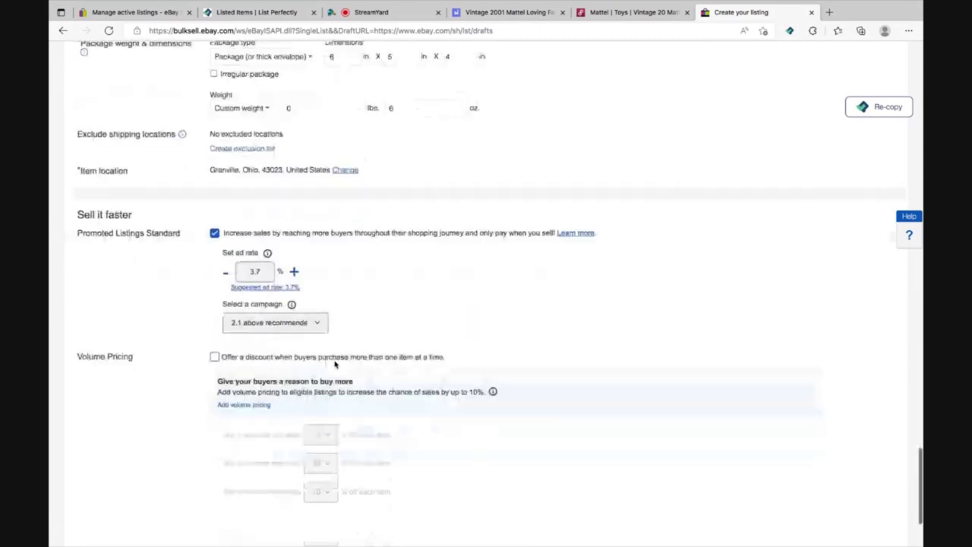
double_click(267, 137)
text(5)
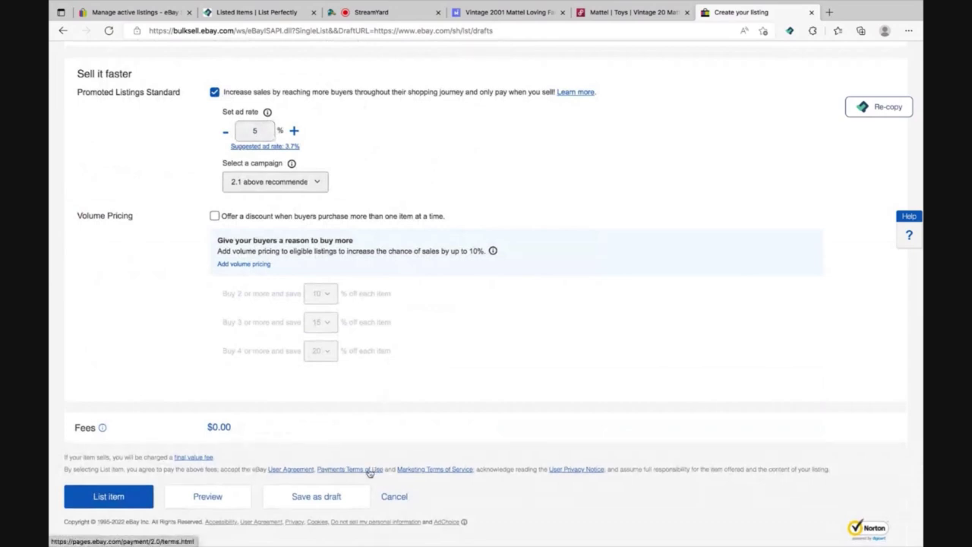
click(108, 496)
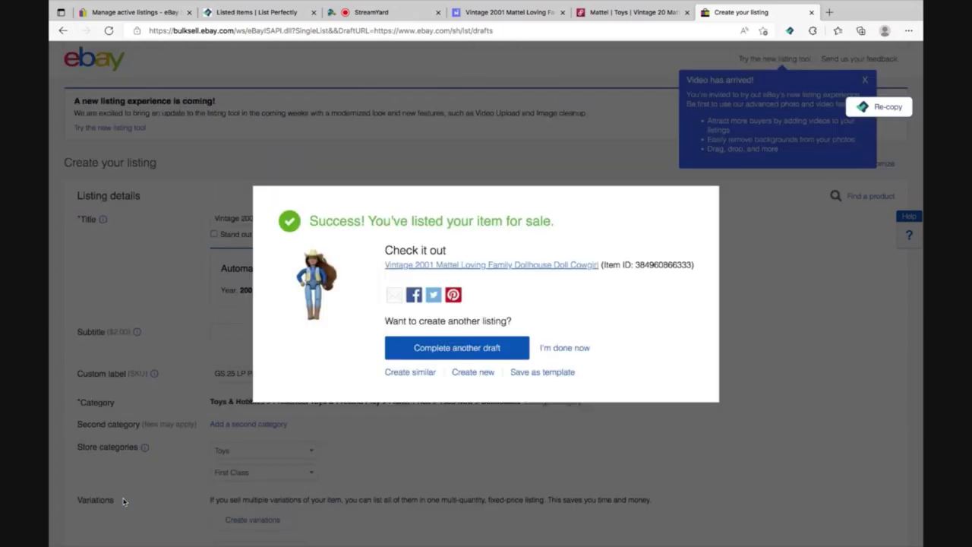
Finish without creating another eBay listing, and return to List Perfectly's listed items, closing the marketplace selection.
click(552, 347)
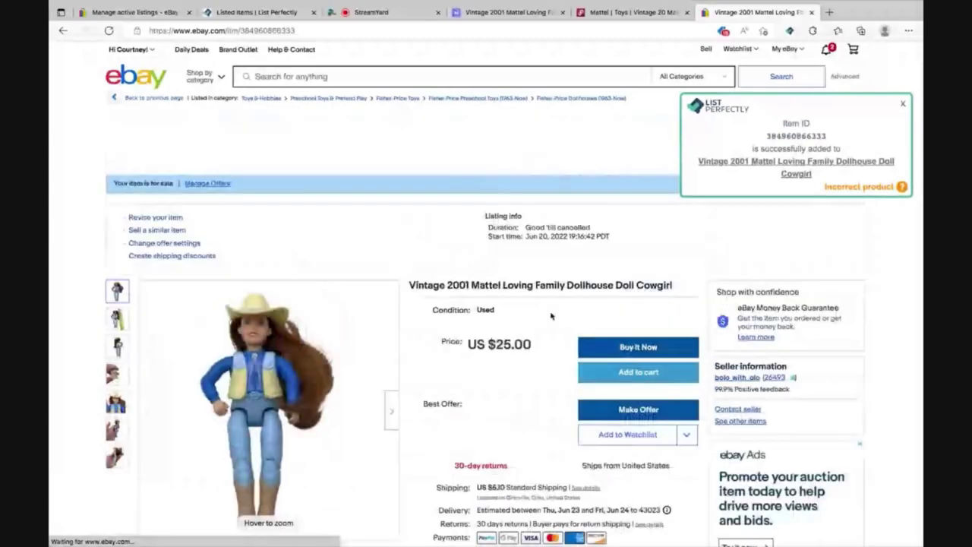
click(279, 17)
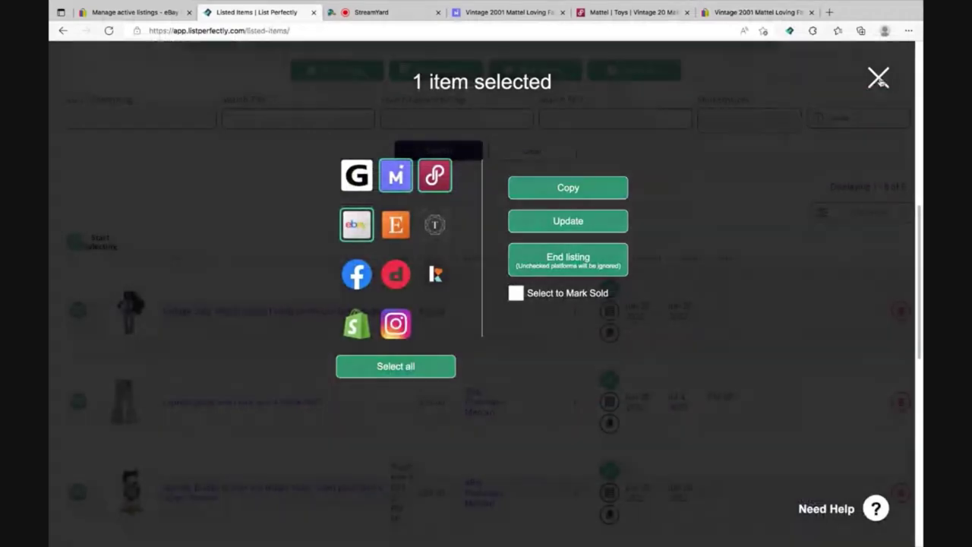
click(878, 78)
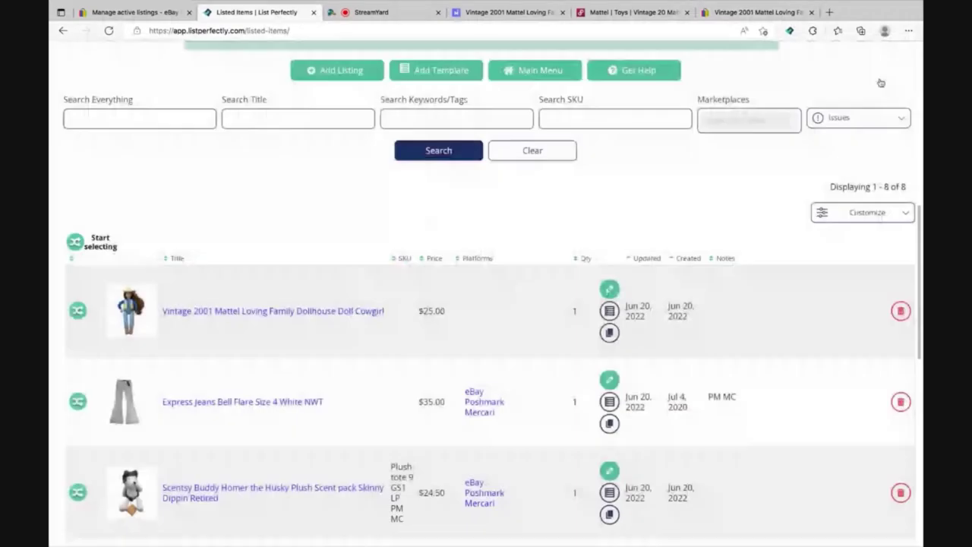
Switch to eBay's active listings, reload the page and look through the "express flare" title search results.
click(142, 15)
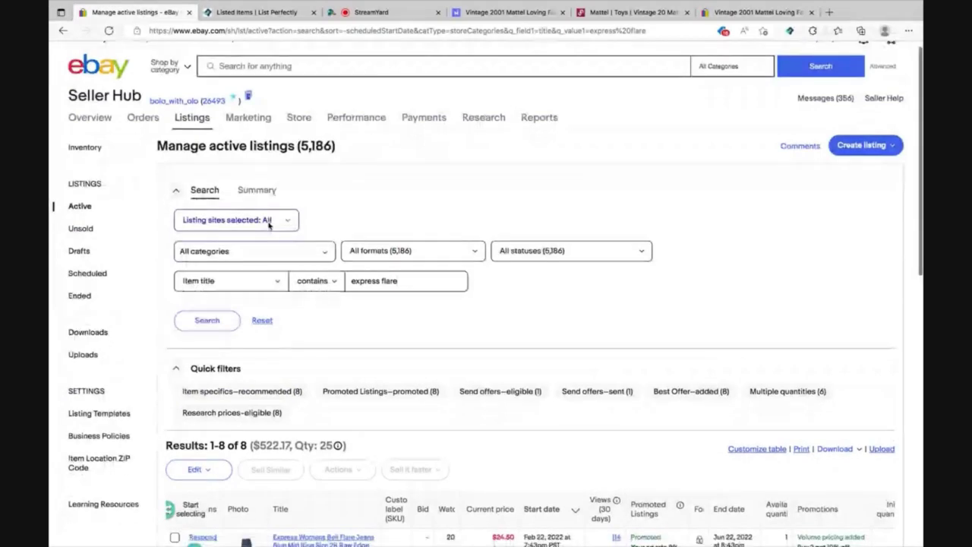
scroll(267, 223, down, 10)
scroll(267, 223, up, 5)
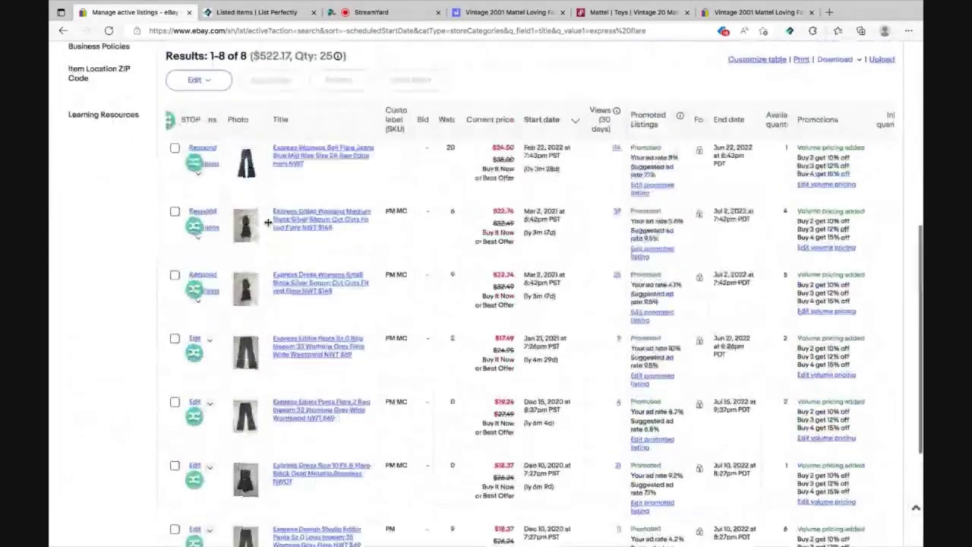
triple_click(408, 167)
key(BackSpace)
click(285, 30)
key(Return)
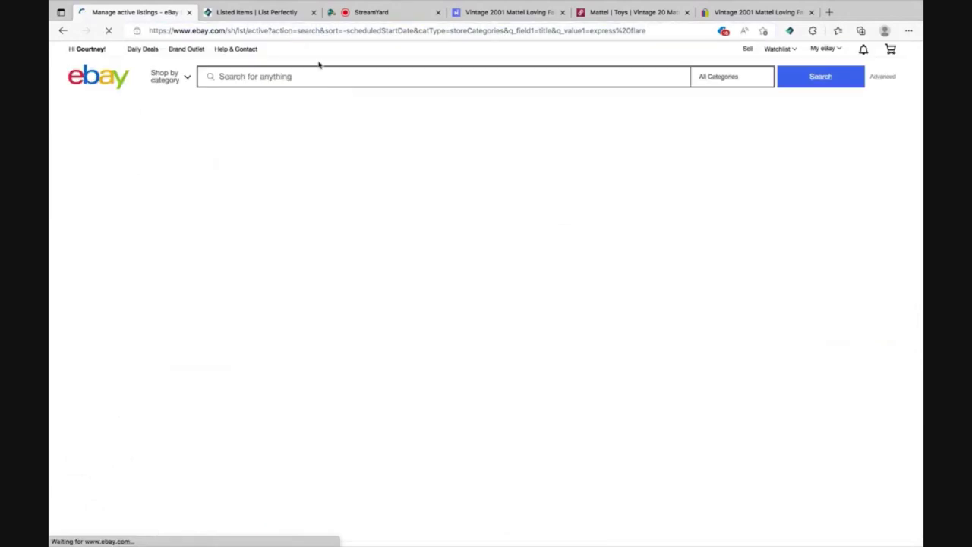
scroll(344, 212, down, 3)
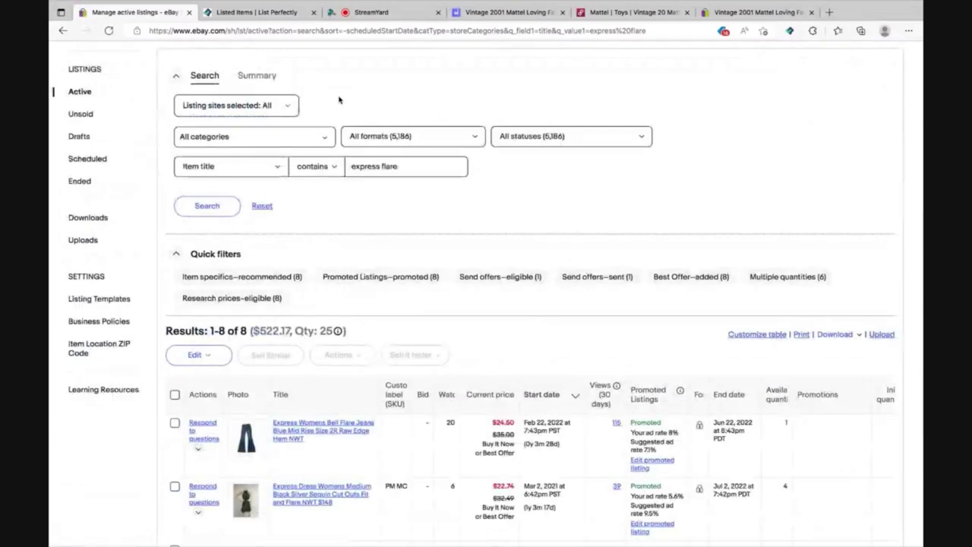
scroll(344, 218, down, 3)
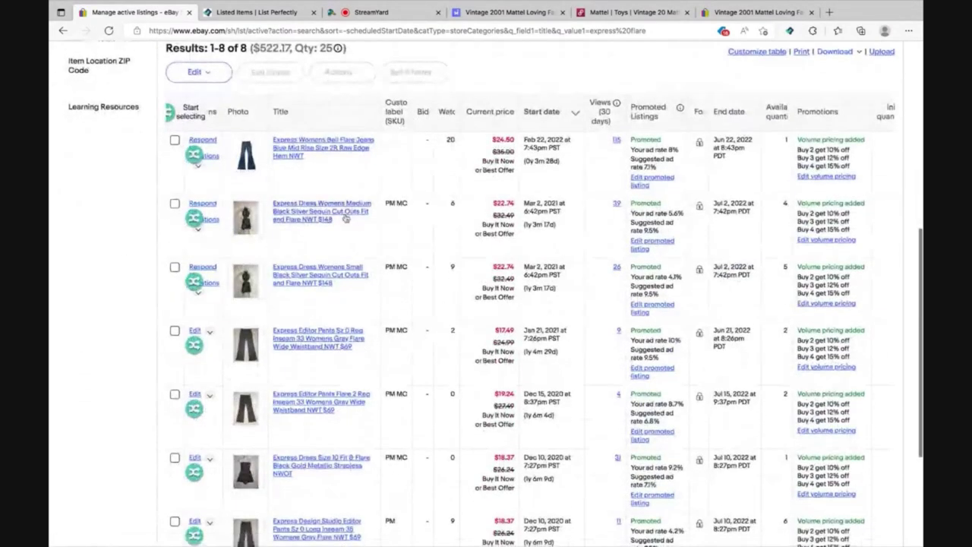
Search the active eBay listings for titles containing "plush" and look through the results.
scroll(345, 218, up, 4)
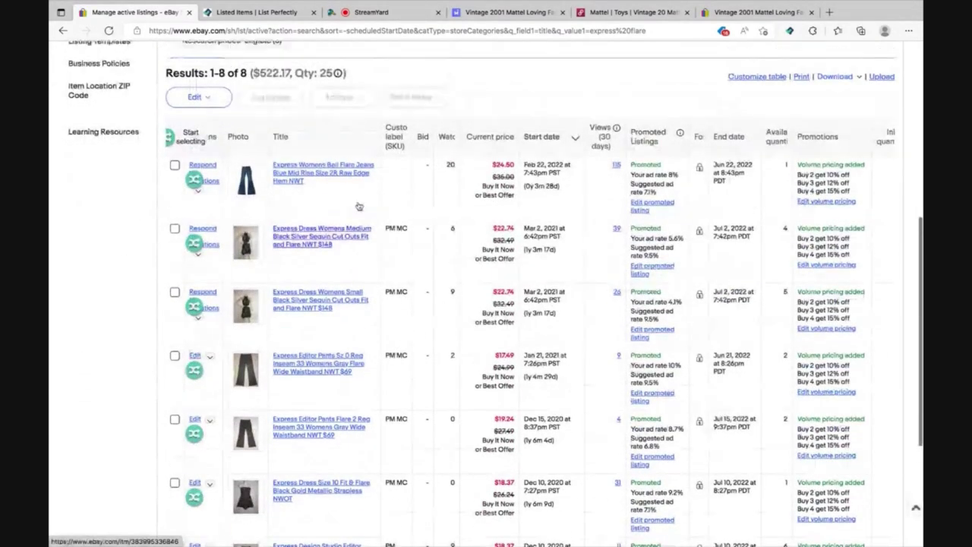
key(ctrl+a)
key(BackSpace)
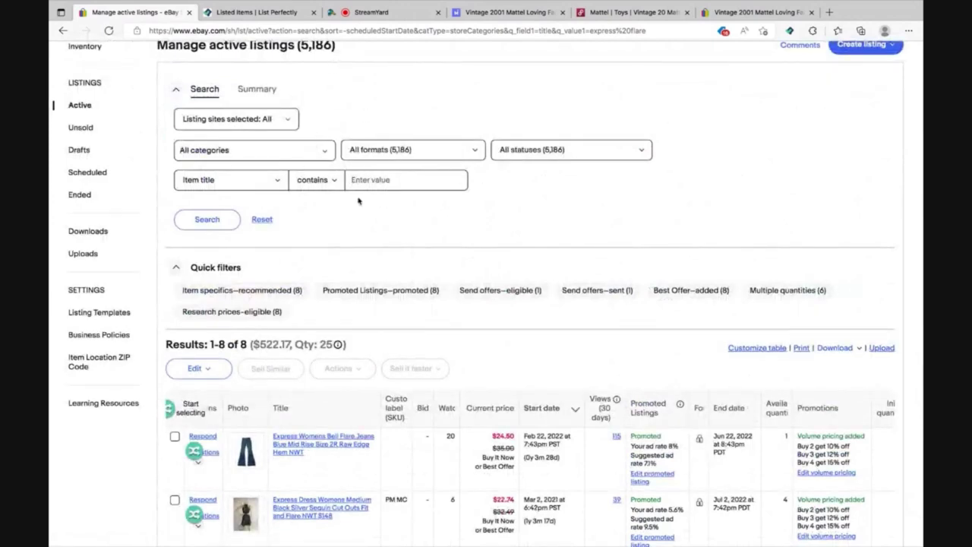
text(plush)
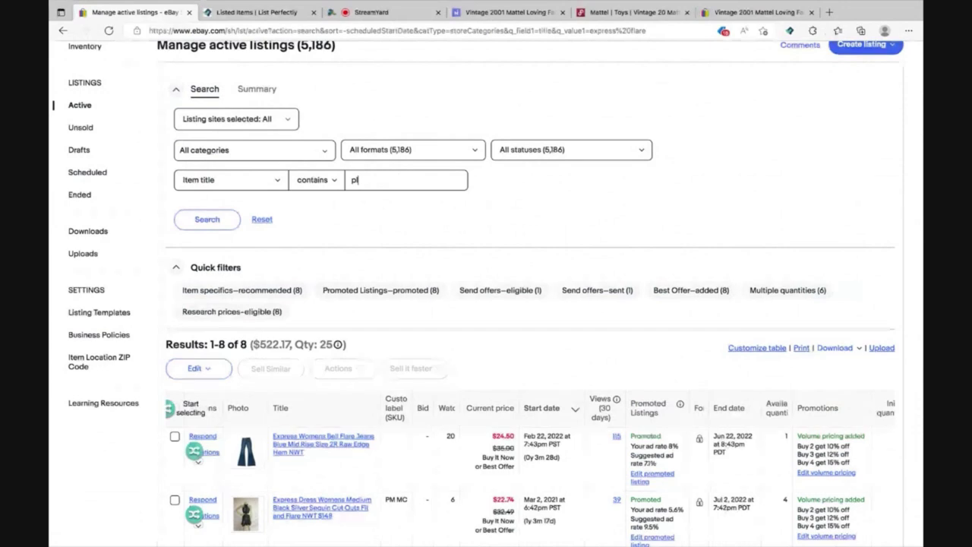
key(Return)
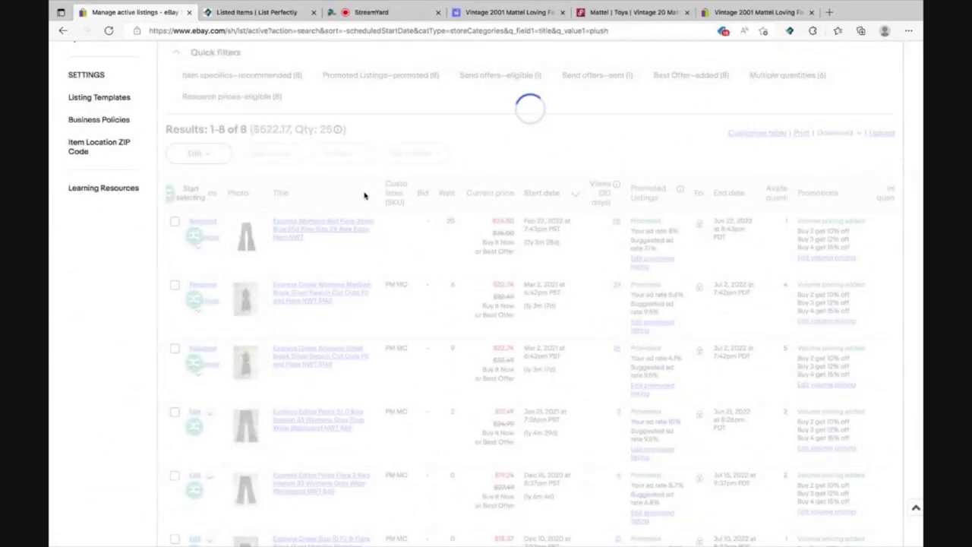
scroll(364, 196, down, 6)
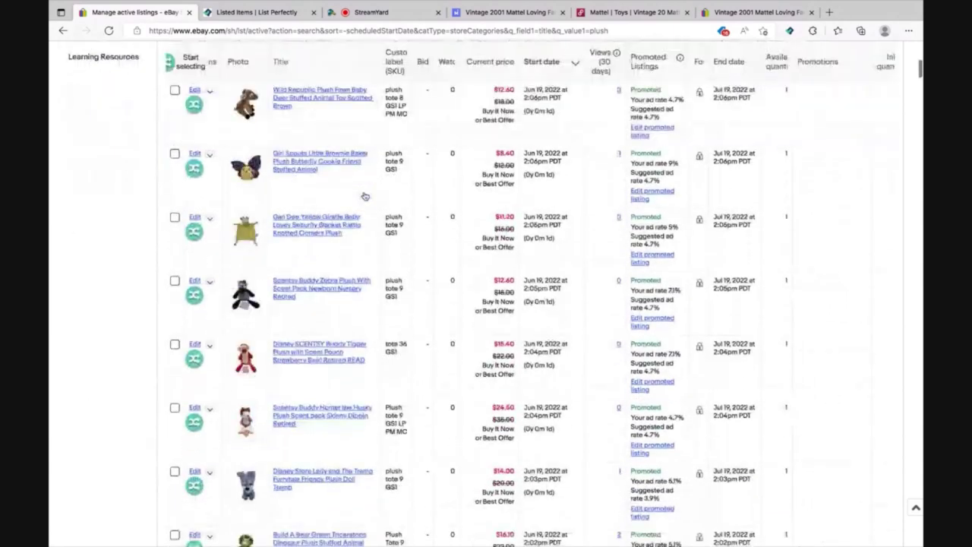
scroll(364, 196, down, 2)
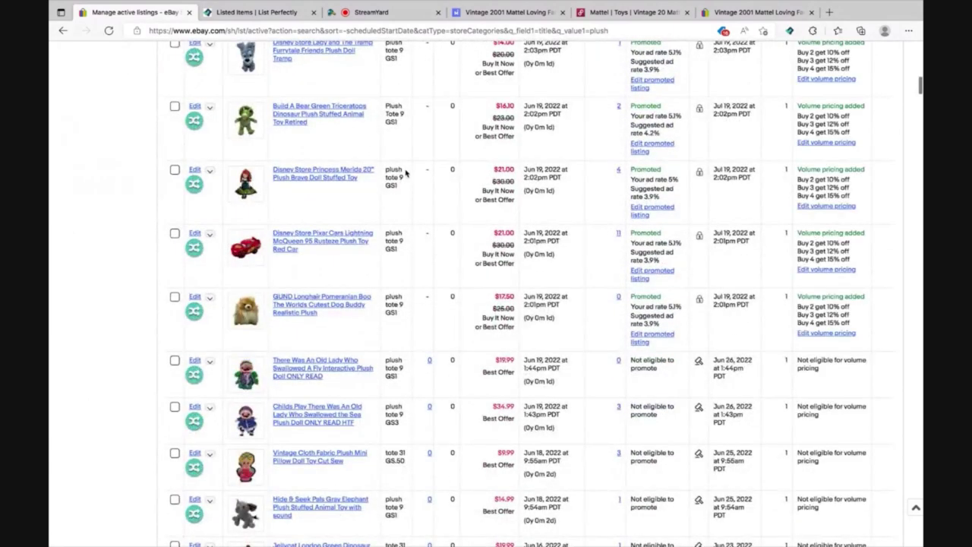
Set the Disney Store Princess Merida plush listing's custom label to "plush tote 9 GS1 LP PM MC".
click(419, 157)
click(463, 258)
text(LP PM MC)
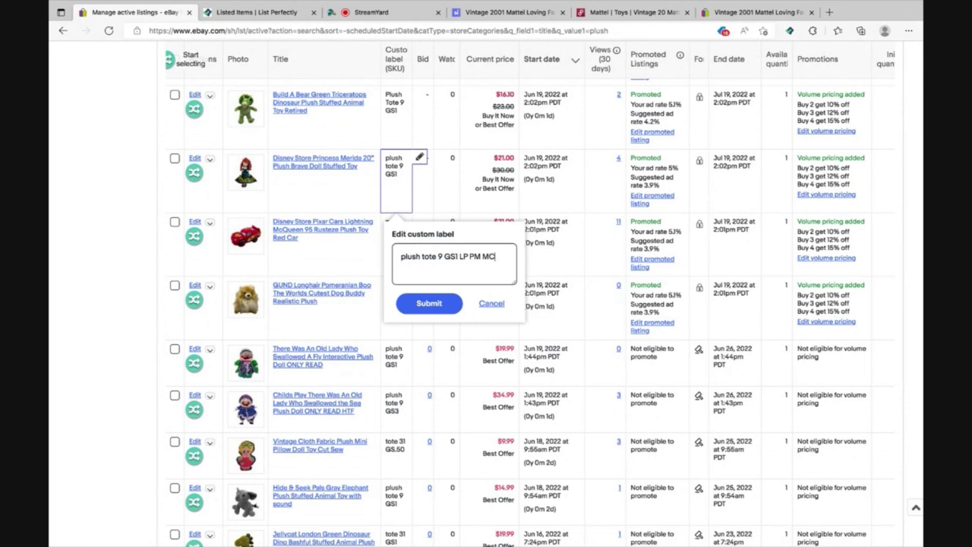
click(426, 306)
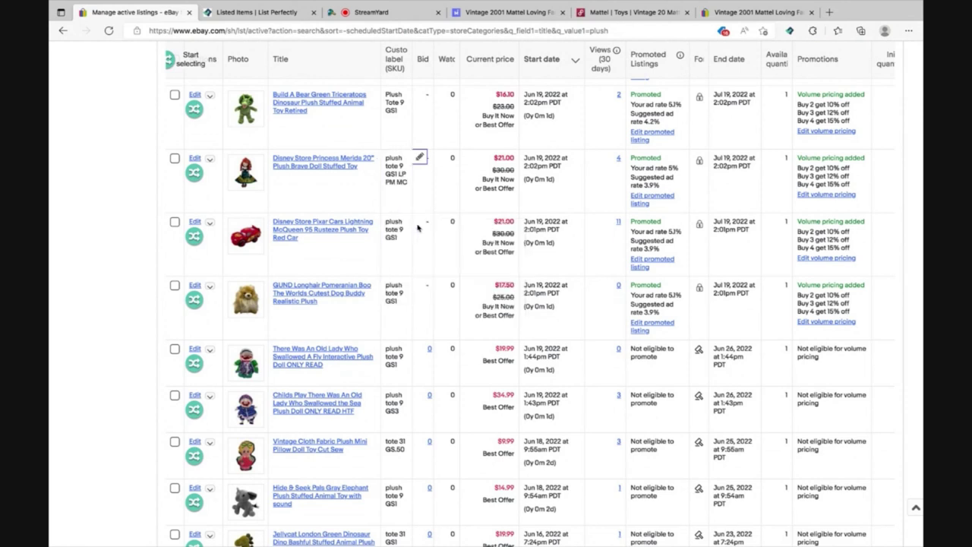
Set the Pixar Cars Lightning McQueen plush listing's custom label to "plush tote 9 GS1 LP PM MC".
click(420, 221)
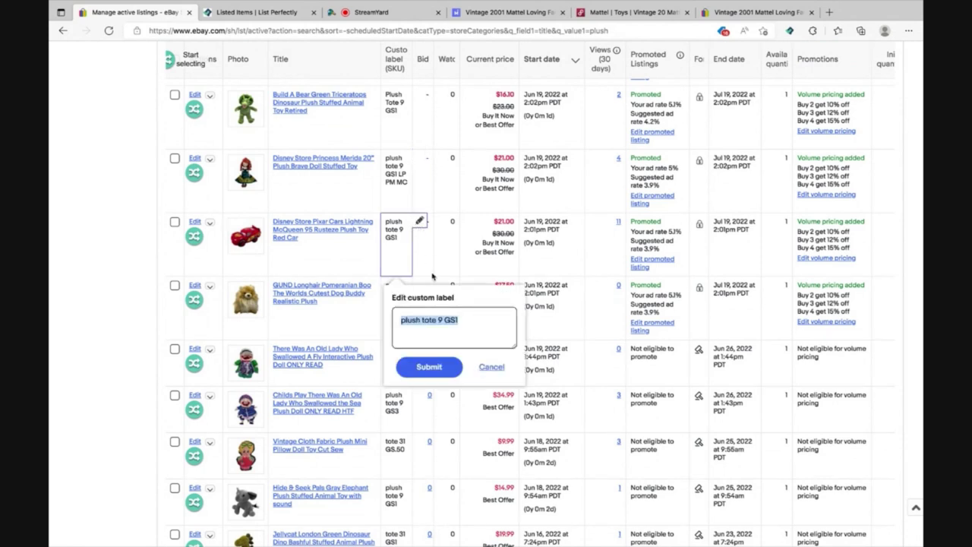
click(460, 319)
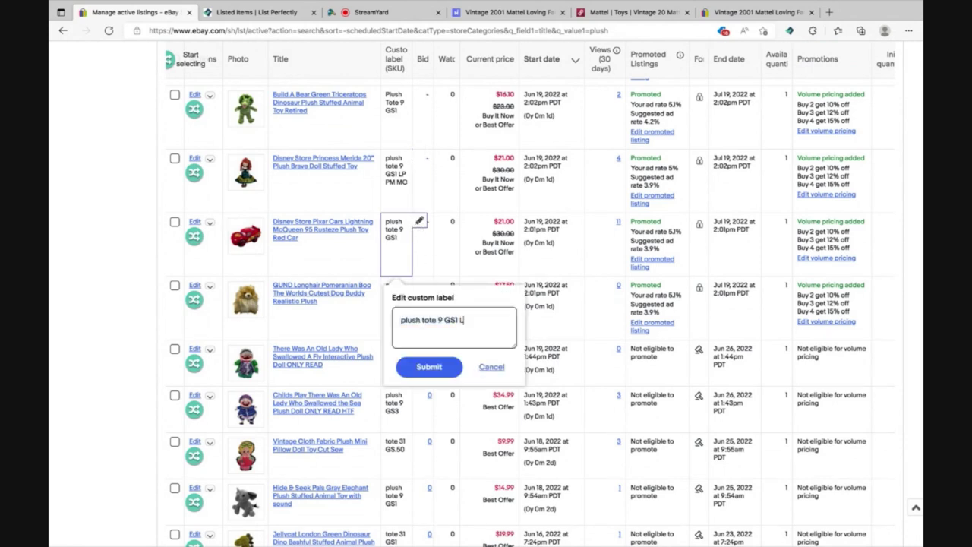
text(LP PM MC)
click(437, 372)
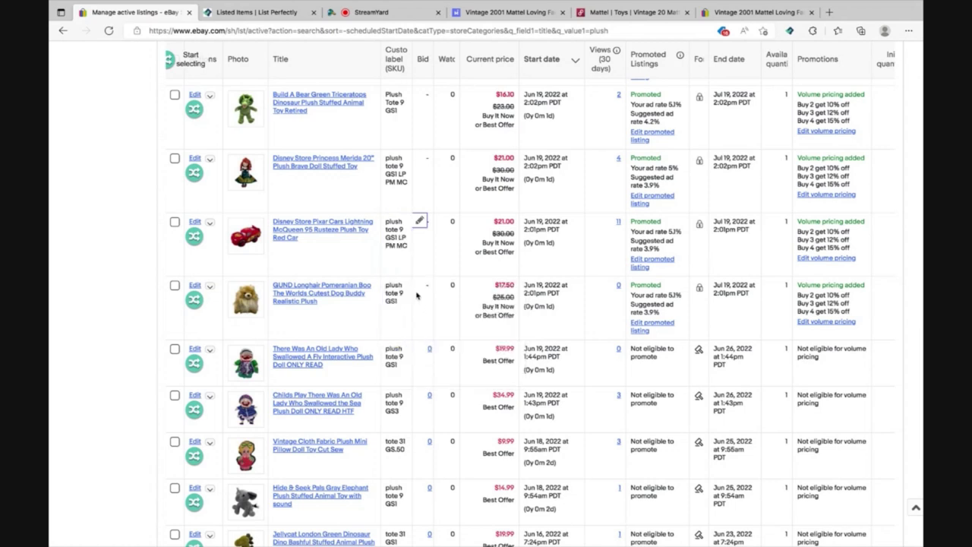
Set the GUND Longhair Pomeranian Boo listing's custom label to "plush tote 9 GS1 LP PM MC".
click(419, 284)
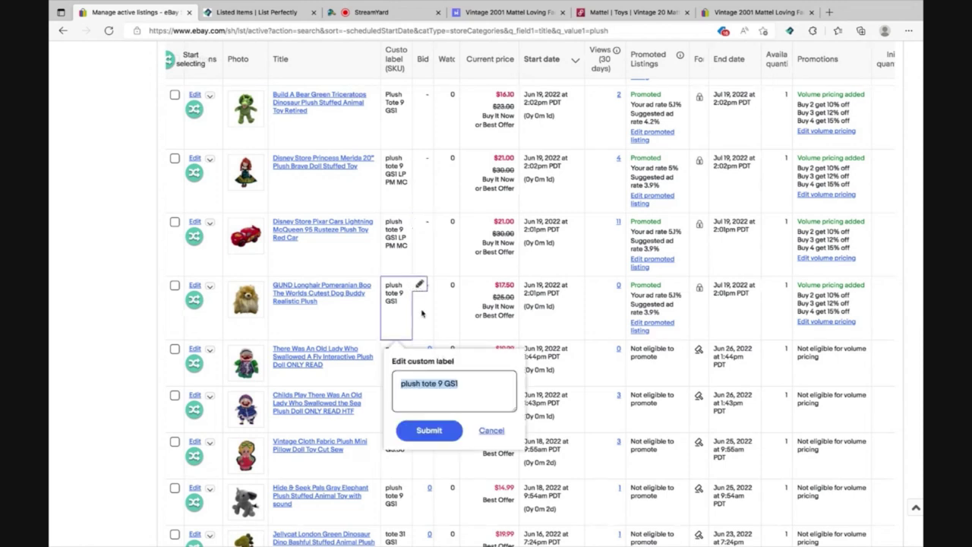
click(468, 387)
text(LP)
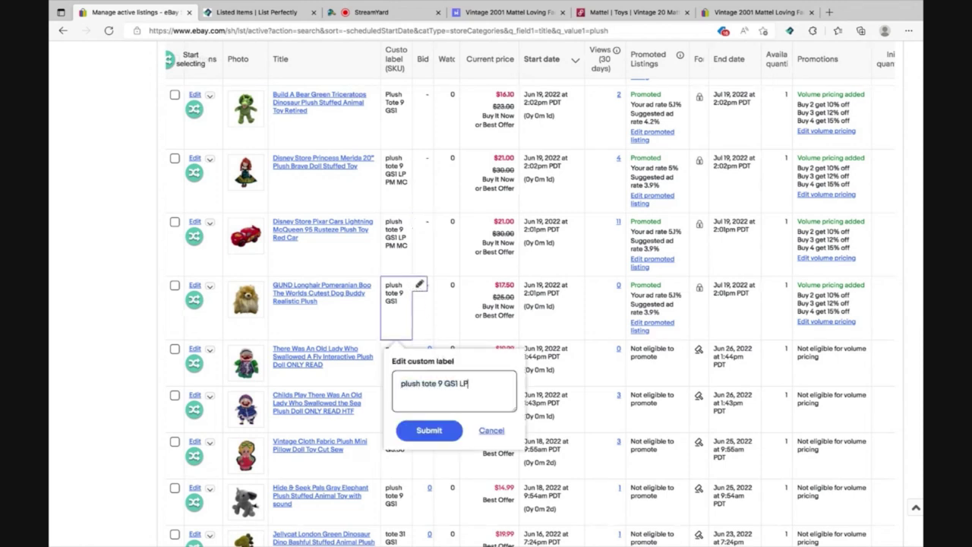
text( PM MC)
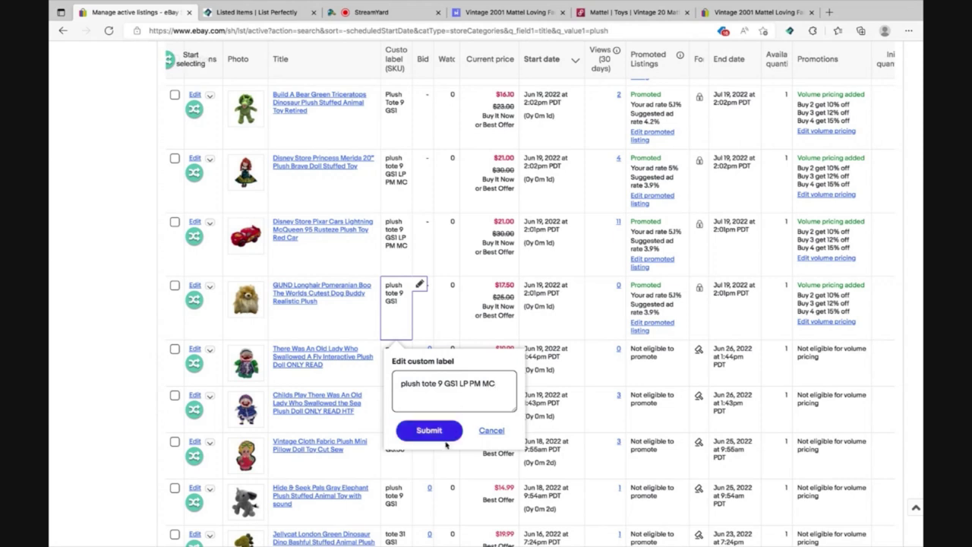
click(429, 430)
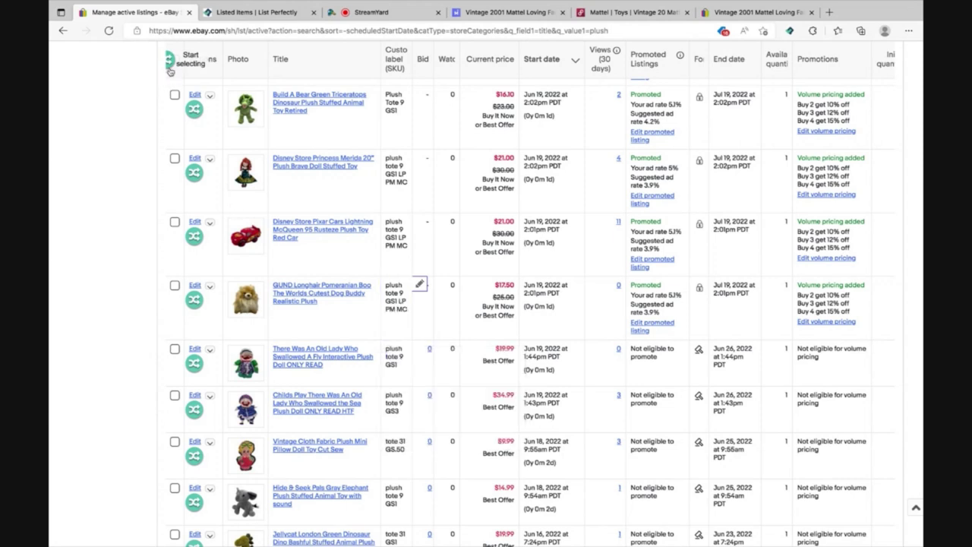
click(170, 64)
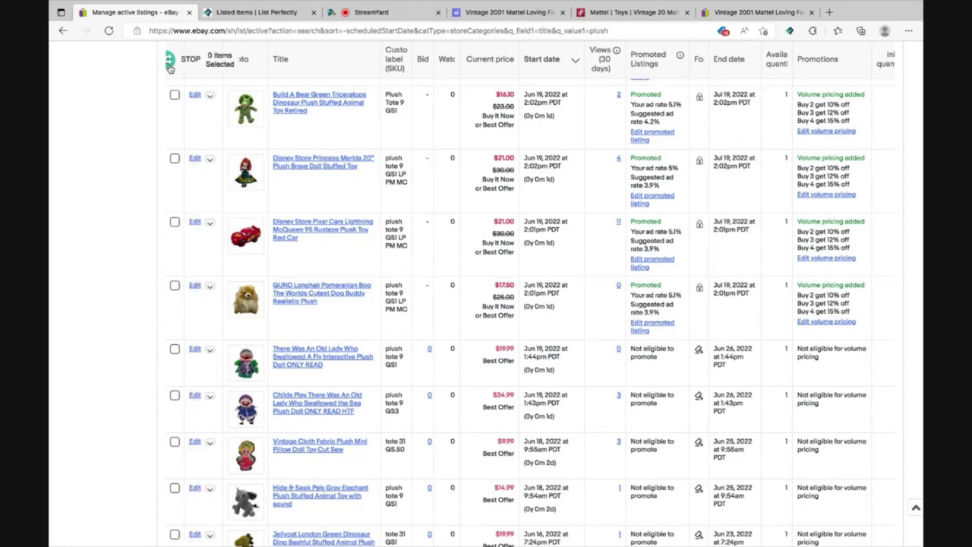
click(170, 64)
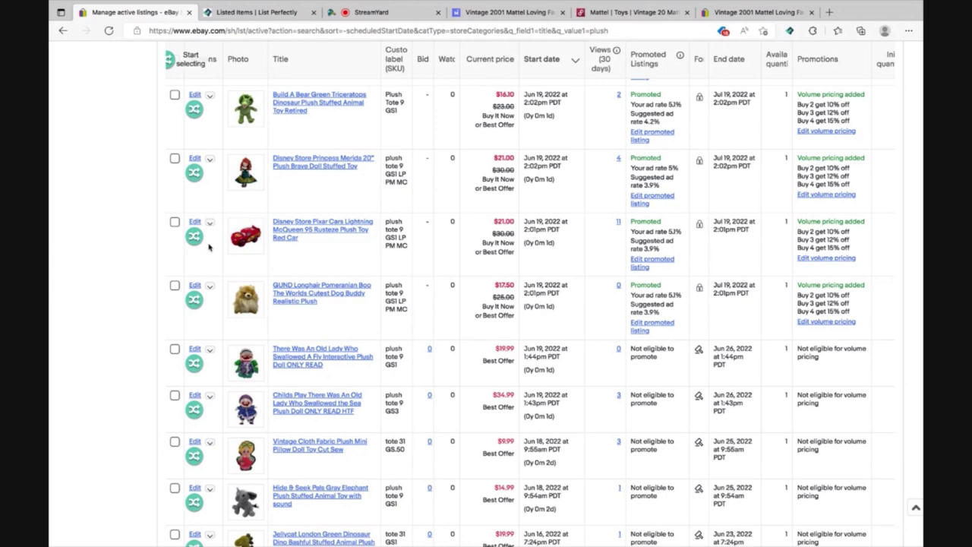
click(170, 63)
click(170, 64)
Select the Princess Merida, Lightning McQueen and GUND Pomeranian listings for crossposting and copy them to List Perfectly.
click(170, 64)
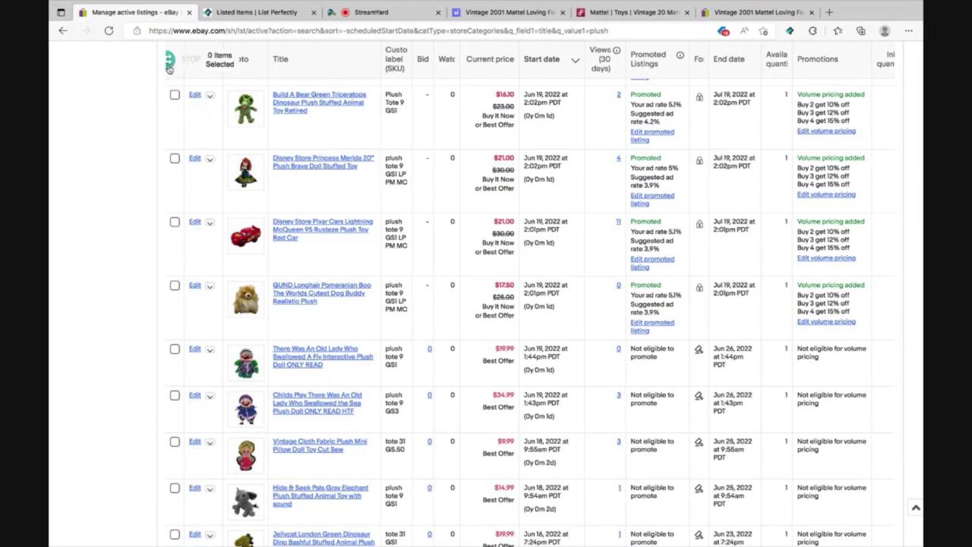
click(202, 189)
click(208, 254)
click(208, 312)
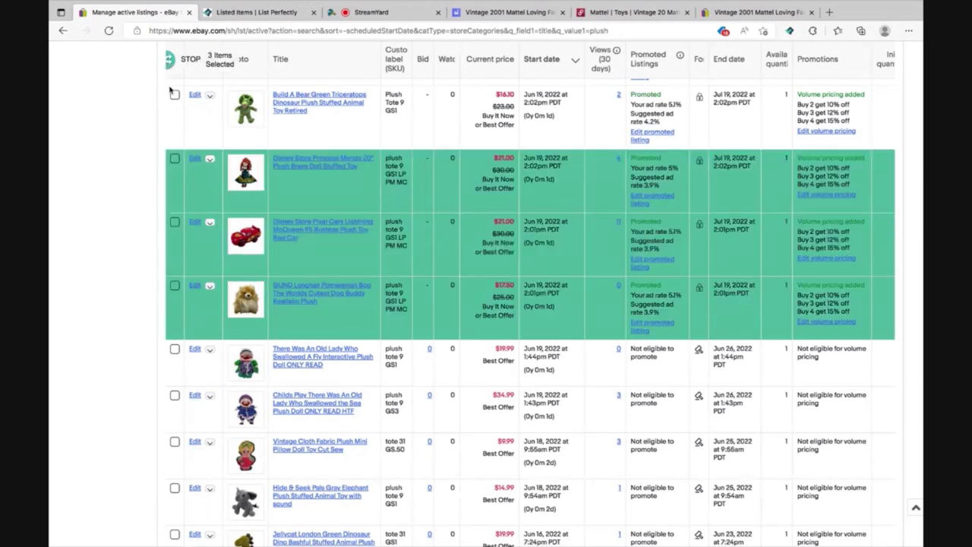
click(170, 63)
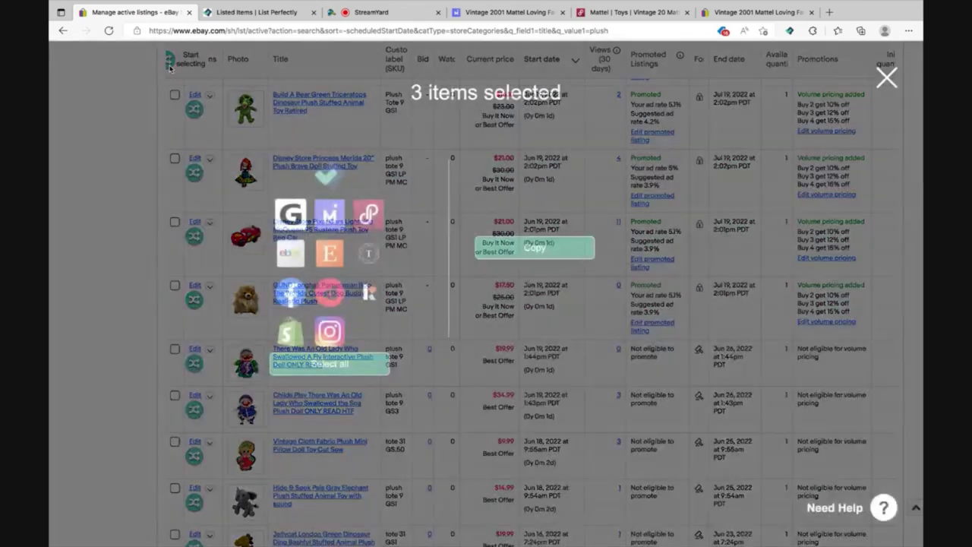
click(523, 249)
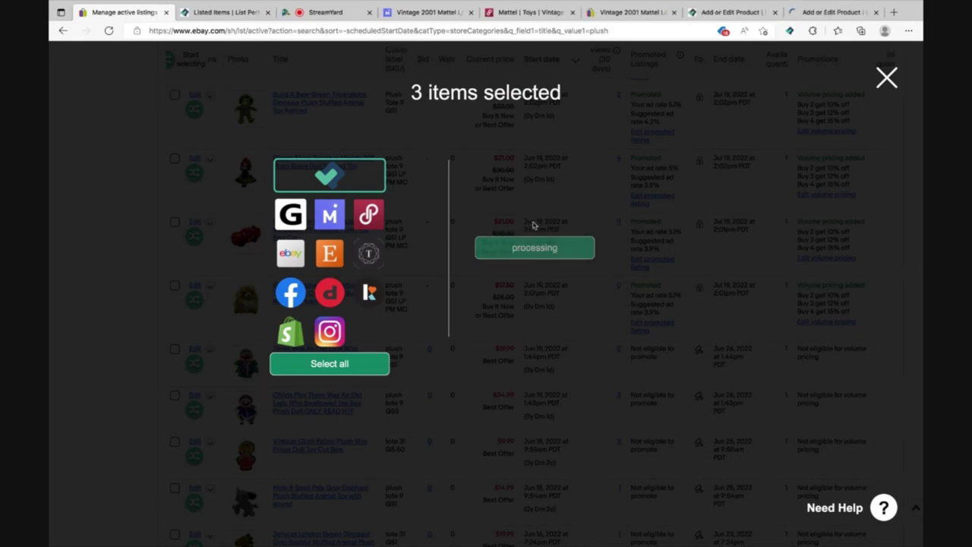
Close the Mercari, Poshmark and eBay pages left open from the vintage Mattel doll listing.
click(471, 13)
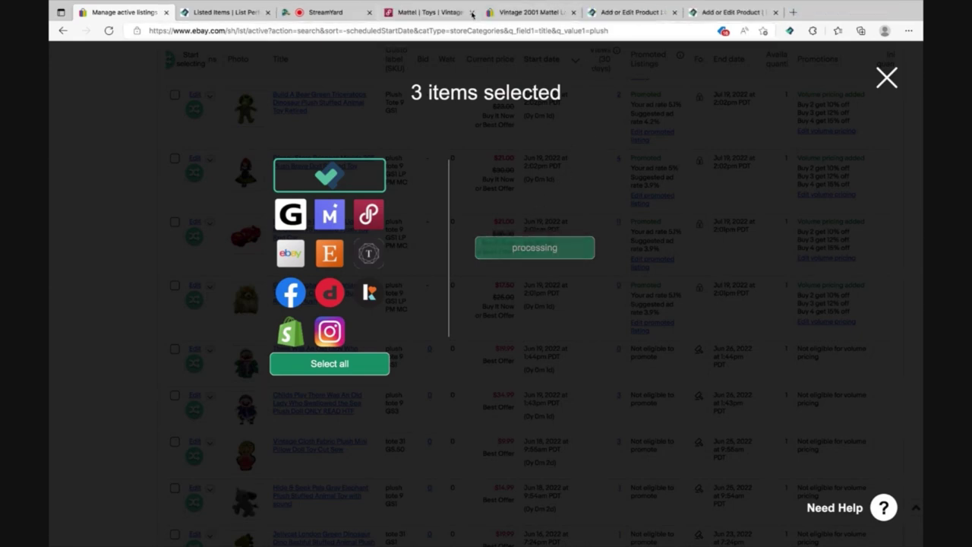
click(470, 13)
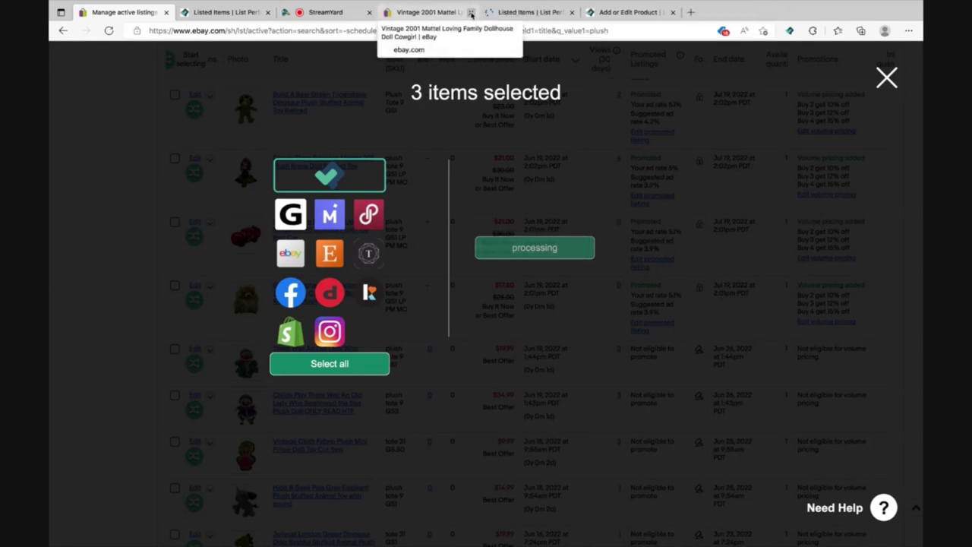
click(471, 13)
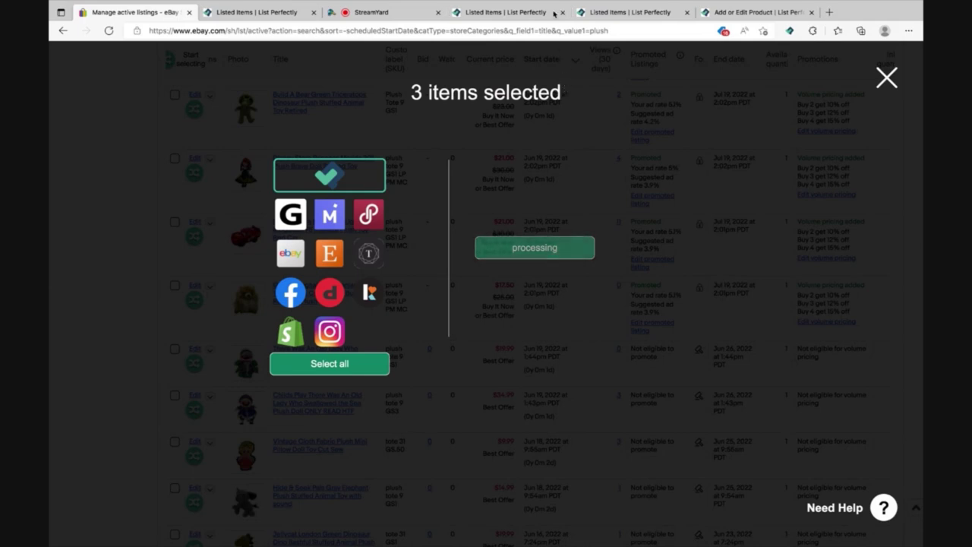
Check the imported Princess Merida and Lightning McQueen plush listings among List Perfectly's listed items.
click(505, 12)
mouse_move(569, 59)
scroll(551, 180, down, 15)
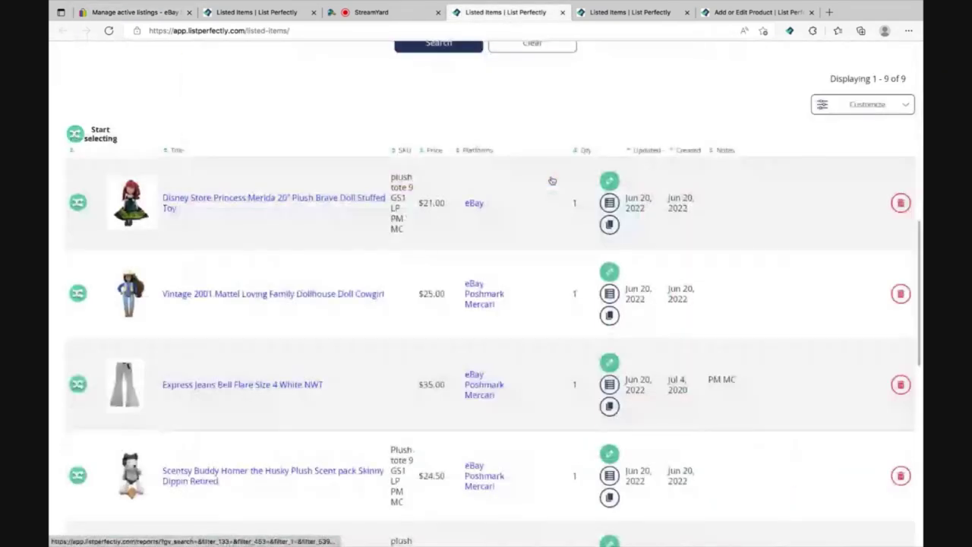
scroll(551, 180, up, 3)
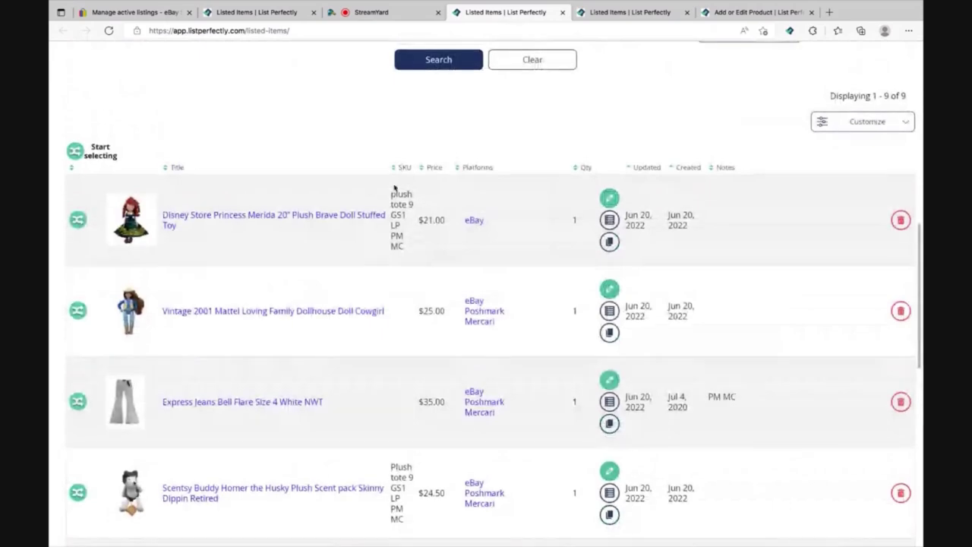
click(630, 13)
scroll(583, 271, down, 10)
scroll(582, 289, up, 2)
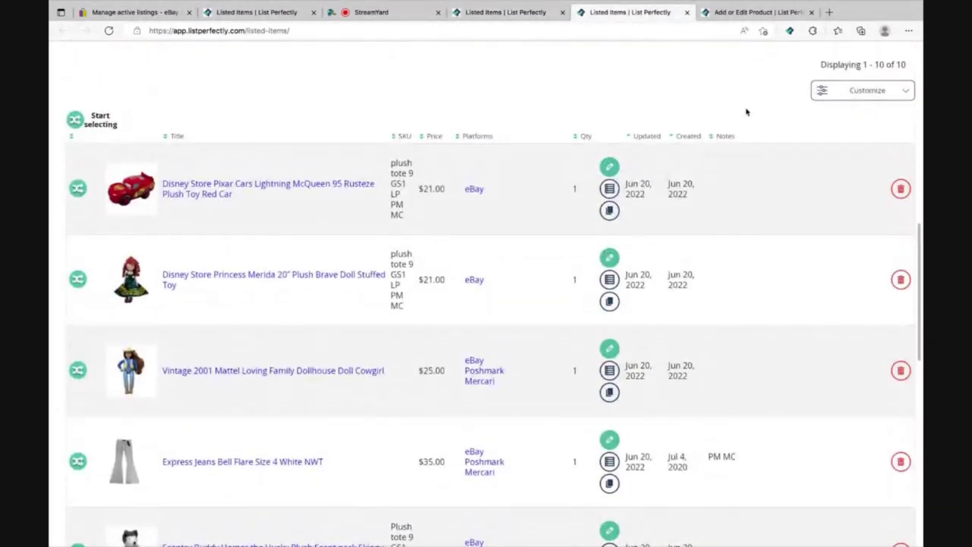
Look over the GUND Pomeranian listing form while its import into List Perfectly finishes.
click(755, 12)
scroll(628, 308, down, 10)
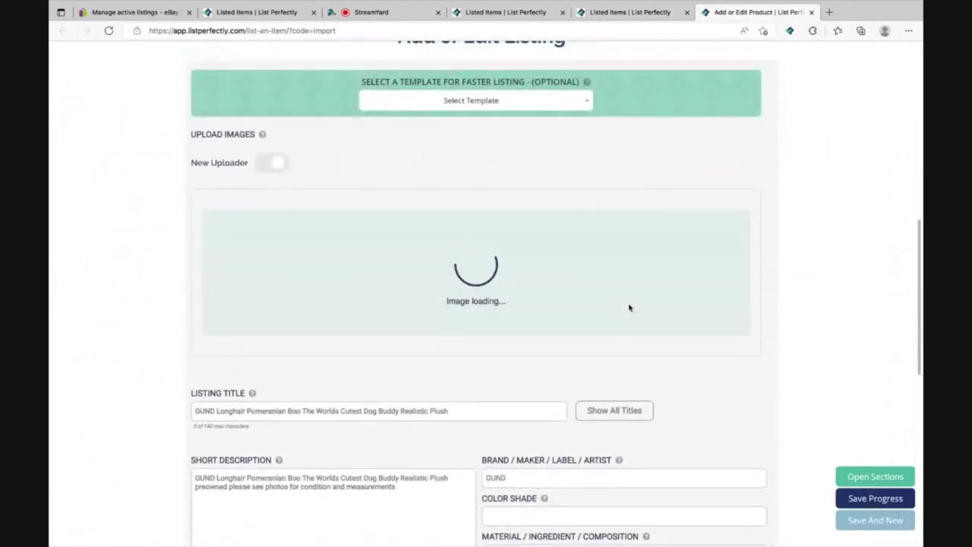
scroll(629, 307, up, 4)
scroll(629, 308, down, 2)
scroll(629, 308, down, 2)
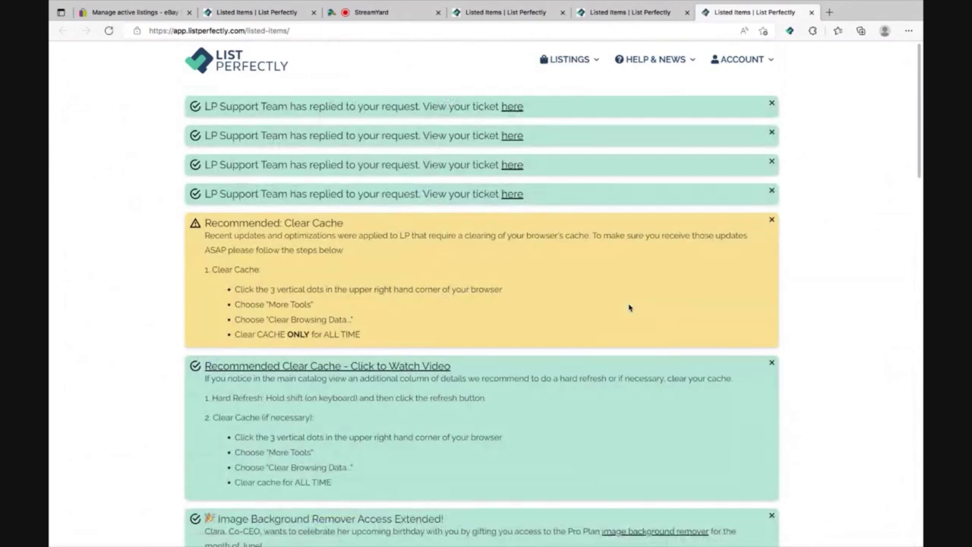
Select the GUND Pomeranian, Lightning McQueen and Princess Merida items in List Perfectly and crosspost them to Mercari and Poshmark.
scroll(629, 307, down, 10)
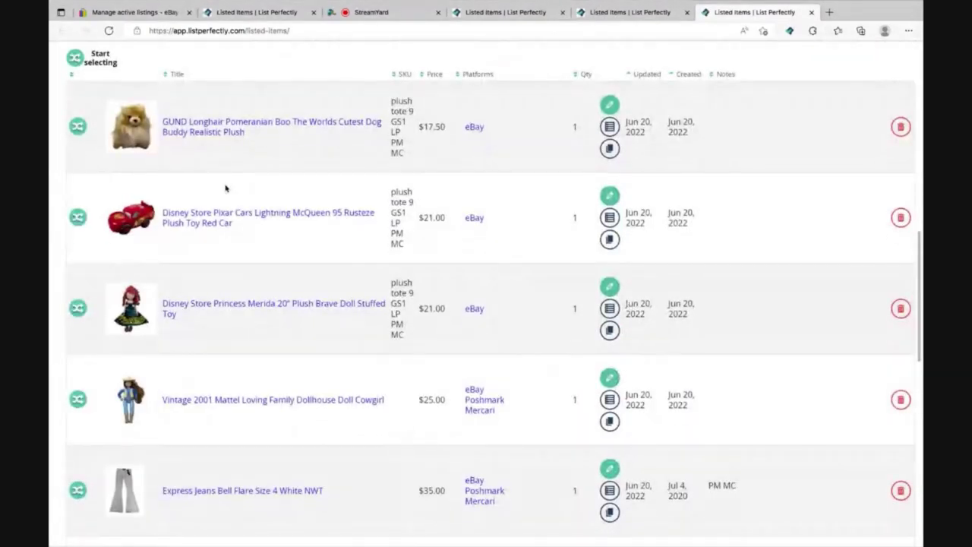
click(75, 60)
click(87, 120)
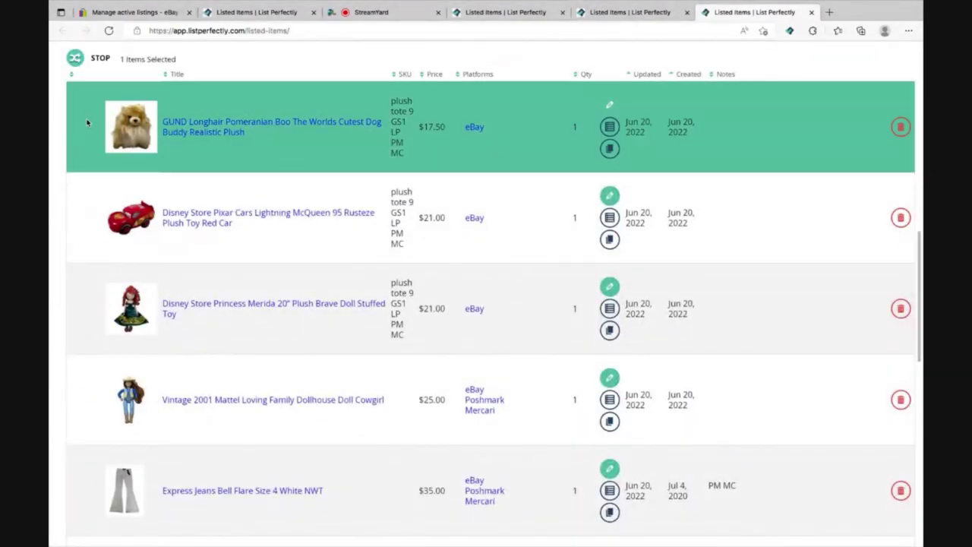
click(87, 200)
click(82, 296)
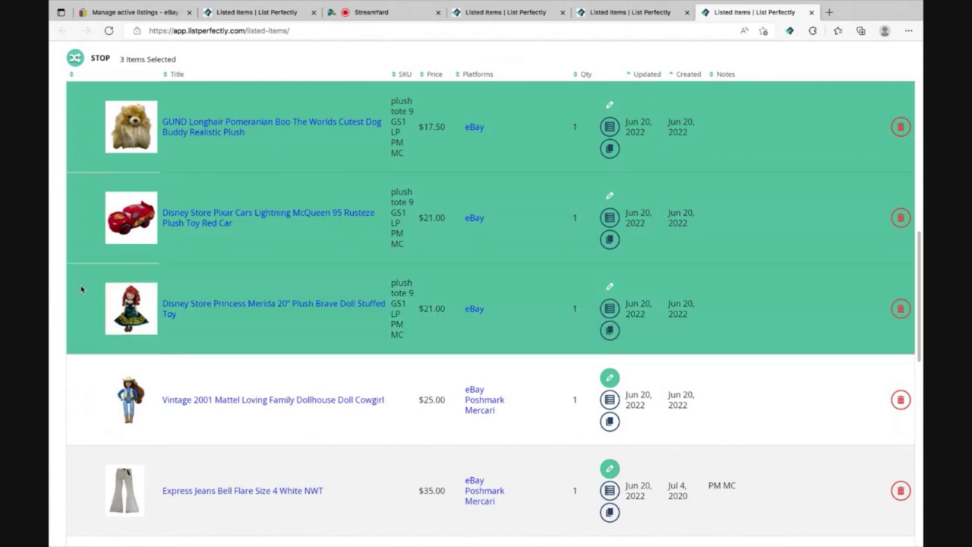
click(75, 60)
click(393, 177)
click(428, 185)
click(559, 196)
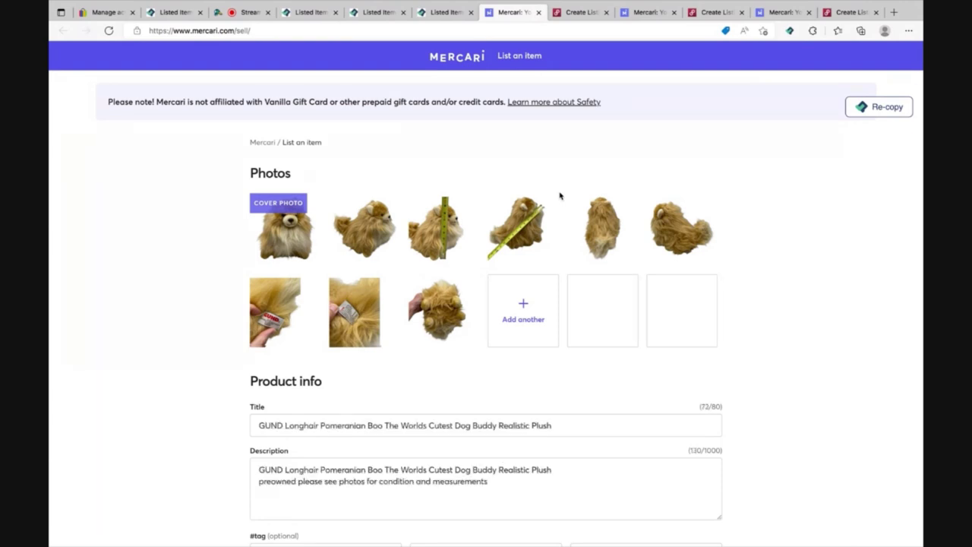
Add the hashtags #Gund, #Plush and #Pomeranian to the GUND Pomeranian listing on Mercari.
scroll(540, 352, down, 3)
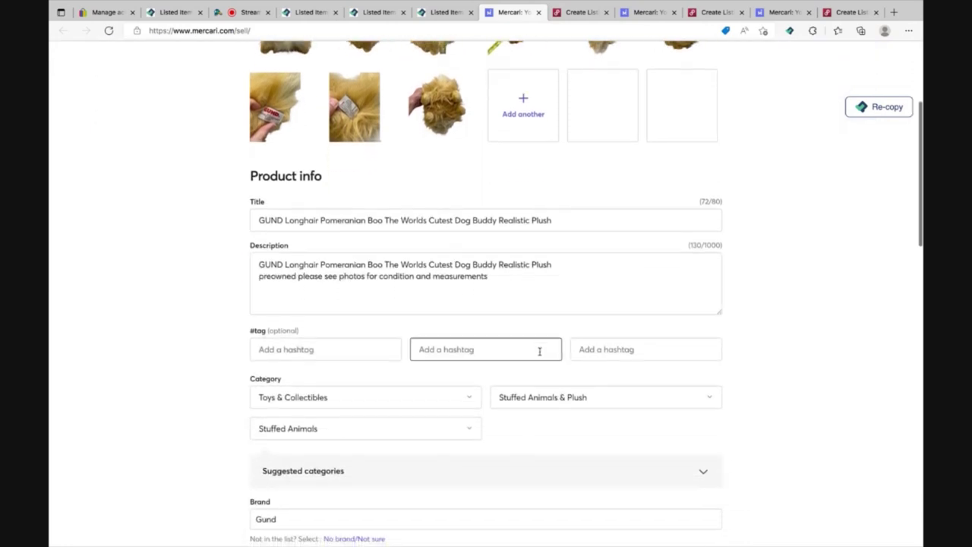
click(348, 351)
text(#Gund)
key(Tab)
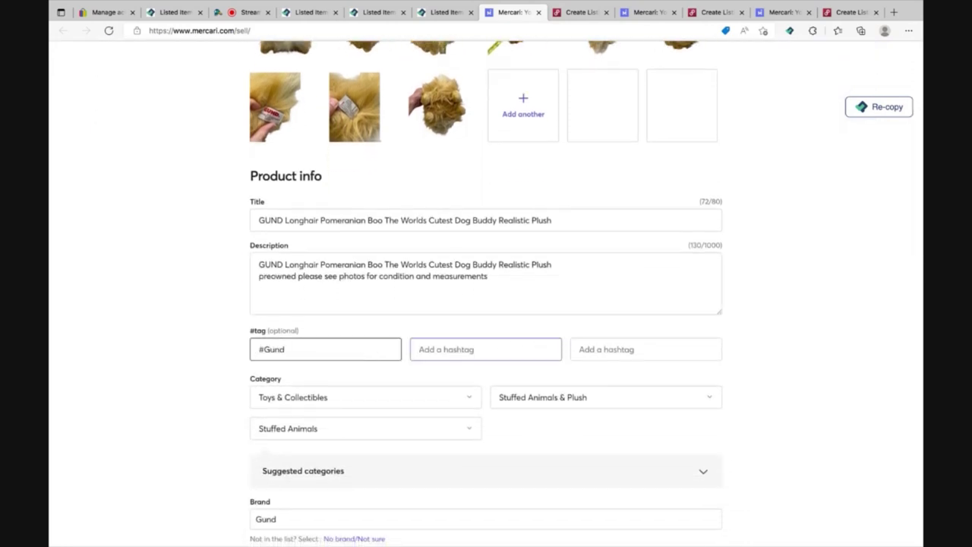
text(#Plush)
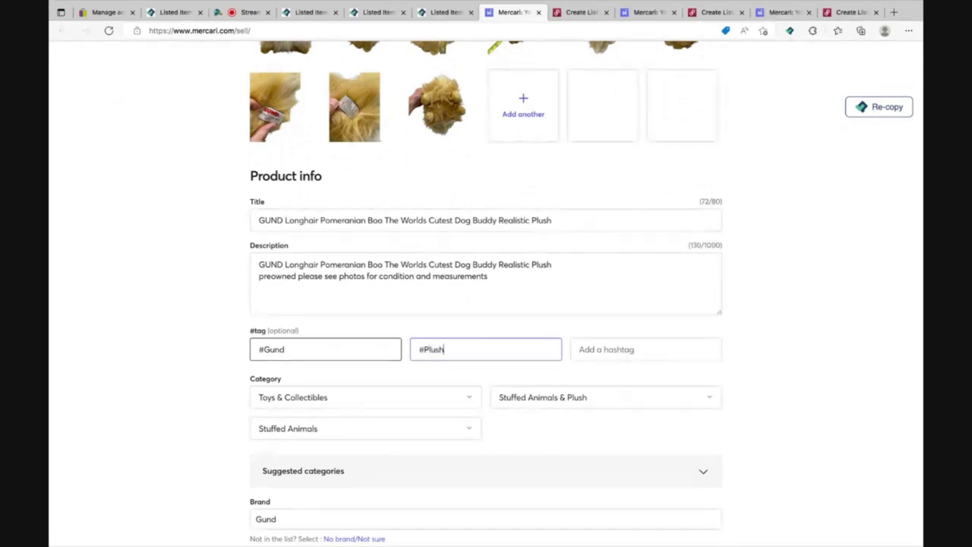
key(Tab)
text(#P)
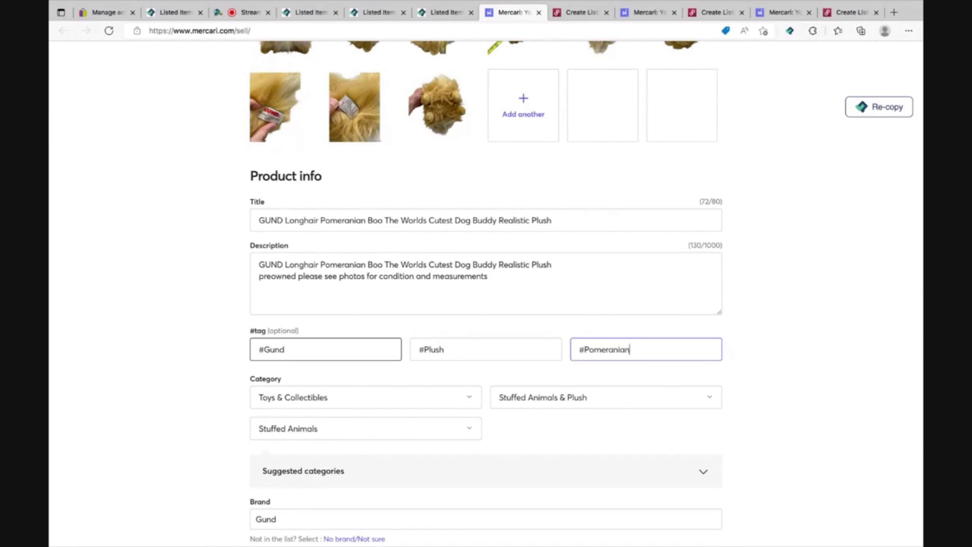
Set the GUND Pomeranian's condition to Good and its delivery method to Ship on your own.
scroll(367, 399, down, 3)
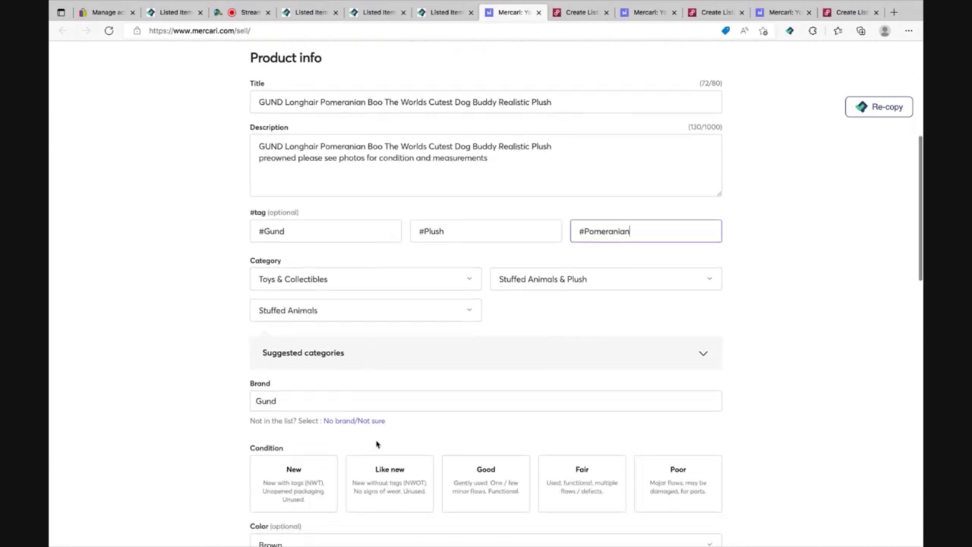
click(480, 405)
scroll(480, 405, down, 7)
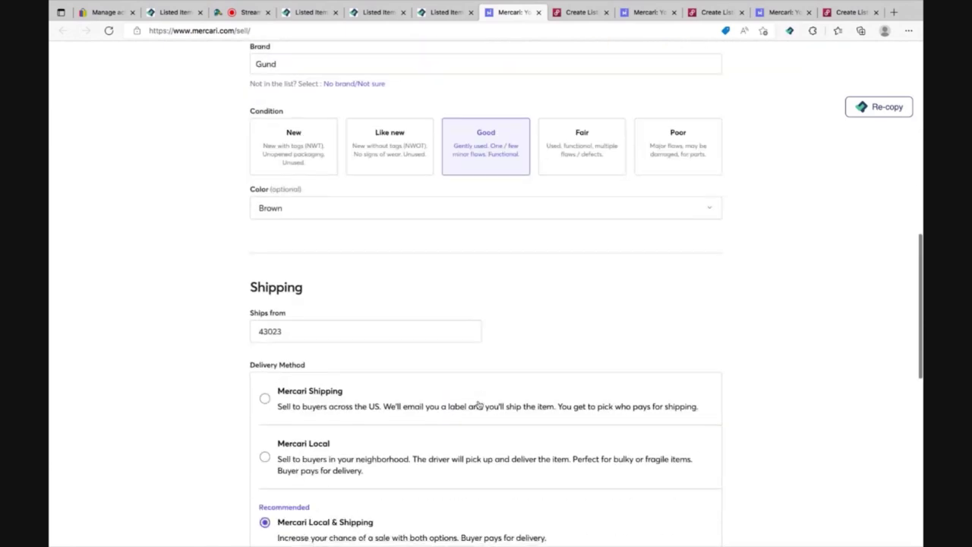
click(265, 449)
Set the GUND Pomeranian's Mercari price to 25.
scroll(415, 423, down, 4)
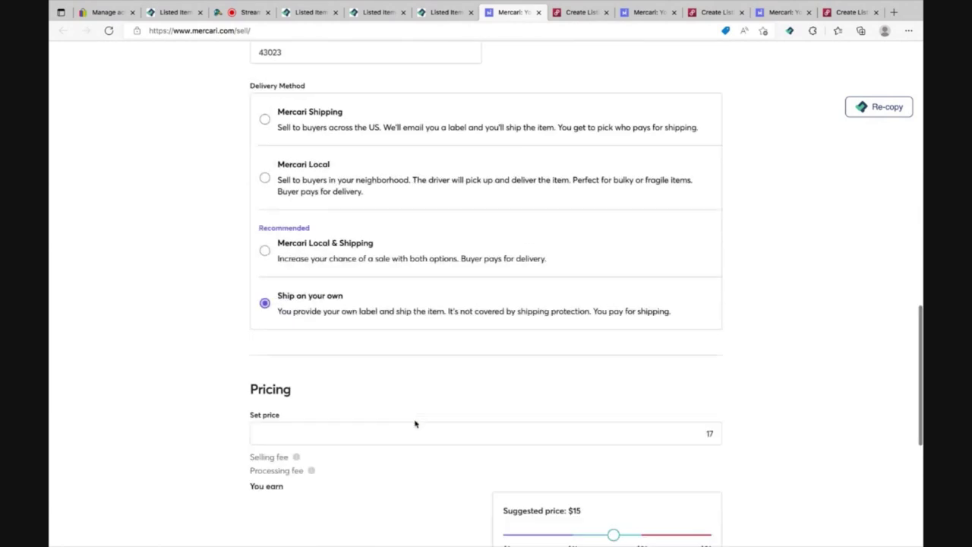
click(717, 283)
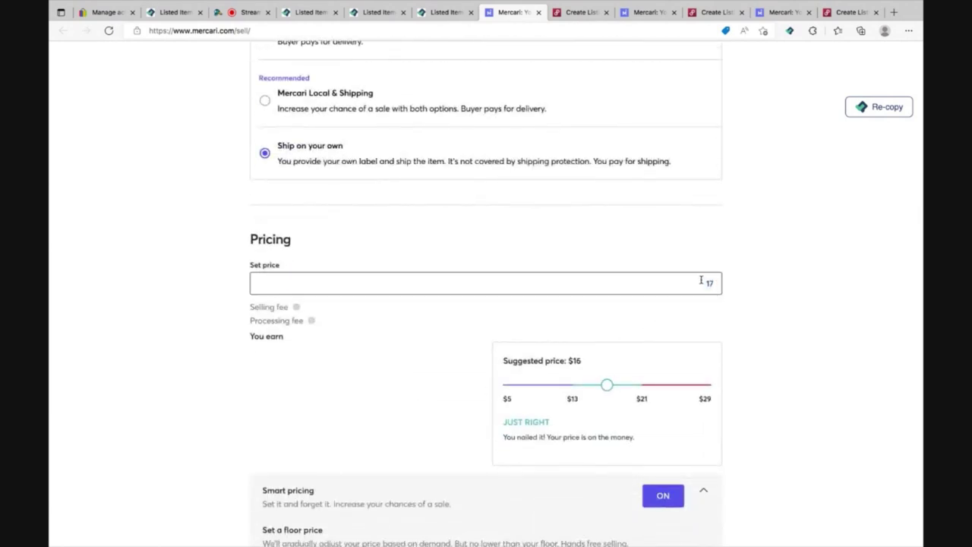
key(BackSpace)
key(BackSpace)
text(25)
Turn off Smart pricing for the GUND Pomeranian and publish its Mercari listing.
scroll(671, 455, down, 1)
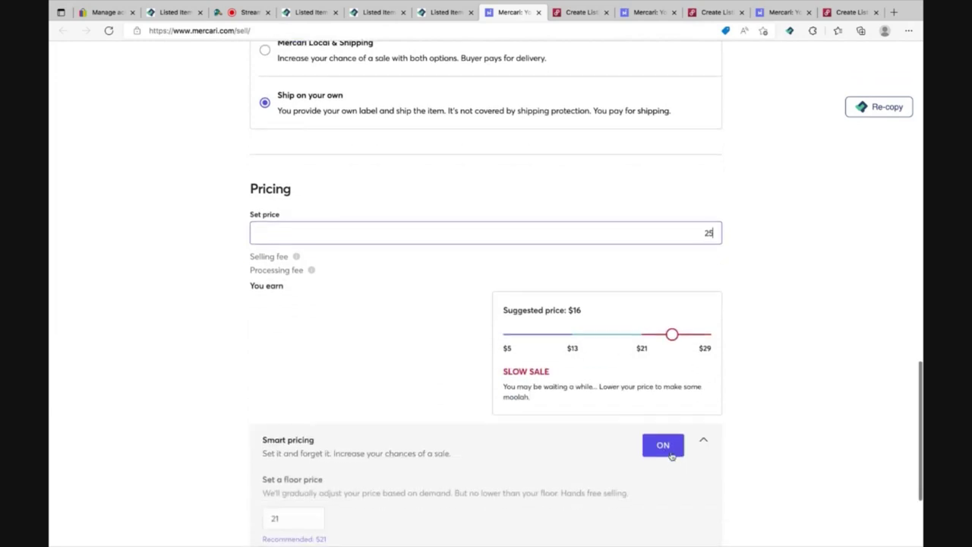
scroll(671, 456, down, 1)
click(666, 435)
click(574, 521)
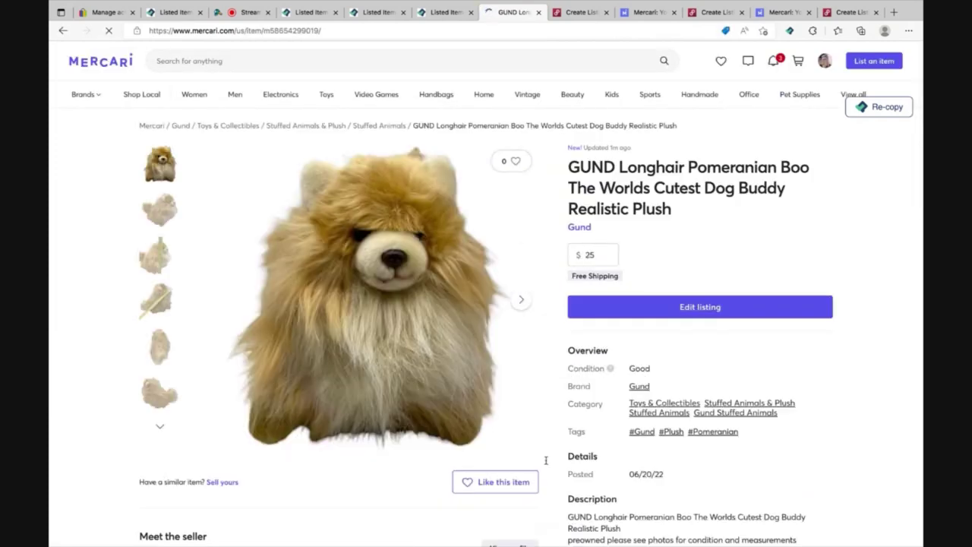
Switch to the GUND Pomeranian's Poshmark form and set the category to Kids Toys with the subcategory Stuffed Animals.
click(582, 12)
scroll(517, 131, down, 8)
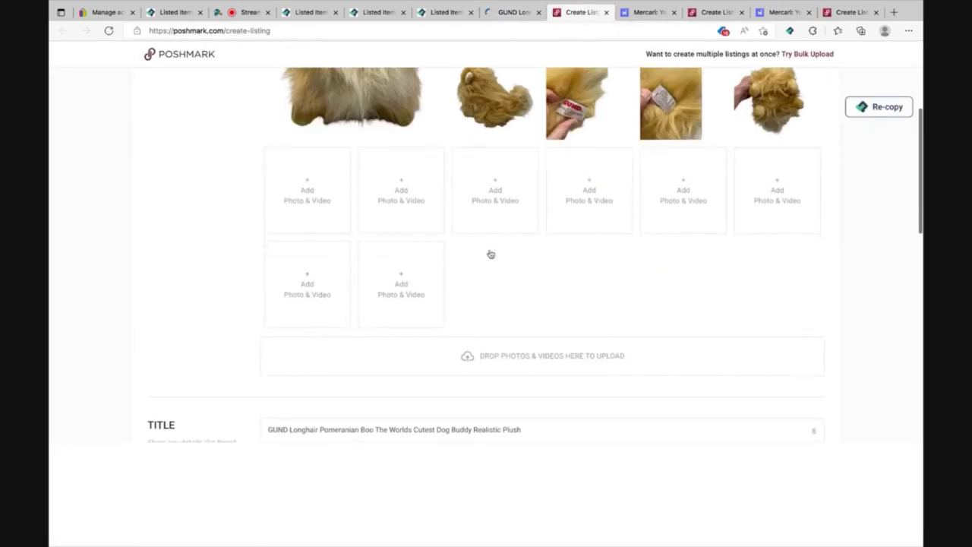
click(386, 291)
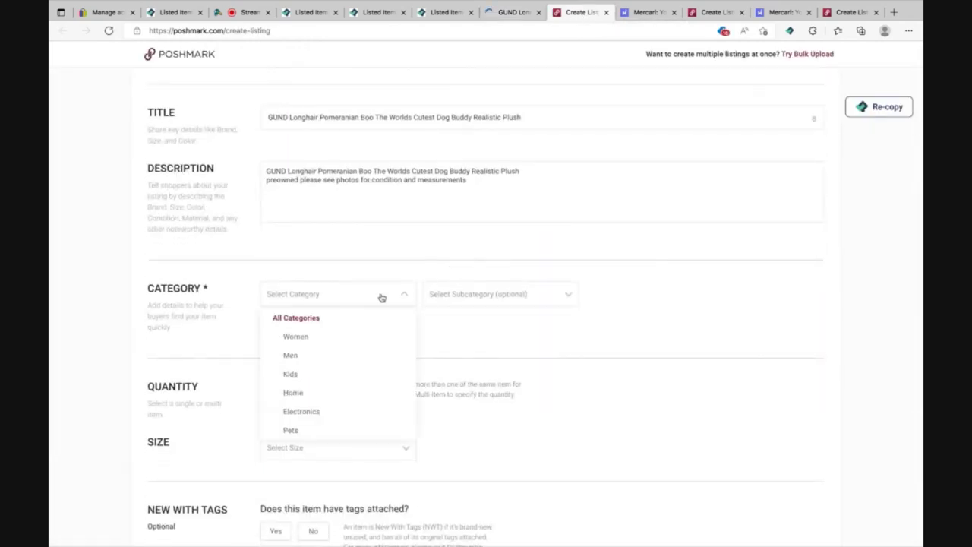
click(321, 375)
scroll(321, 375, down, 3)
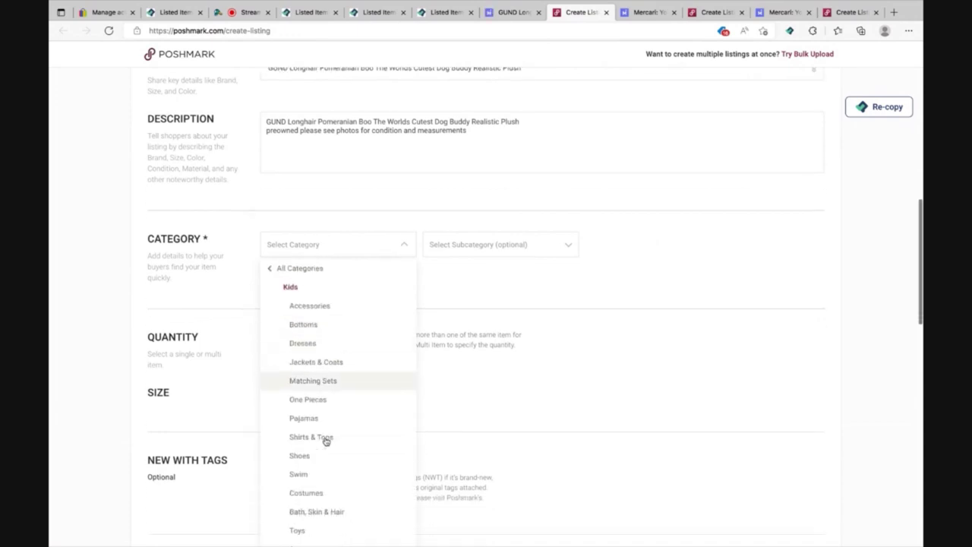
click(321, 445)
click(404, 318)
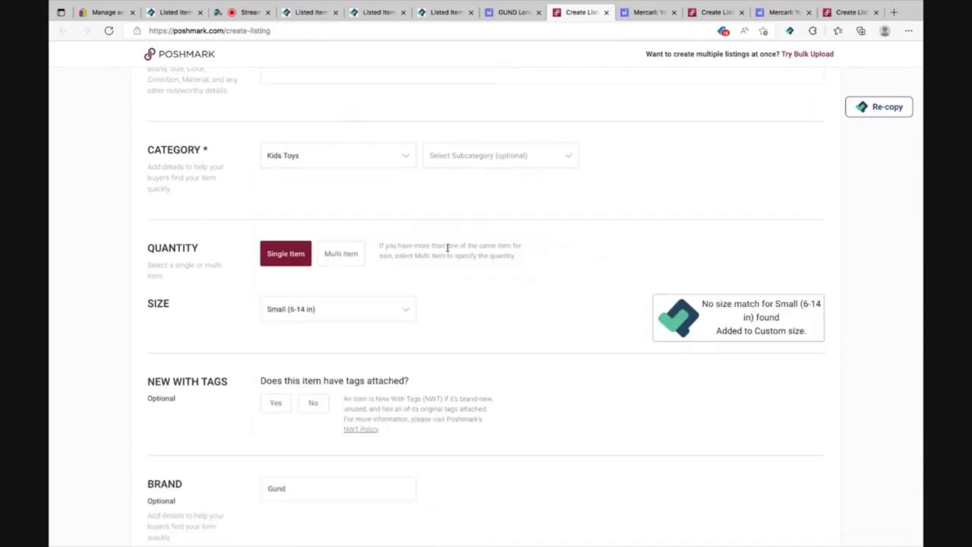
click(460, 160)
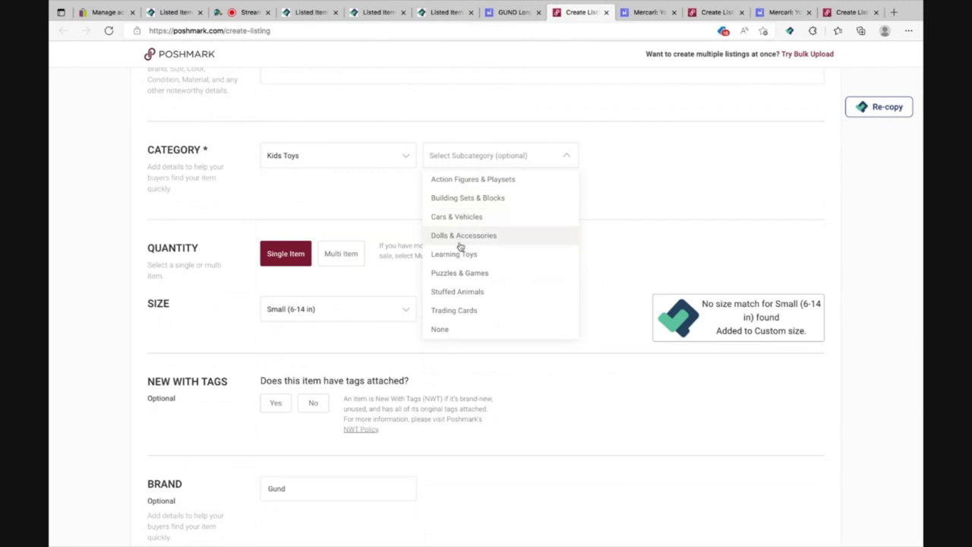
click(449, 291)
Mark the GUND Pomeranian as having no tags attached and enter 0 as its original price.
scroll(339, 334, down, 2)
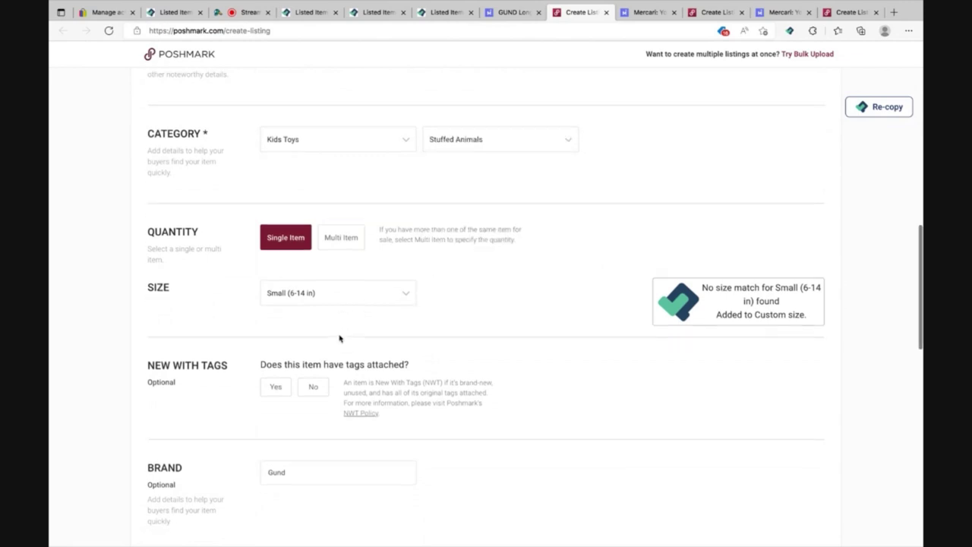
click(314, 314)
scroll(320, 315, down, 10)
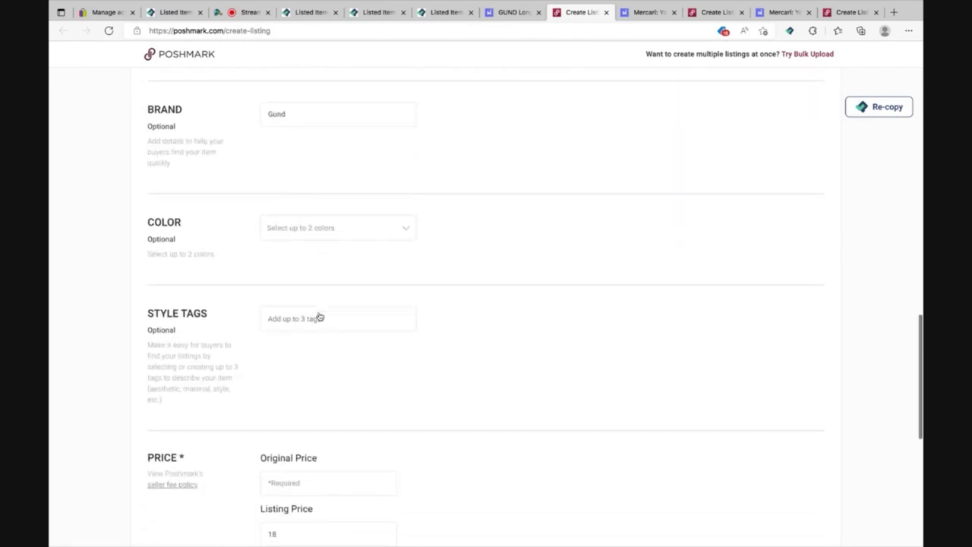
click(304, 294)
text(0)
key(Tab)
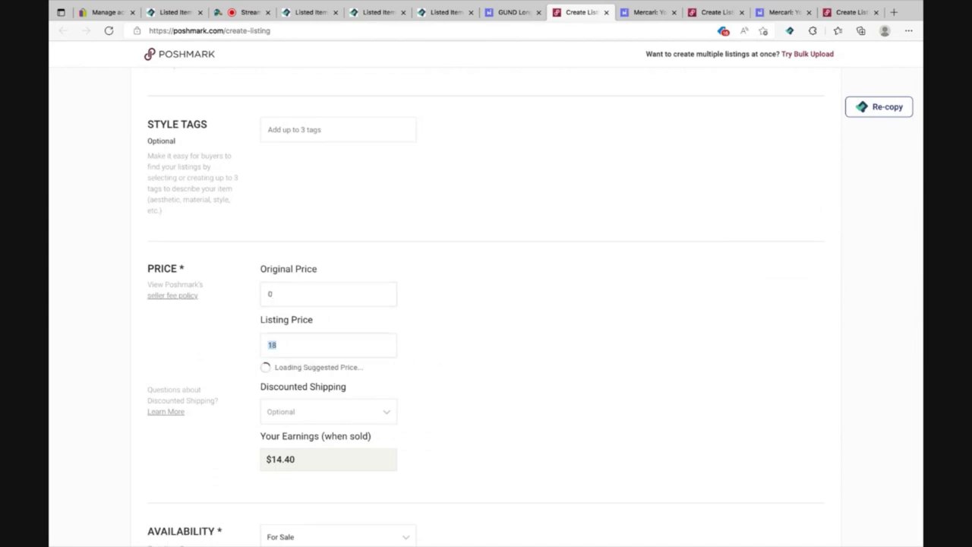
Set the GUND Pomeranian's listing price to 20 and publish it on Poshmark.
text(22)
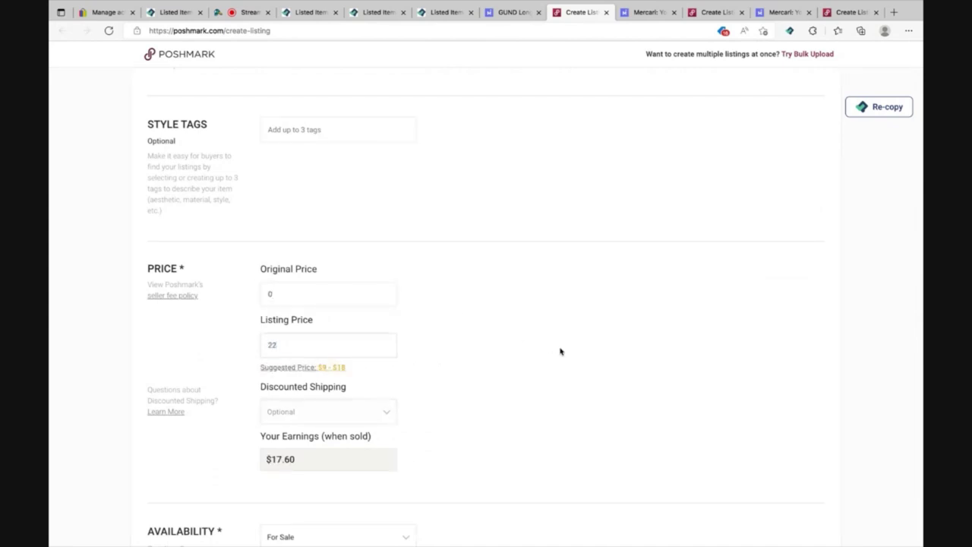
scroll(560, 351, down, 3)
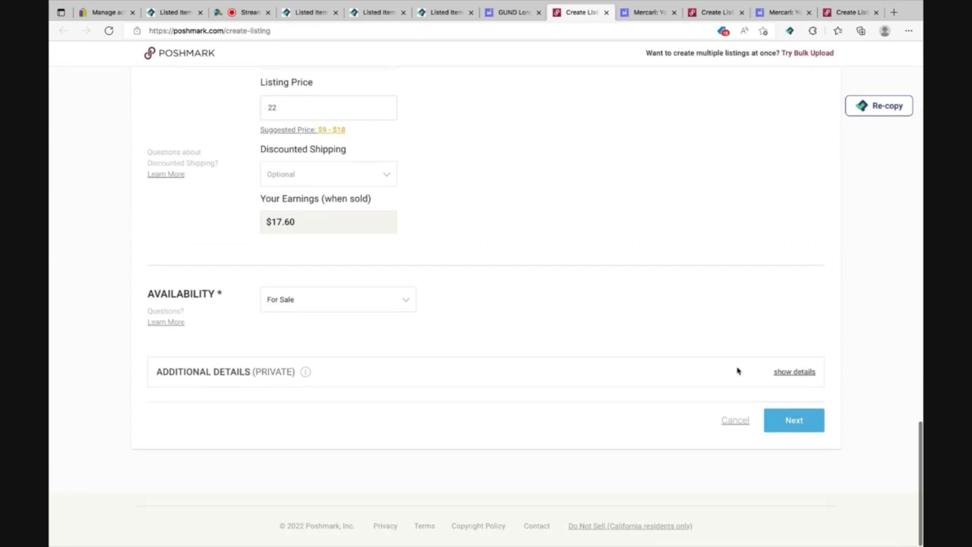
key(BackSpace)
text(0)
click(800, 418)
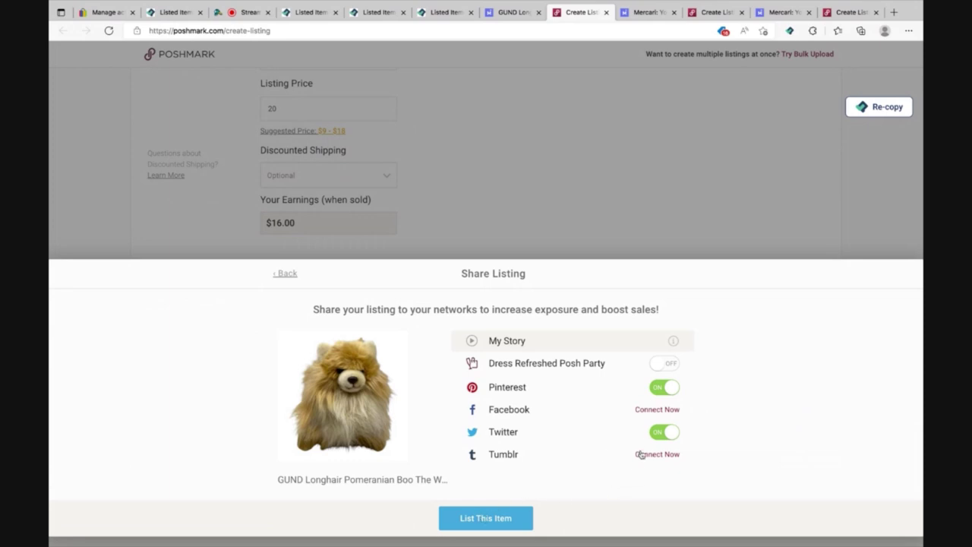
click(475, 521)
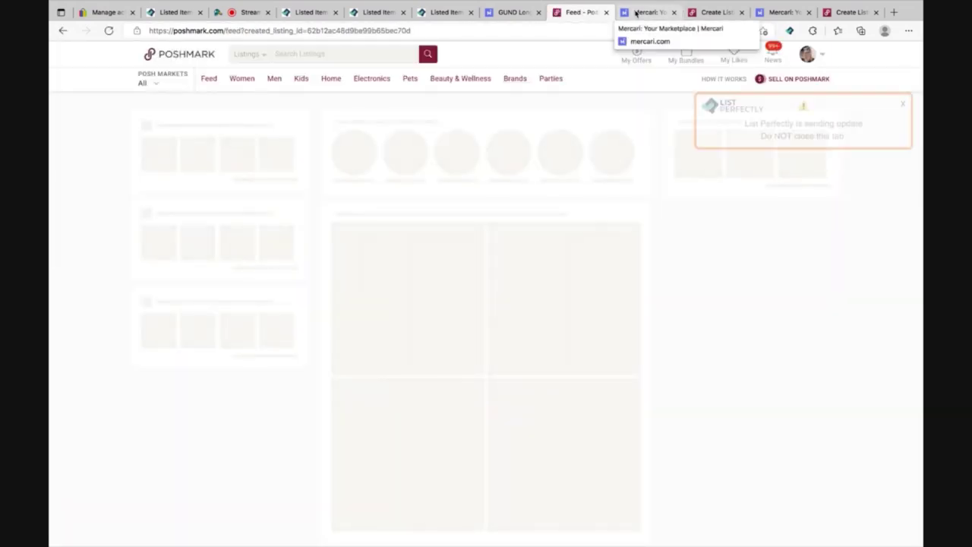
Switch to the Lightning McQueen plush's Mercari form and add the hashtags #Disney, #Cars and #Plush.
click(634, 13)
scroll(559, 237, down, 3)
click(331, 314)
text(Disney)
key(Tab)
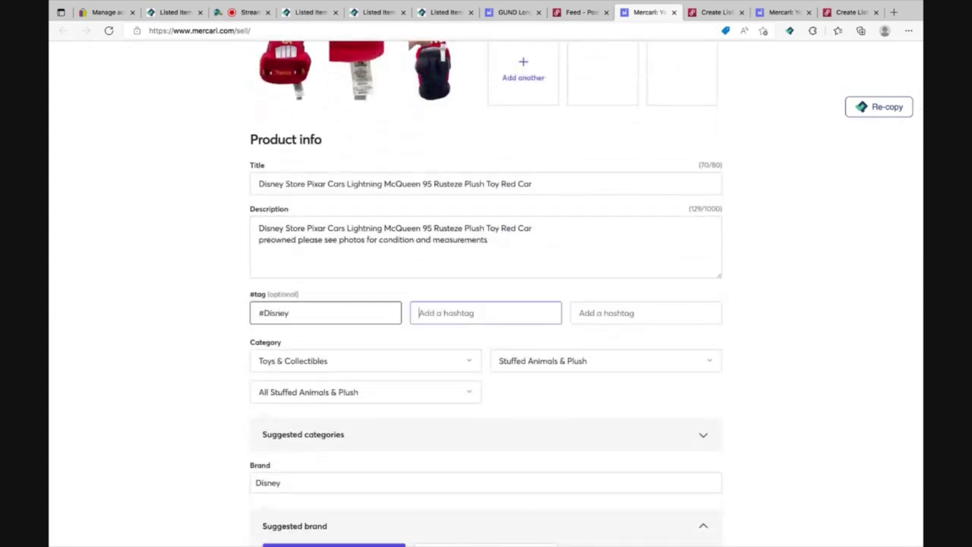
text(Cars)
key(Tab)
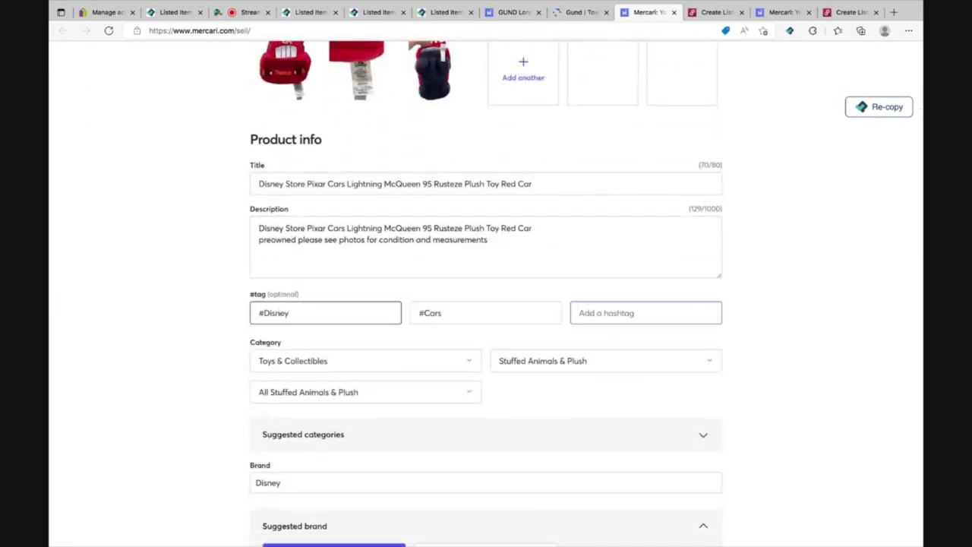
text(Plush)
Append the word Plush to the Lightning McQueen listing's title and to the first line of its description.
click(549, 184)
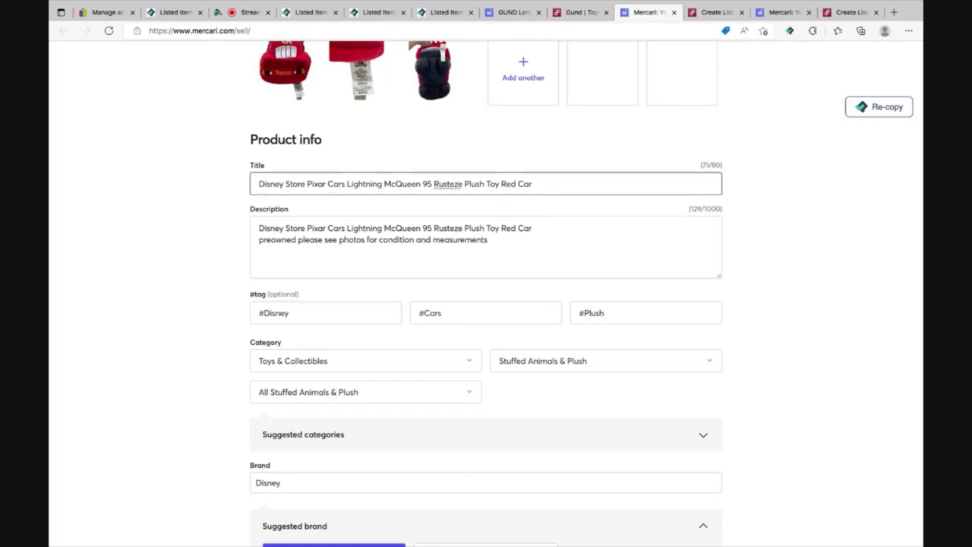
click(536, 228)
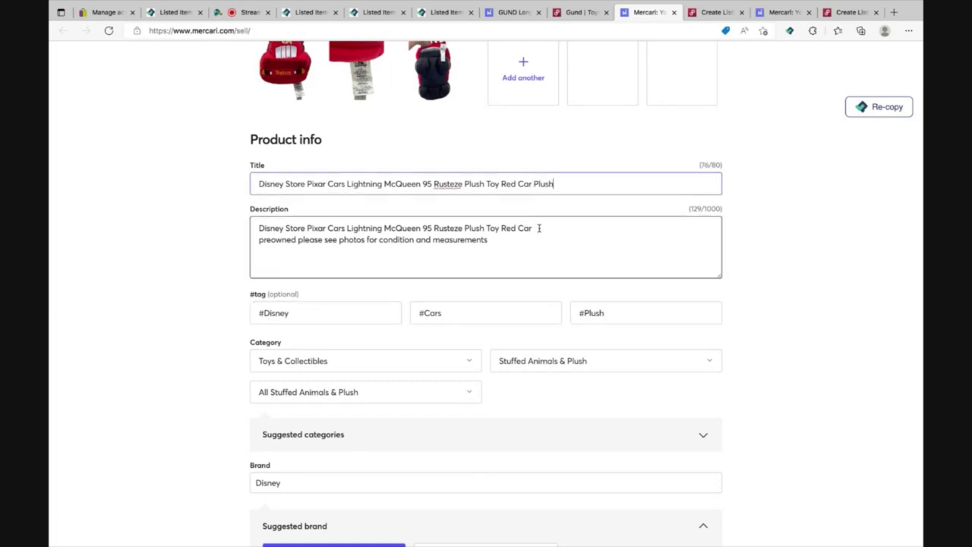
text(Plush)
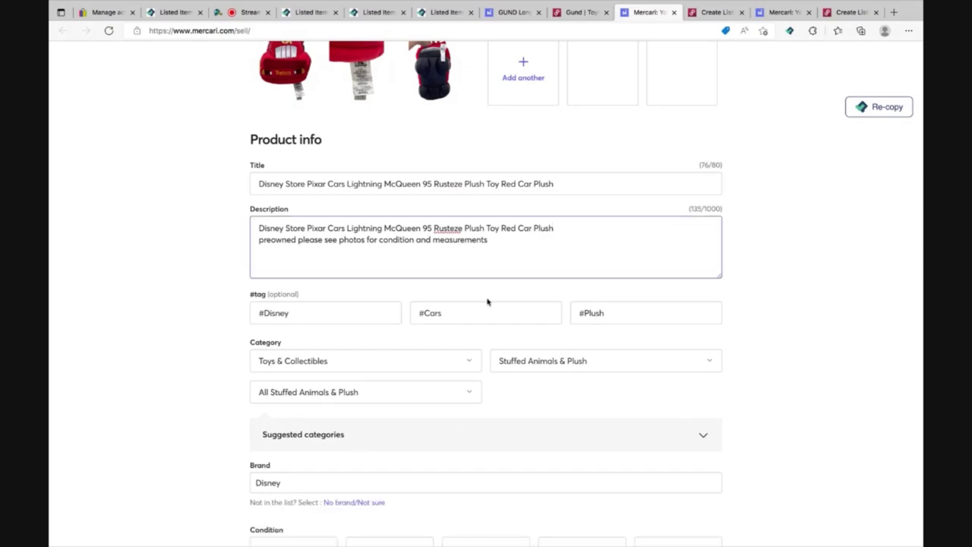
Set the Lightning McQueen plush's condition to Good and its delivery method to Ship on your own.
scroll(436, 384, down, 3)
click(480, 371)
scroll(428, 358, down, 8)
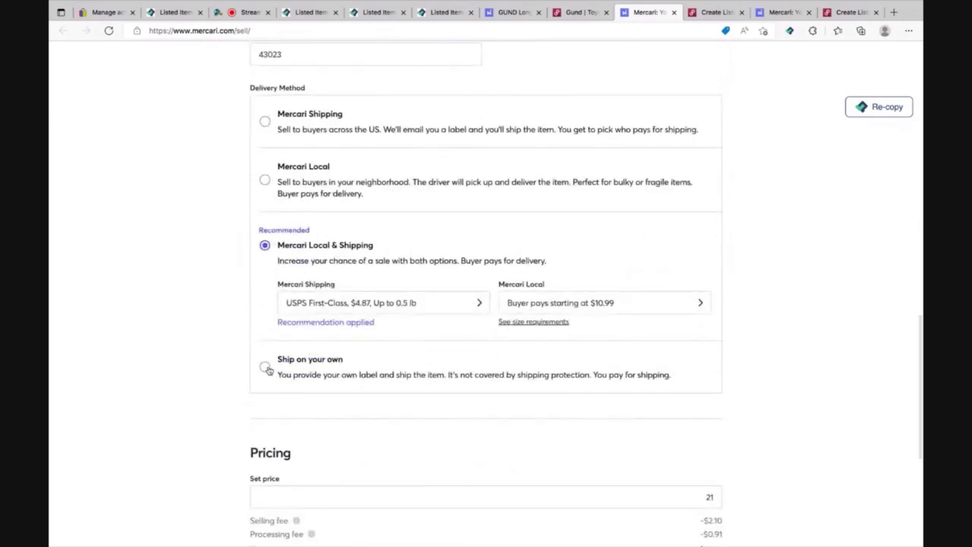
click(379, 352)
Price the Lightning McQueen plush at 30 with Smart pricing off and publish its Mercari listing.
scroll(531, 354, down, 4)
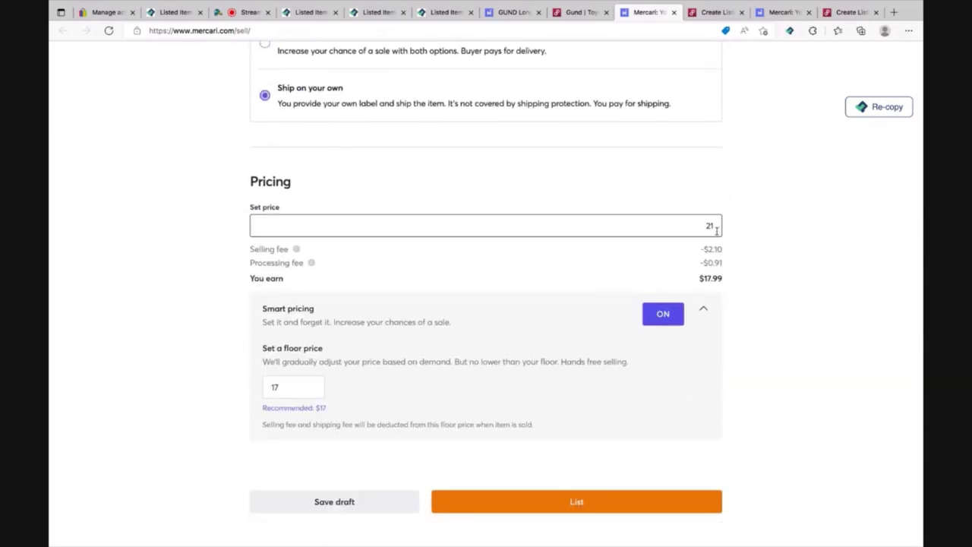
drag(715, 227, 702, 220)
click(664, 316)
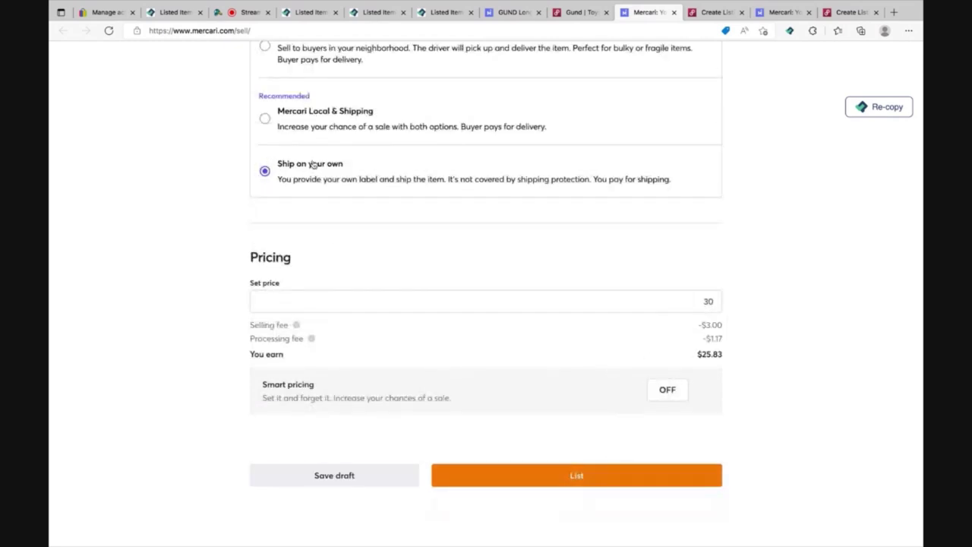
click(564, 475)
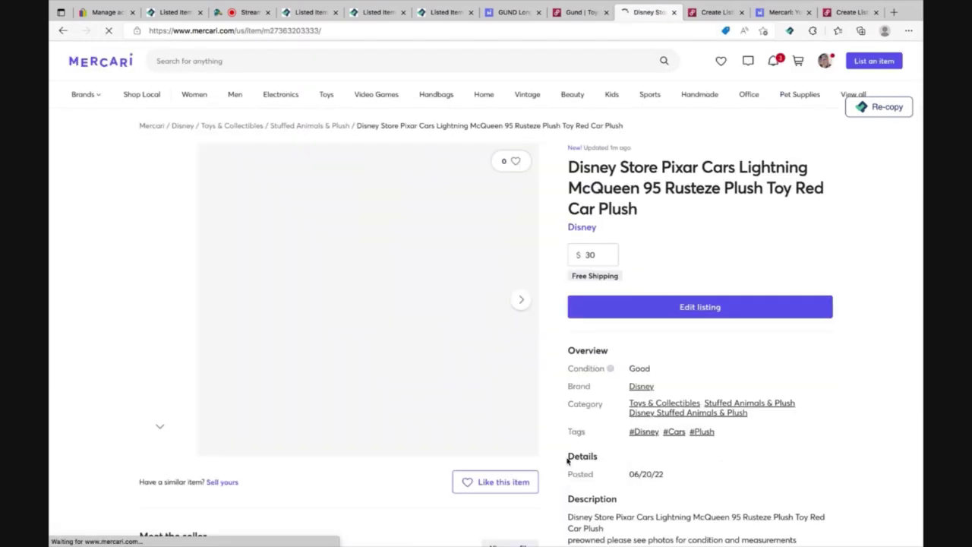
Switch to the Lightning McQueen plush's Poshmark form and set its category to Kids Toys with the subcategory Stuffed Animals.
click(716, 13)
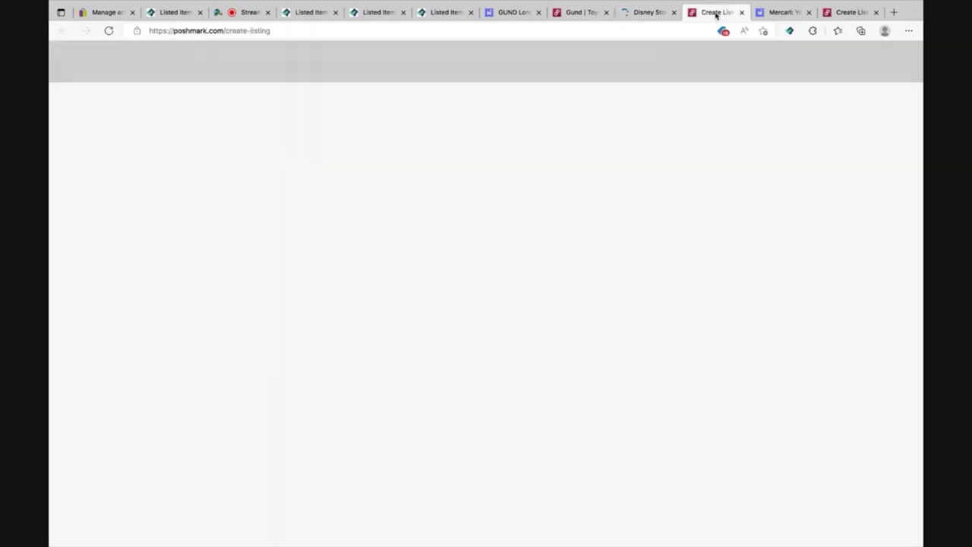
scroll(575, 250, down, 7)
click(369, 351)
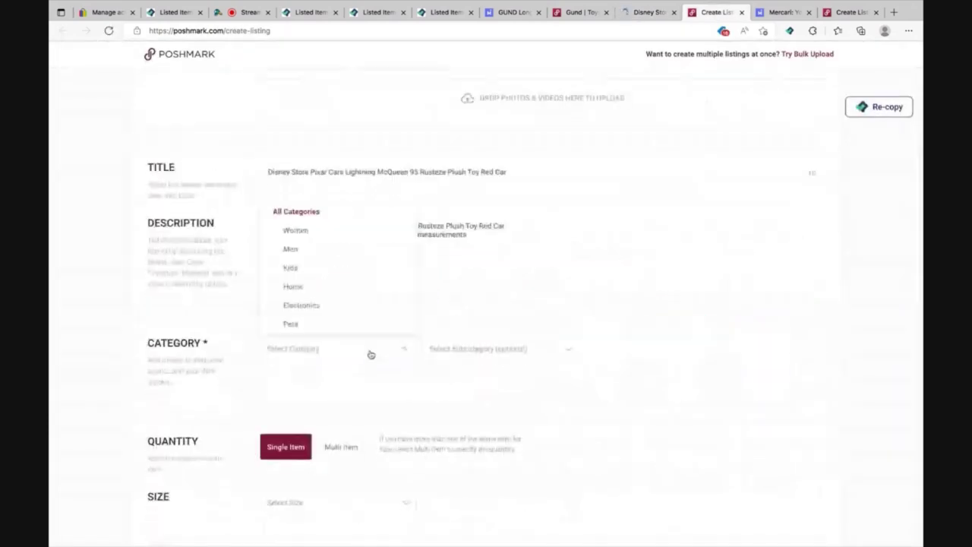
click(325, 268)
click(296, 305)
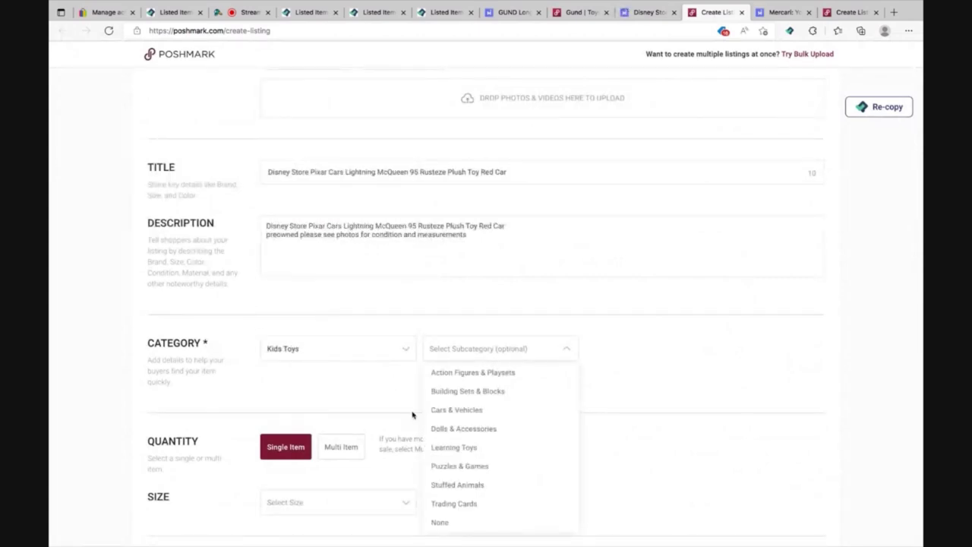
click(457, 485)
Set the Lightning McQueen plush's size to the Boys One Size option and mark it as having no tags attached.
click(362, 504)
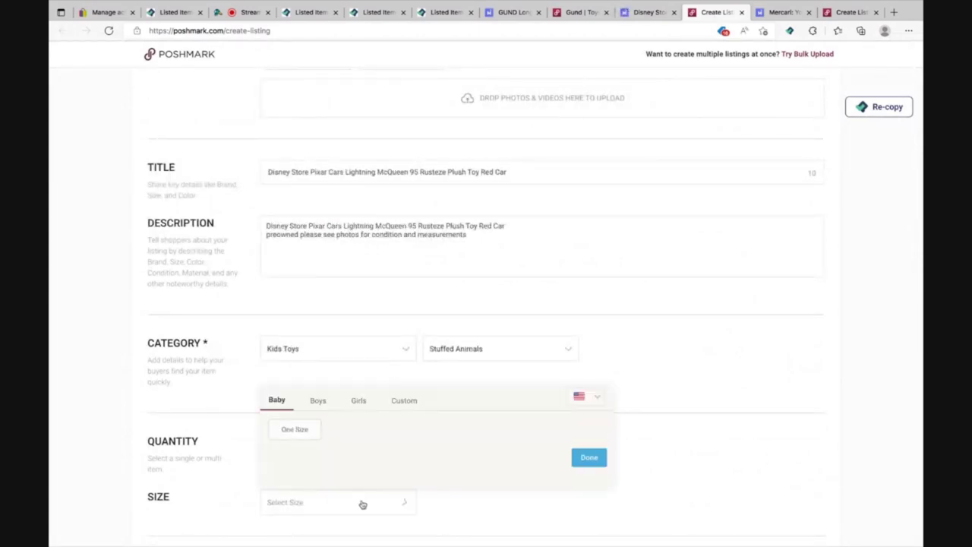
click(319, 401)
click(303, 430)
scroll(304, 430, down, 5)
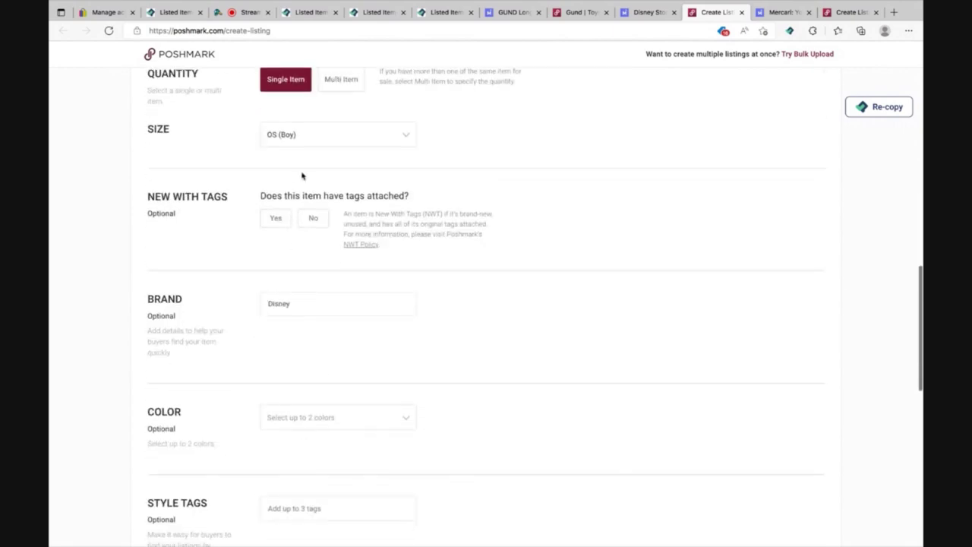
click(311, 219)
Enter an original price of 0 and a listing price of 25 for the Lightning McQueen plush and choose Red as its color.
scroll(310, 219, down, 4)
click(283, 369)
text(0)
key(Tab)
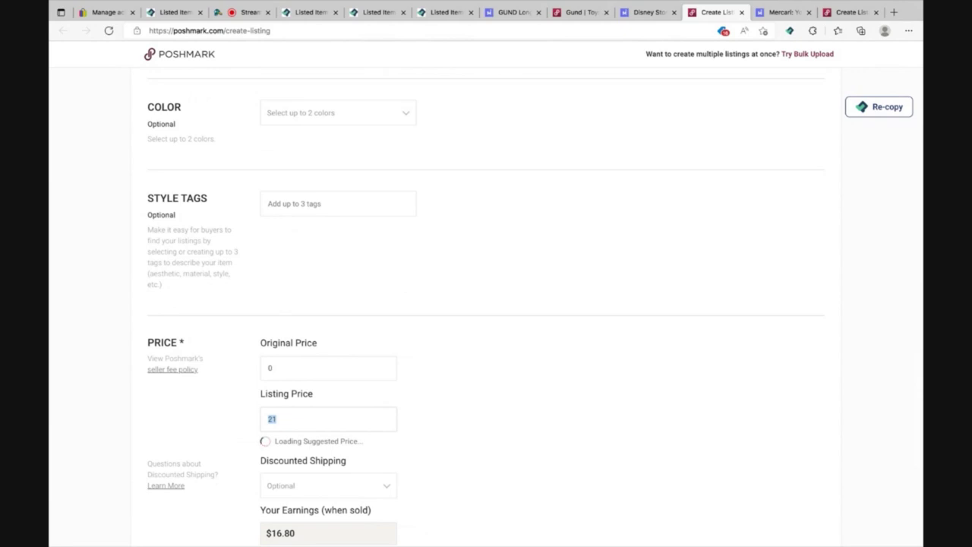
text(25)
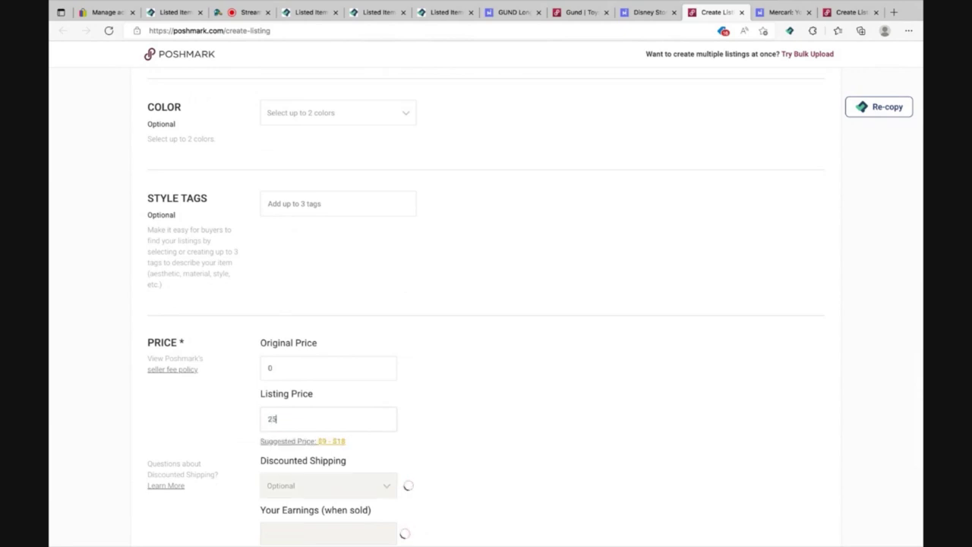
click(335, 114)
click(281, 146)
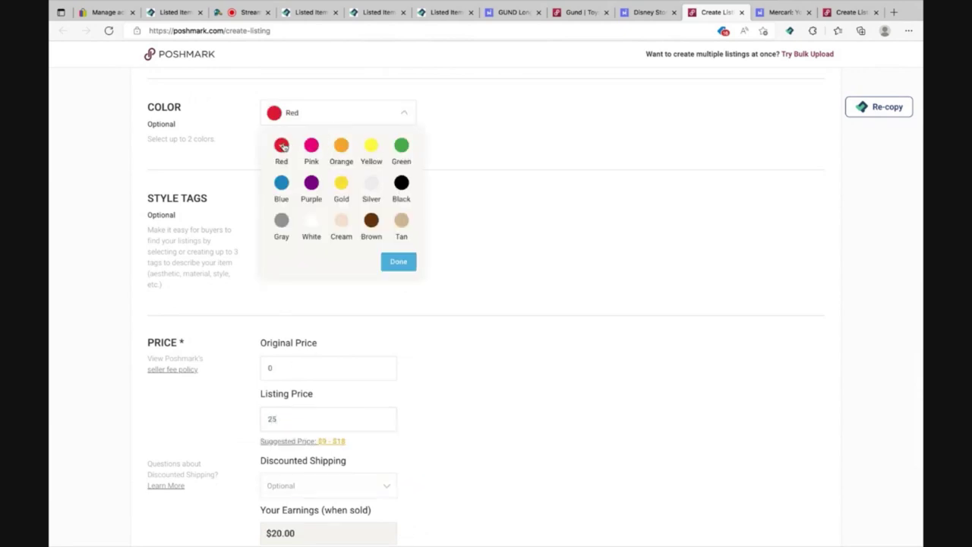
click(398, 261)
Publish the Lightning McQueen plush on Poshmark with Twitter sharing turned on.
scroll(443, 274, down, 4)
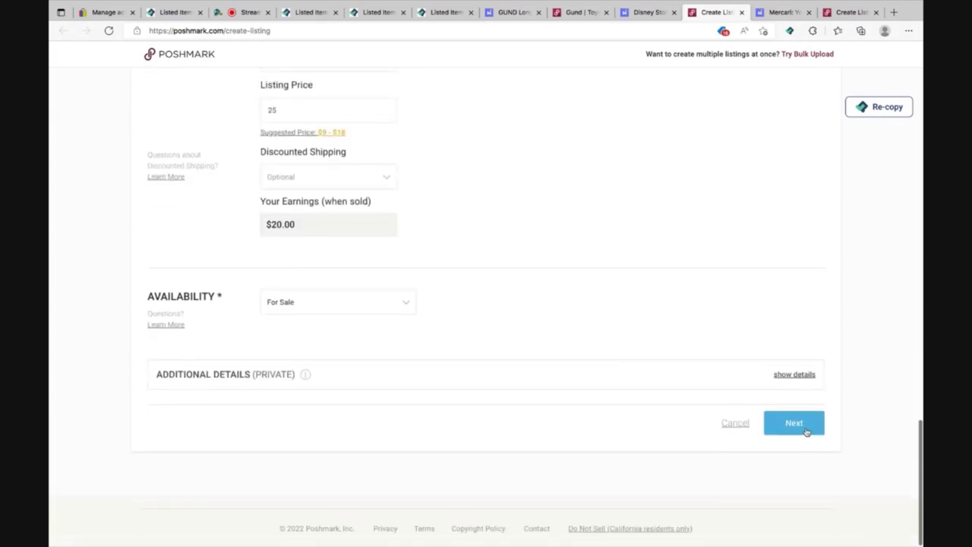
click(794, 422)
click(664, 432)
click(477, 518)
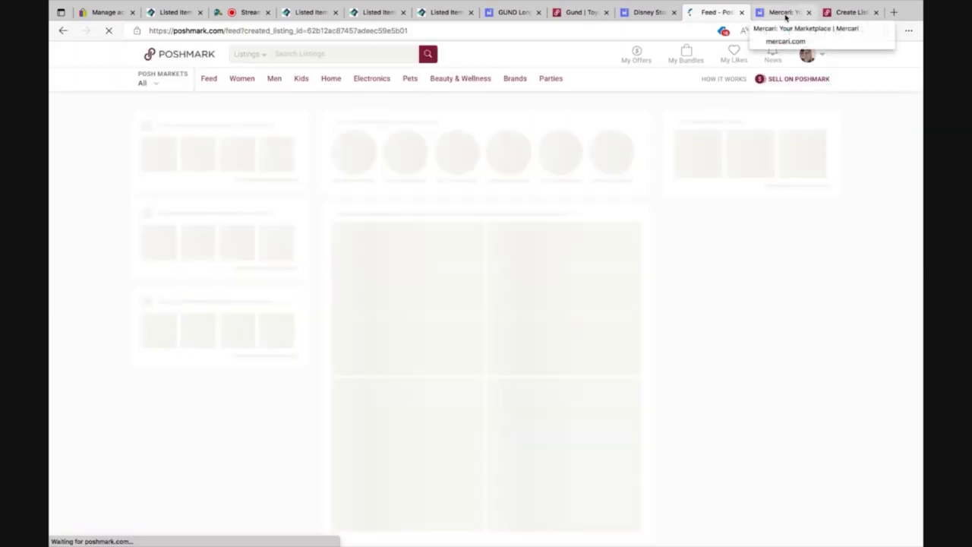
Switch to the Princess Merida plush's Mercari form and add the hashtags #Disney, #Merida and #Plush.
click(784, 12)
scroll(531, 293, down, 4)
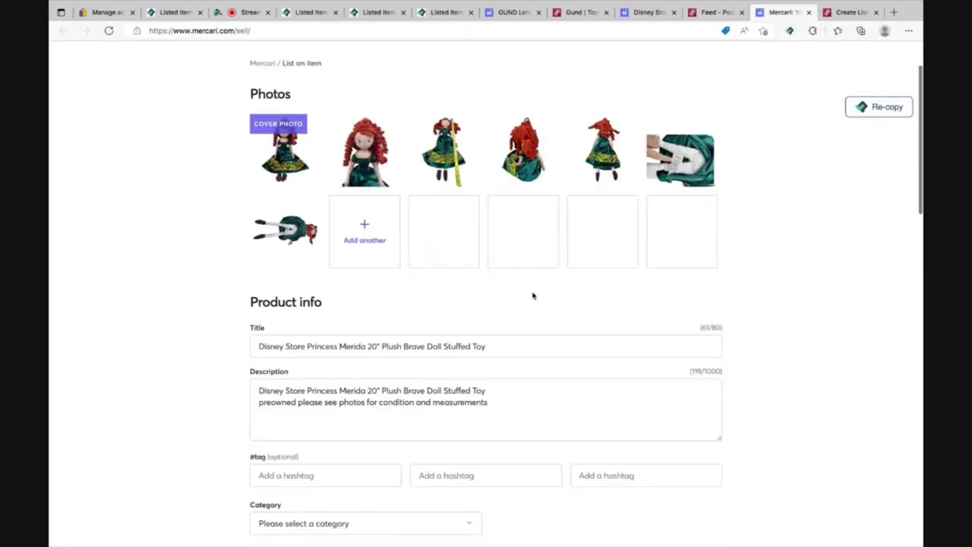
click(336, 300)
text(#Disney)
key(Tab)
text(#M)
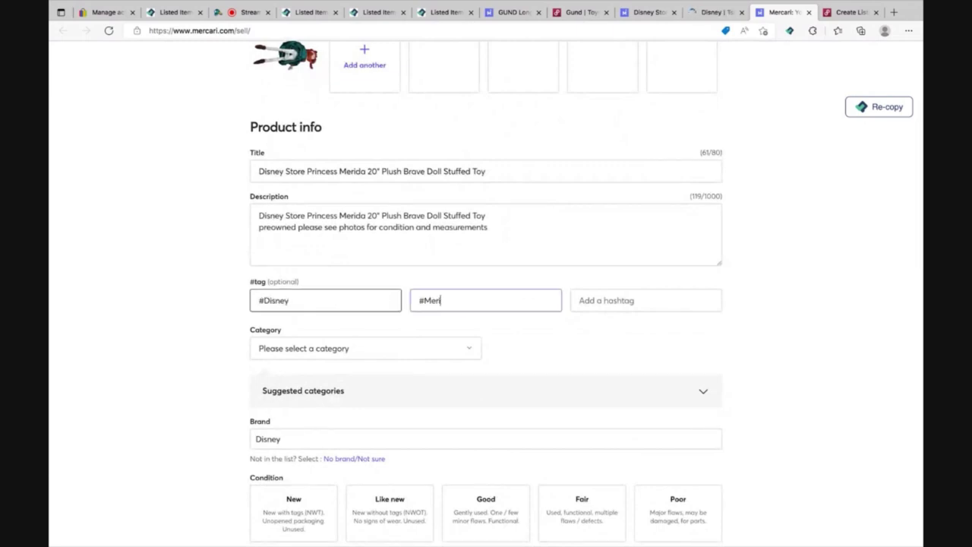
key(Tab)
text(#Plush)
Choose the suggested category Stuffed Animals under Toys & Collectibles for the Merida plush.
click(267, 401)
click(276, 393)
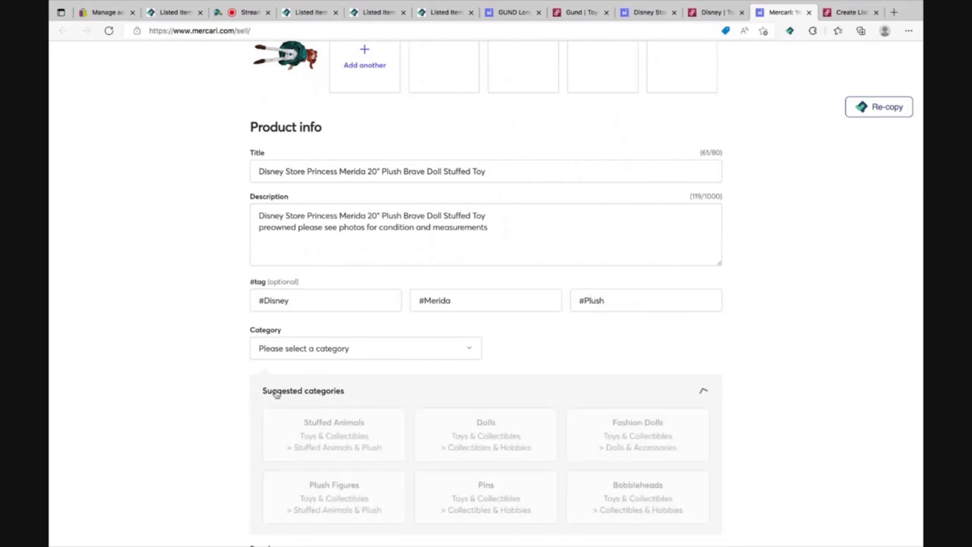
click(323, 425)
scroll(377, 339, down, 3)
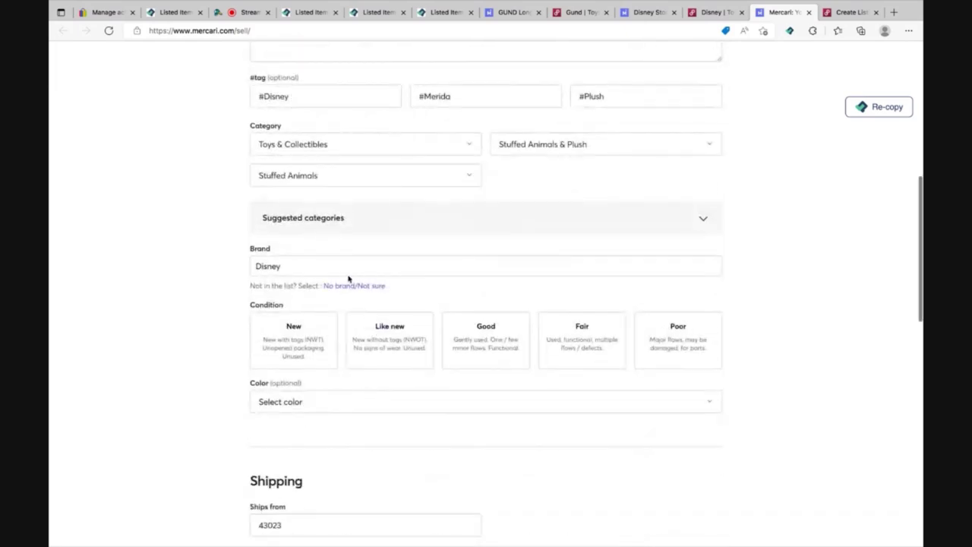
Set the Merida plush's condition to Good and its delivery method to Ship on your own.
click(471, 455)
scroll(471, 456, down, 5)
scroll(469, 455, down, 5)
click(343, 291)
Price the Merida plush at 28 with Smart pricing off and submit the Mercari listing.
scroll(343, 287, down, 1)
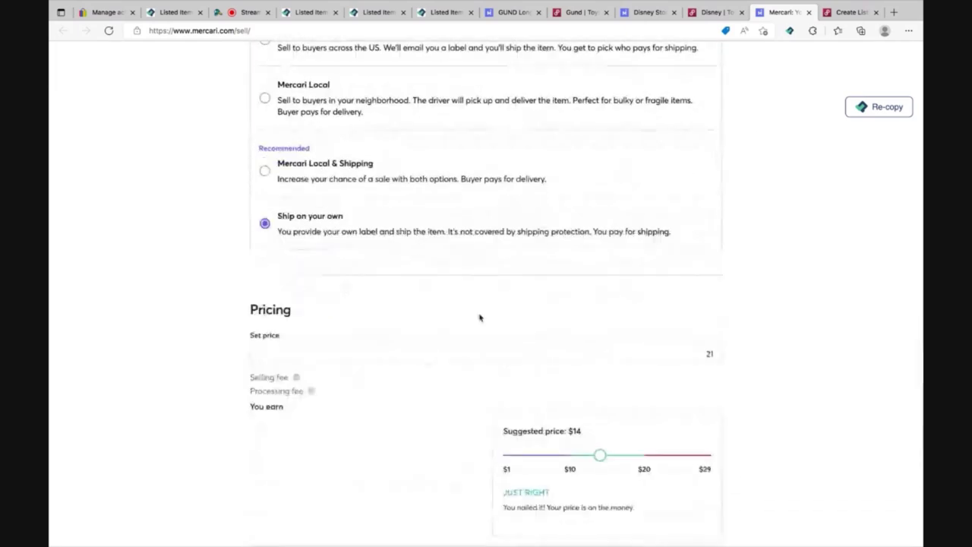
double_click(709, 353)
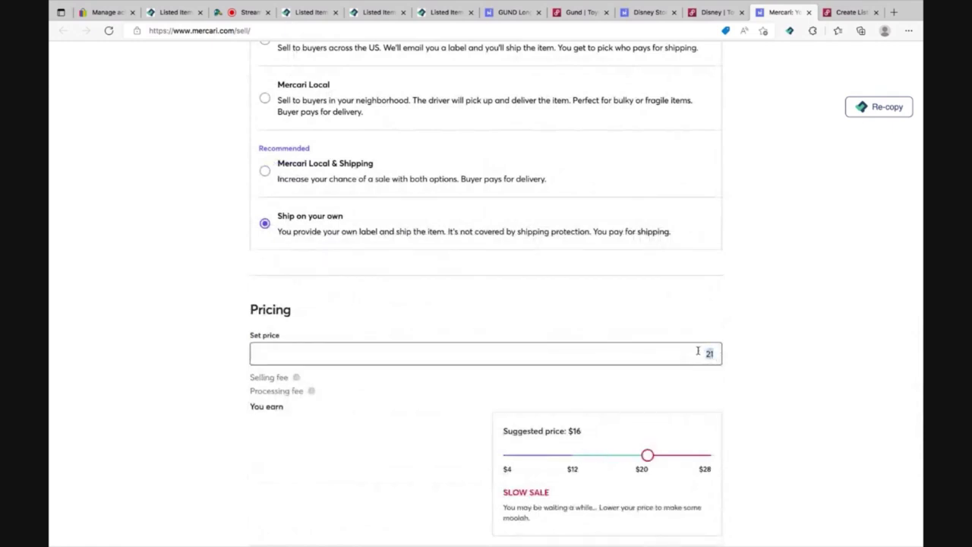
text(28)
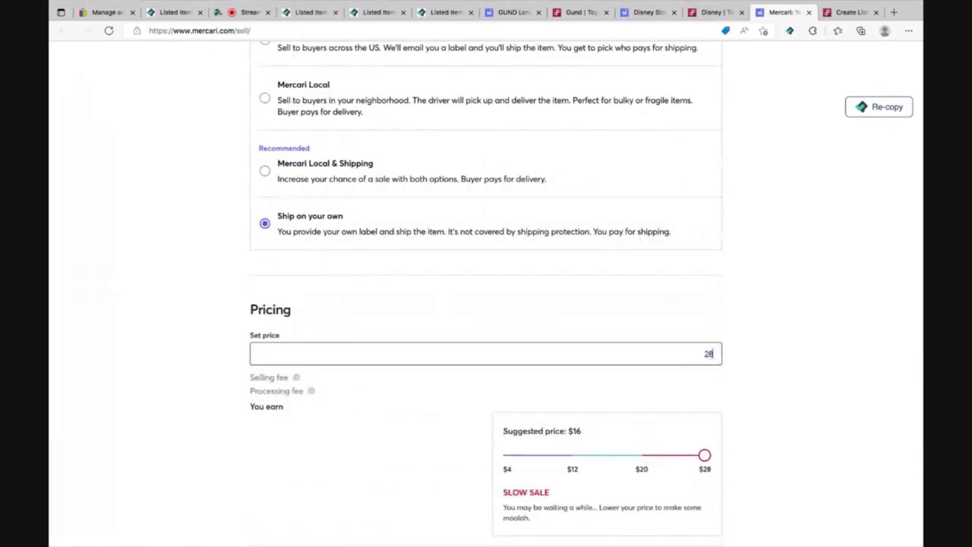
scroll(722, 412, down, 3)
click(671, 331)
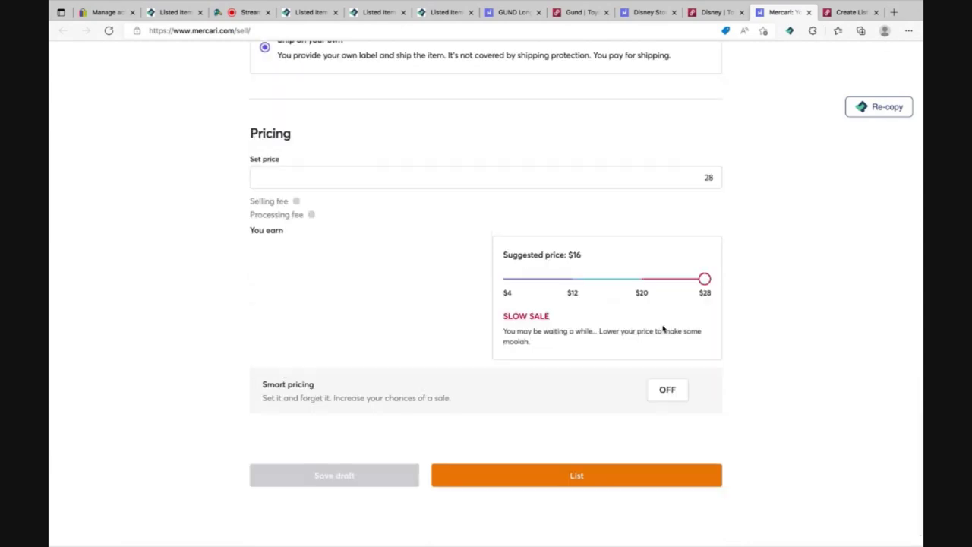
click(575, 476)
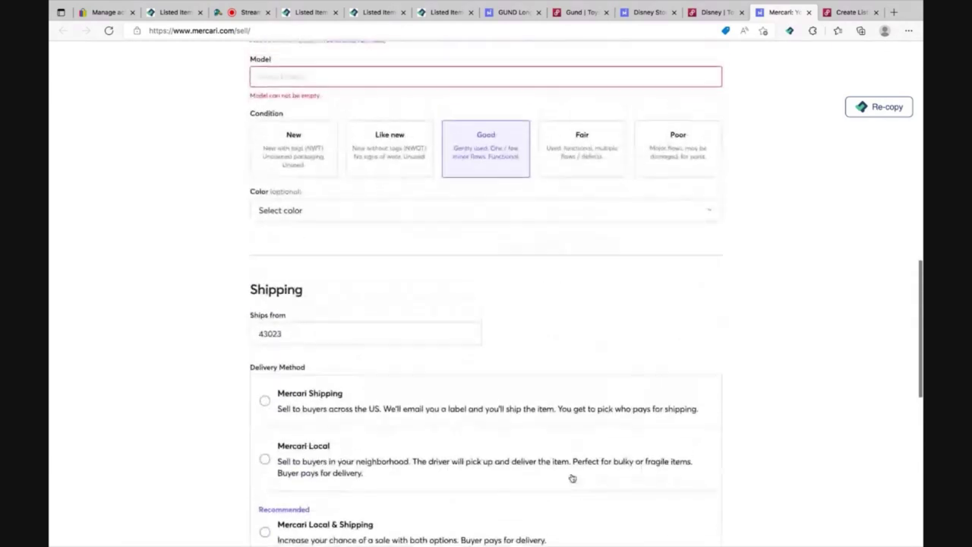
Fill the Merida plush's required model by searching for "other" and choosing the match, and publish the Mercari listing.
click(308, 77)
scroll(342, 191, down, 10)
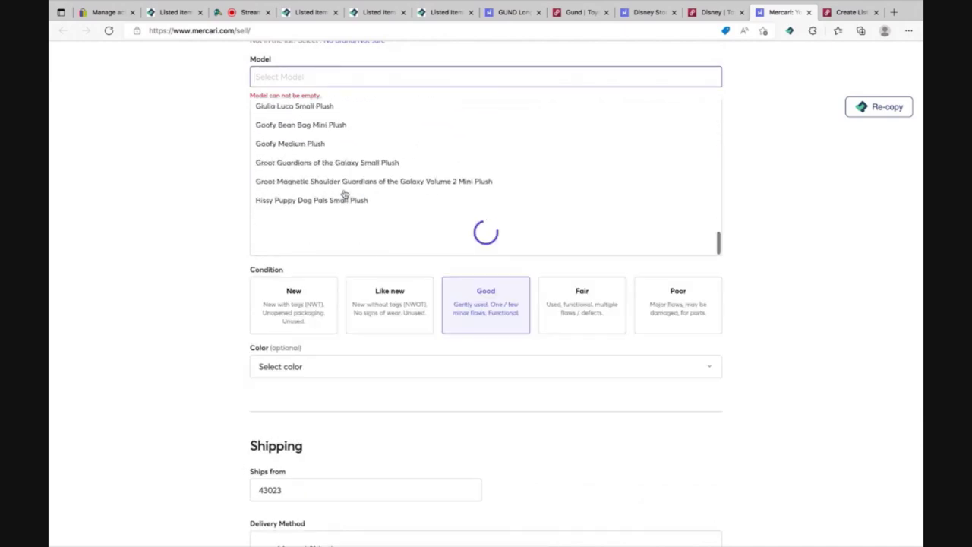
scroll(344, 196, down, 10)
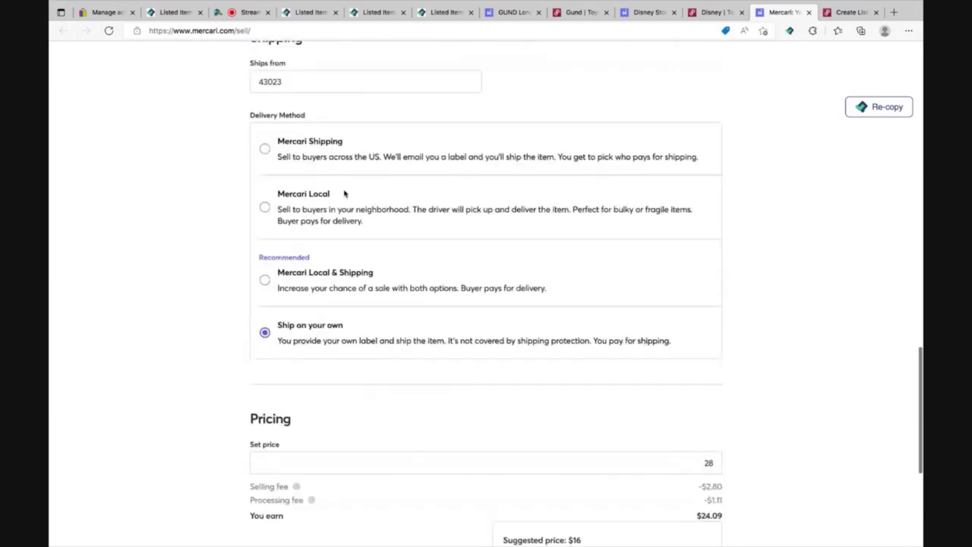
scroll(344, 192, up, 5)
text(other)
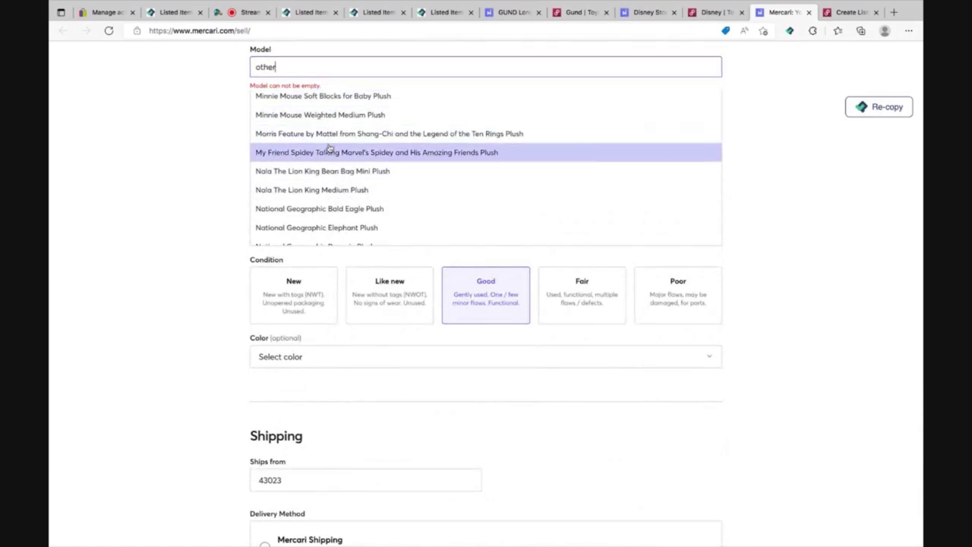
click(298, 121)
scroll(454, 240, down, 6)
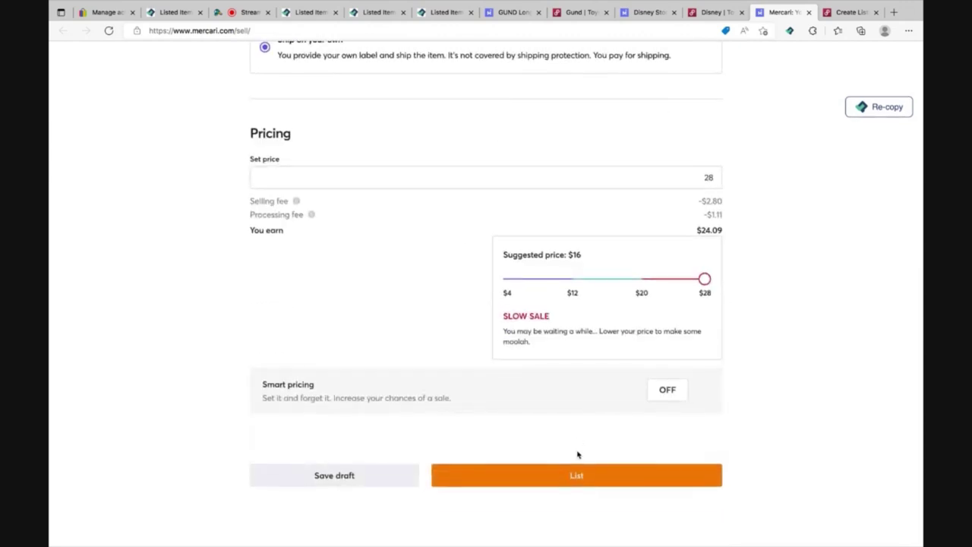
click(576, 474)
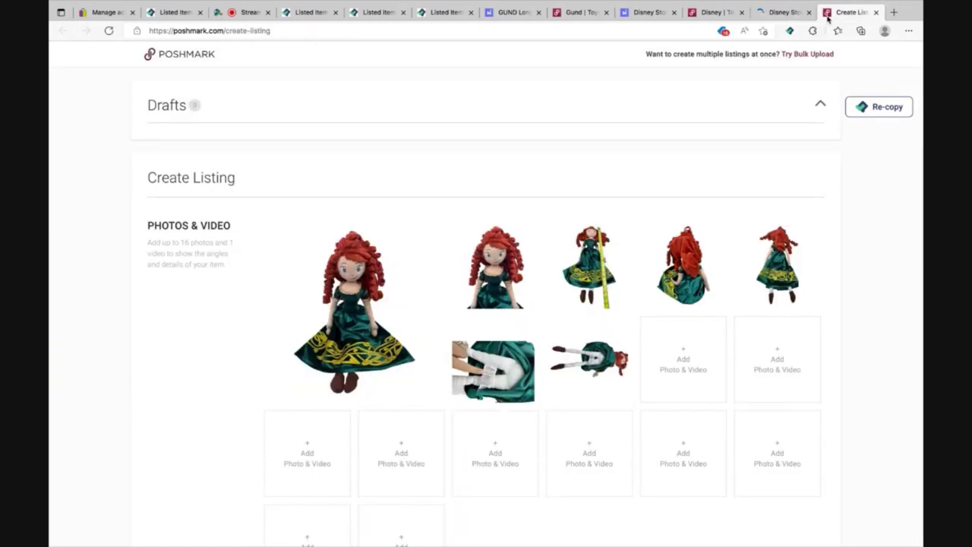
Set the category on the Merida plush's Poshmark form to Kids Toys with the subcategory Stuffed Animals.
scroll(469, 310, down, 7)
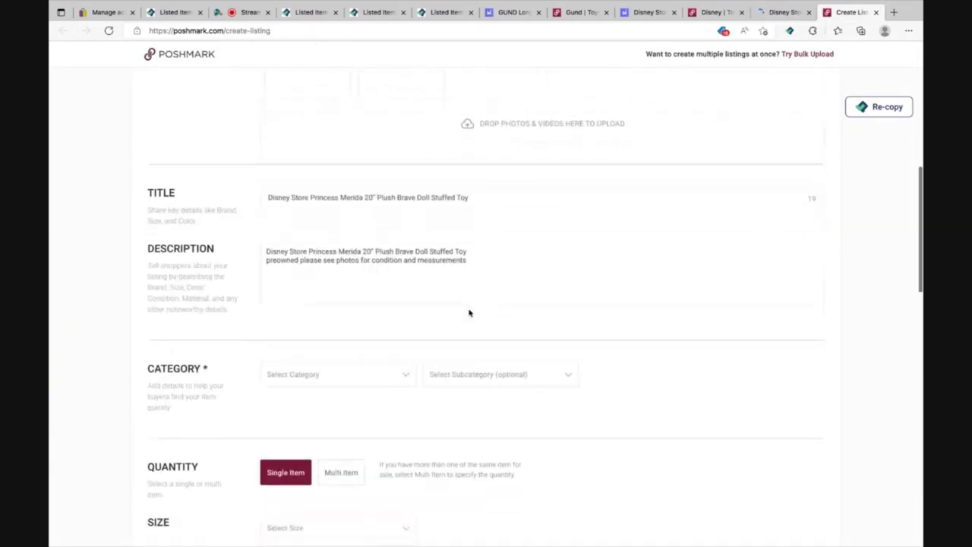
scroll(468, 312, down, 1)
click(397, 293)
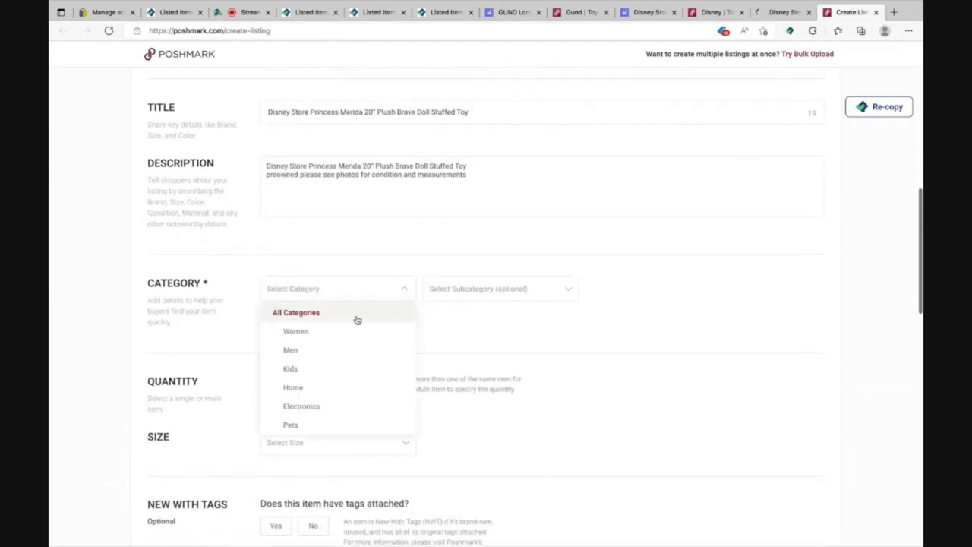
click(303, 371)
scroll(311, 497, down, 1)
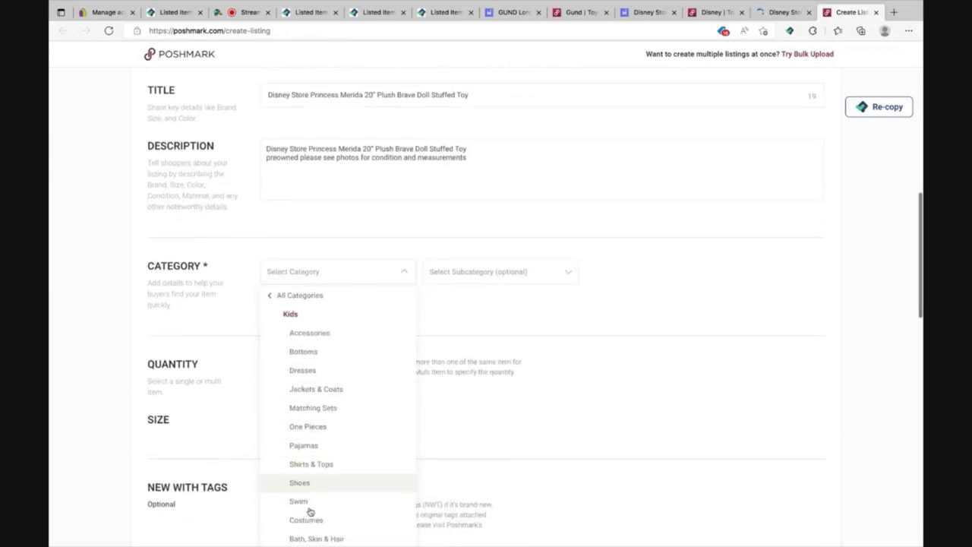
click(298, 507)
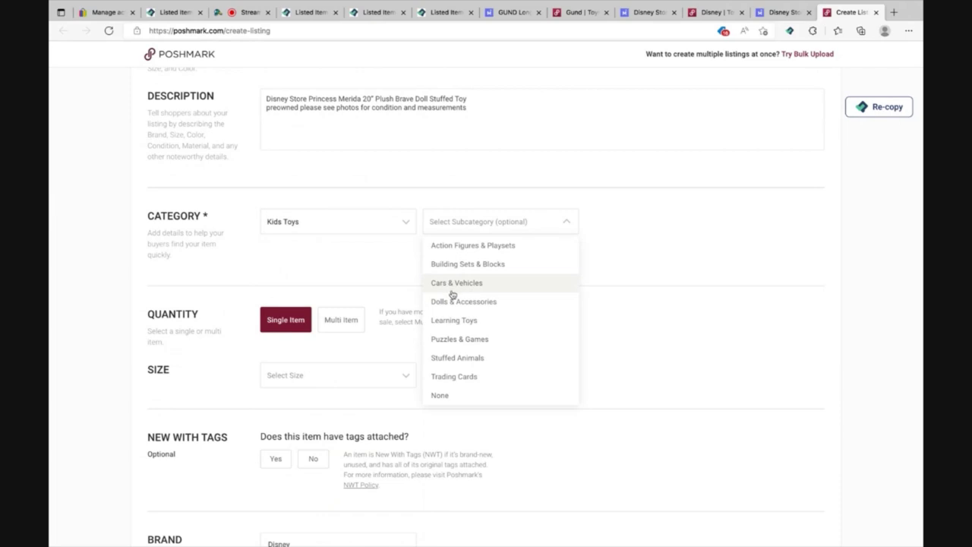
click(445, 357)
Set the Merida plush's size to the Girls One Size option and mark it as having no tags attached.
click(349, 378)
click(358, 275)
click(297, 304)
scroll(297, 306, down, 4)
click(314, 195)
Enter an original price of 0 and a listing price of 23 for the Merida plush.
scroll(326, 439, down, 3)
click(278, 438)
text(0)
key(Tab)
text(2)
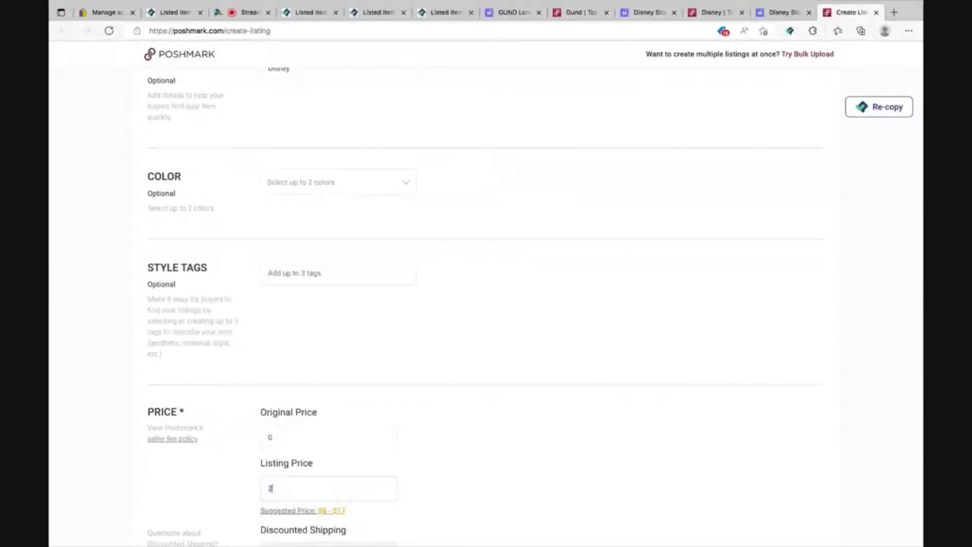
text(3)
Publish the Merida plush on Poshmark with Twitter sharing turned on.
scroll(498, 434, down, 5)
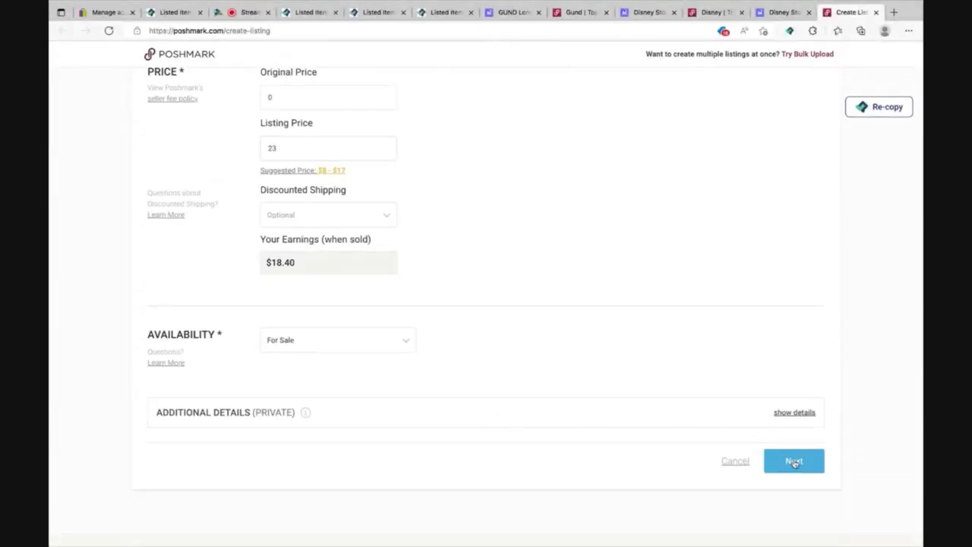
click(793, 460)
click(655, 433)
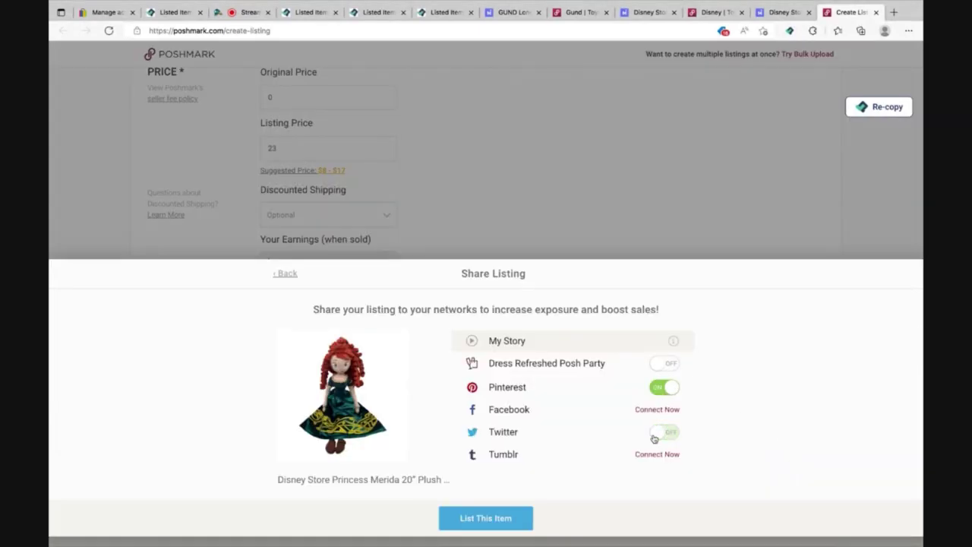
click(480, 519)
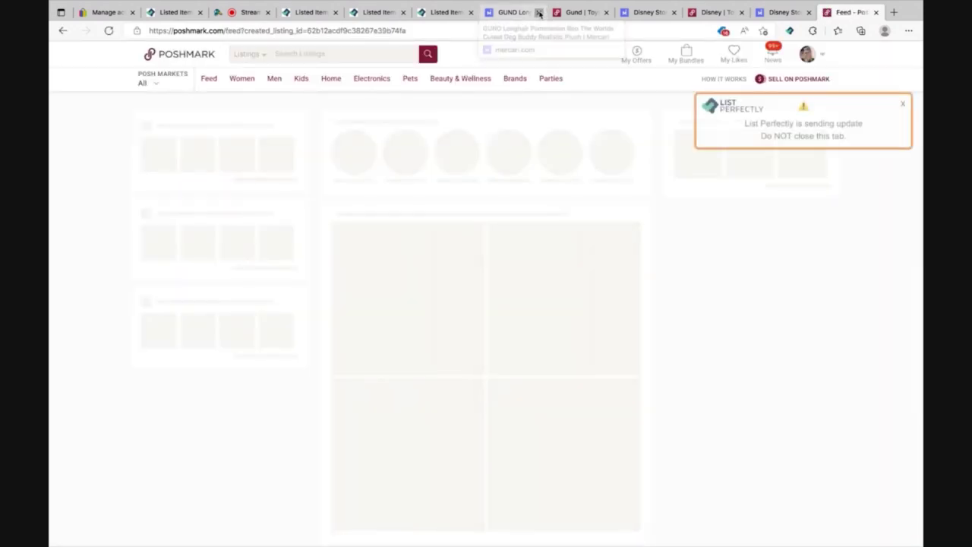
Close the finished Mercari and Poshmark pages and dismiss List Perfectly's crossposting dialog for the three selected items.
click(538, 12)
click(538, 13)
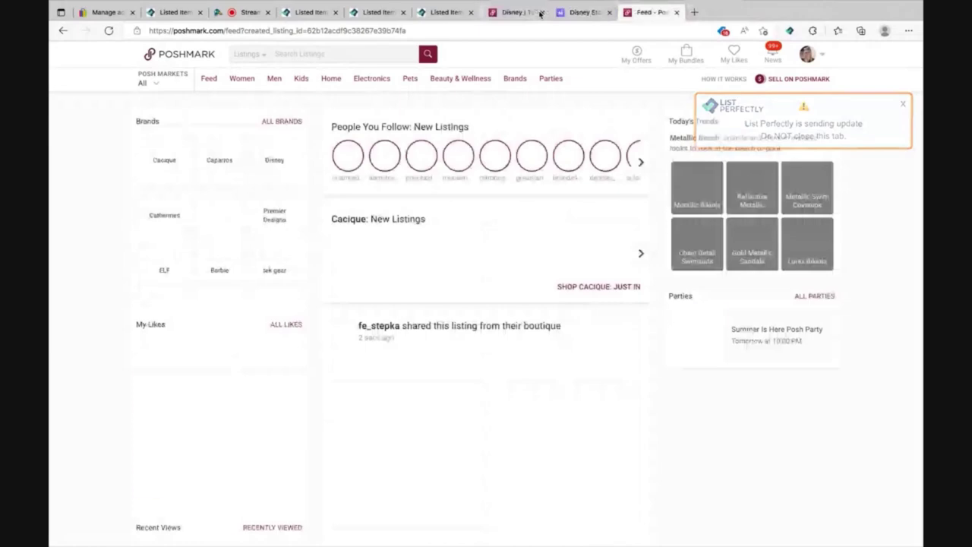
click(538, 12)
click(538, 12)
click(538, 13)
click(538, 12)
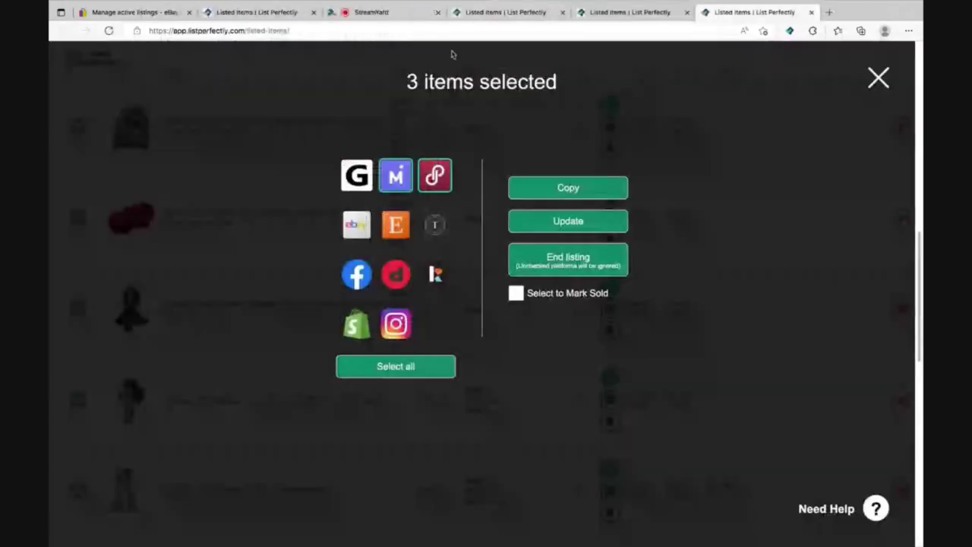
click(879, 79)
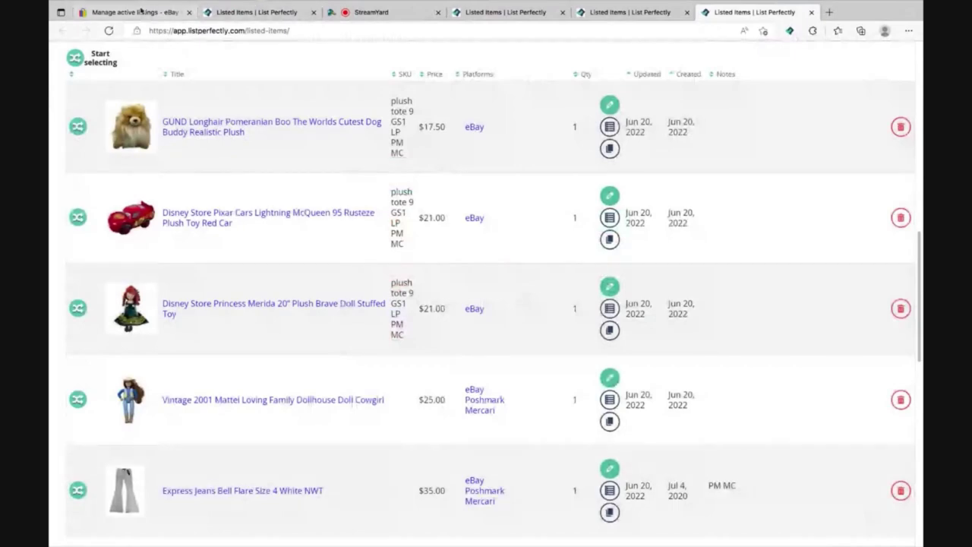
On eBay's active listings page, dismiss the crossposting dialog and set the Jellycat Bonbon sheep's custom label to "tote 31 GS1 PM MC".
click(141, 12)
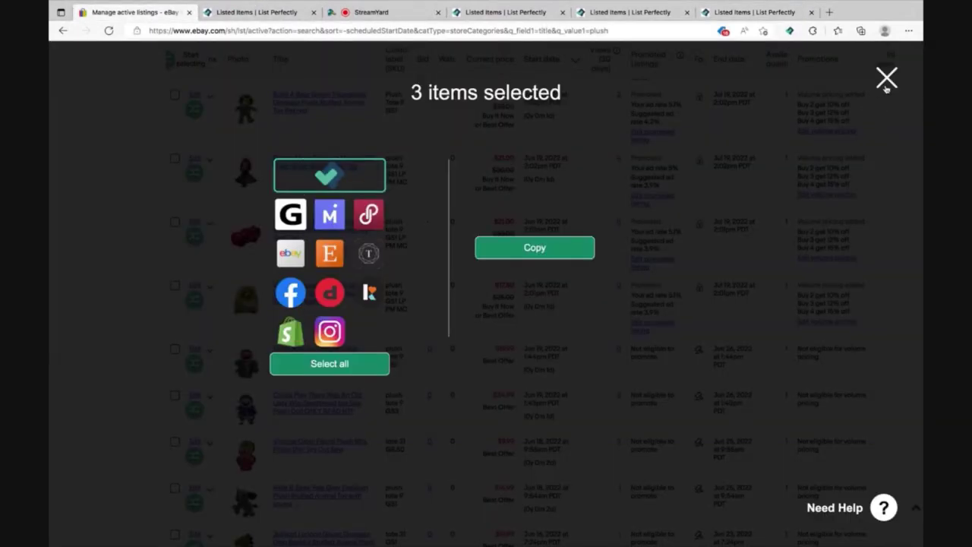
click(885, 80)
scroll(490, 318, down, 5)
scroll(490, 318, down, 2)
scroll(489, 318, down, 1)
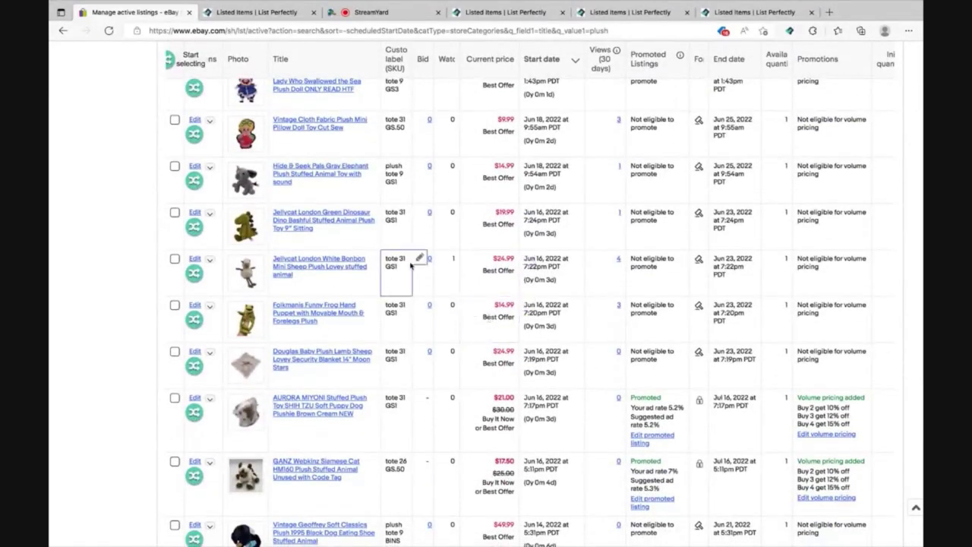
click(419, 259)
key(End)
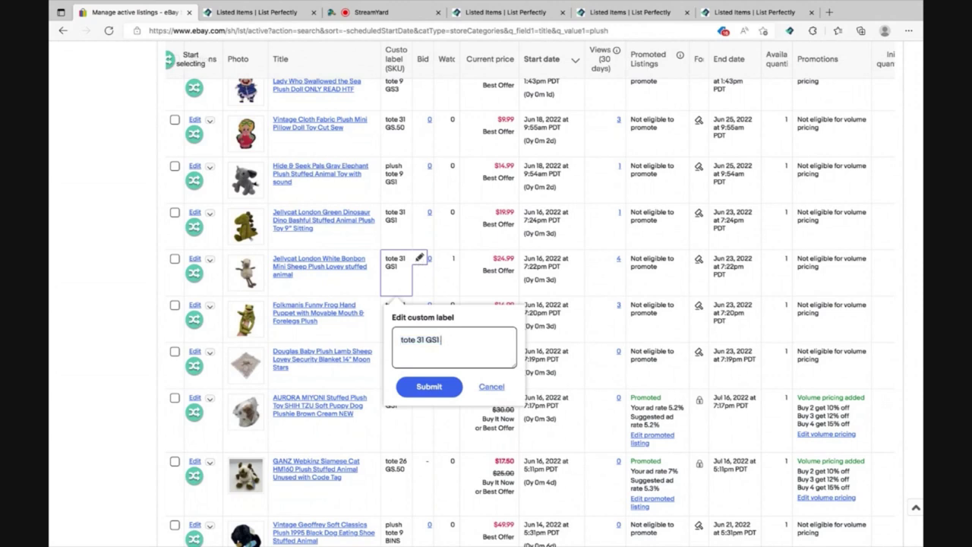
click(438, 386)
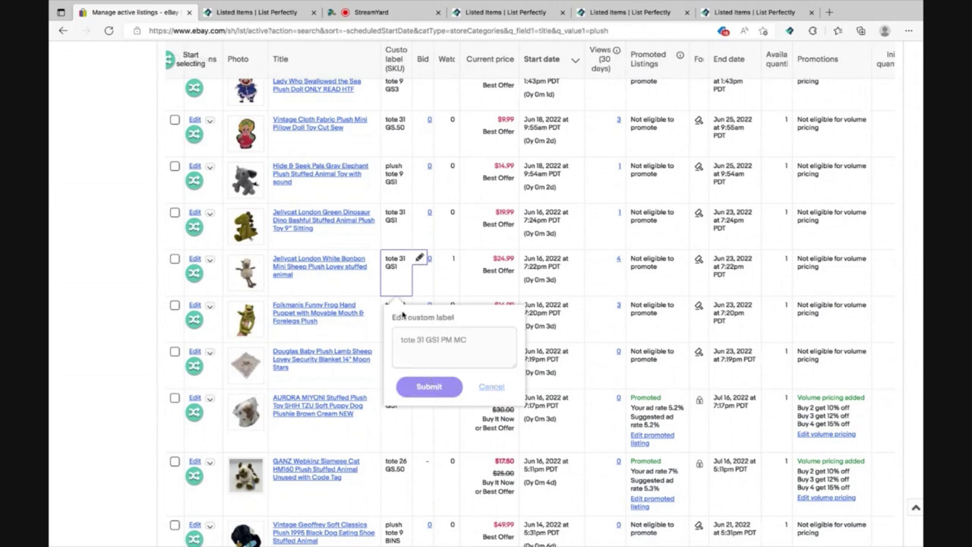
Set the custom labels of the Folkmanis frog puppet and the Douglas lamb blanket to "tote 31 GS1 PM MC".
click(419, 305)
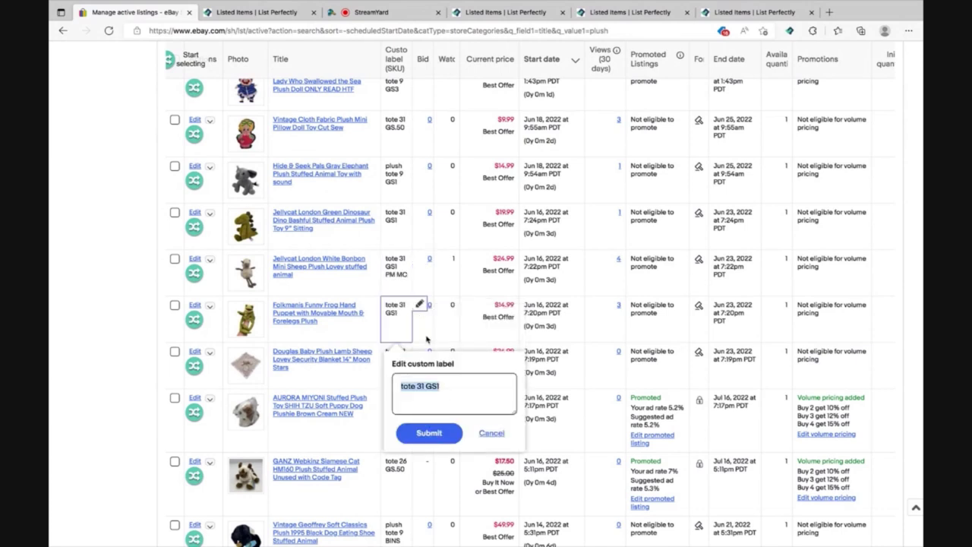
key(End)
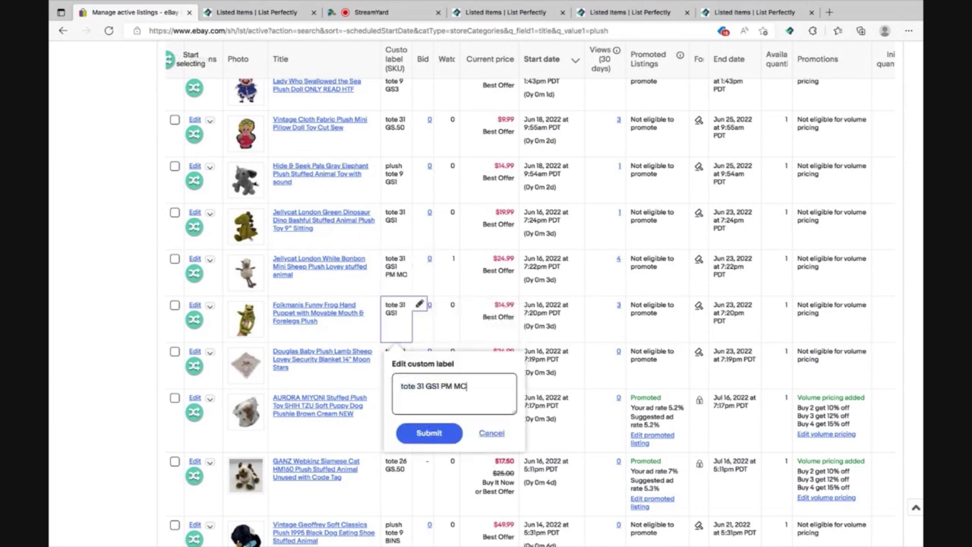
click(422, 439)
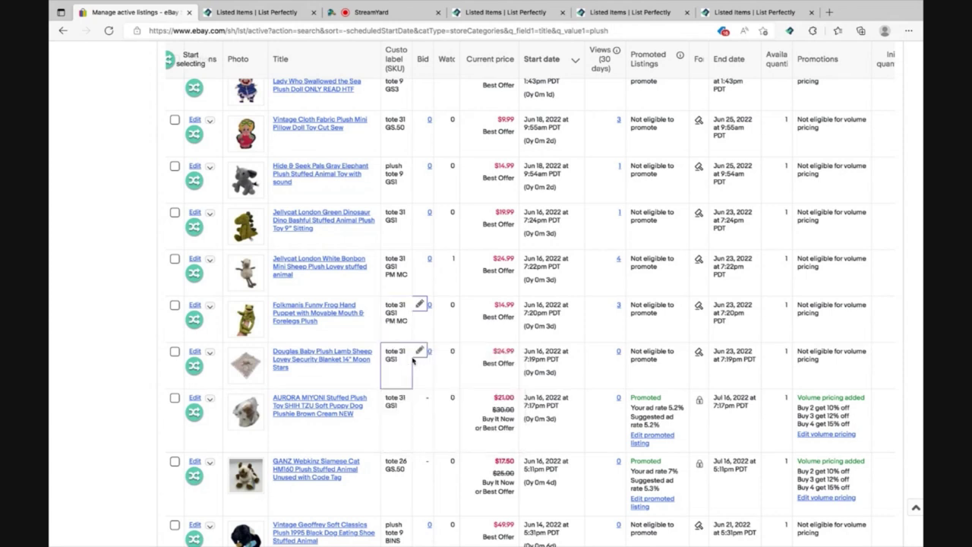
click(419, 351)
click(455, 438)
text(PM MC)
click(436, 479)
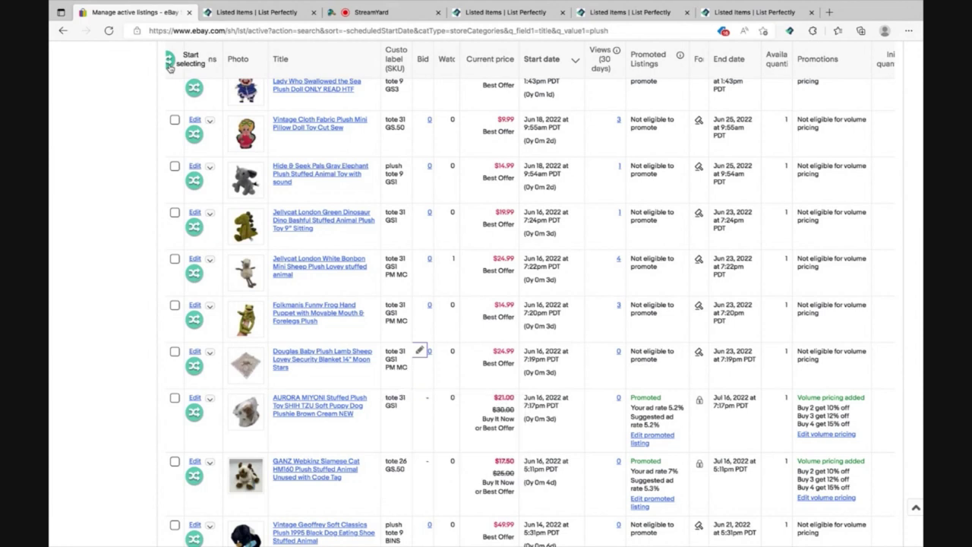
Select the Jellycat sheep, Folkmanis frog and Douglas lamb listings for crossposting with List Perfectly.
click(170, 65)
click(207, 277)
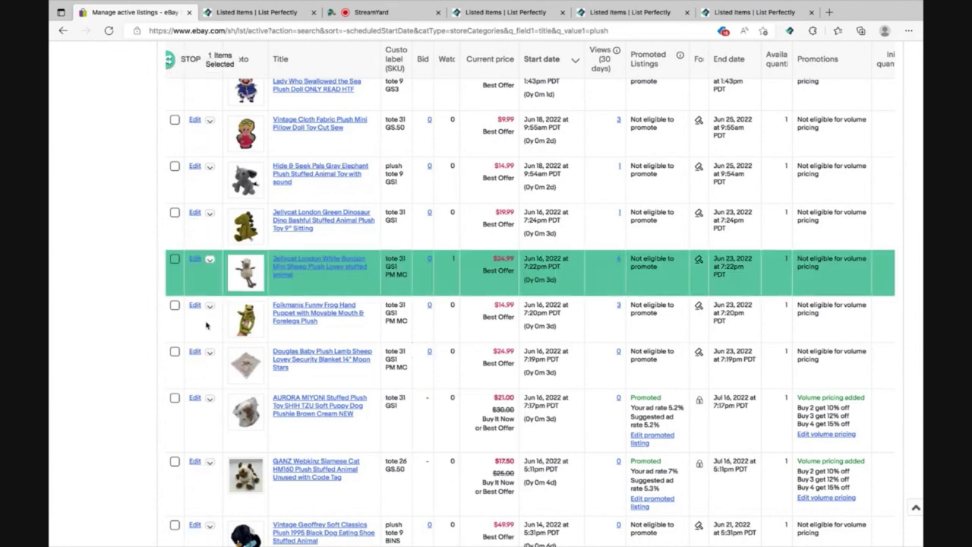
click(208, 338)
click(203, 373)
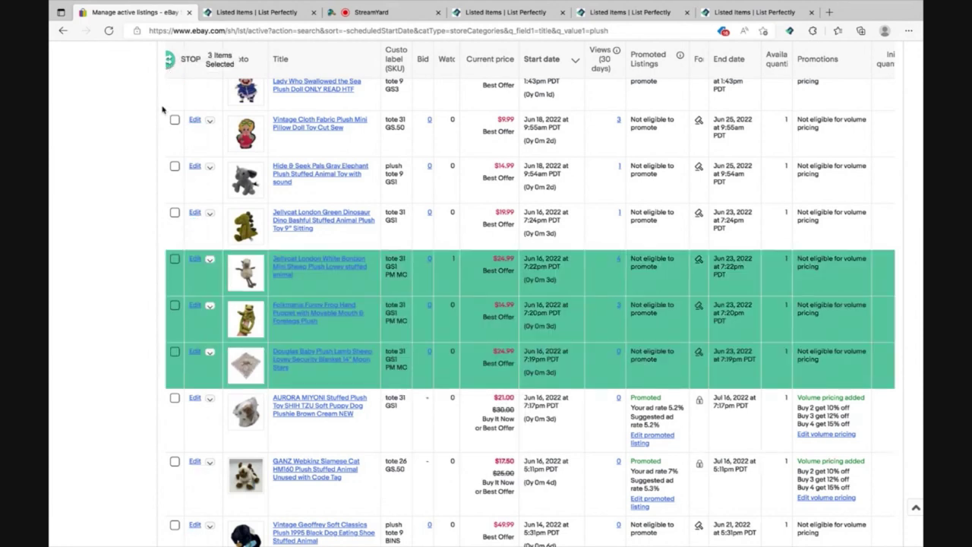
Copy the three selected plush listings to Mercari and Poshmark.
click(169, 66)
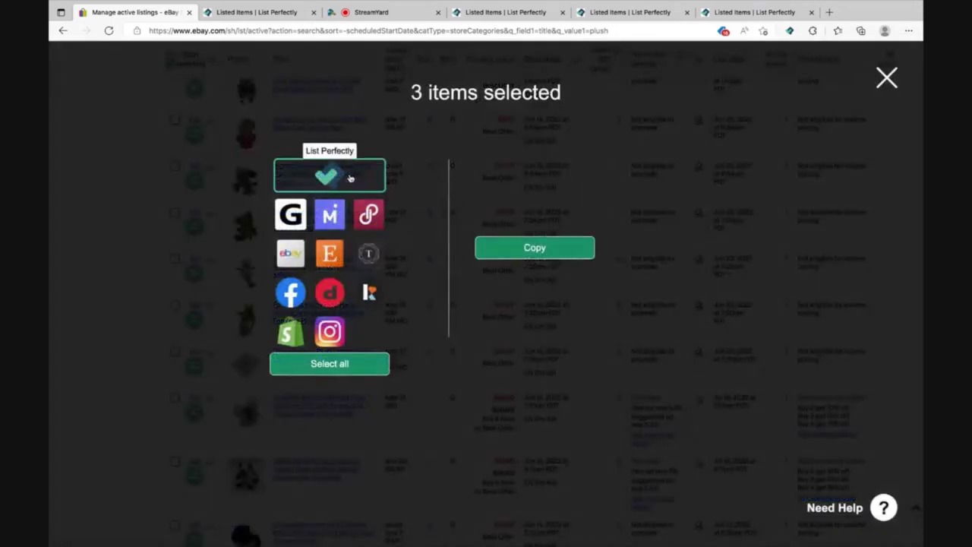
click(332, 211)
click(372, 216)
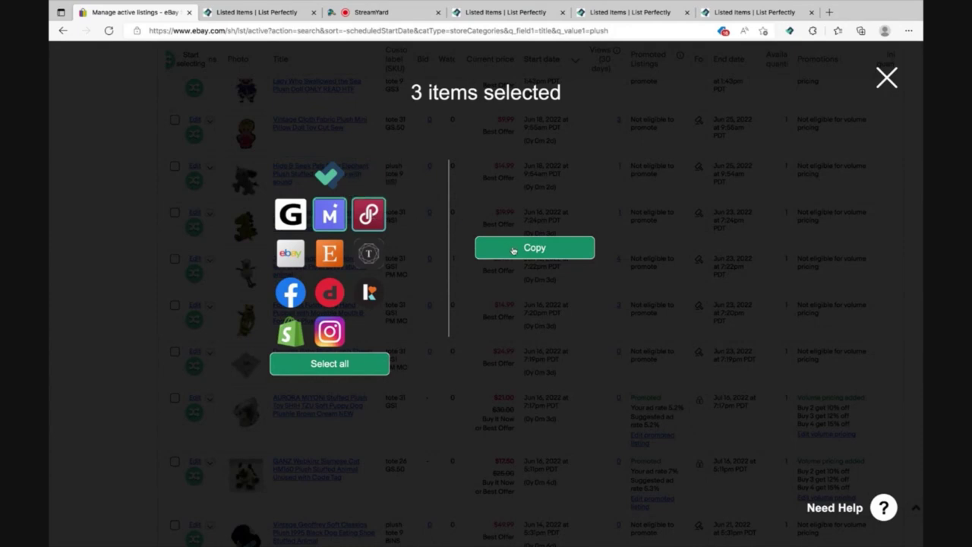
click(512, 248)
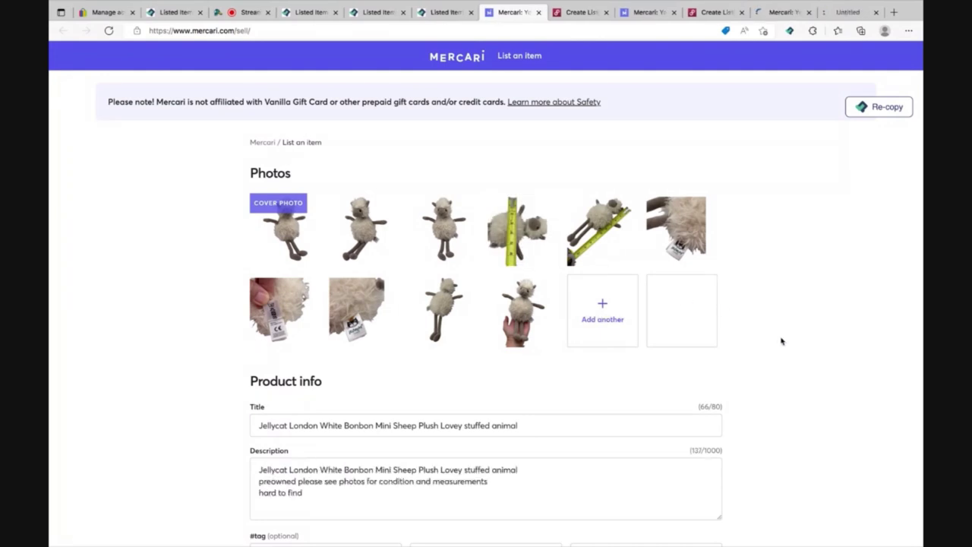
Add the hashtags #Jellycat and #Plush plus a third one for sheep to the Jellycat sheep's Mercari listing.
scroll(781, 341, down, 3)
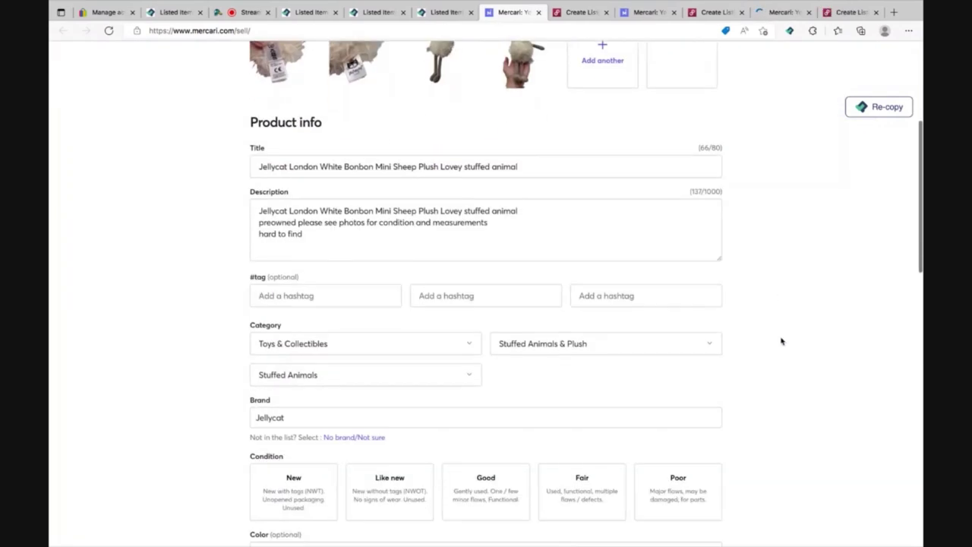
click(348, 298)
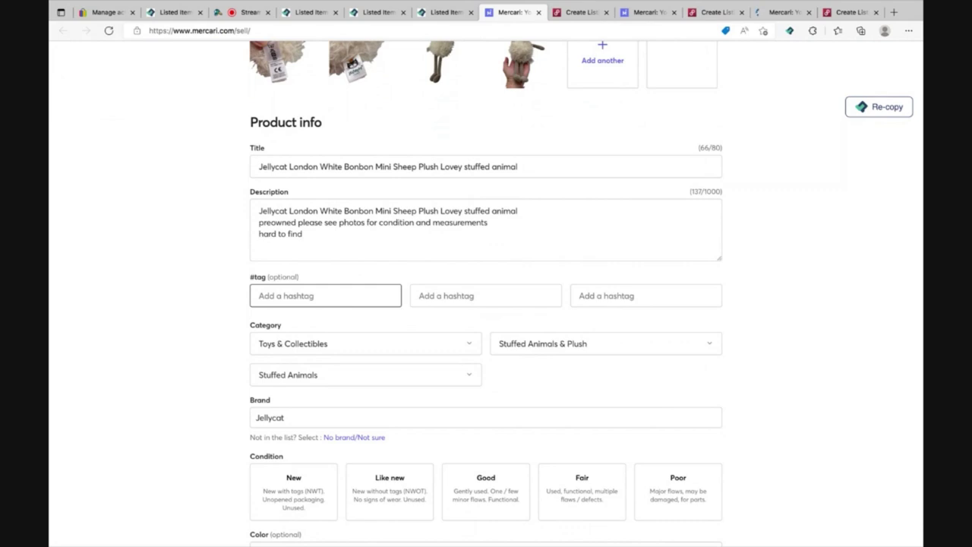
text(#Jellycat)
key(Tab)
text(#P)
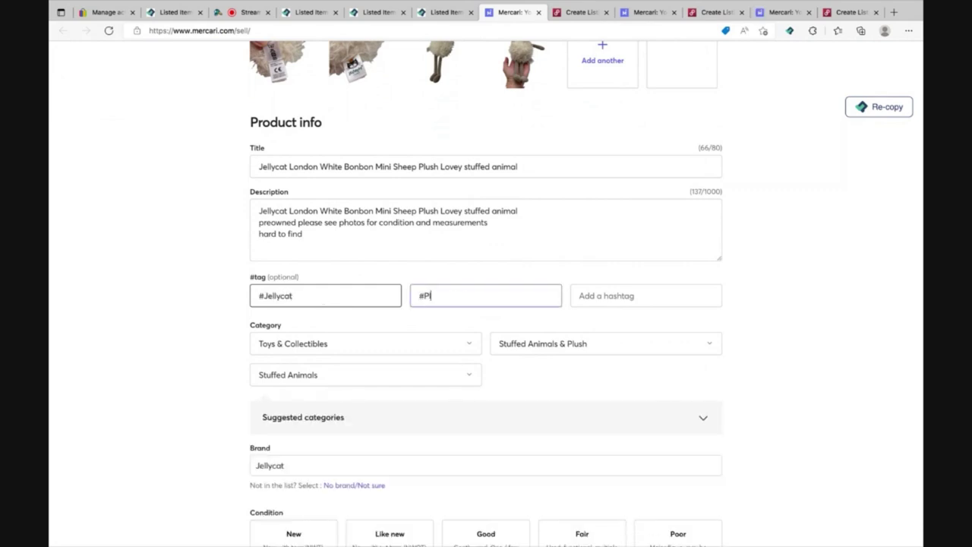
key(Tab)
text(#lam)
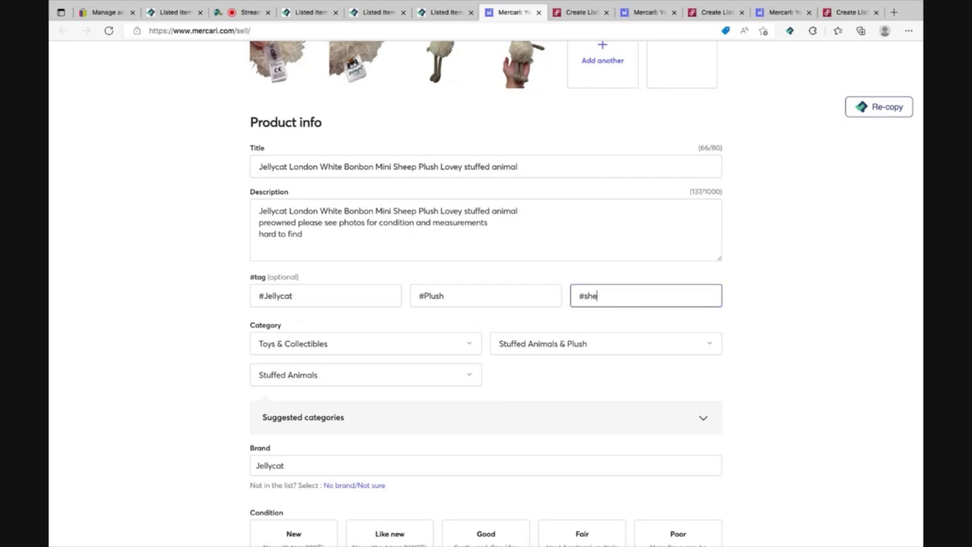
Set the Jellycat sheep's condition to Good and its Mercari delivery method to Ship on your own.
scroll(561, 406, down, 2)
click(474, 421)
scroll(473, 421, down, 6)
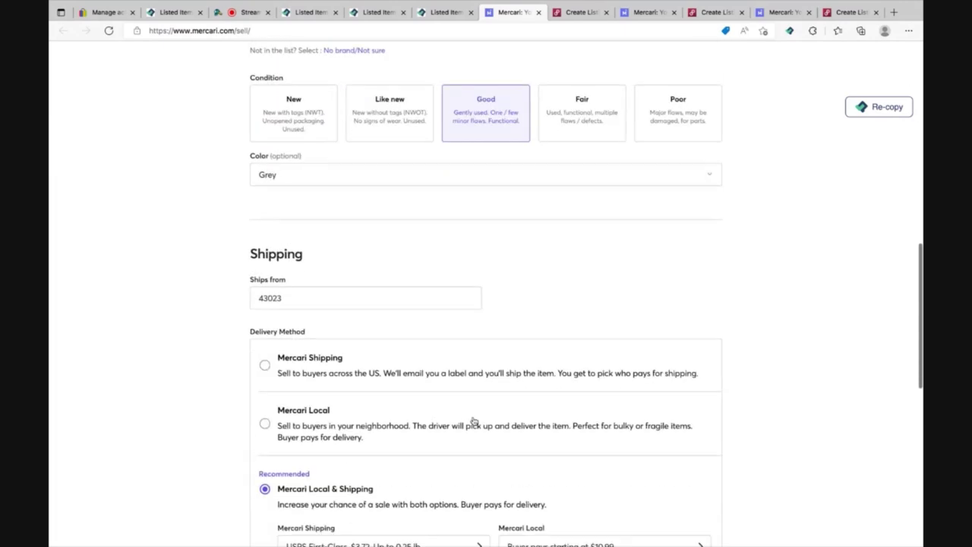
click(264, 471)
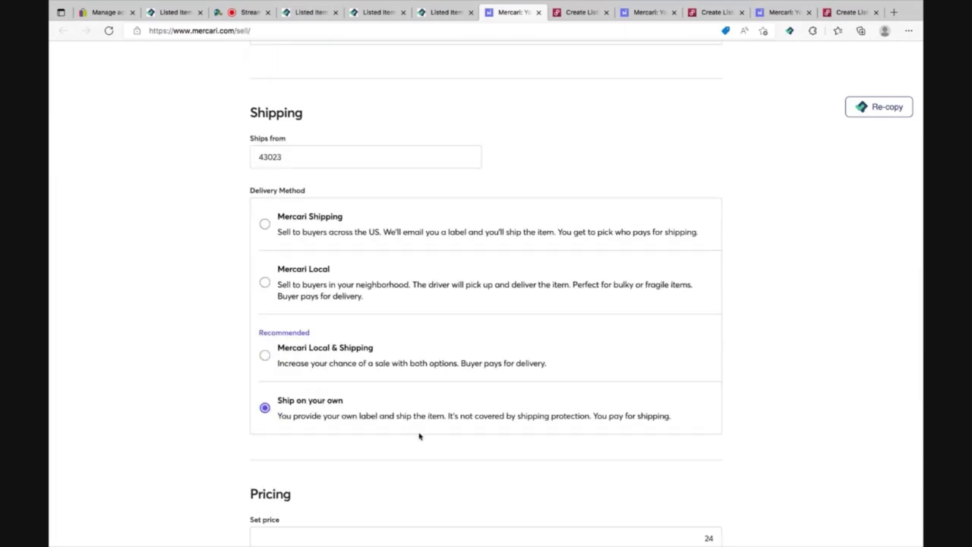
Set the Jellycat sheep's price to 28 with Smart pricing off and publish it on Mercari.
scroll(419, 434, down, 3)
click(708, 269)
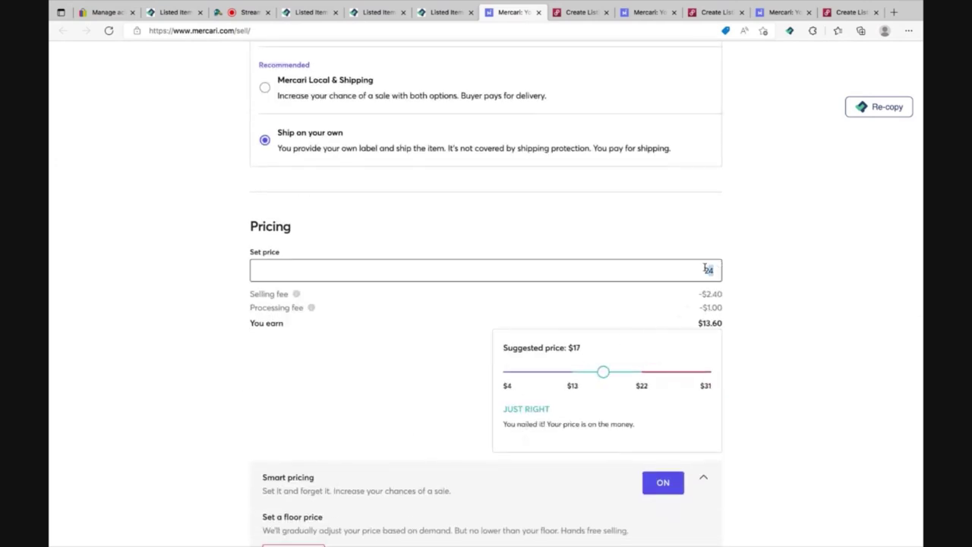
text(242)
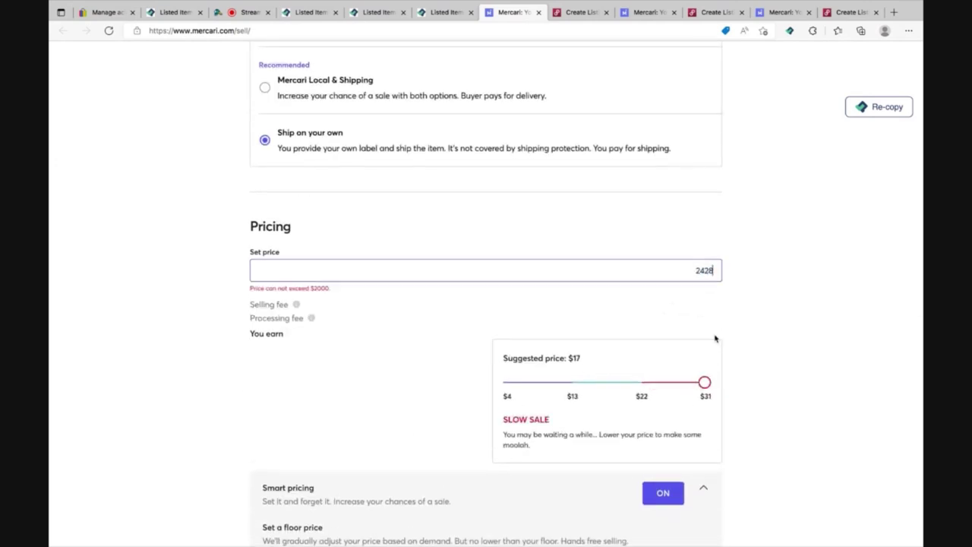
text(8)
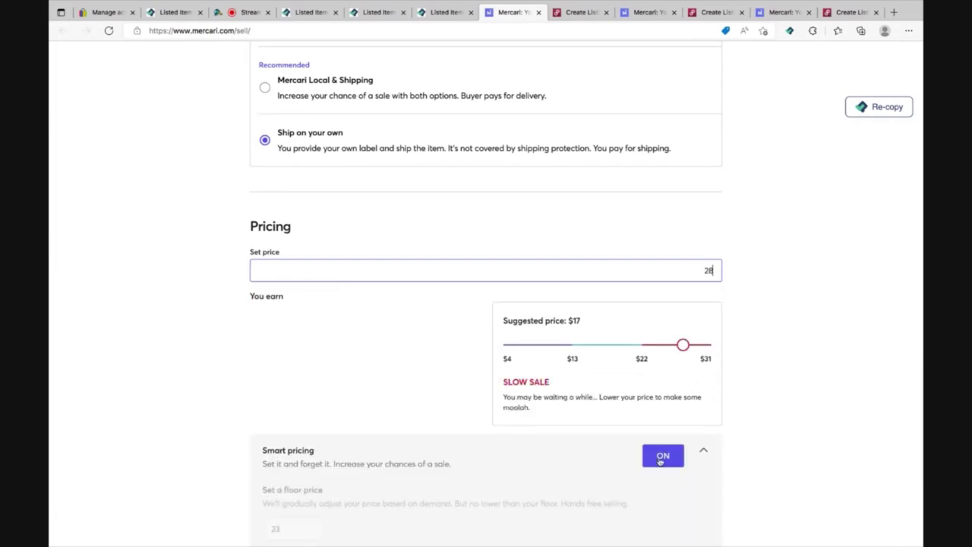
click(663, 460)
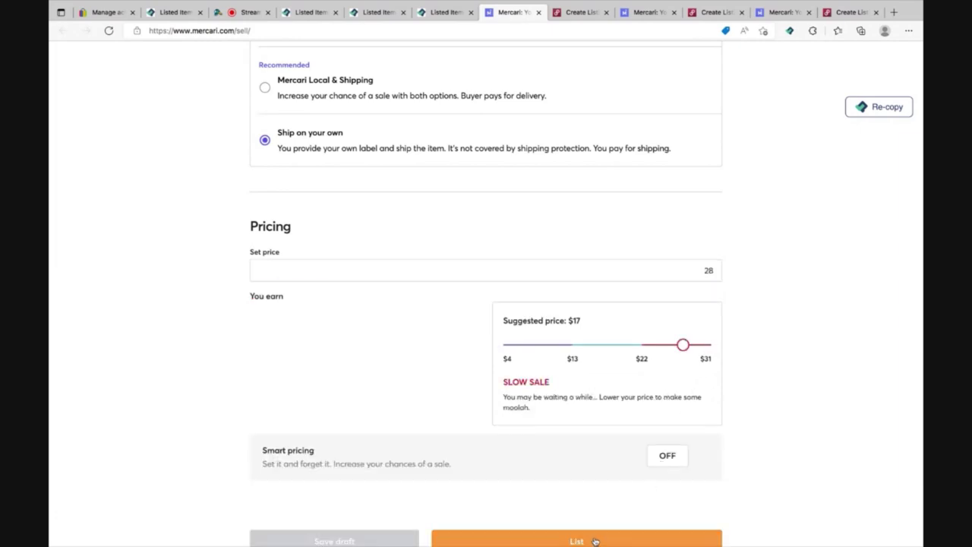
scroll(594, 541, down, 2)
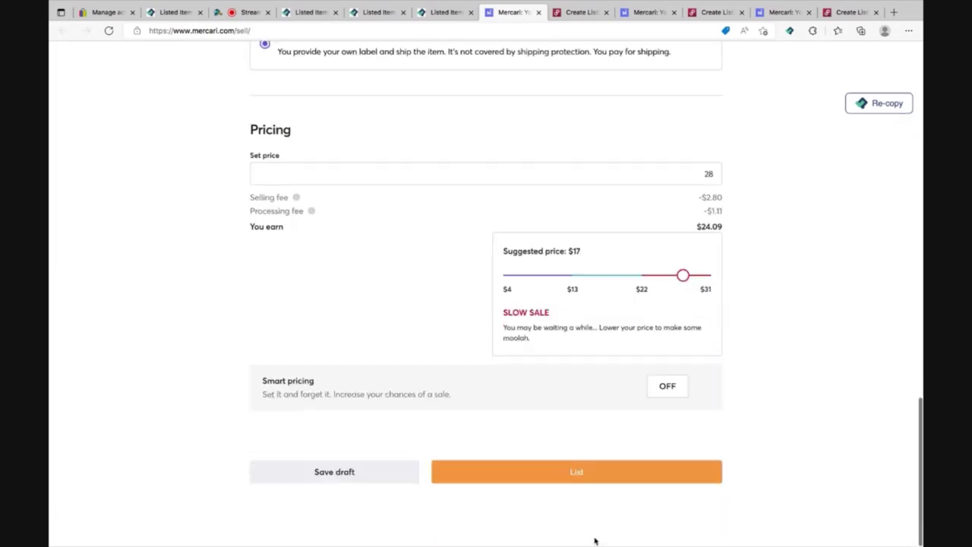
click(585, 477)
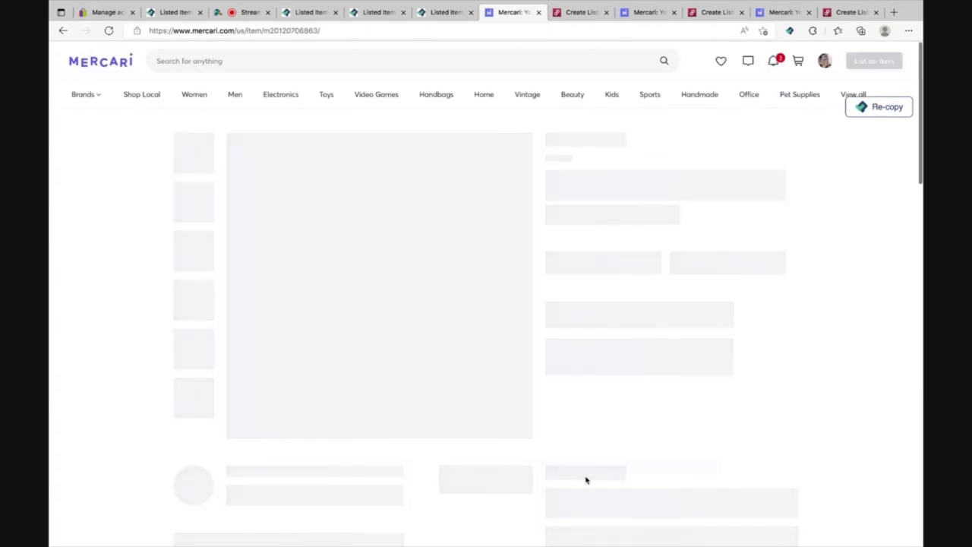
In the Jellycat sheep's Poshmark listing, set the category to Kids Toys with the Stuffed Animals subcategory.
click(574, 12)
scroll(496, 325, down, 7)
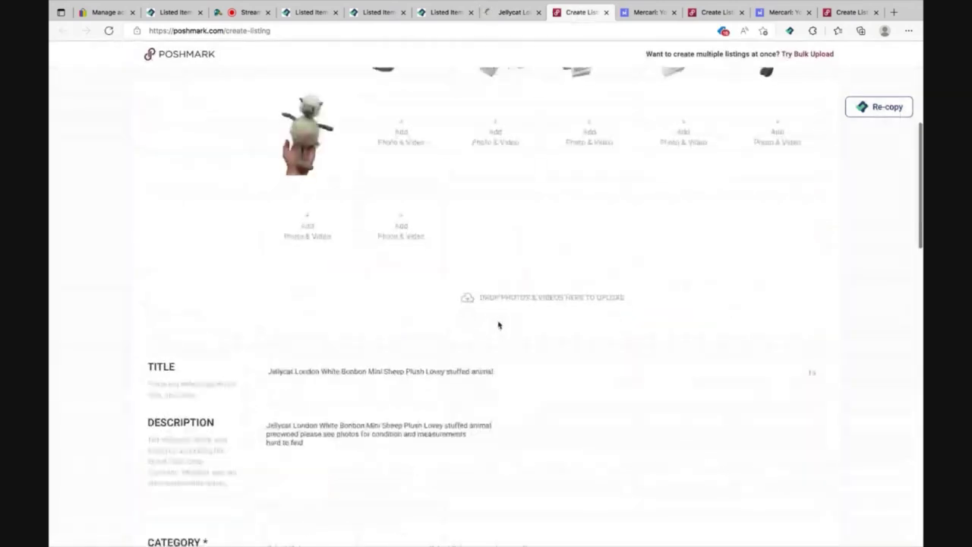
click(381, 340)
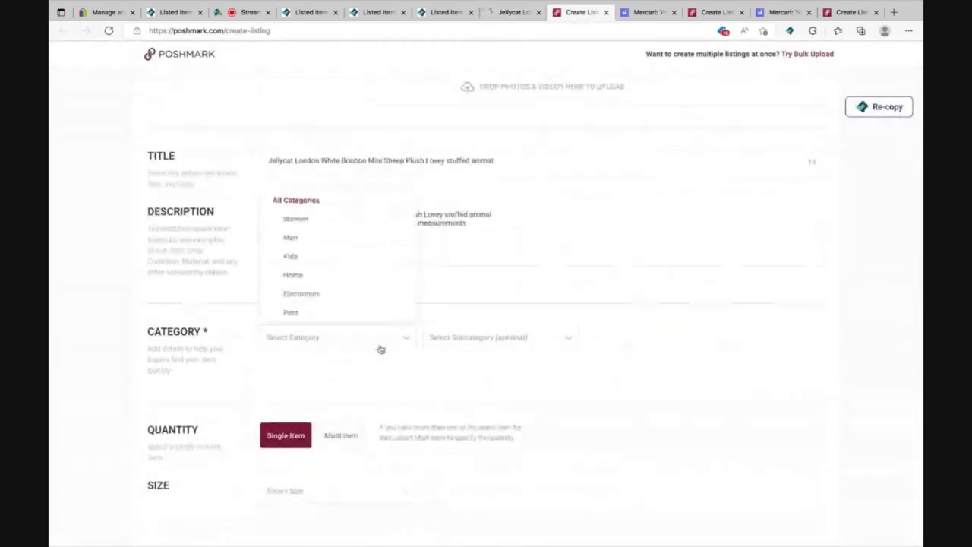
click(365, 263)
click(342, 296)
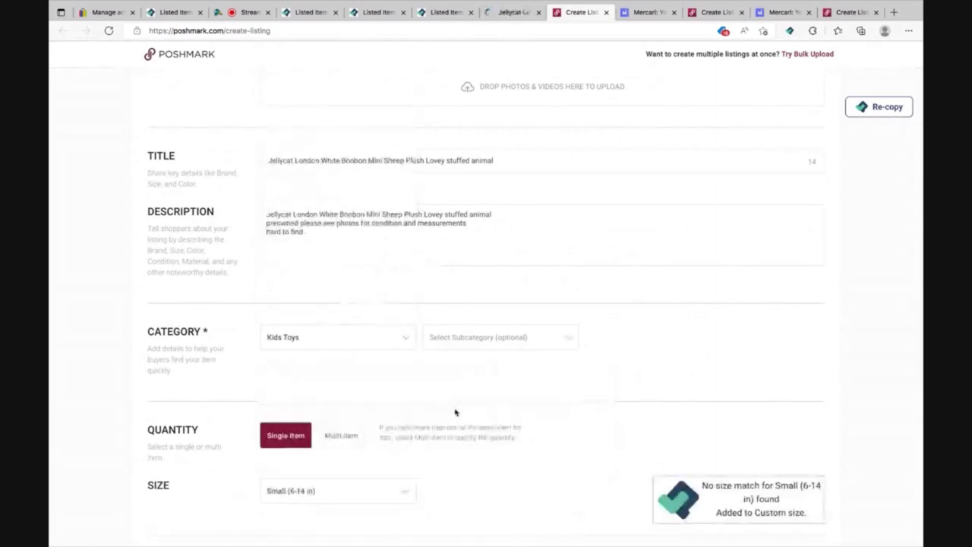
click(454, 344)
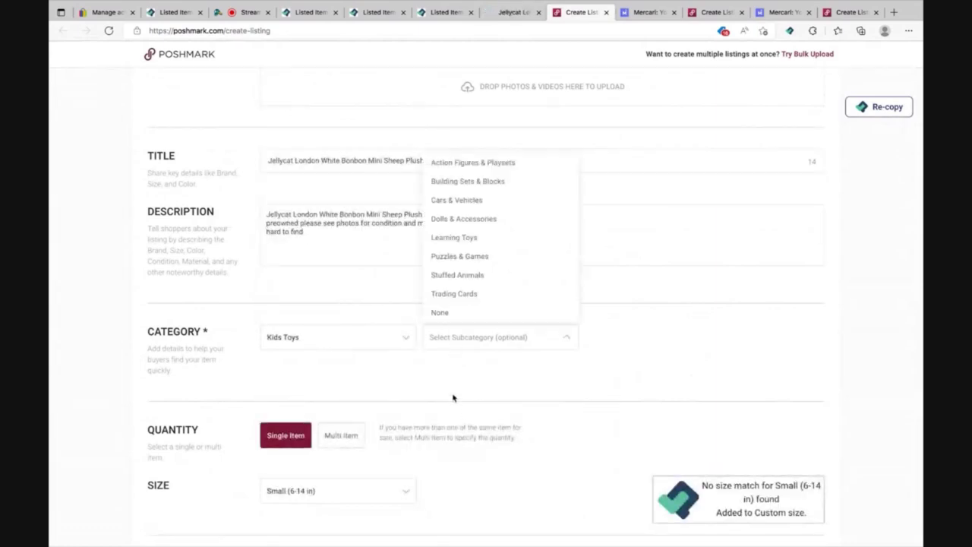
click(455, 278)
Mark the Jellycat sheep as having no tags attached and enter an original price of 0.
scroll(458, 281, down, 3)
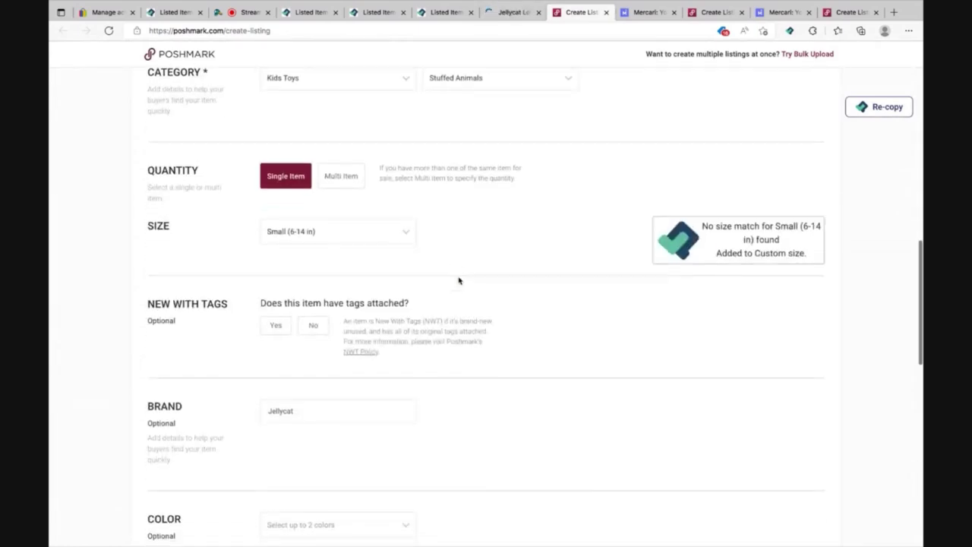
click(312, 327)
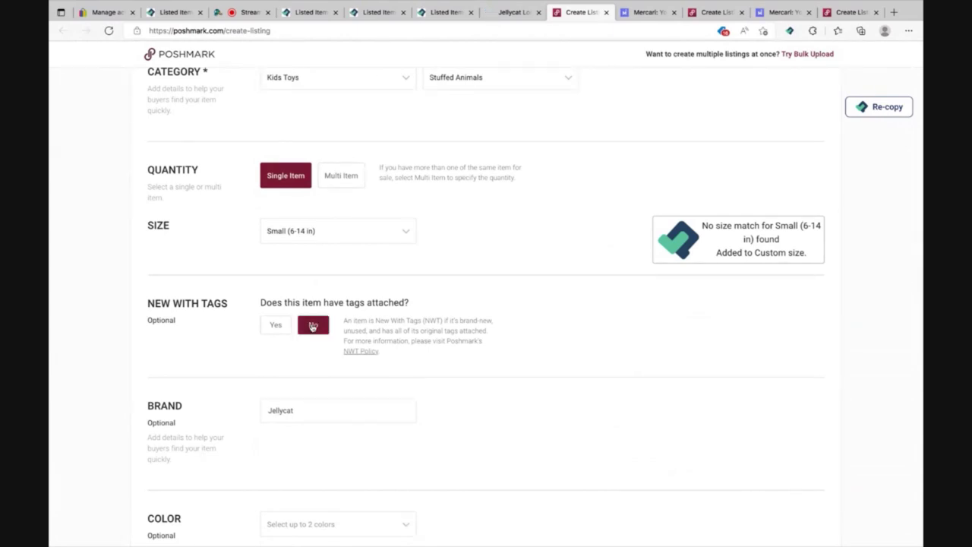
scroll(312, 327, down, 2)
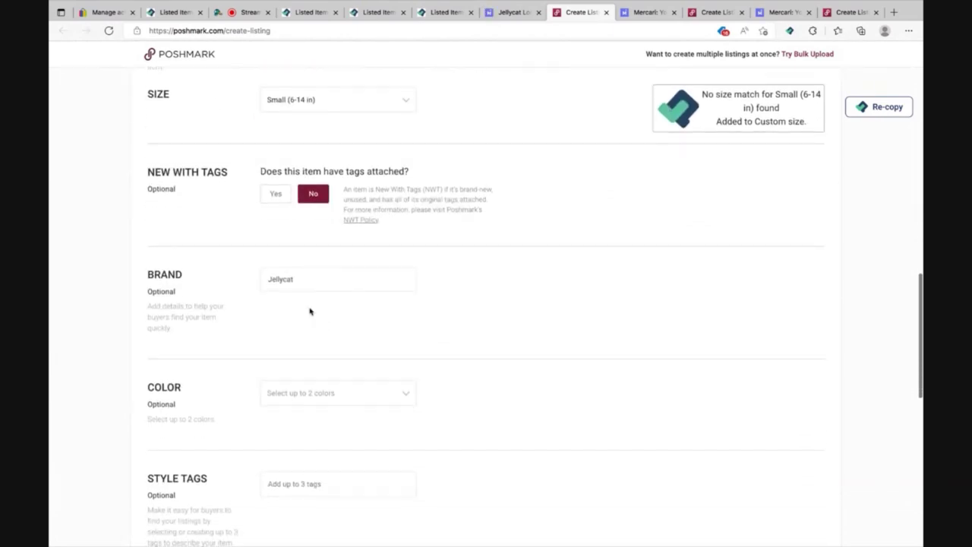
scroll(308, 284, down, 3)
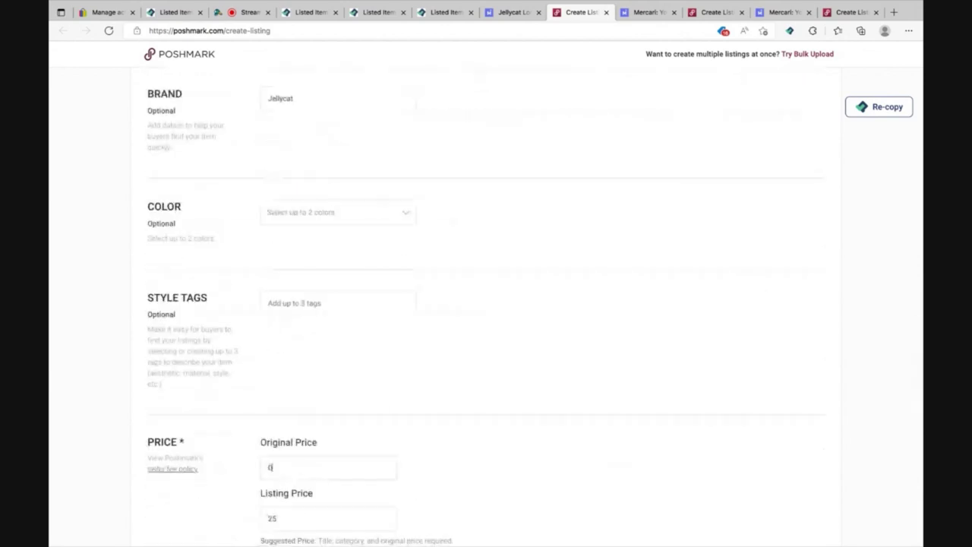
Publish the Jellycat sheep on Poshmark with Twitter sharing turned off.
scroll(452, 413, down, 6)
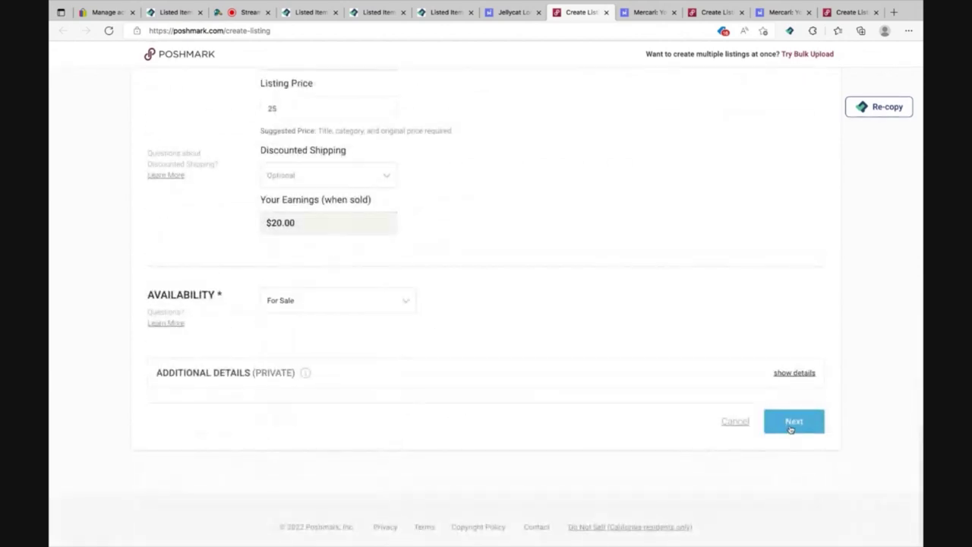
click(792, 425)
click(664, 431)
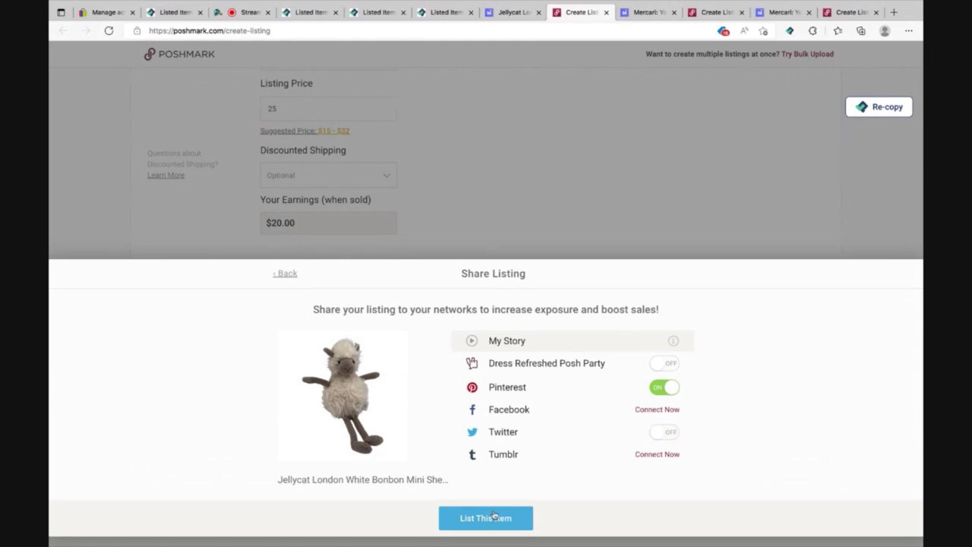
click(486, 521)
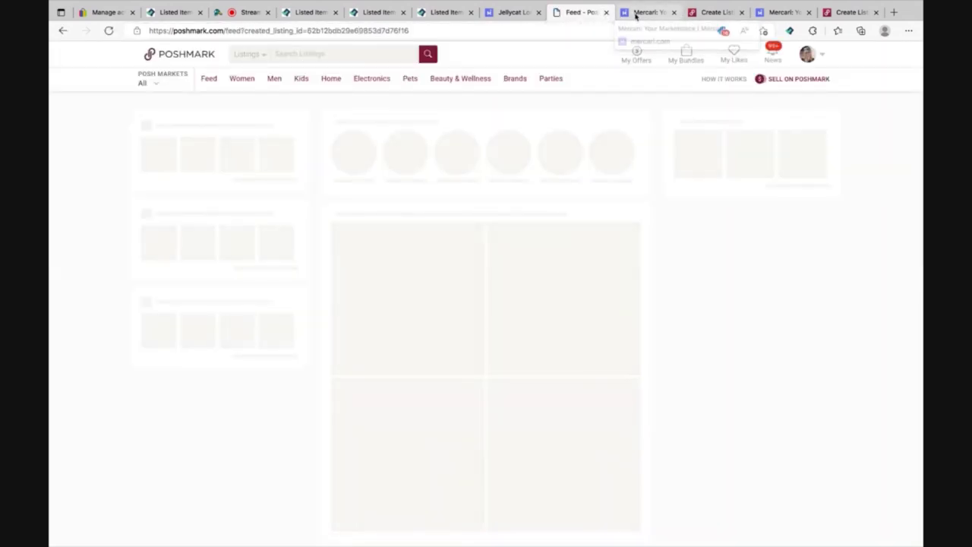
In the Folkmanis frog puppet's Mercari listing, add the hashtags Folkmanis, Frog and Puppet.
click(644, 12)
scroll(471, 270, down, 3)
scroll(472, 270, down, 1)
click(375, 278)
text(Folkmanis)
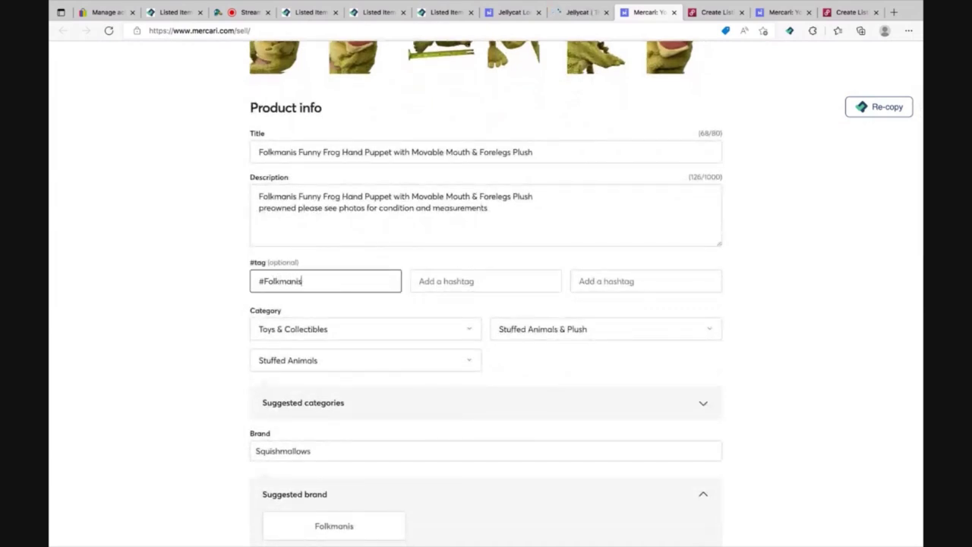
click(456, 281)
text(Frog)
click(607, 280)
text(Puppet)
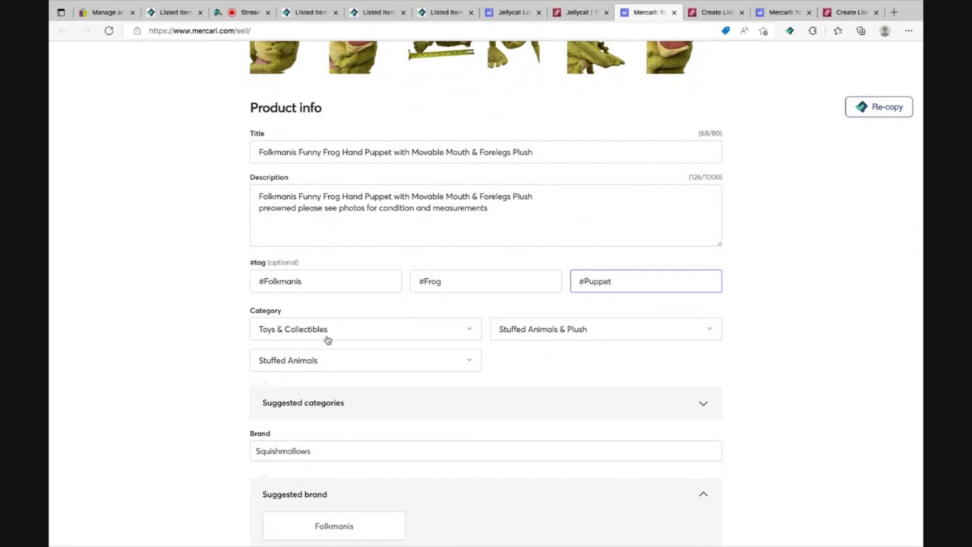
Change the frog puppet's Mercari brand to the suggested Folkmanis and set its condition to Good.
scroll(334, 365, down, 3)
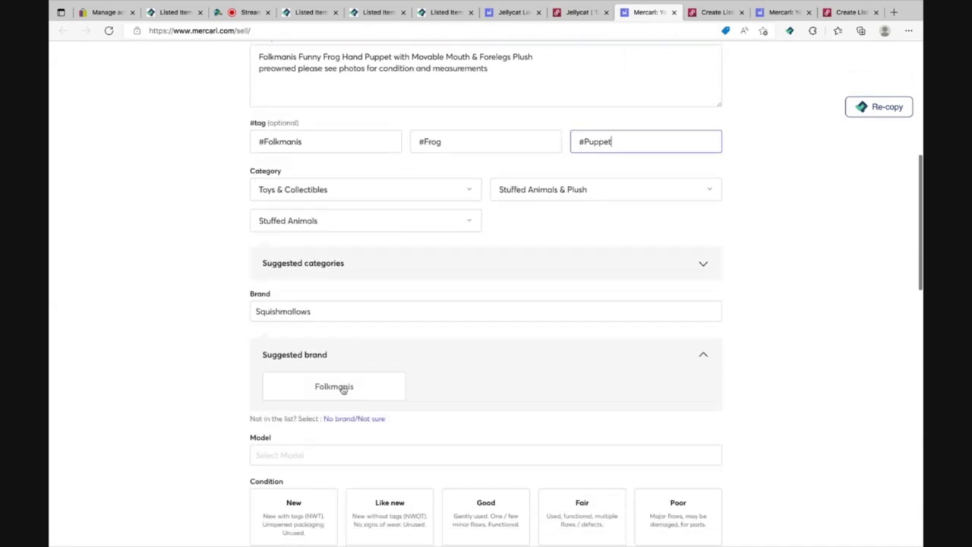
click(352, 375)
scroll(386, 377, down, 2)
click(478, 303)
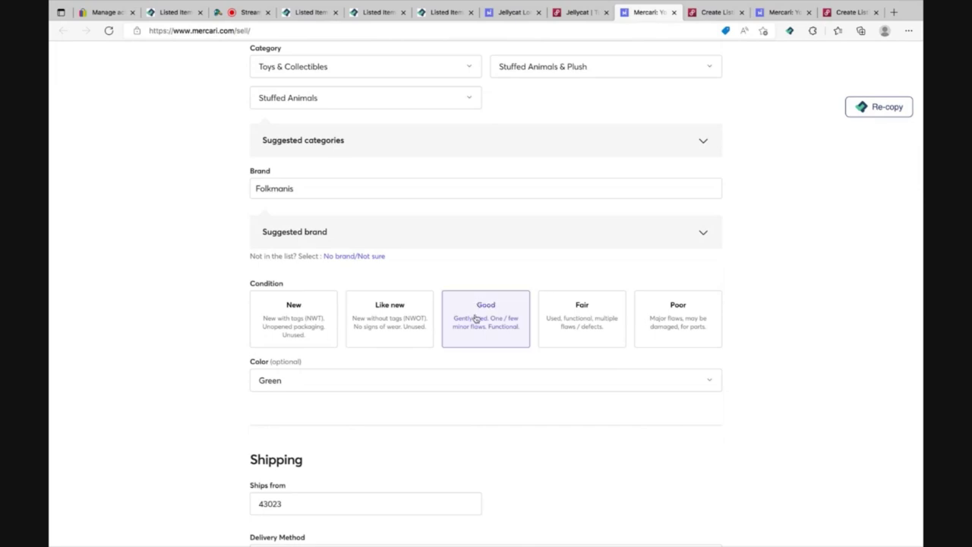
Set the frog puppet's Mercari delivery method to Ship on your own and its price to 25.
scroll(473, 335, down, 6)
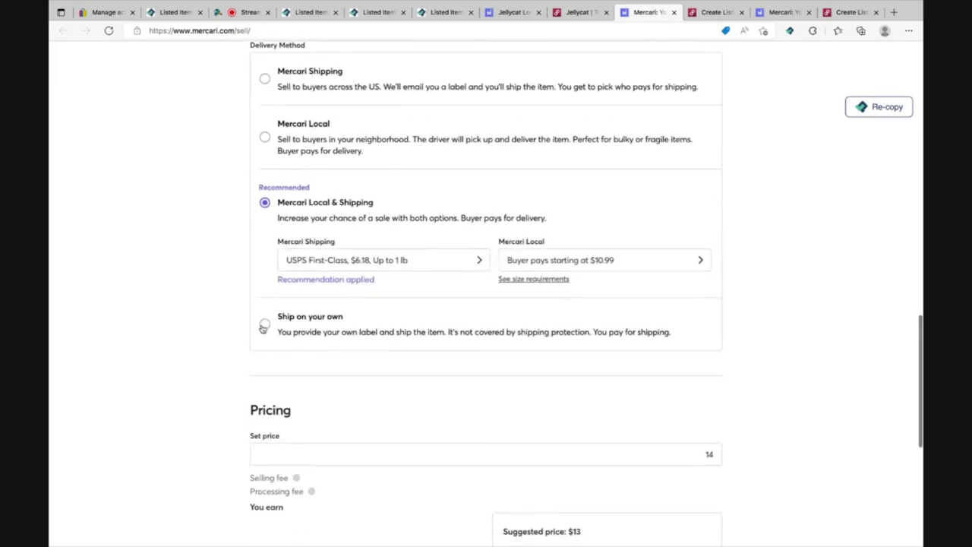
click(265, 324)
click(716, 394)
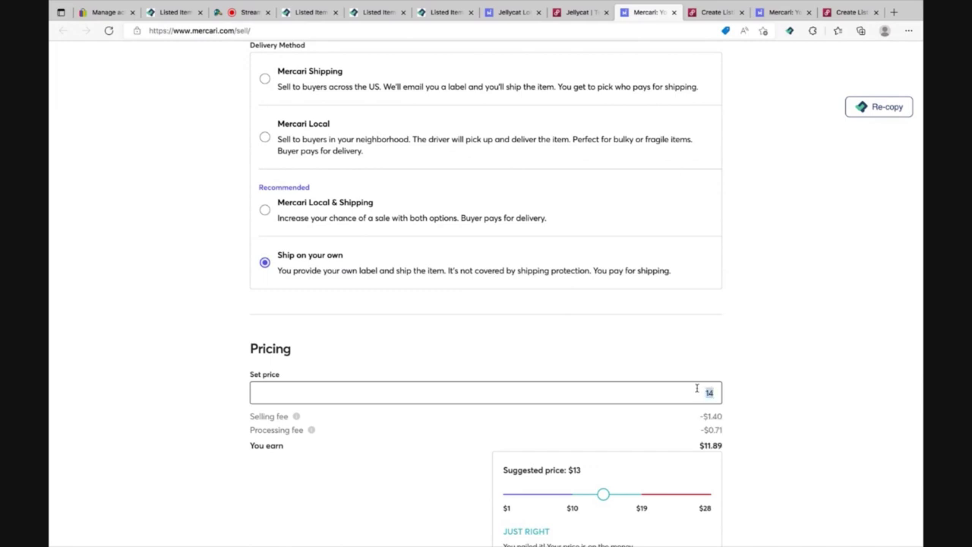
text(1525)
key(BackSpace)
key(BackSpace)
key(BackSpace)
text(25)
scroll(843, 419, down, 3)
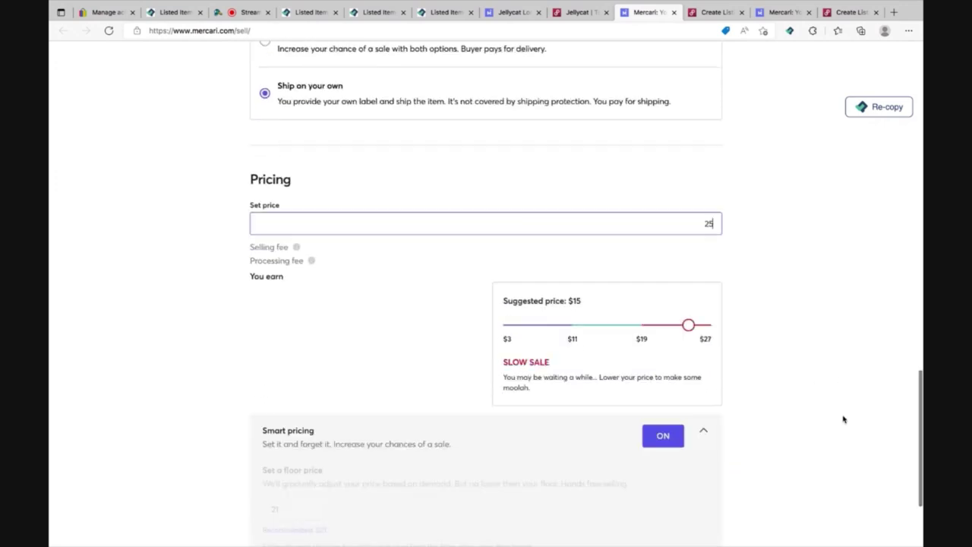
Turn Smart pricing off for the frog puppet and publish it on Mercari.
click(659, 434)
scroll(656, 432, down, 1)
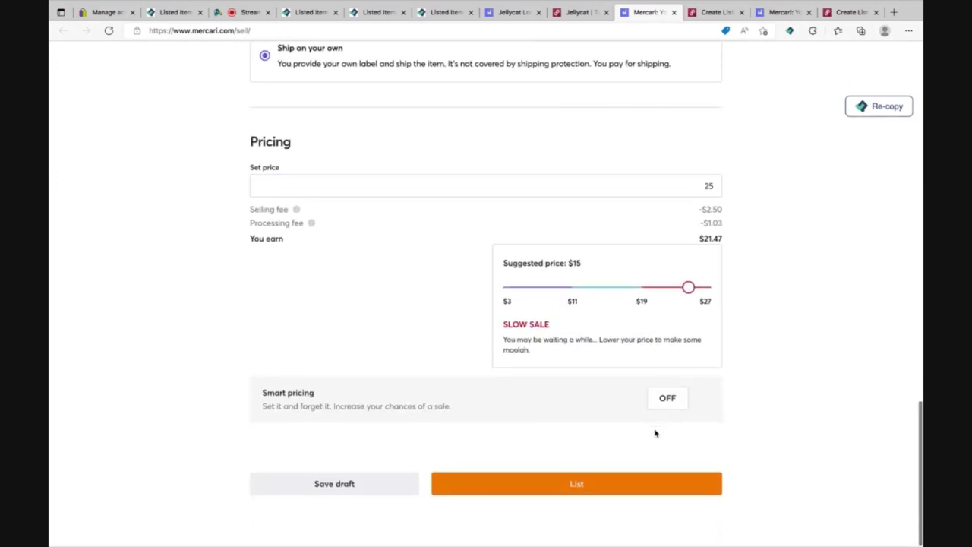
click(577, 484)
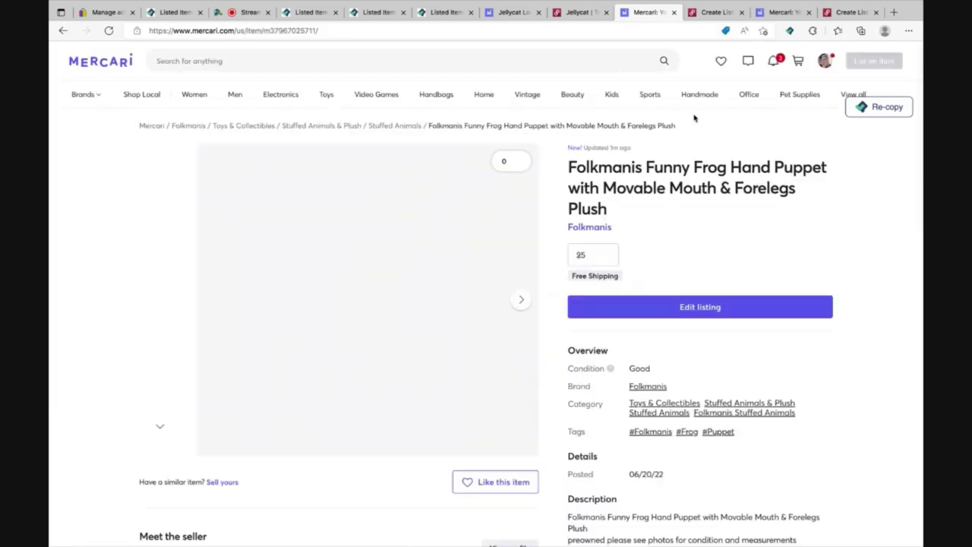
In the frog puppet's Poshmark listing, set the category to Kids Toys with the Stuffed Animals subcategory.
click(717, 13)
scroll(599, 190, down, 3)
scroll(600, 190, down, 5)
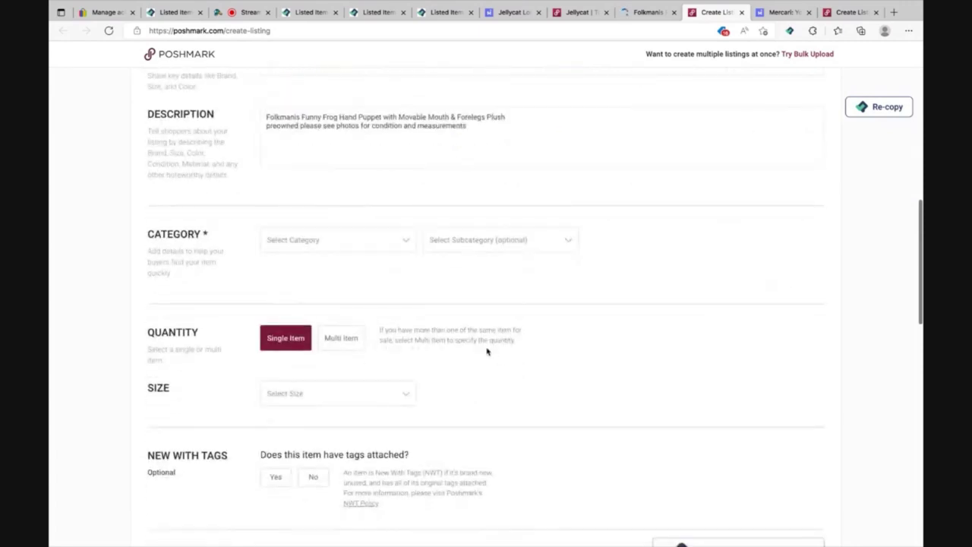
click(406, 243)
click(304, 322)
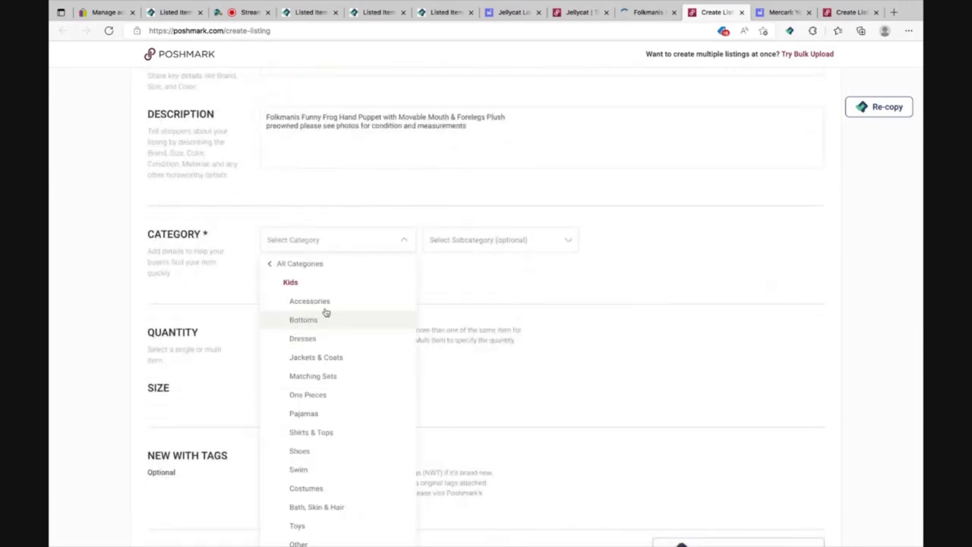
click(323, 529)
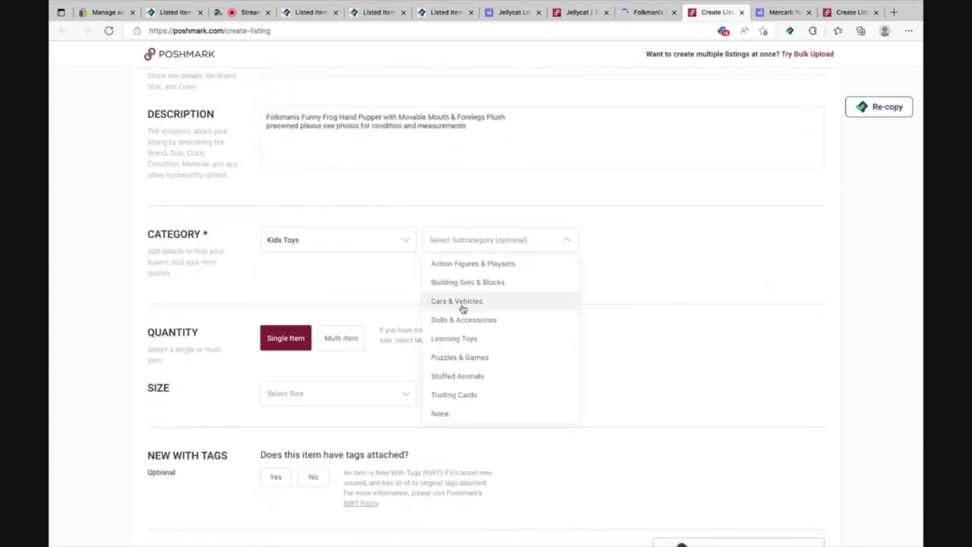
click(462, 375)
Select a size for the frog puppet on Poshmark and mark it as having no tags attached.
click(362, 390)
click(358, 298)
click(306, 319)
scroll(308, 319, down, 2)
click(312, 311)
Set the frog puppet's color to Green in its Poshmark listing.
scroll(312, 314, down, 4)
scroll(312, 303, down, 2)
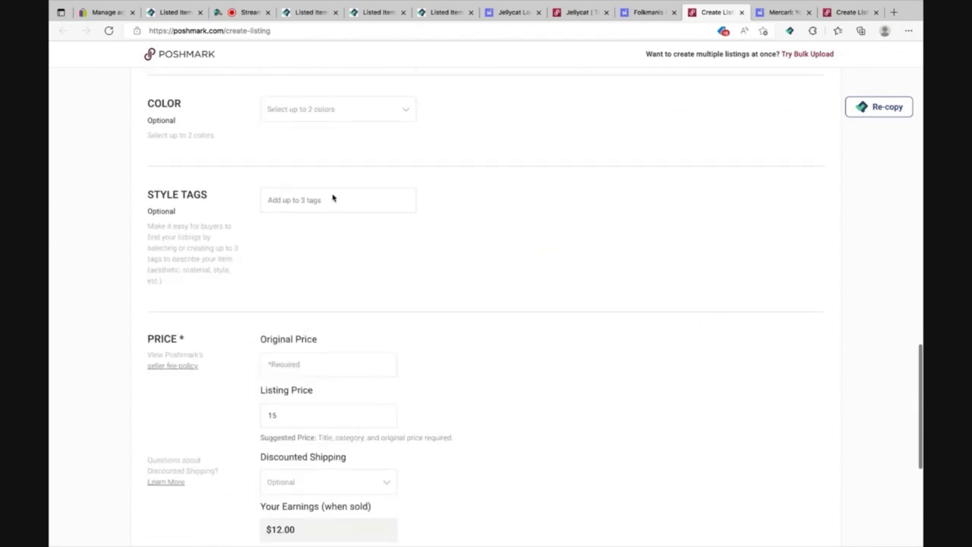
click(346, 114)
click(408, 148)
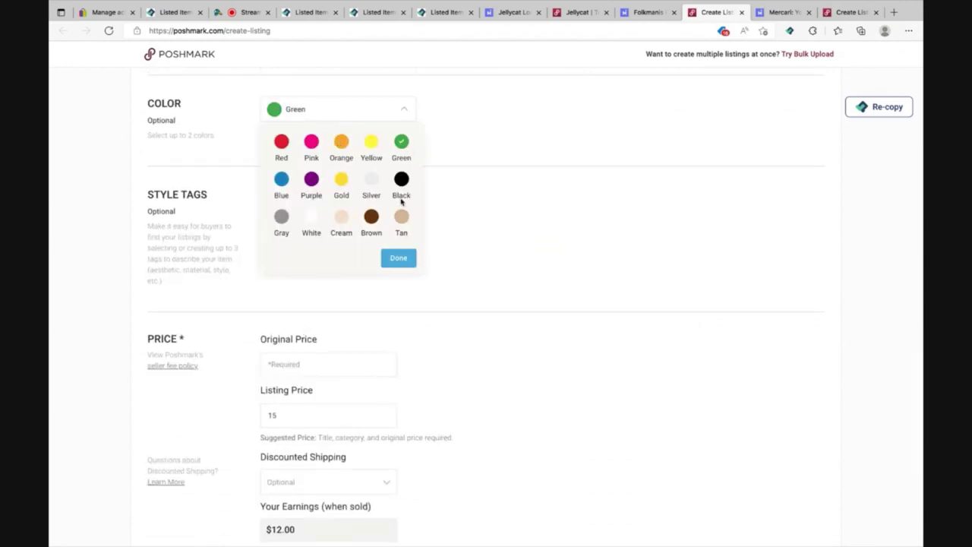
click(398, 258)
Enter an original price of 0 and a listing price of 22 for the frog puppet on Poshmark.
click(283, 365)
text(0)
key(Tab)
text(22)
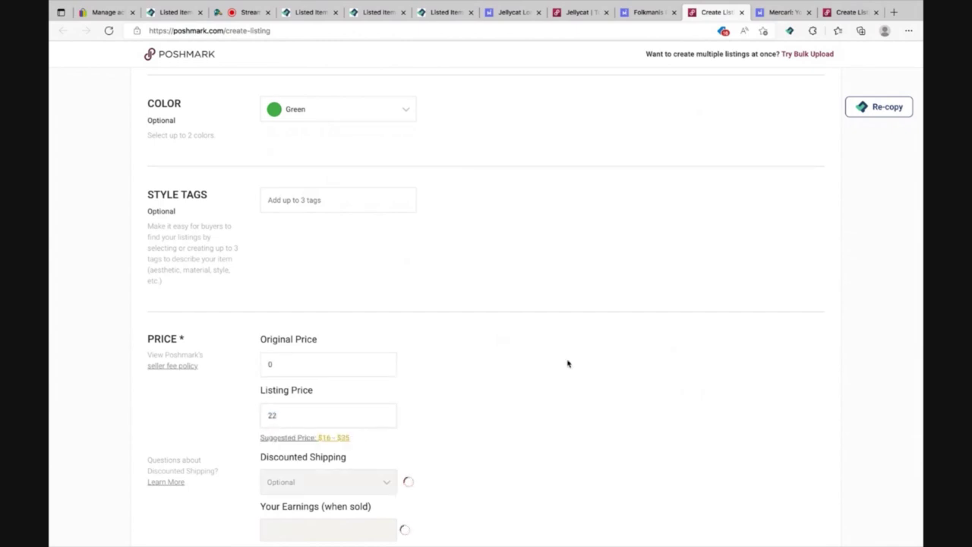
Publish the Folkmanis frog puppet listing on Poshmark with Twitter sharing turned off.
scroll(567, 364, down, 3)
click(797, 451)
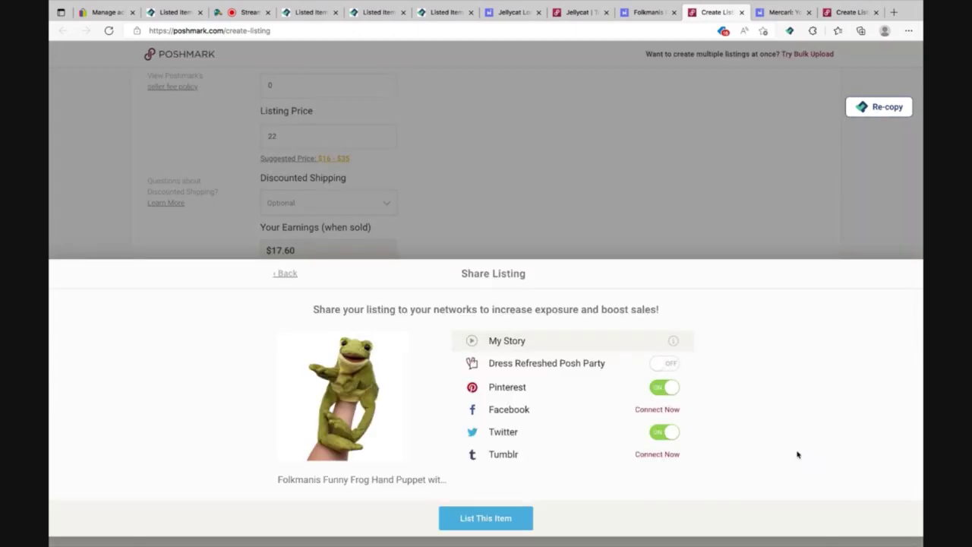
click(664, 432)
click(510, 517)
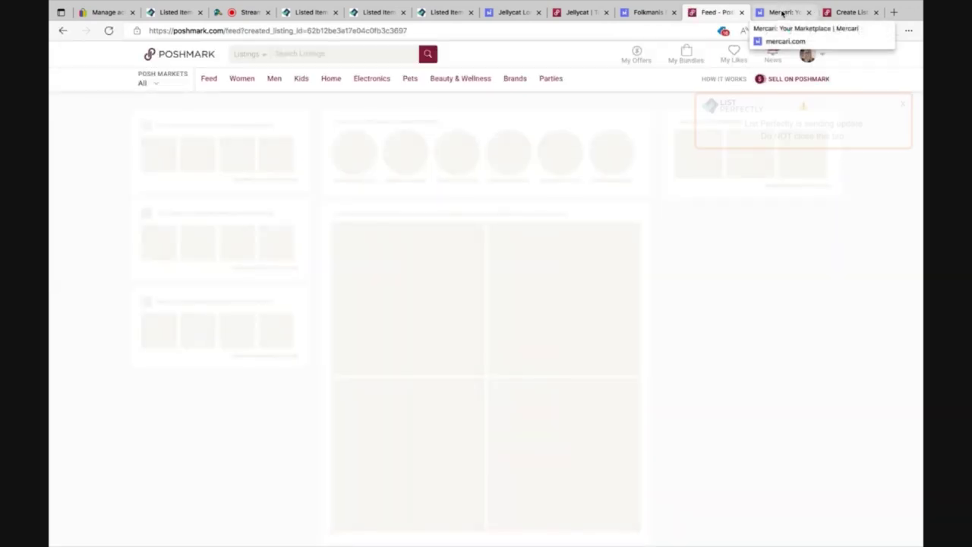
In the Mercari draft for the Douglas lamb security blanket, add the hashtags #Lovey, #Lamb and #Blanket.
click(782, 13)
scroll(511, 199, up, 10)
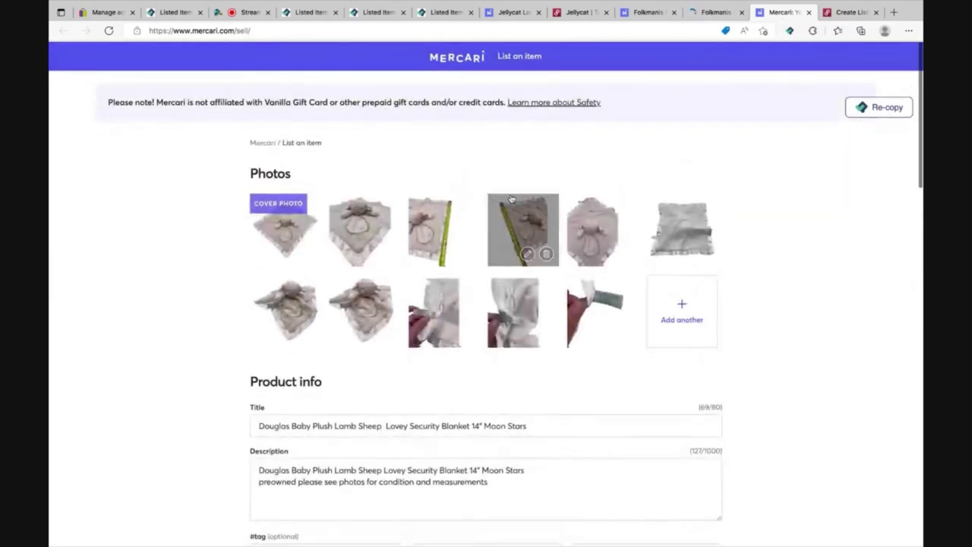
scroll(511, 199, down, 2)
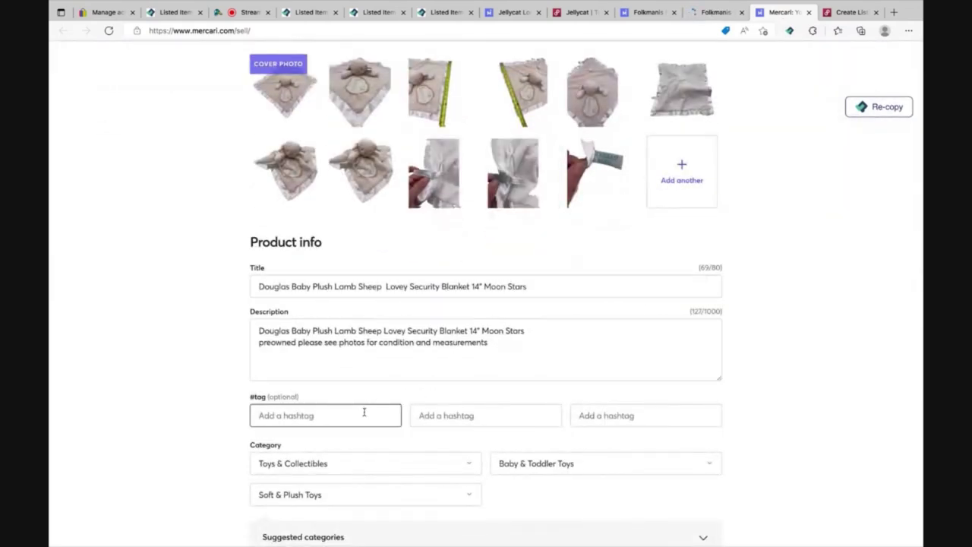
text(#Lovey)
click(420, 415)
text(#Lamb)
click(579, 415)
text(#Blanket)
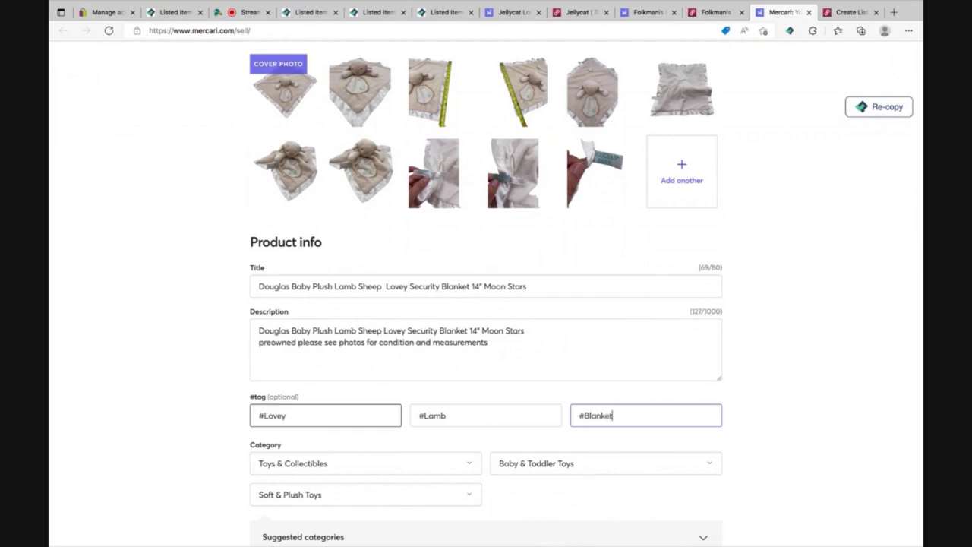
Replace the third hashtag with #plush.
key(BackSpace)
key(BackSpace)
key(BackSpace)
key(BackSpace)
scroll(395, 480, down, 3)
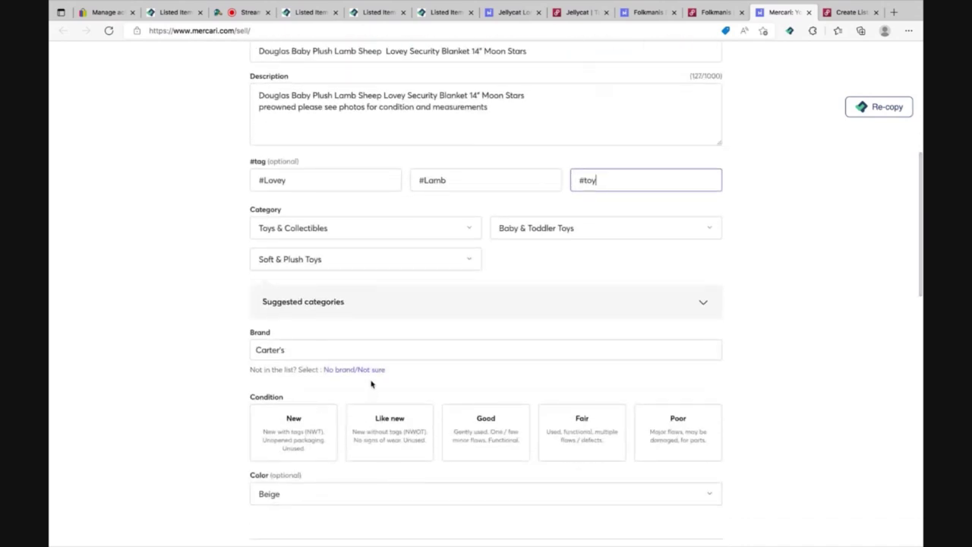
key(BackSpace)
key(BackSpace)
key(BackSpace)
text(plush)
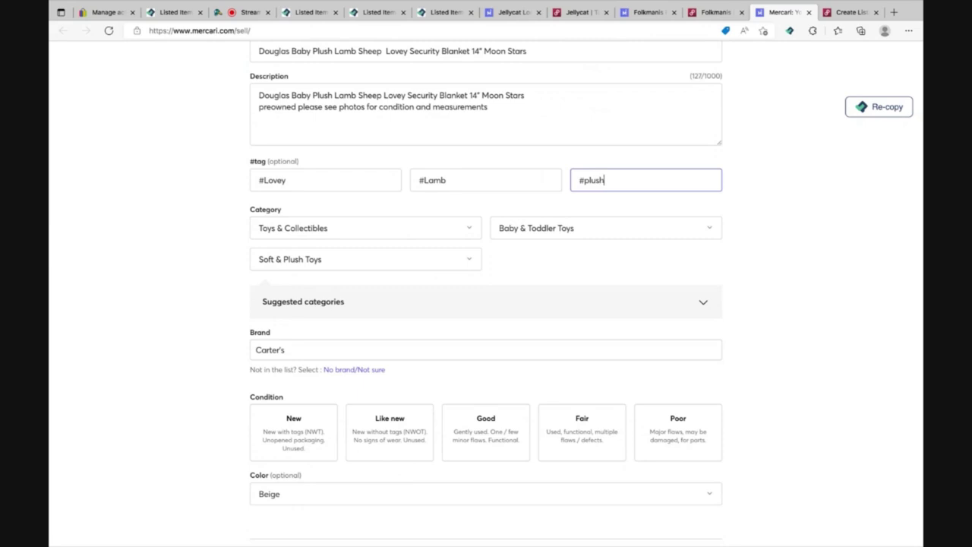
Set the Mercari listing's brand to Douglas and its condition to Good.
click(365, 351)
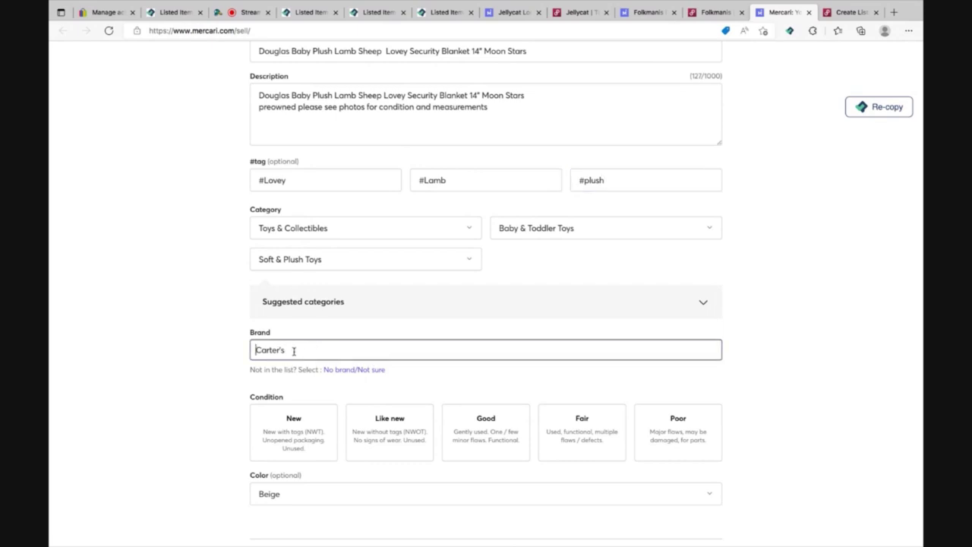
text(douglas)
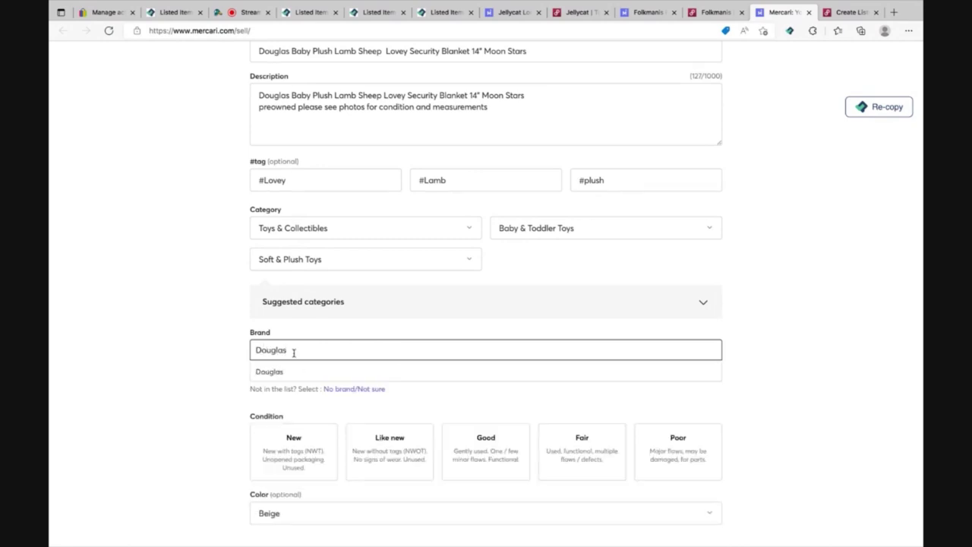
click(289, 372)
click(461, 434)
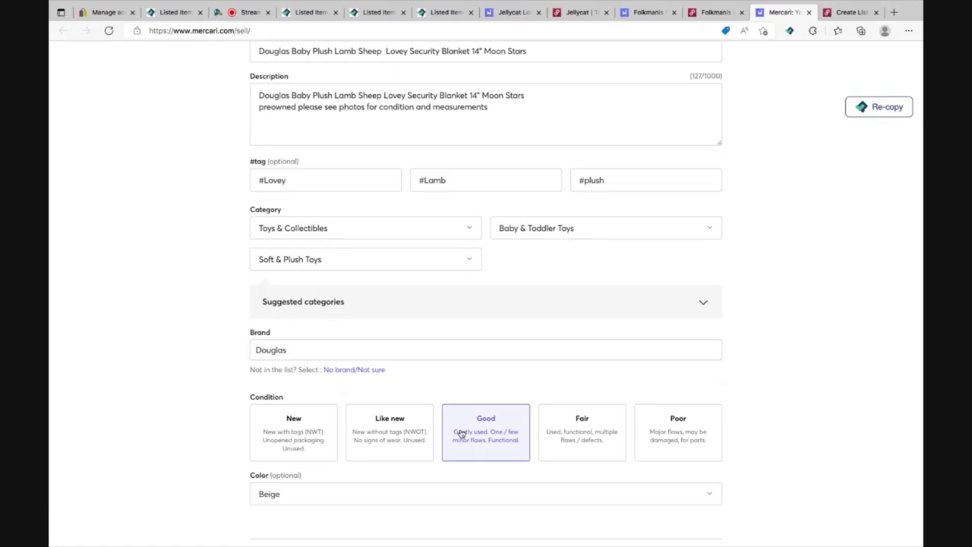
Choose Ship on your own as the delivery method for the lamb blanket.
scroll(461, 433, down, 5)
scroll(443, 432, down, 4)
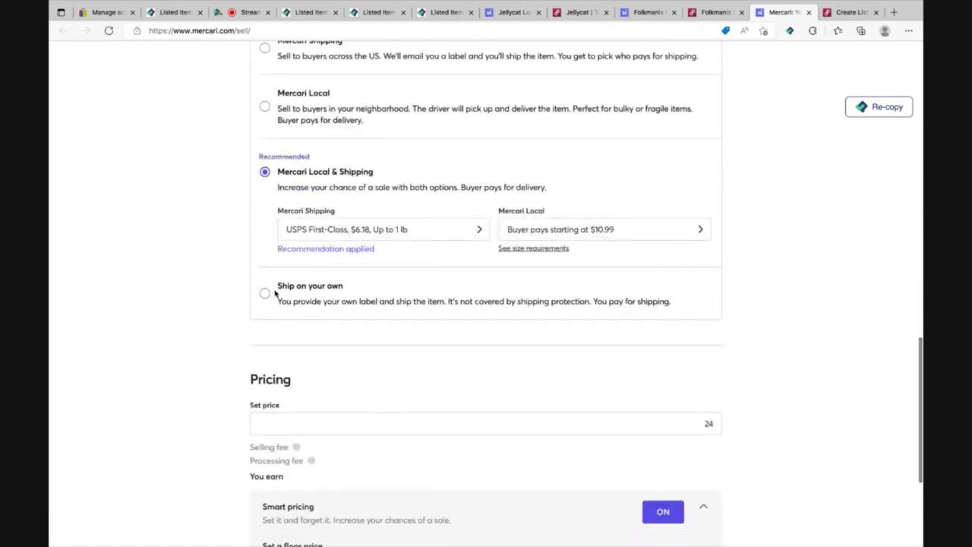
click(265, 293)
Set the price to 28 with smart pricing turned off and publish the Mercari listing.
click(708, 362)
double_click(707, 360)
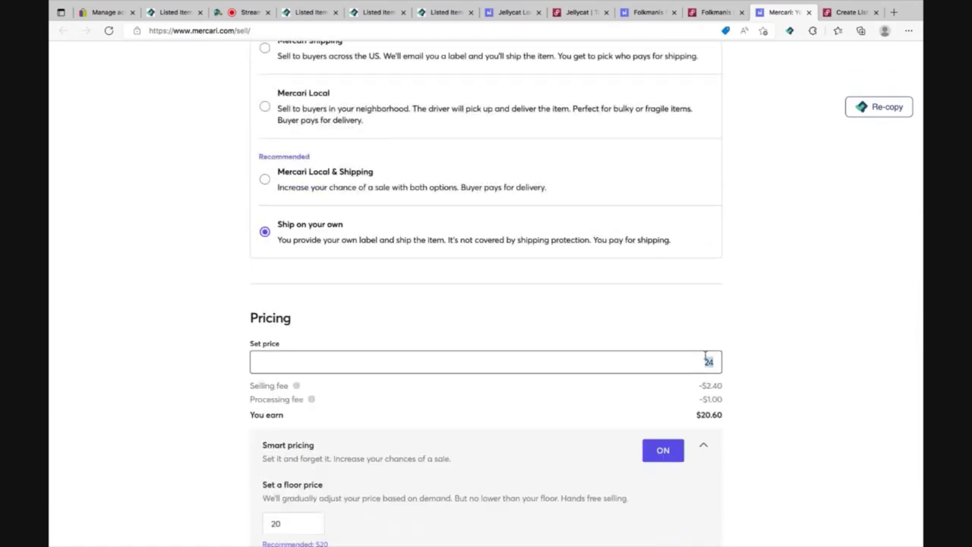
text(28)
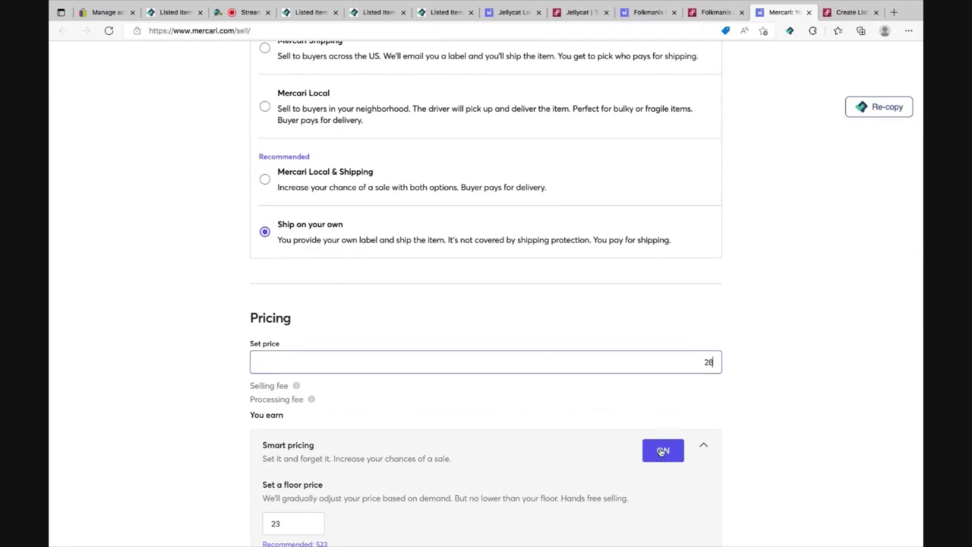
click(663, 450)
click(564, 536)
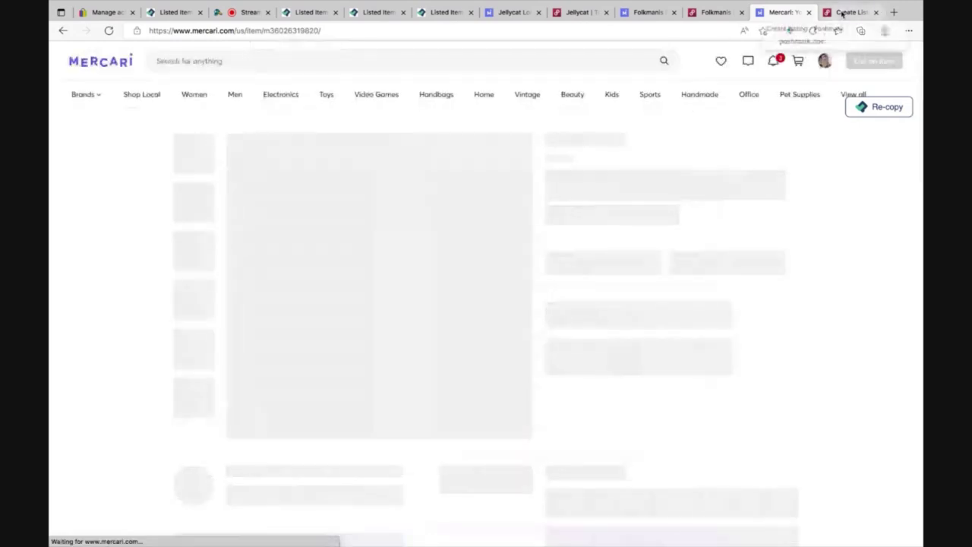
In the Poshmark draft for the Douglas lamb blanket, set the category to Kids Toys and the subcategory to Stuffed Animals.
click(842, 13)
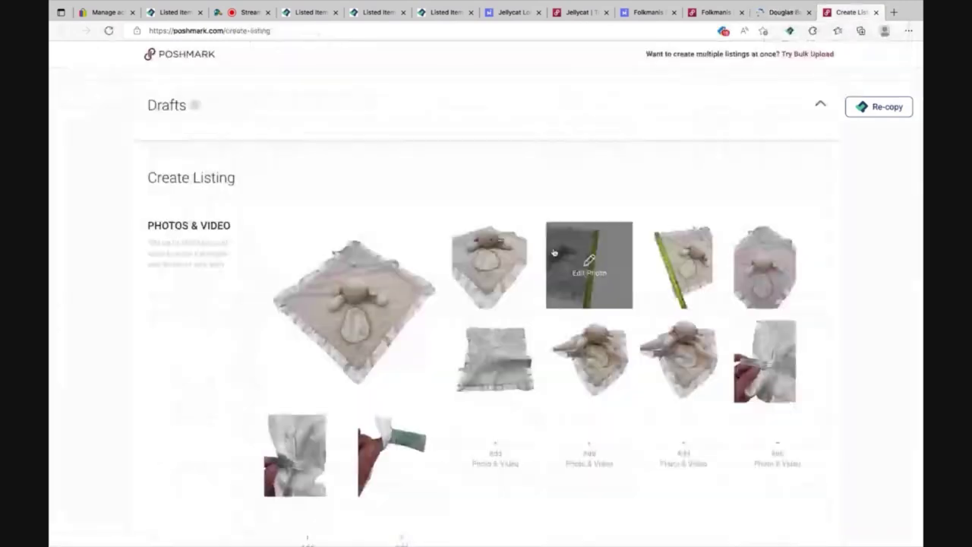
scroll(554, 252, down, 8)
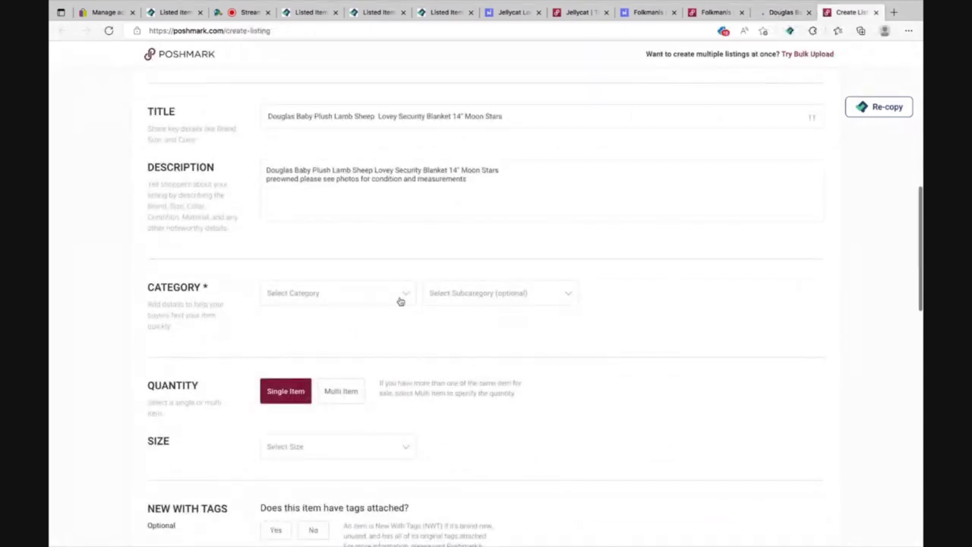
click(395, 298)
click(290, 376)
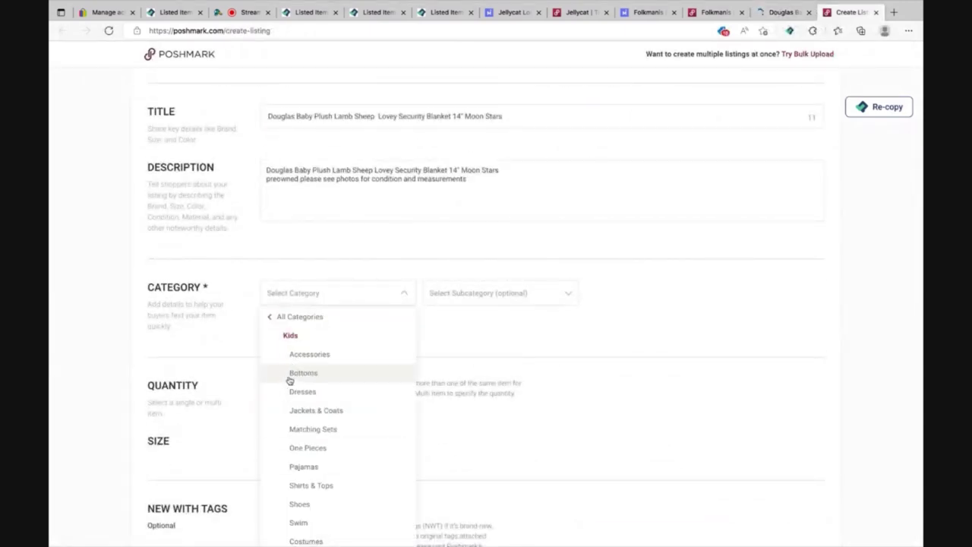
scroll(290, 384, down, 2)
scroll(290, 384, down, 2)
click(297, 434)
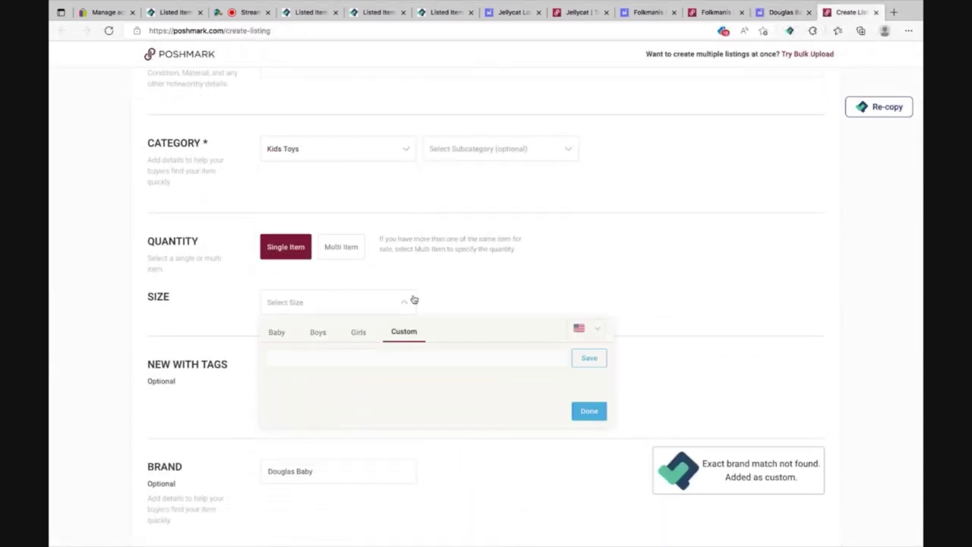
click(468, 155)
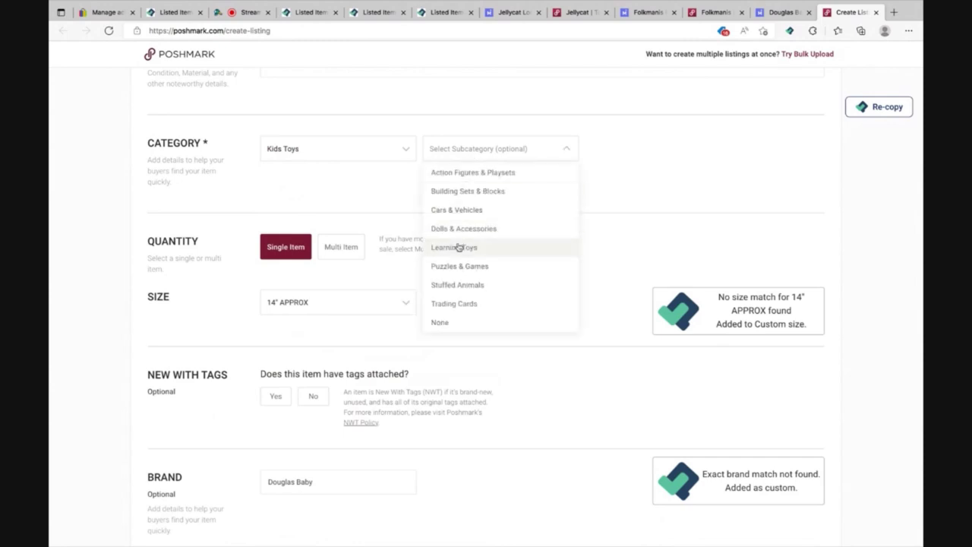
click(453, 285)
Mark the blanket as having no tags attached and enter 0 as its original price.
click(306, 401)
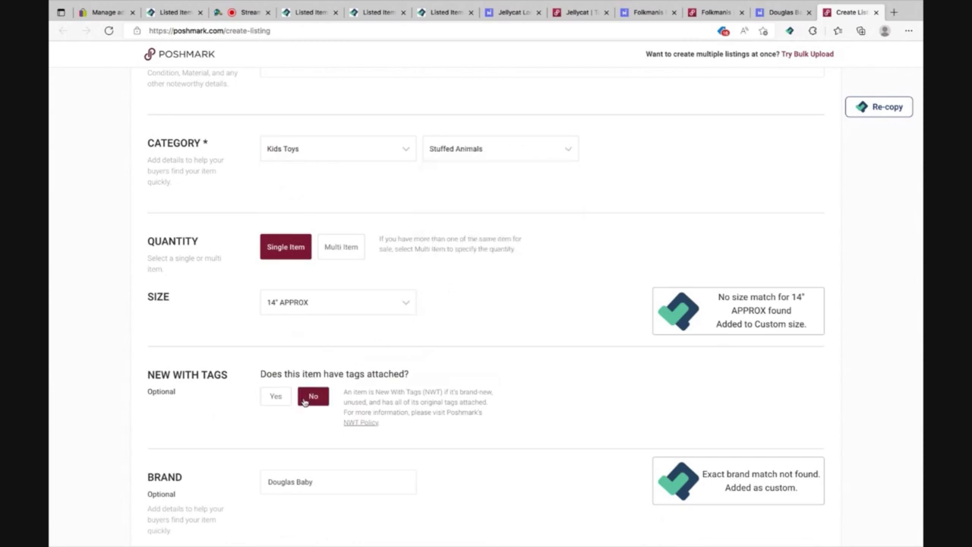
scroll(304, 402, down, 5)
scroll(304, 402, down, 3)
click(332, 305)
text(0)
Publish the Douglas lamb blanket listing on Poshmark with Twitter sharing turned off.
scroll(577, 354, down, 5)
click(794, 423)
click(665, 434)
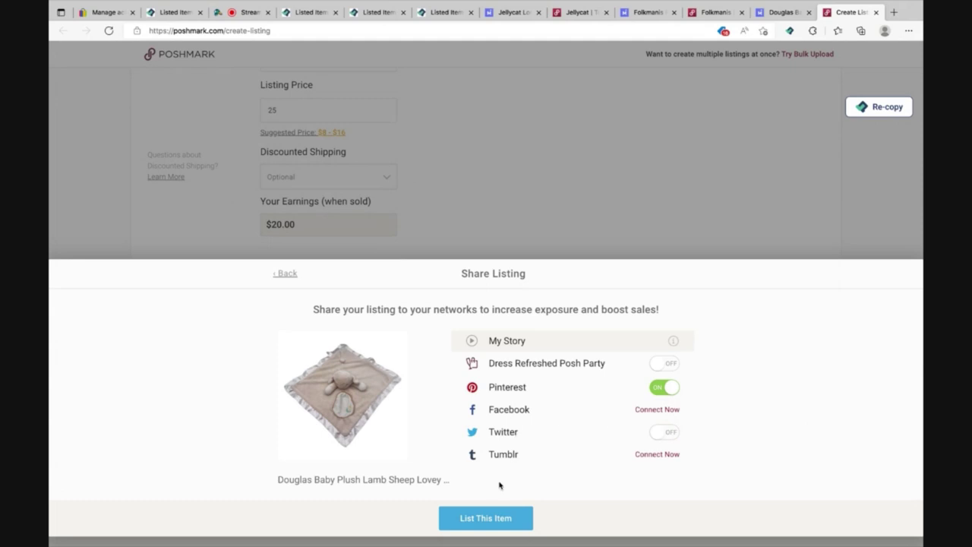
click(486, 519)
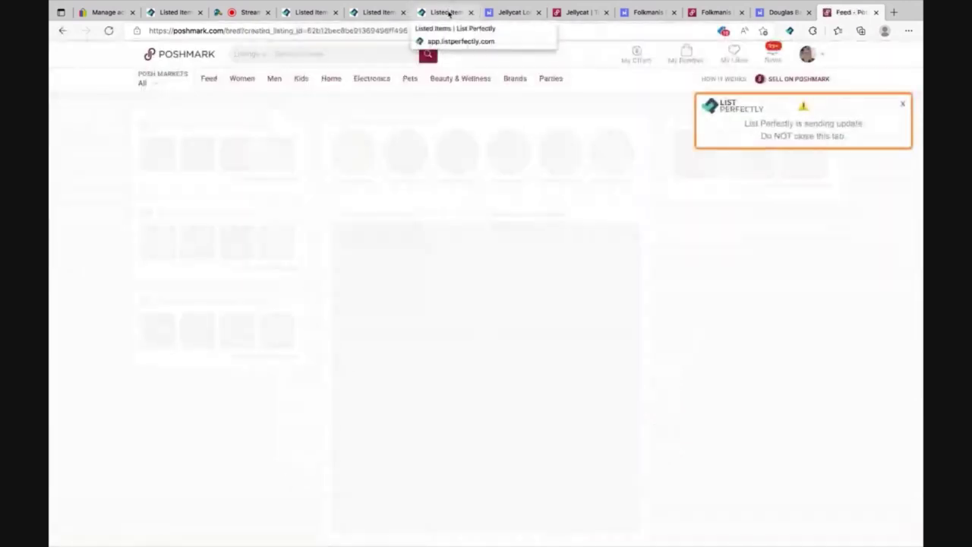
Switch to List Perfectly, reload the listed items page and review the platforms recorded for each item.
click(448, 13)
click(389, 30)
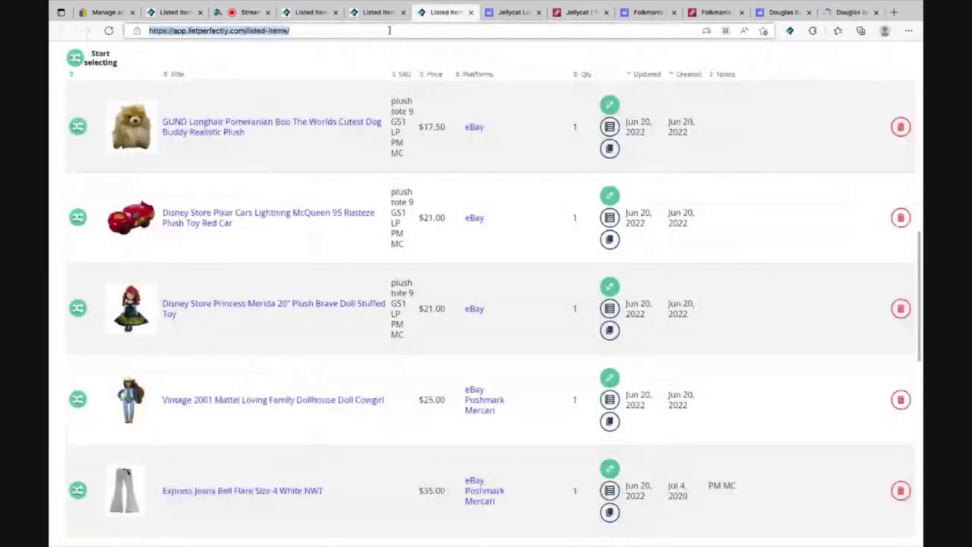
key(Return)
scroll(368, 191, down, 5)
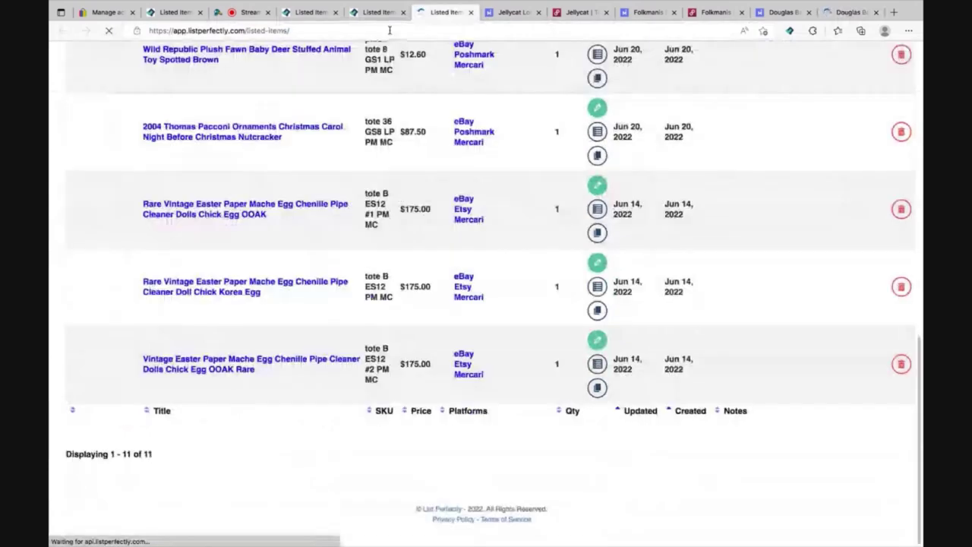
scroll(367, 191, up, 4)
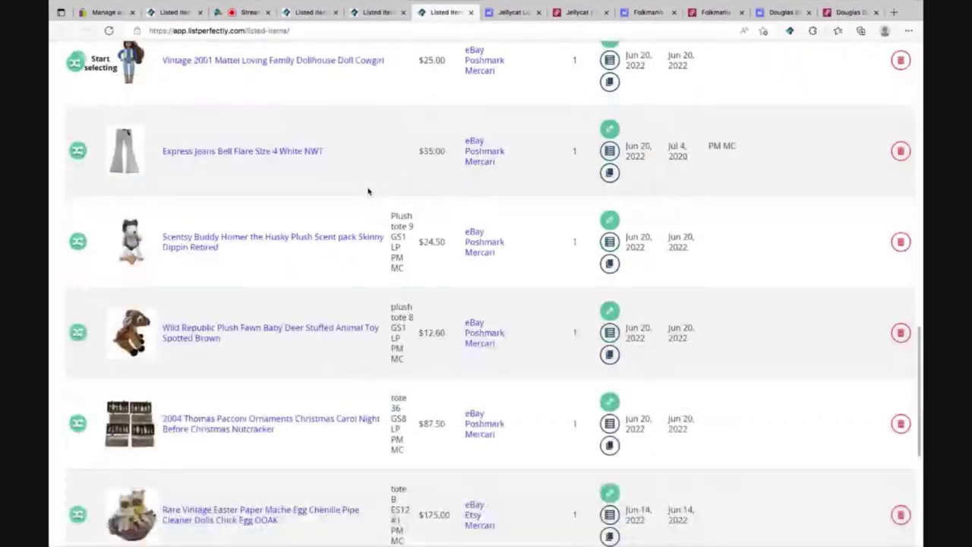
scroll(367, 192, up, 2)
scroll(368, 191, up, 1)
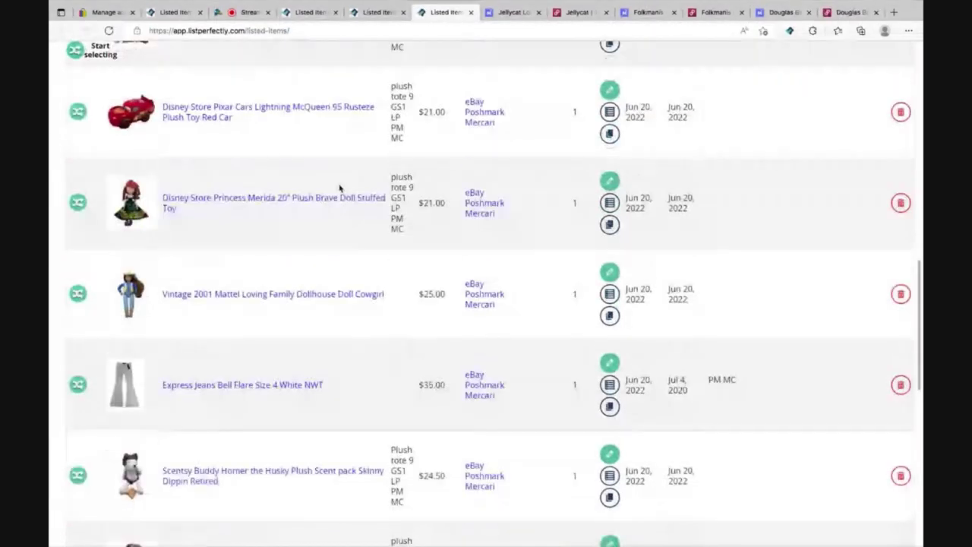
Select the Vintage 2001 Mattel Loving Family Dollhouse Doll Cowgirl listing and open its bulk actions.
click(74, 51)
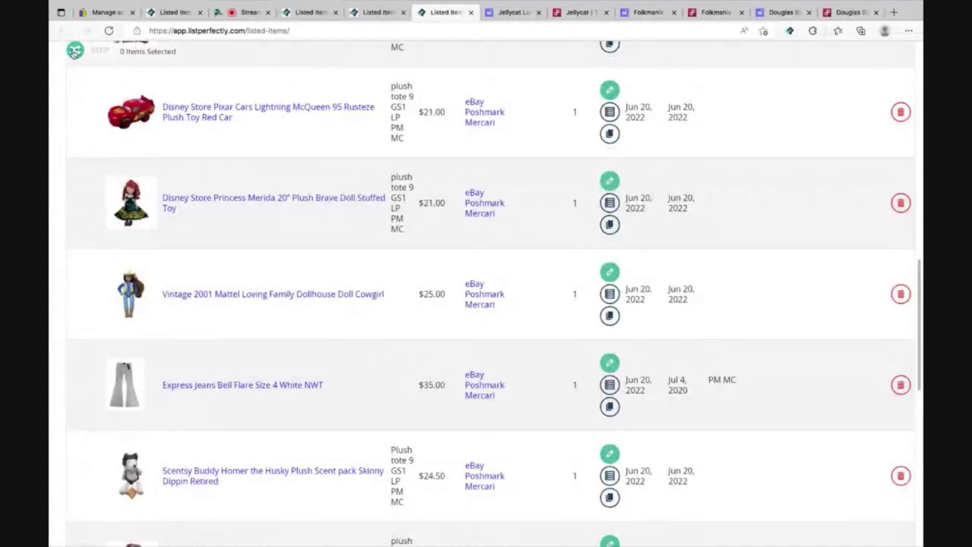
click(90, 297)
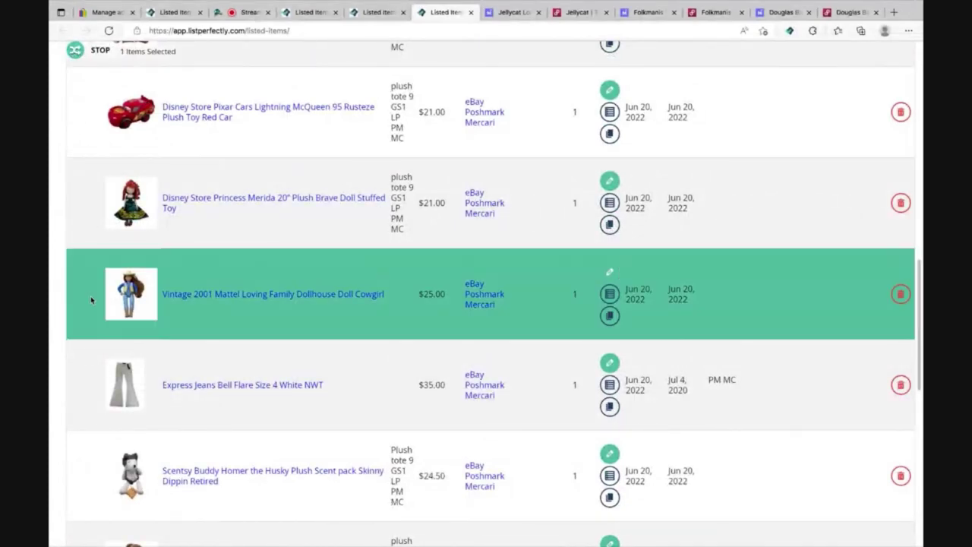
click(76, 51)
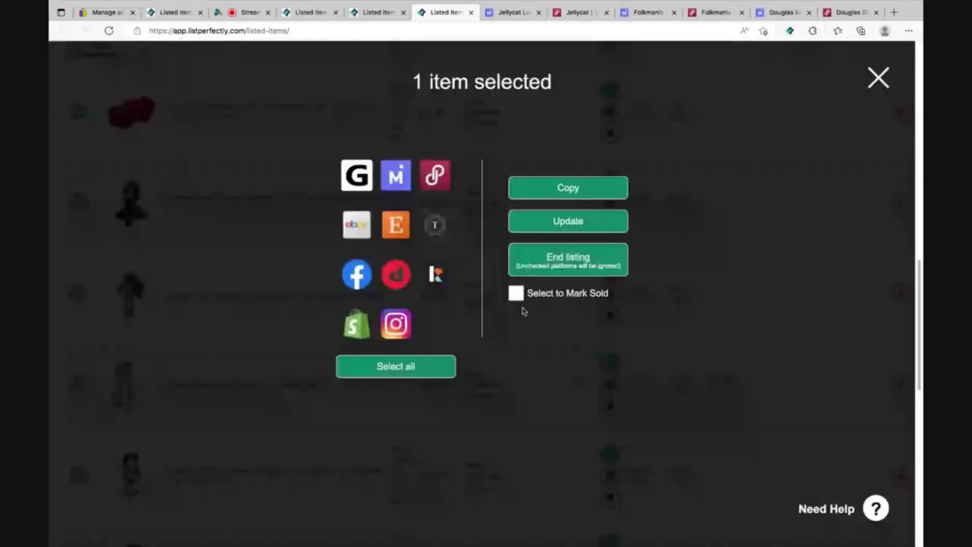
Toggle the mark-sold option on and off, and select Mercari, Poshmark and eBay as the platforms for the doll listing.
click(516, 294)
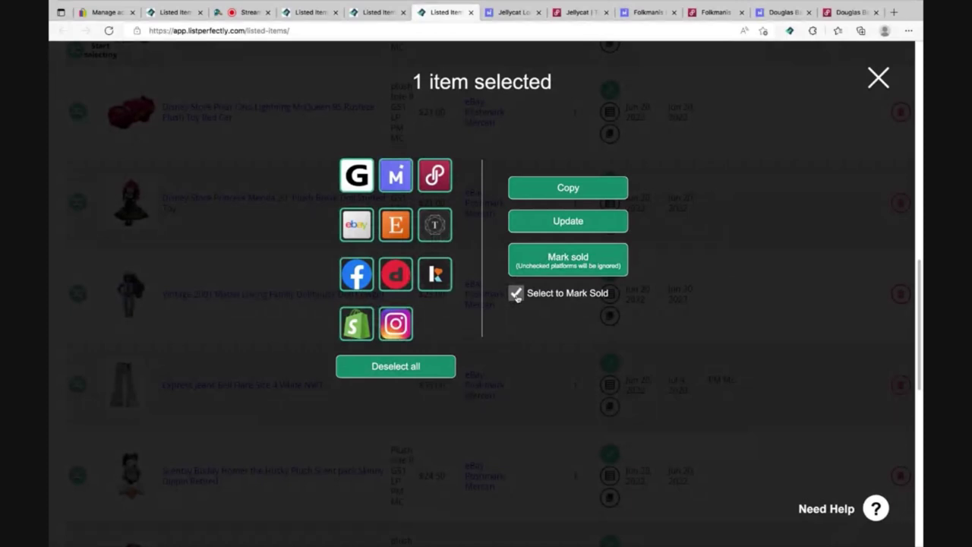
click(516, 294)
click(397, 177)
click(435, 176)
click(360, 228)
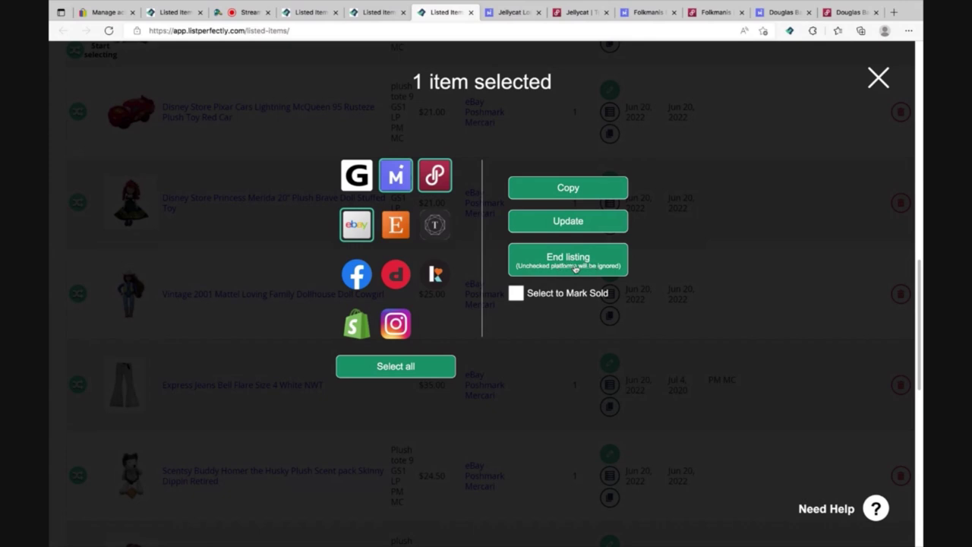
Deselect eBay, Mercari and Poshmark and dismiss the bulk actions without applying any.
click(356, 224)
click(395, 176)
click(431, 179)
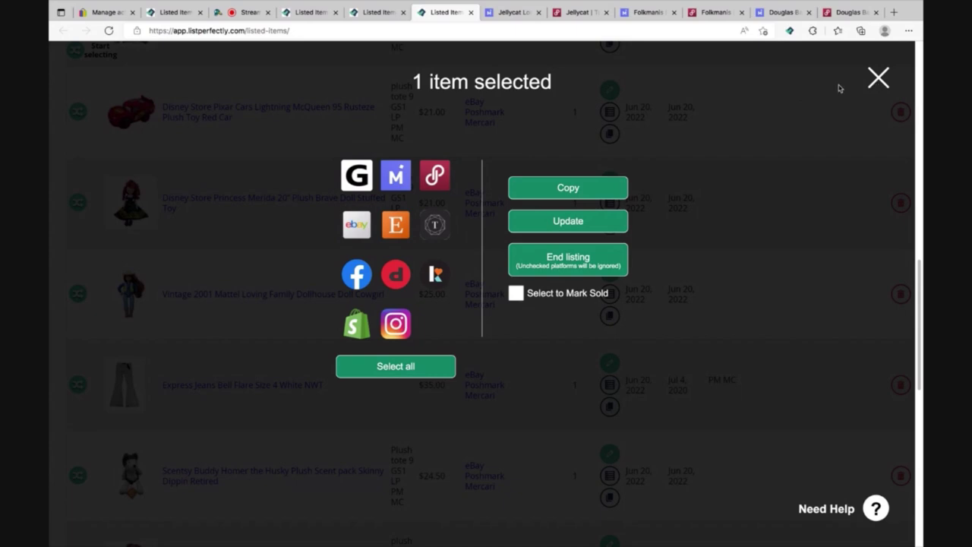
click(878, 79)
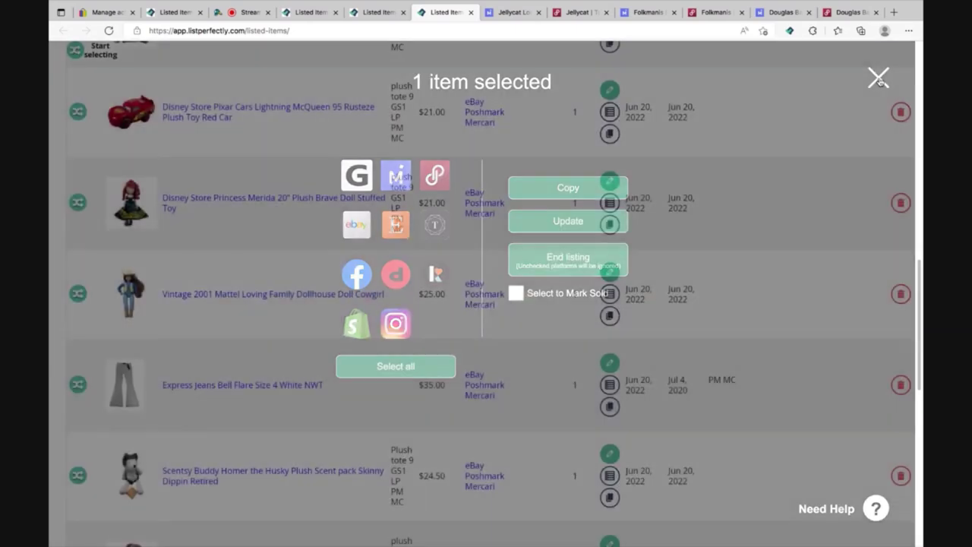
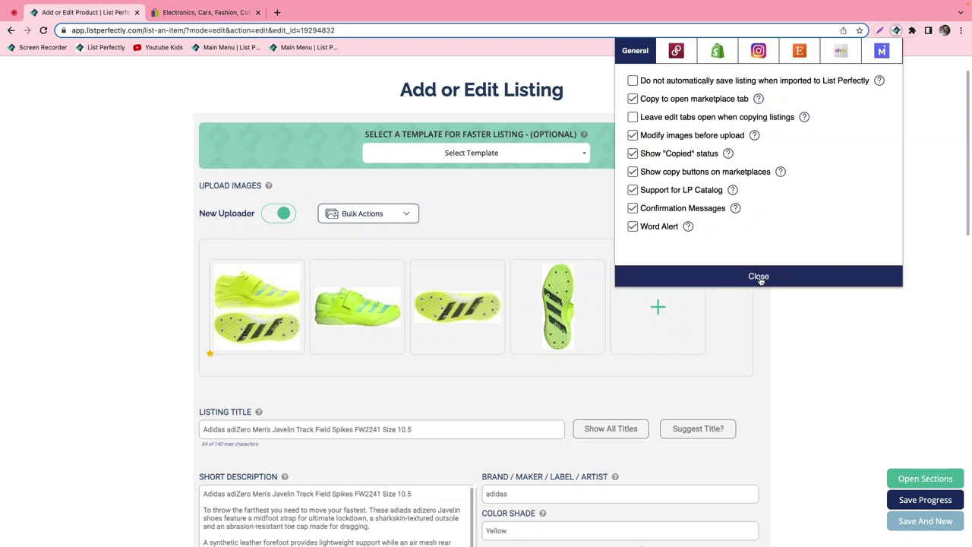
Close the List Perfectly extension settings on the Adidas javelin spikes listing.
click(760, 277)
click(807, 310)
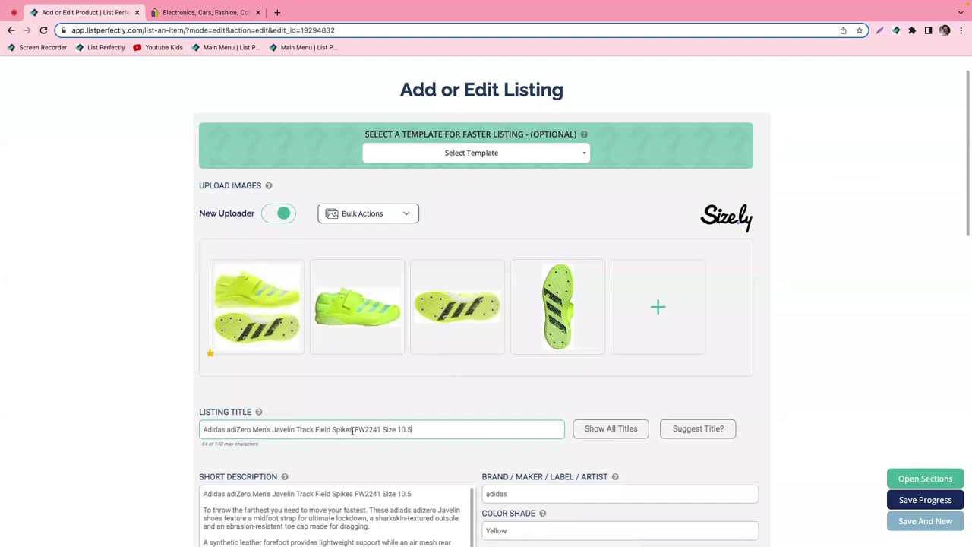
Copy the style code FW2241 from the Adidas listing title and search eBay for it.
drag(353, 430, 380, 432)
key(ctrl+c)
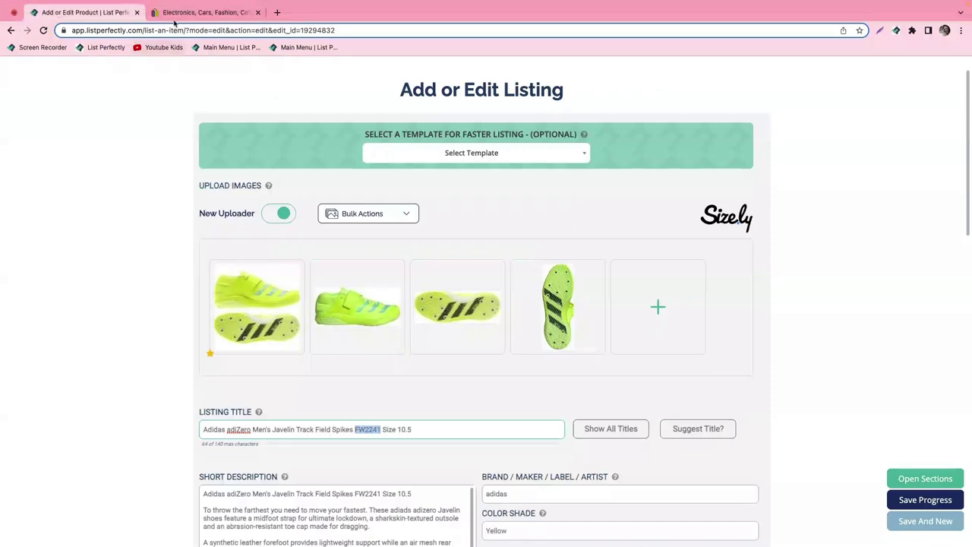
click(174, 18)
click(311, 91)
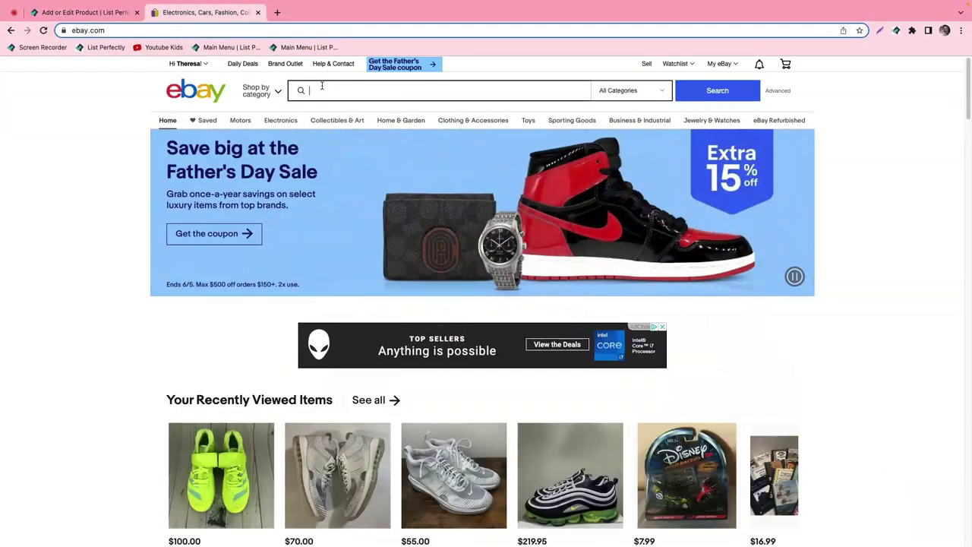
key(ctrl+v)
key(Return)
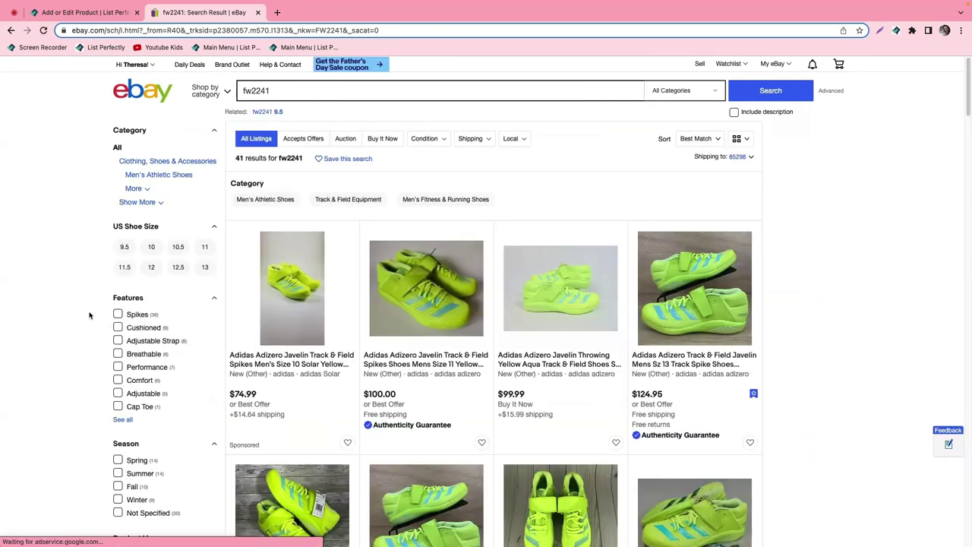
Filter the eBay search results to show only sold items.
scroll(91, 308, down, 4)
scroll(91, 307, down, 6)
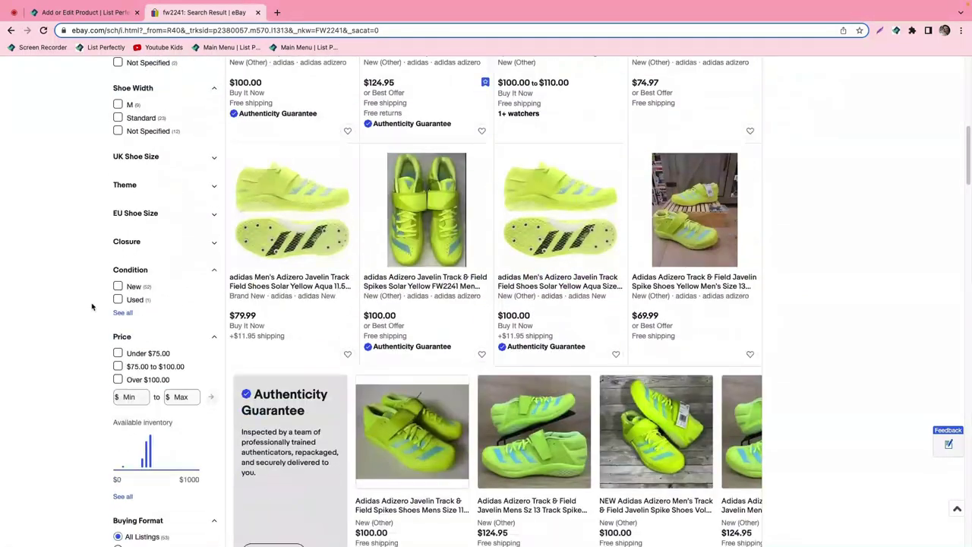
scroll(91, 307, down, 6)
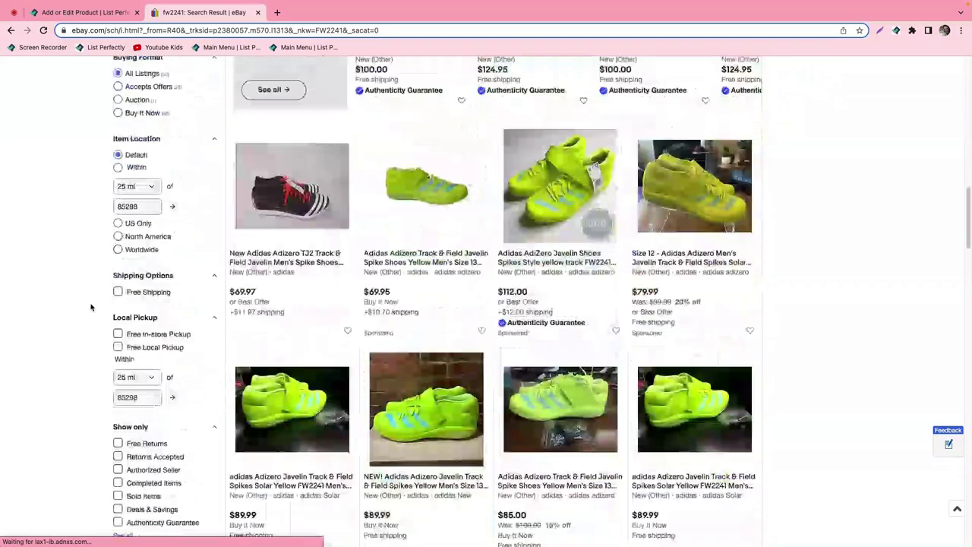
scroll(91, 306, down, 3)
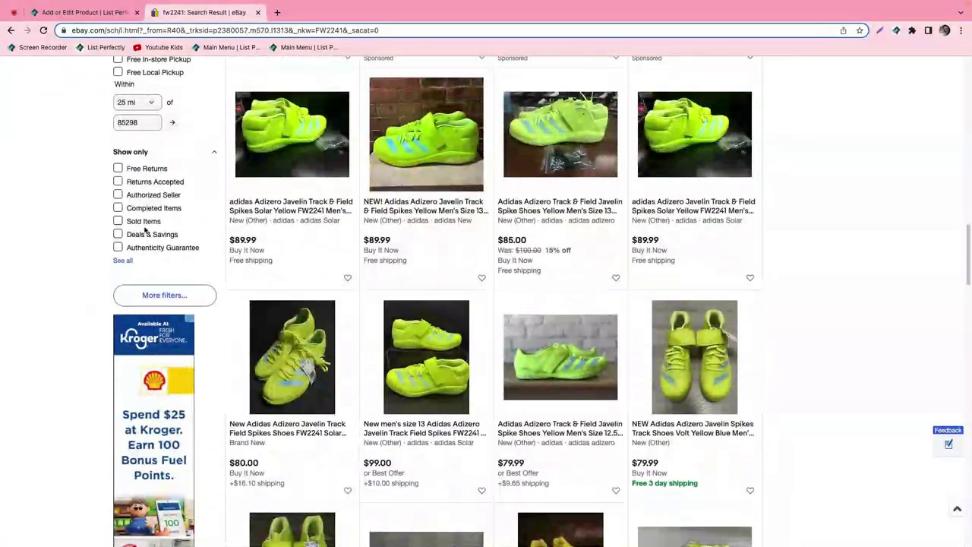
click(145, 223)
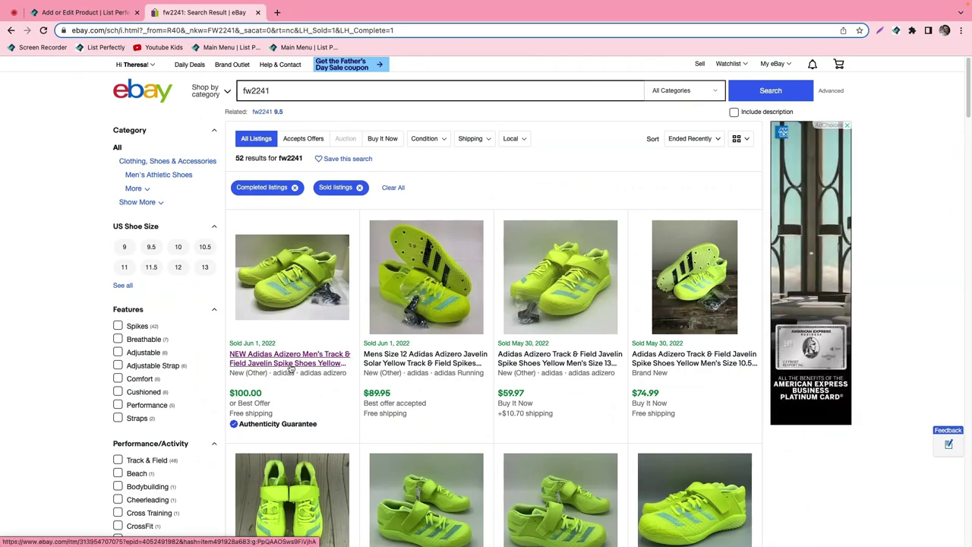
Open the sold size 9.5 Adidas Adizero javelin shoes result, view its item specifics, and bring up the original listing.
click(288, 362)
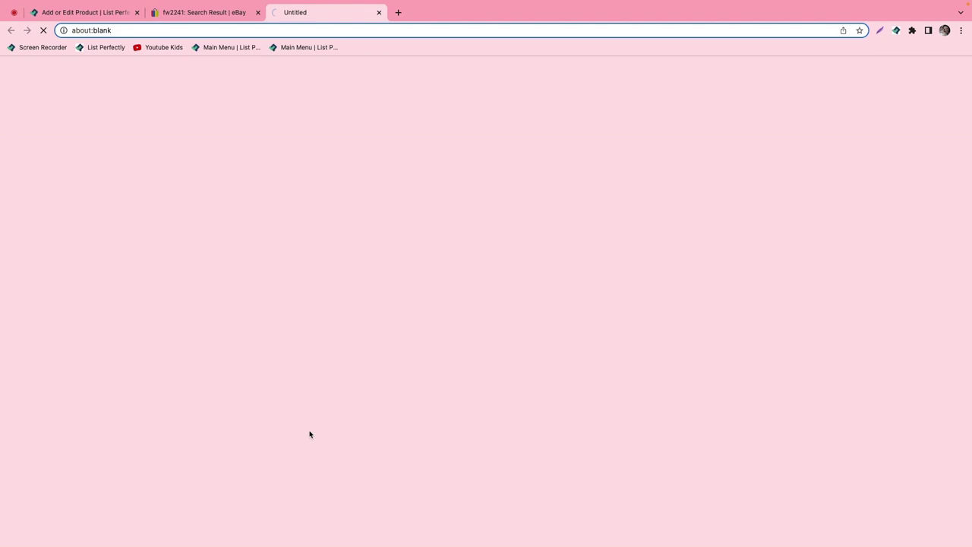
scroll(293, 304, down, 10)
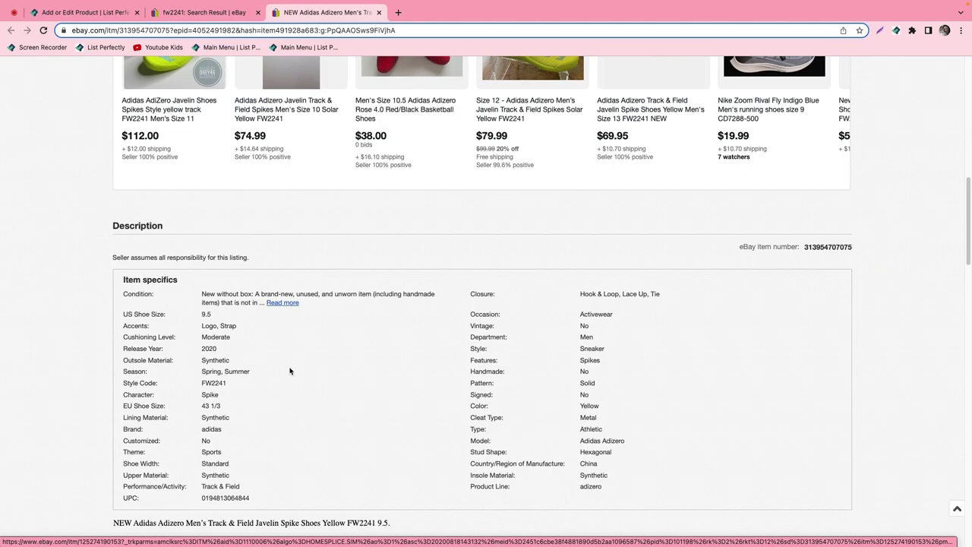
scroll(295, 367, up, 10)
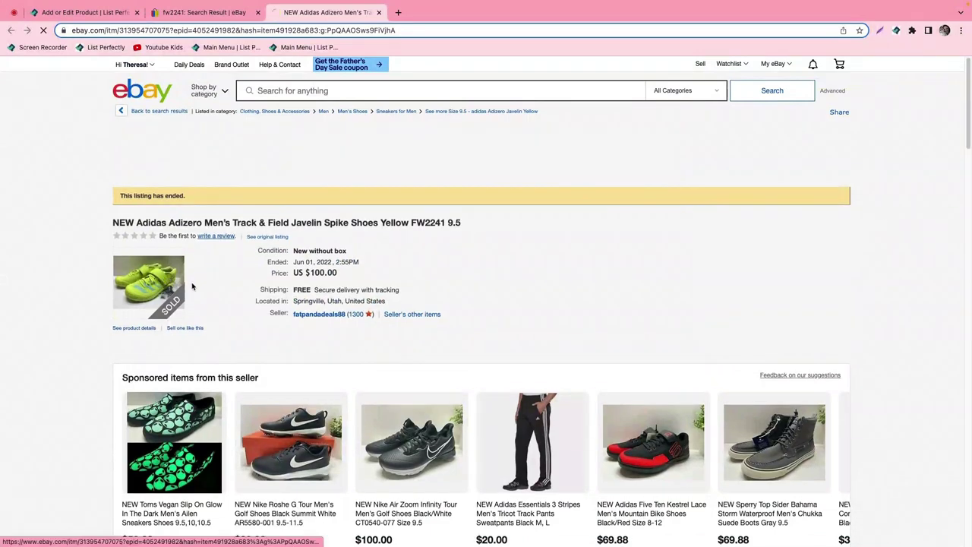
click(167, 291)
scroll(210, 328, down, 10)
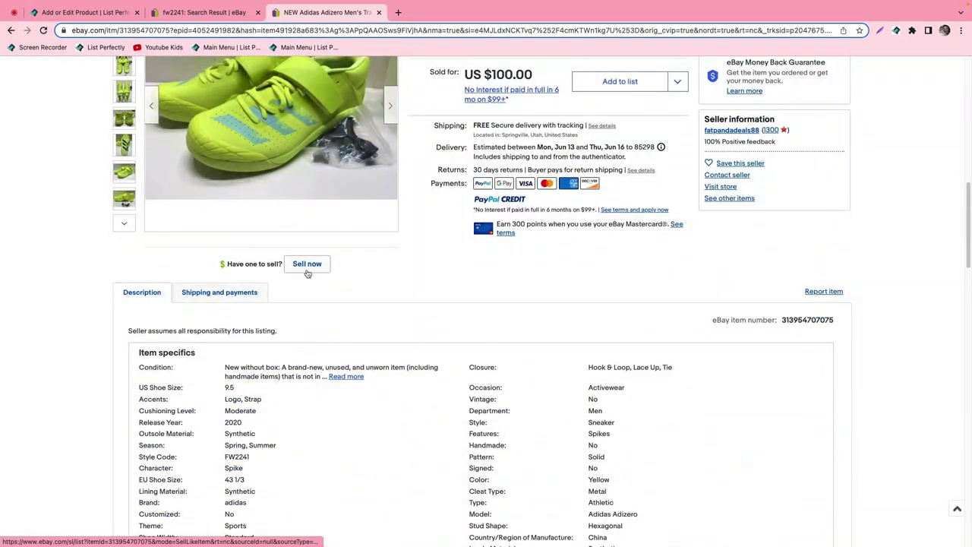
Start selling a similar item from the sold Adidas listing and review the prefilled title, category and item specifics.
click(301, 266)
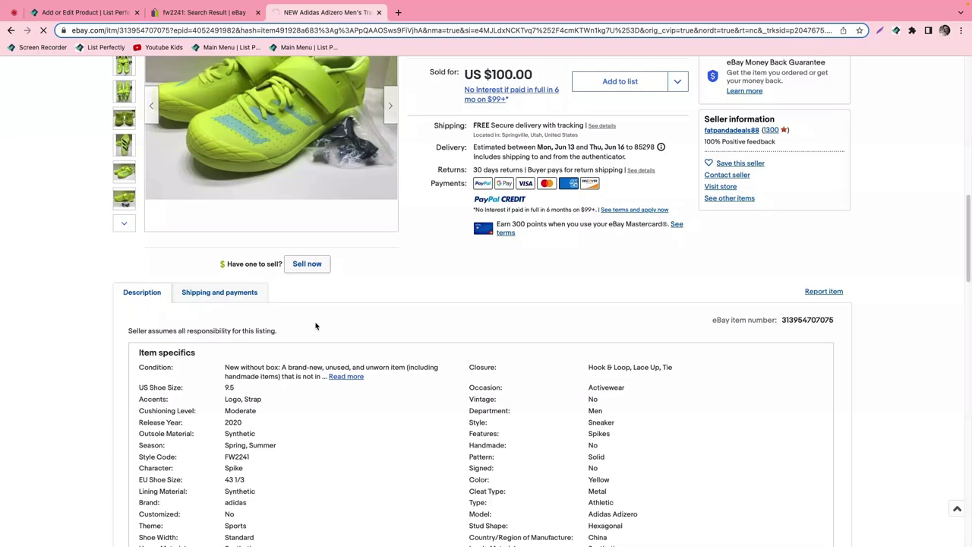
scroll(391, 325, down, 3)
scroll(397, 327, down, 5)
scroll(397, 328, down, 9)
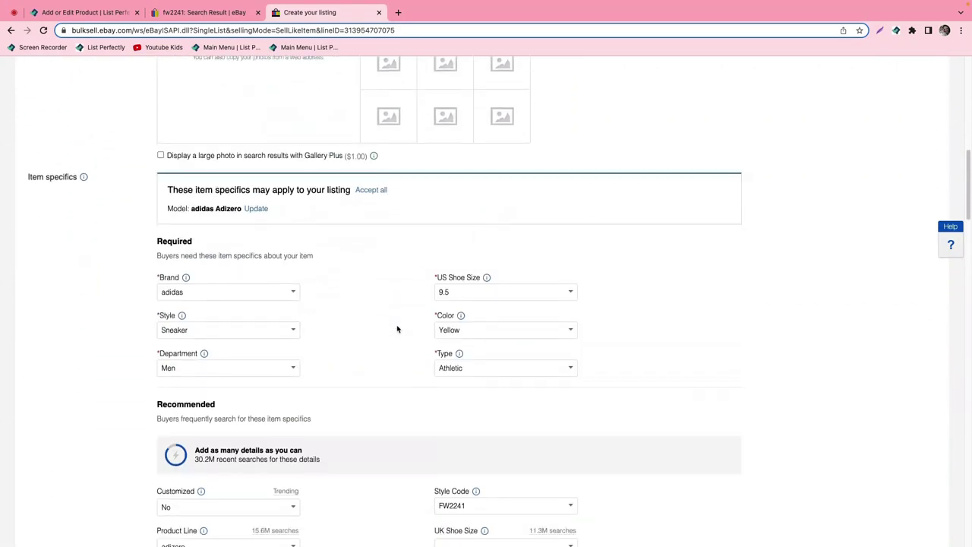
scroll(394, 328, up, 9)
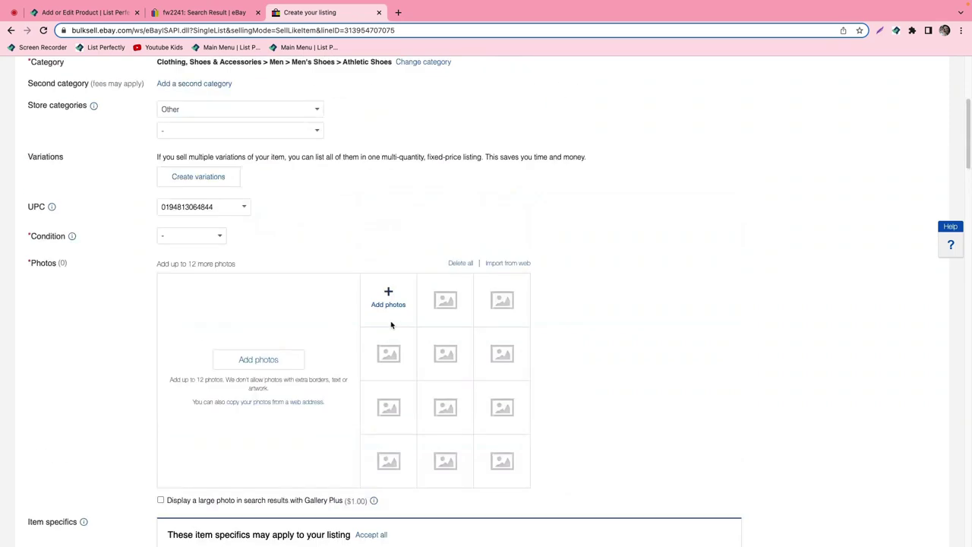
scroll(392, 325, up, 4)
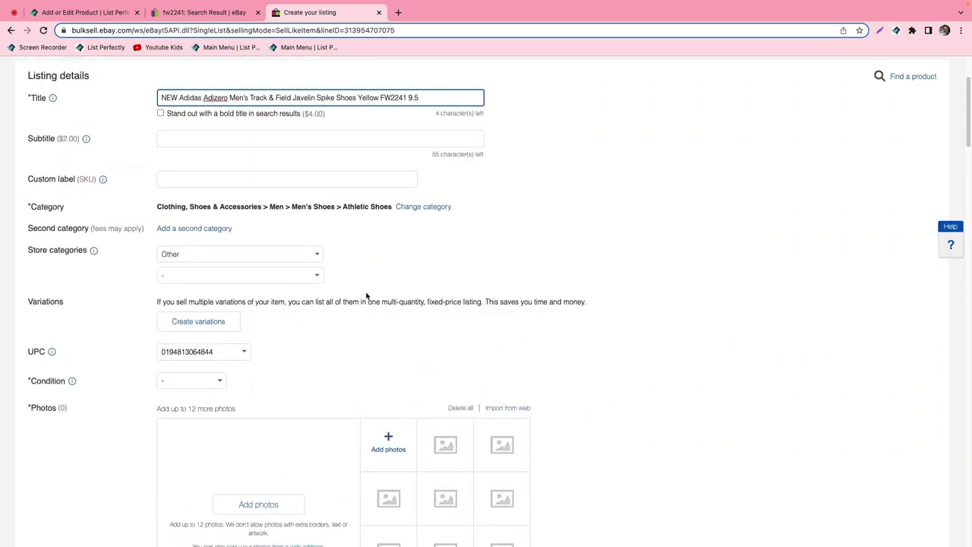
scroll(366, 296, down, 20)
scroll(369, 308, up, 20)
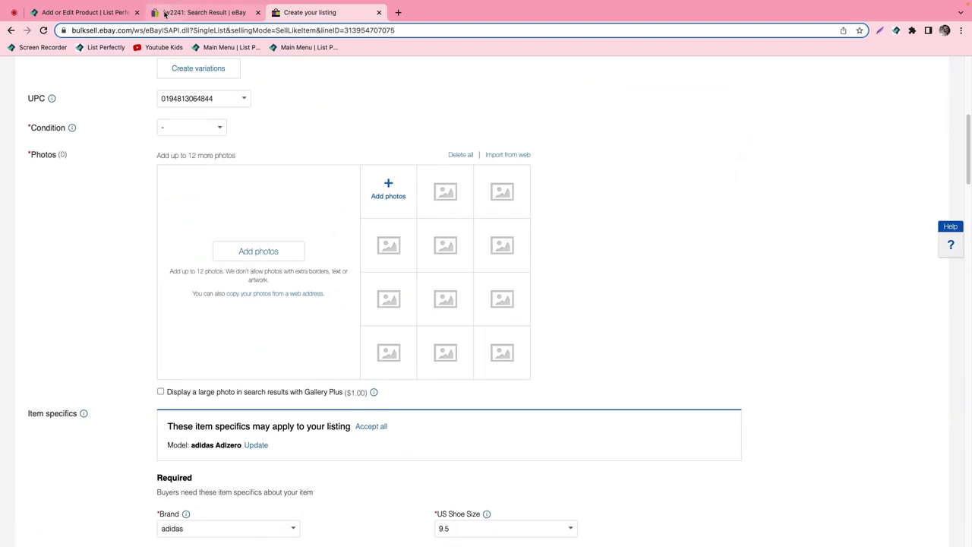
Switch back to List Perfectly and open the listed items catalog.
click(201, 12)
click(103, 14)
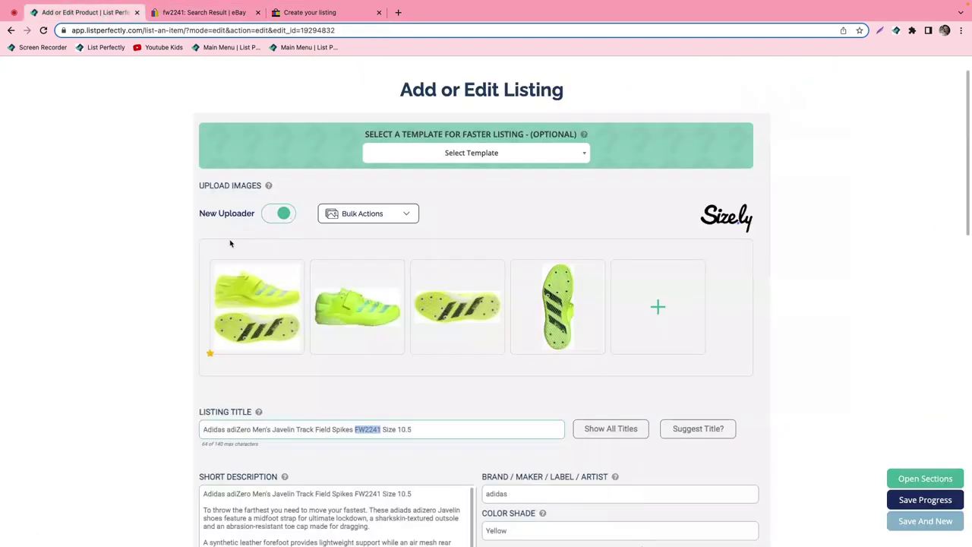
scroll(230, 243, up, 1)
mouse_move(571, 76)
click(581, 139)
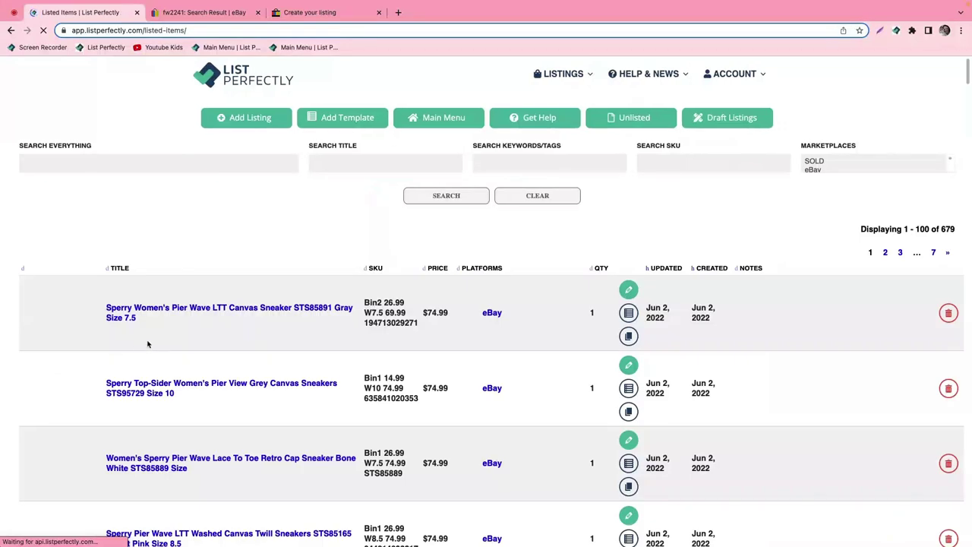
Select the Adidas adiZero Men's Javelin Track Field Spikes FW2241 Size 10.5 listing and copy it to eBay.
scroll(148, 344, down, 15)
scroll(150, 341, down, 5)
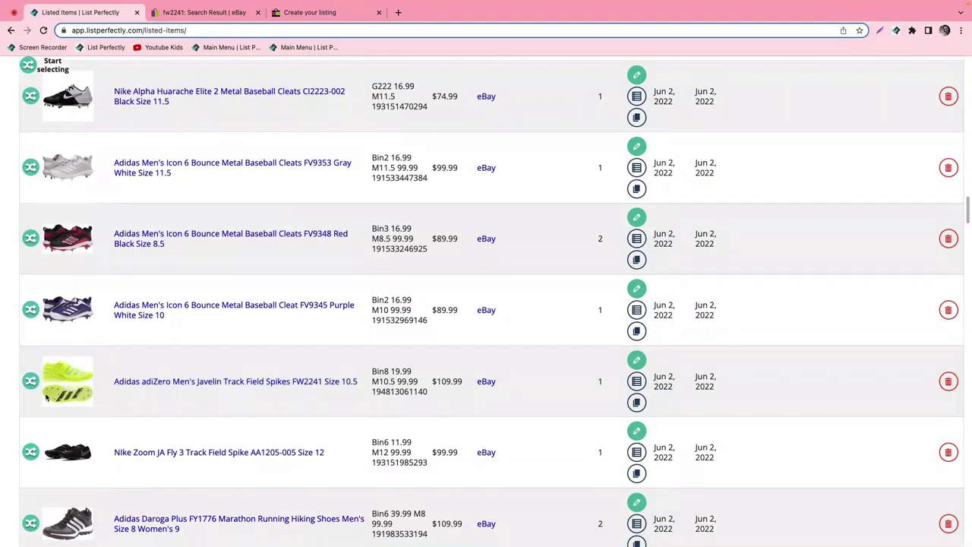
click(31, 382)
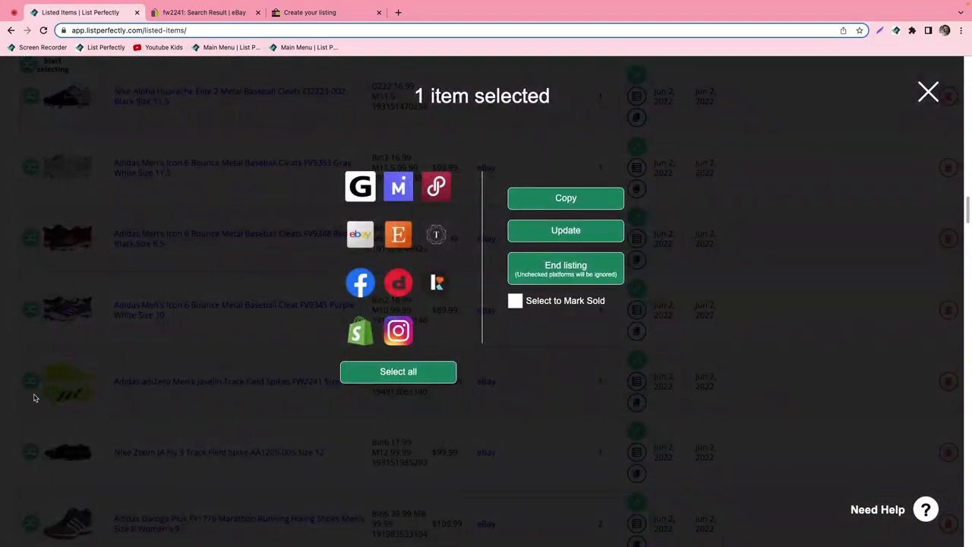
click(351, 238)
click(548, 202)
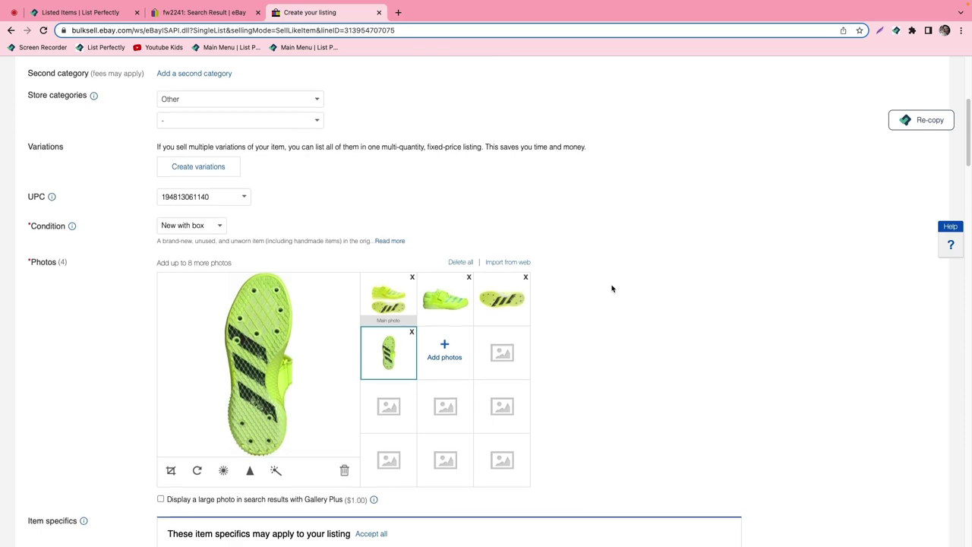
Review the copied photos, item specifics, description and selling details in the eBay form, and publish the listing.
scroll(610, 291, down, 2)
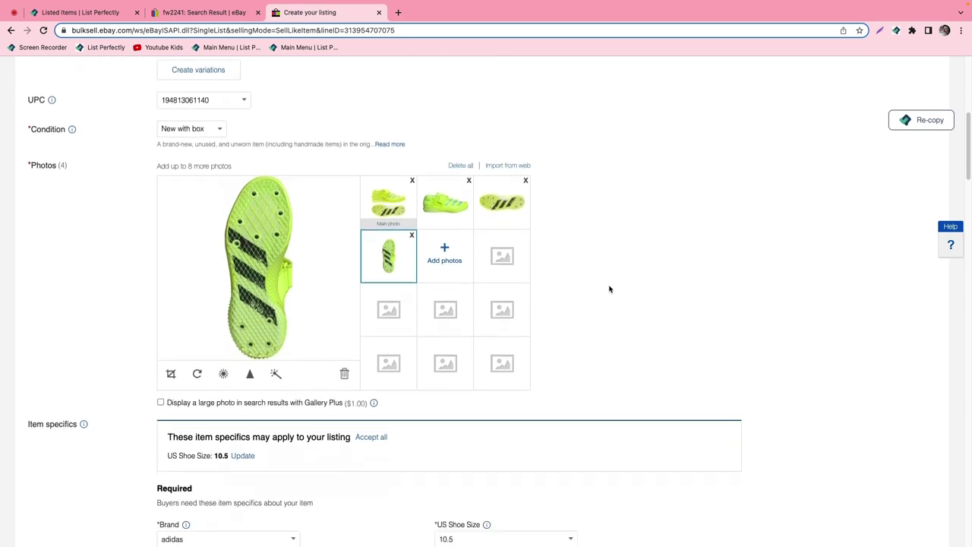
scroll(608, 288, down, 10)
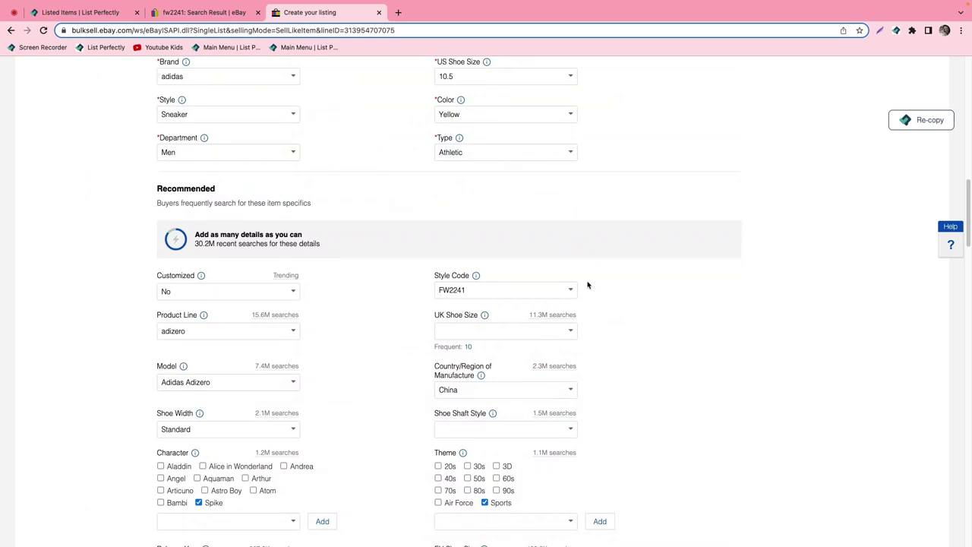
scroll(587, 285, up, 1)
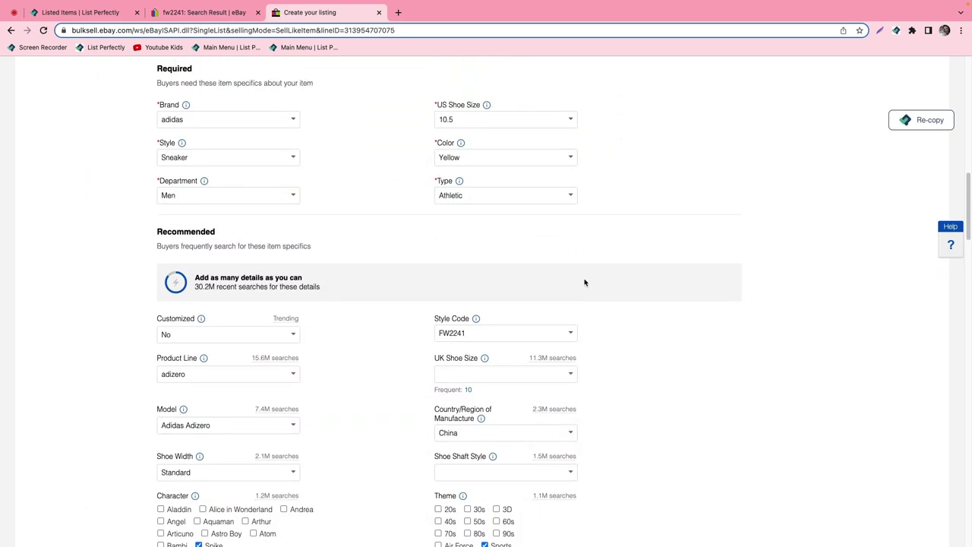
scroll(585, 282, down, 4)
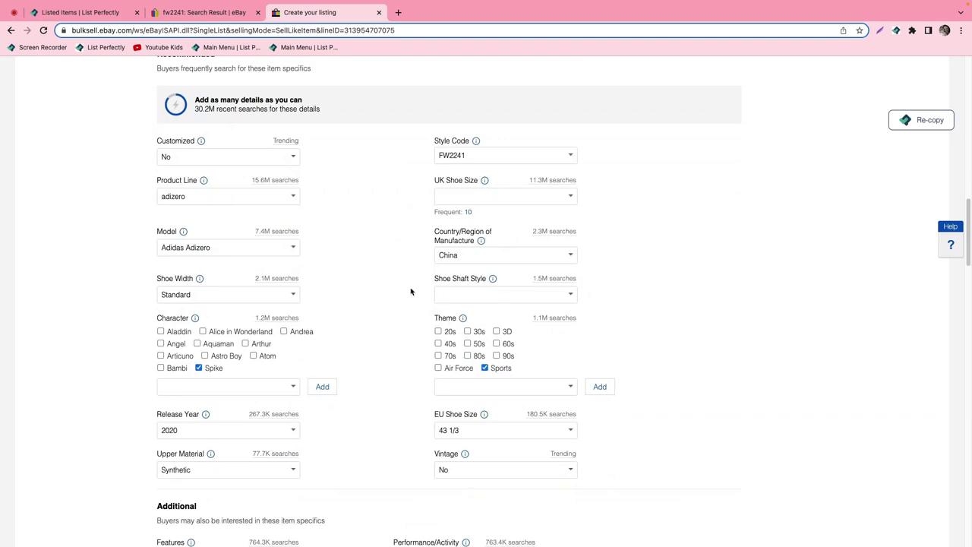
scroll(394, 295, down, 15)
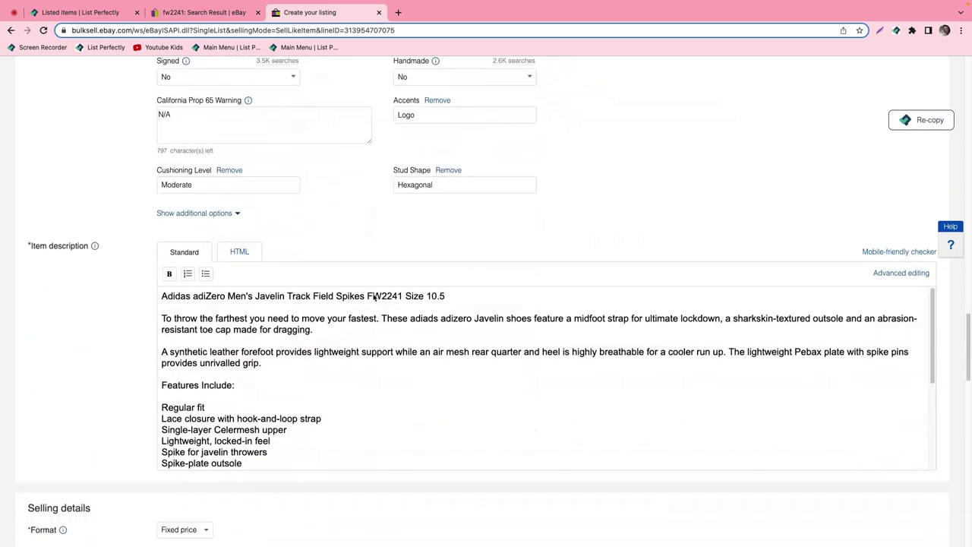
scroll(373, 297, down, 5)
scroll(338, 270, down, 4)
scroll(338, 270, down, 5)
scroll(337, 280, down, 10)
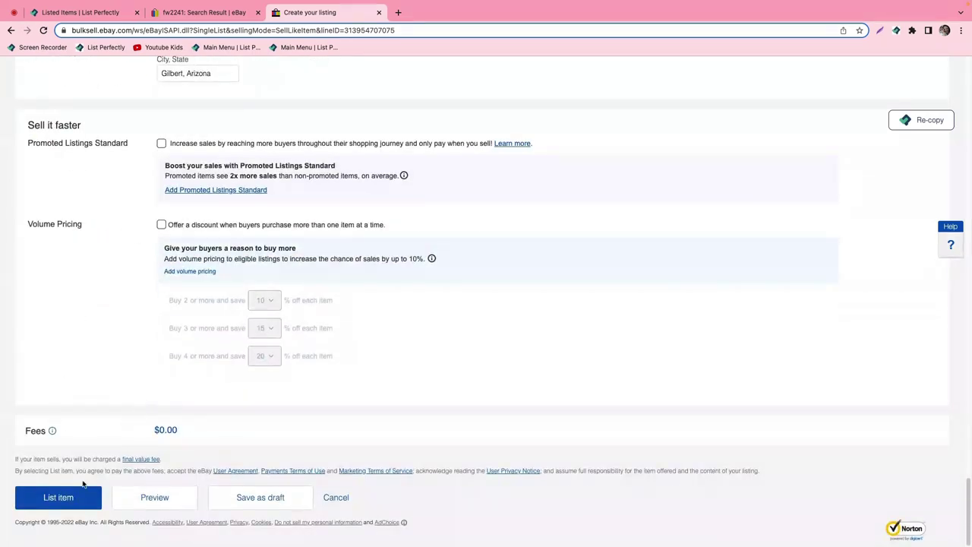
click(70, 504)
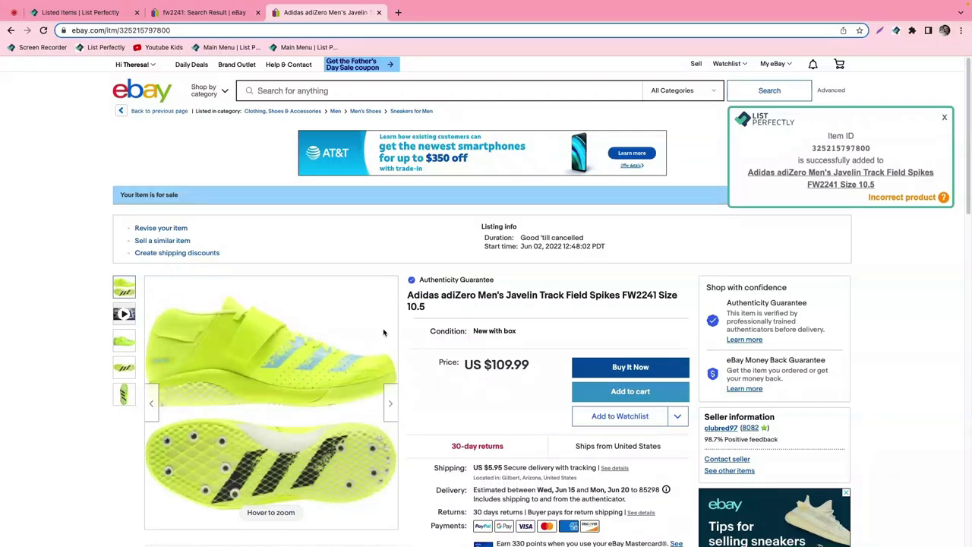
View the List Perfectly extension's general settings on the published eBay listing and close them.
click(895, 32)
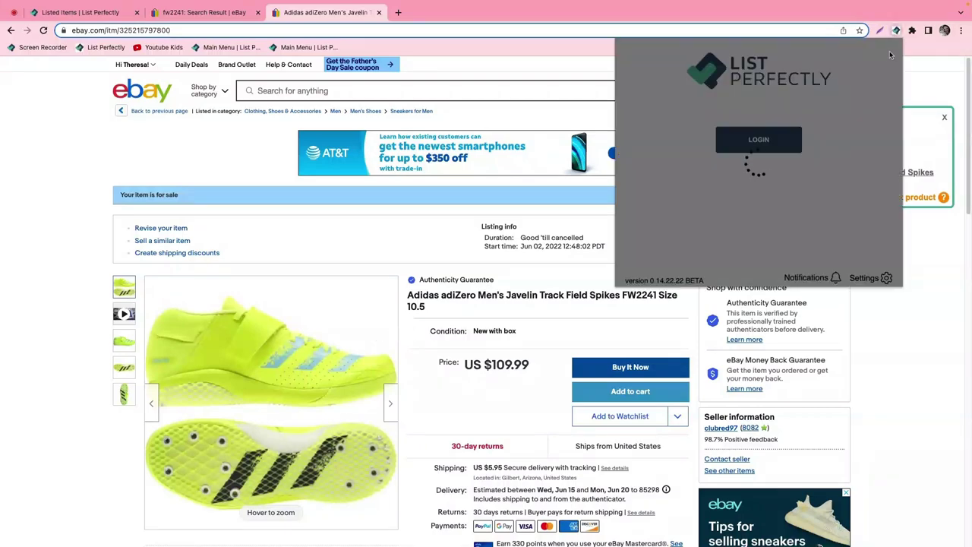
click(879, 278)
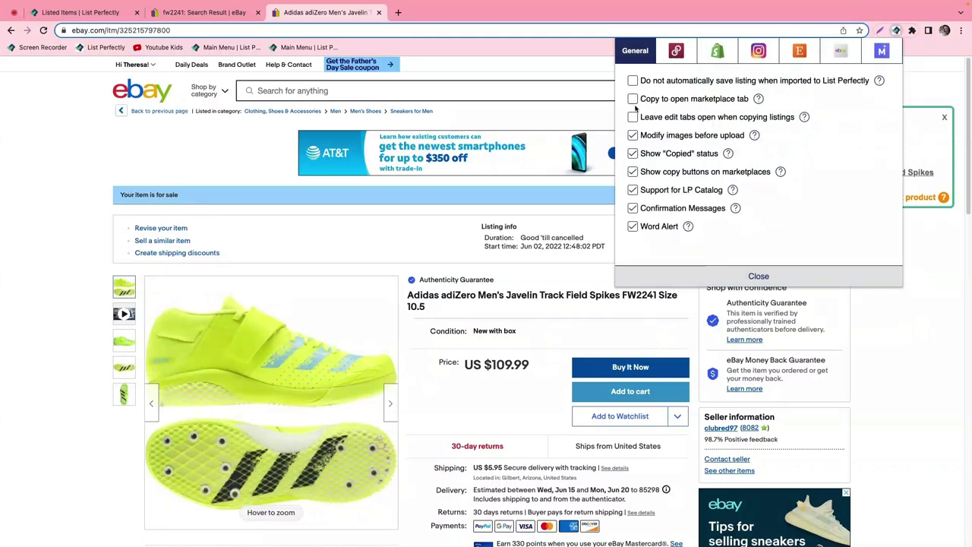
click(759, 277)
click(924, 304)
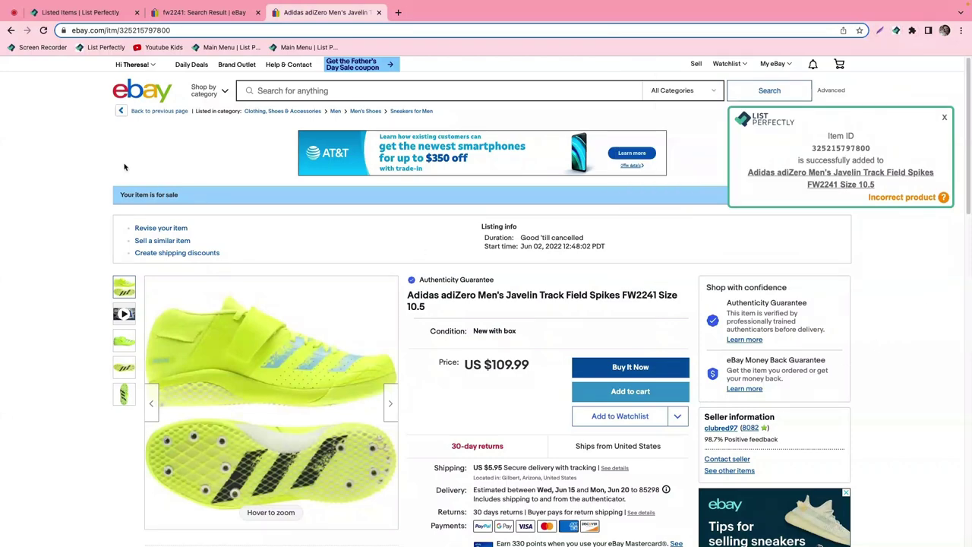
click(15, 14)
click(489, 437)
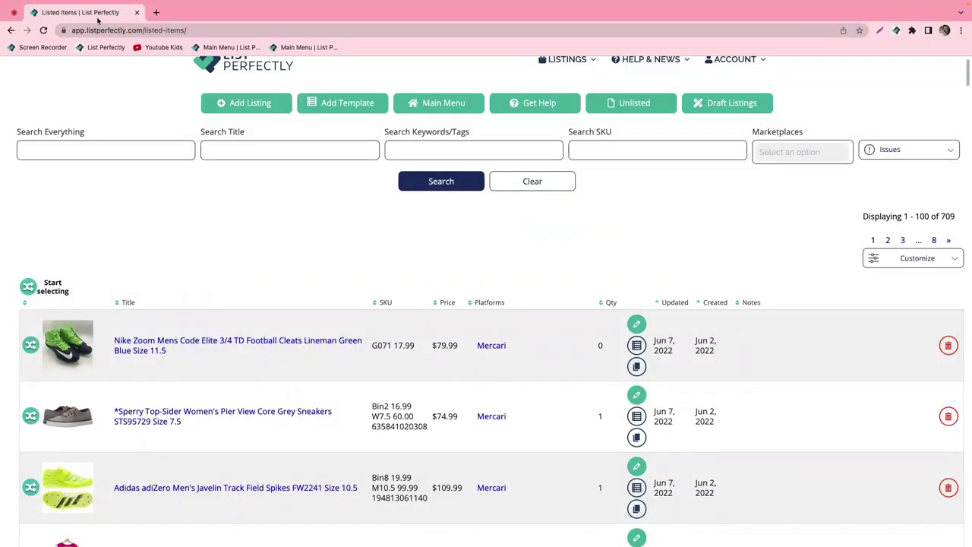
Open the List Perfectly extension's general settings from the listed items page.
scroll(258, 246, up, 1)
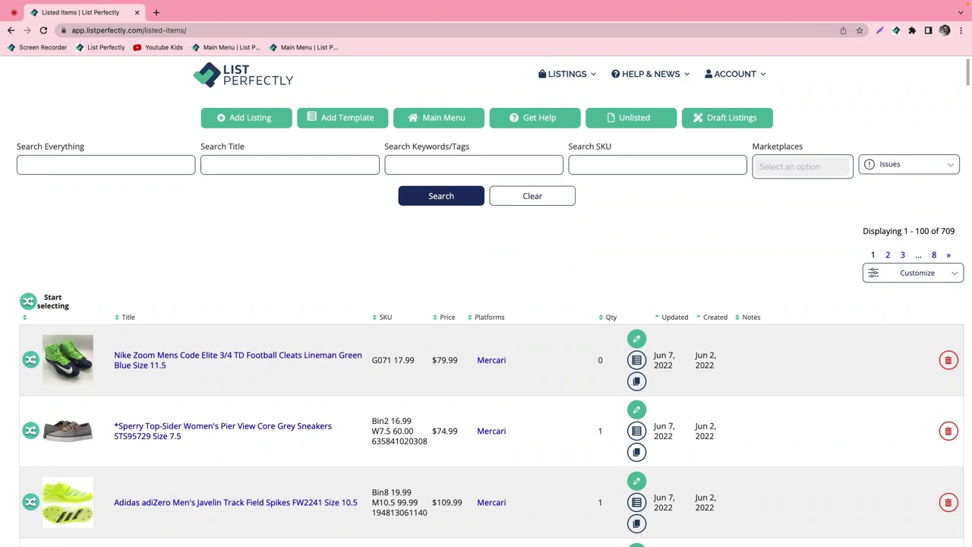
click(896, 32)
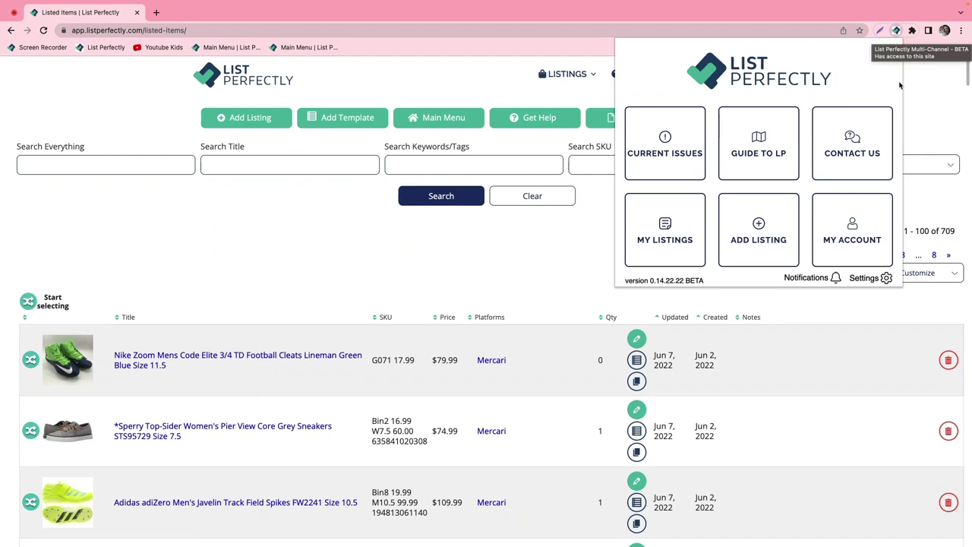
click(865, 279)
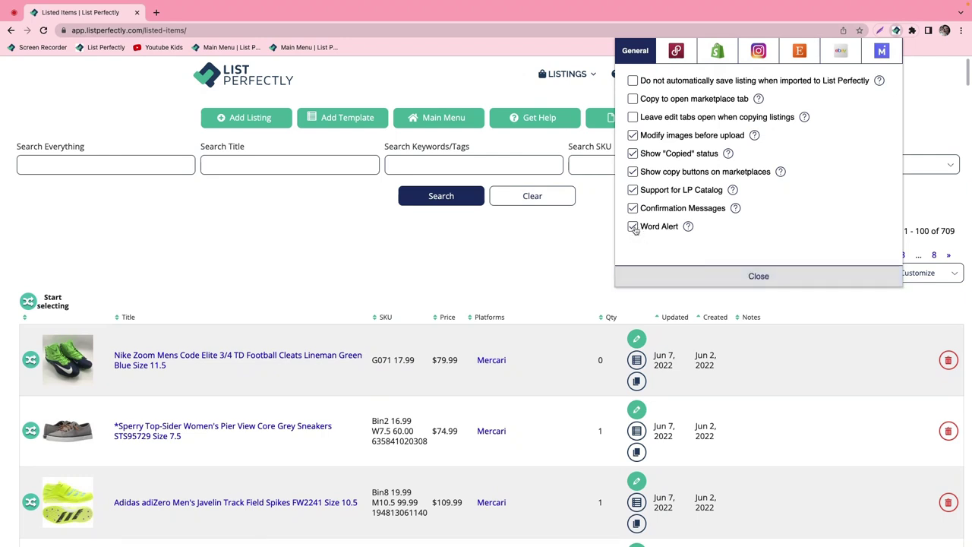
Close the extension settings and copy the Nike Zoom cleats, Sperry Top-Sider sneakers and Adidas adiZero spikes listings to eBay together.
click(660, 275)
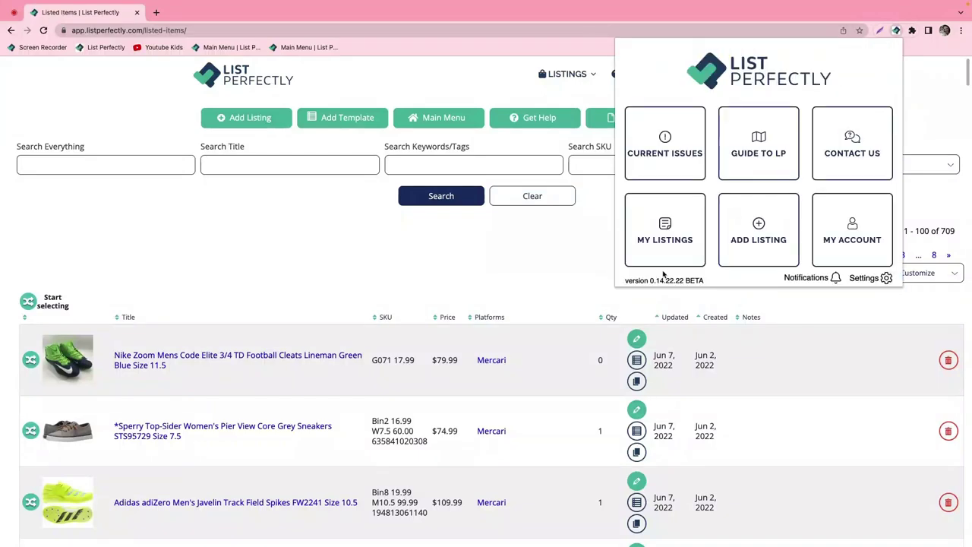
click(498, 292)
click(28, 301)
click(118, 358)
click(178, 420)
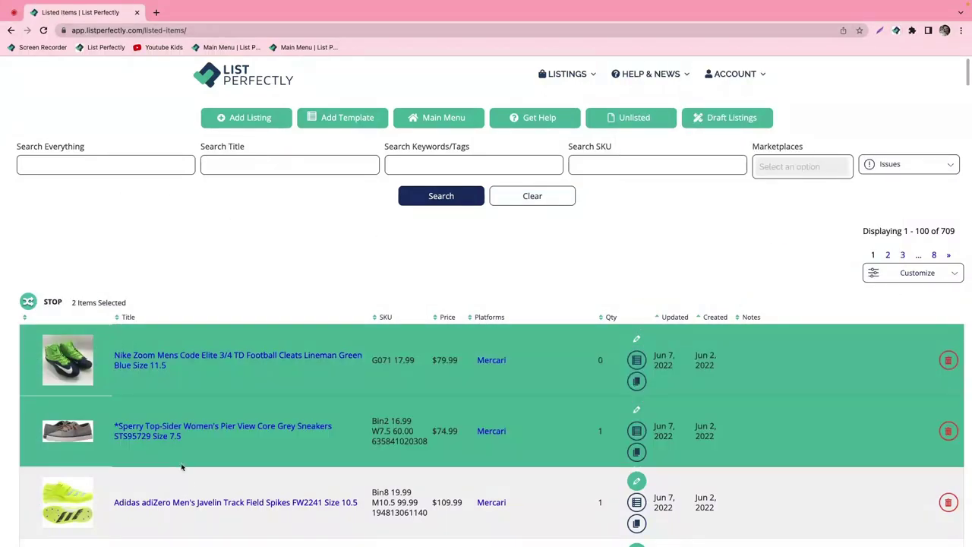
click(190, 483)
click(37, 303)
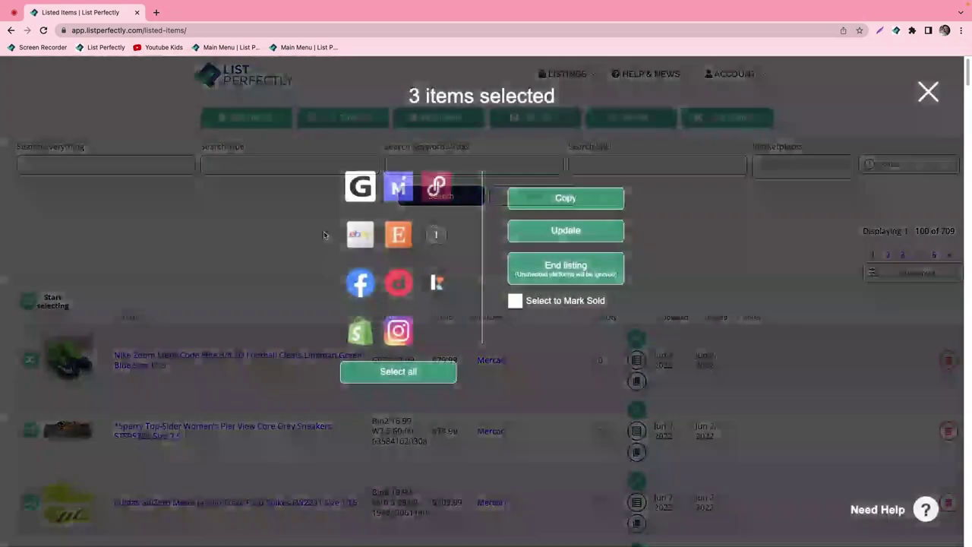
click(517, 199)
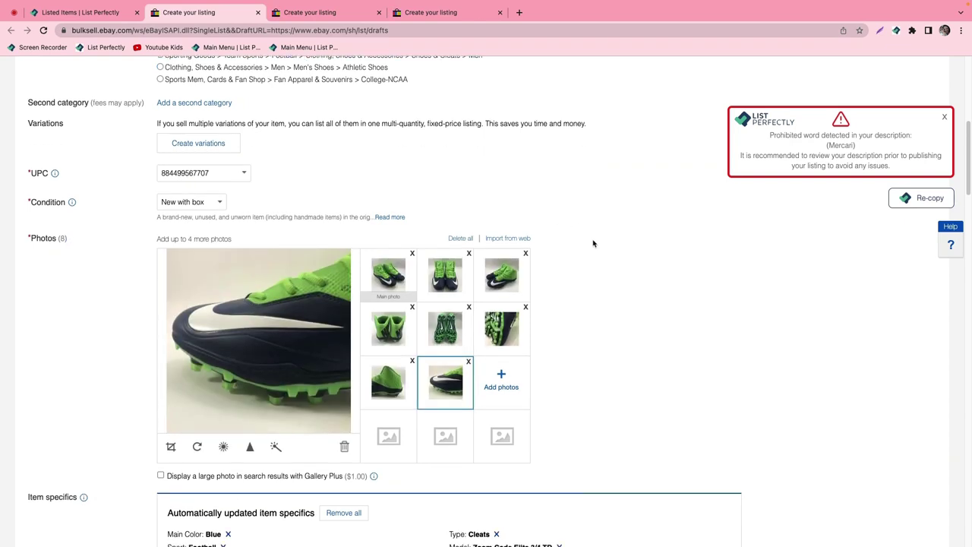
Remove the line "Thanks for looking at my Mercari listing!" and its extra blank line from the Nike cleats' eBay description.
scroll(591, 242, down, 3)
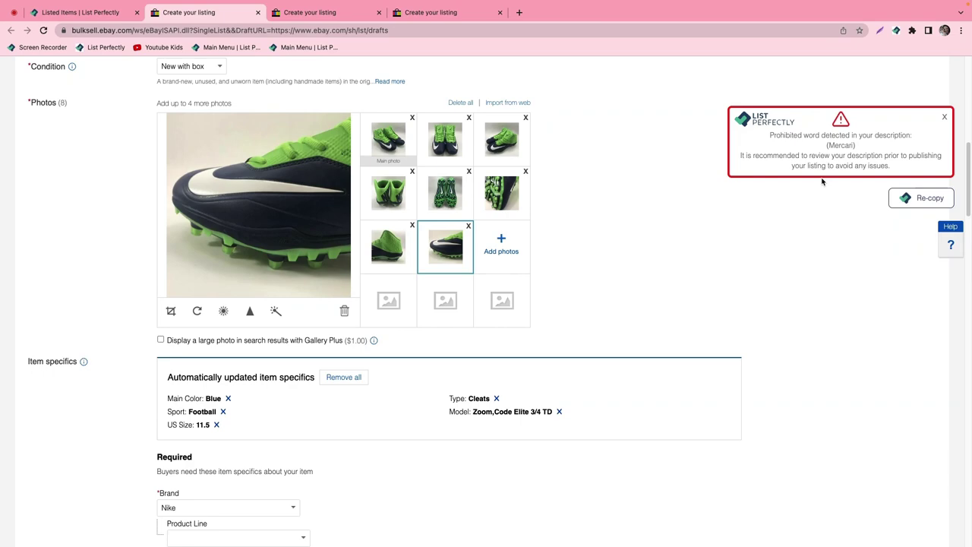
scroll(821, 181, down, 11)
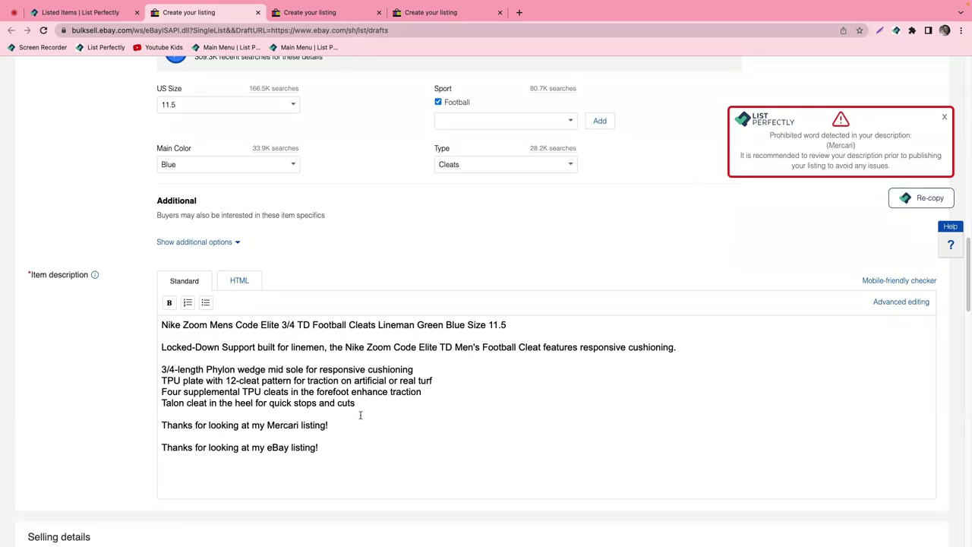
drag(334, 427, 163, 426)
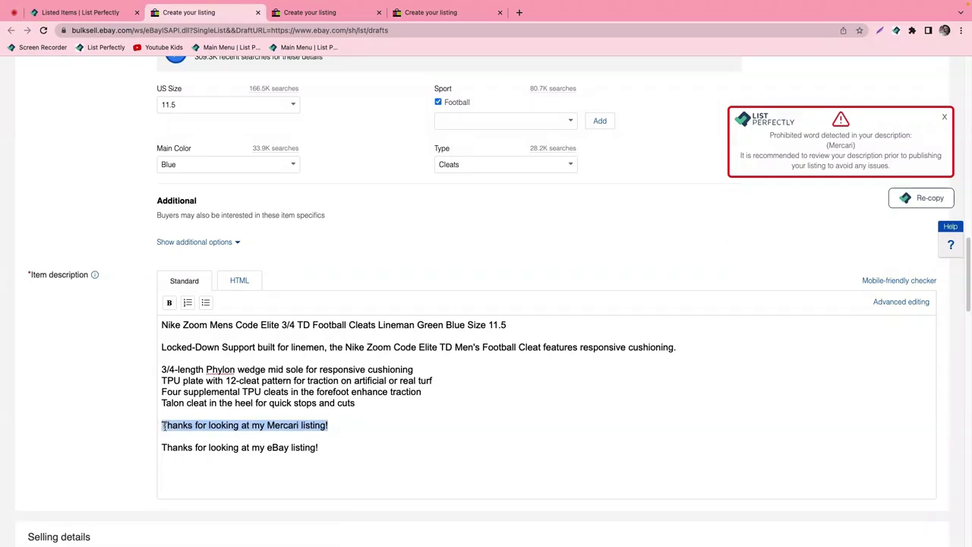
key(BackSpace)
key(BackSpace)
key(BackSpace)
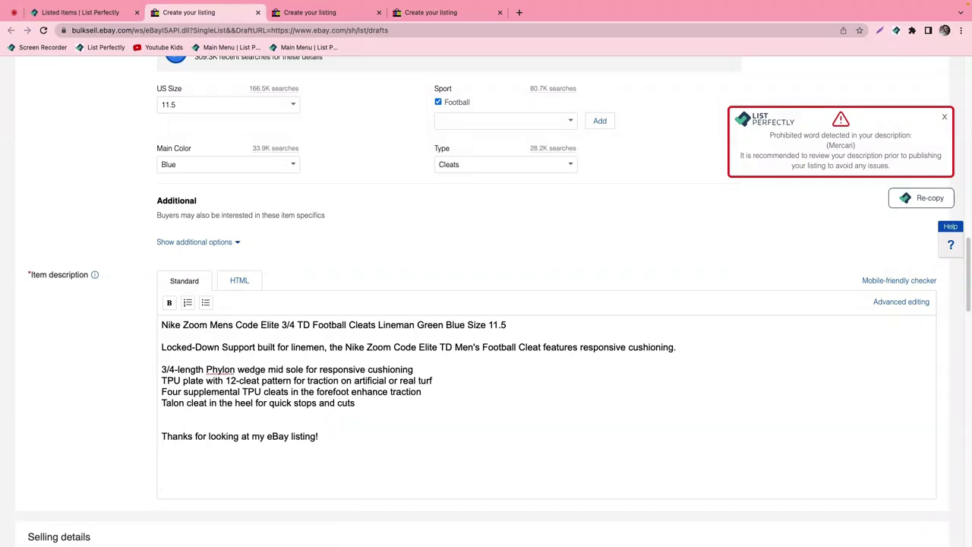
scroll(177, 427, down, 2)
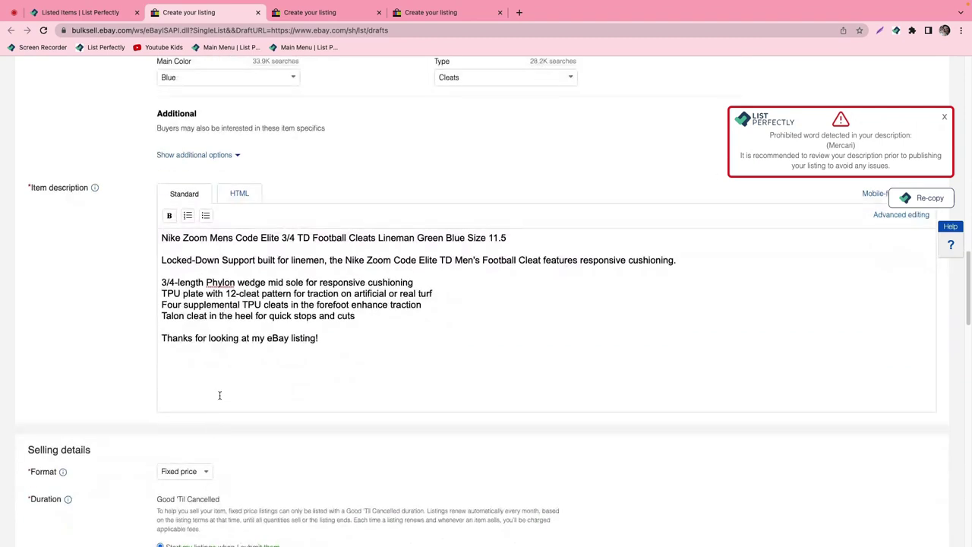
In the Sperry Top-Sider eBay form, delete "Thanks for looking at my Mercari listing!" and the spare blank line from the item description.
click(343, 13)
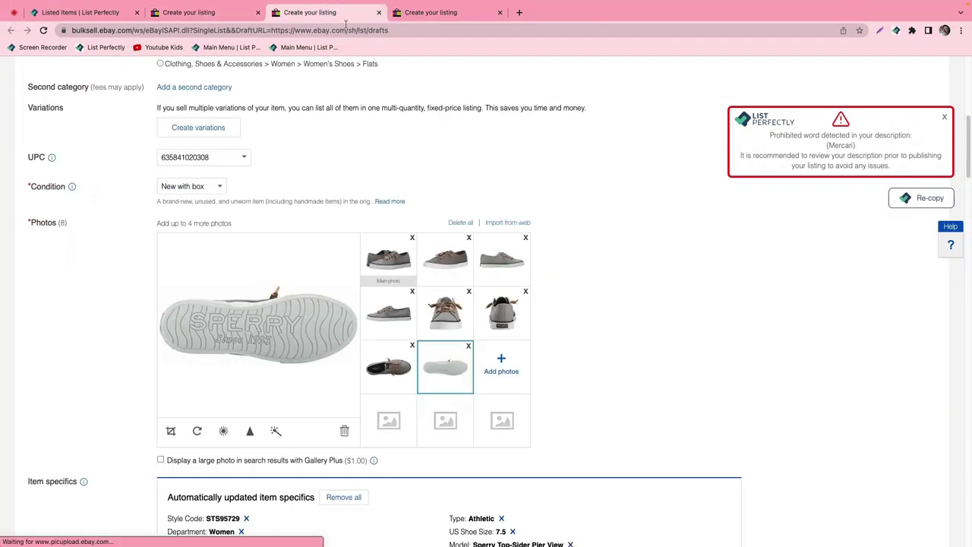
scroll(380, 205, down, 1)
scroll(384, 209, down, 6)
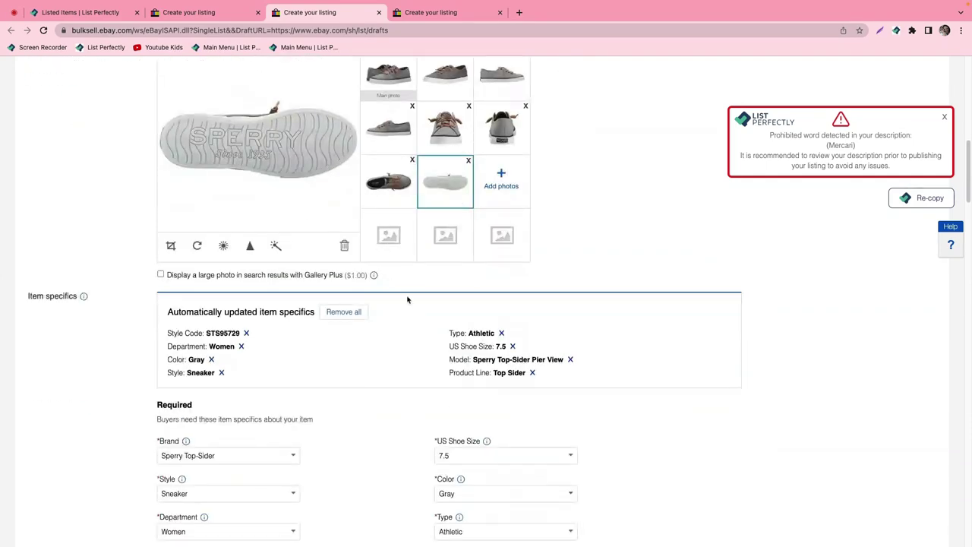
scroll(782, 240, down, 14)
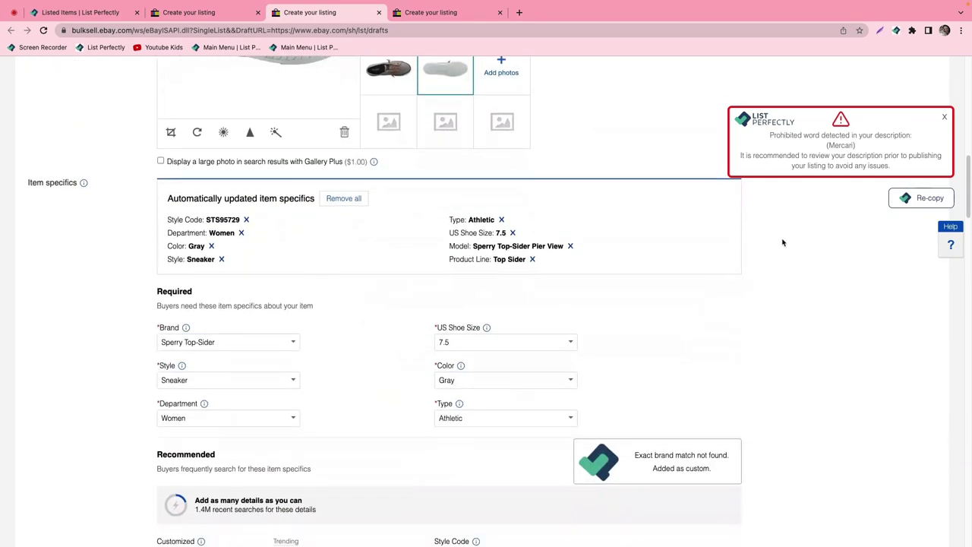
scroll(619, 311, down, 10)
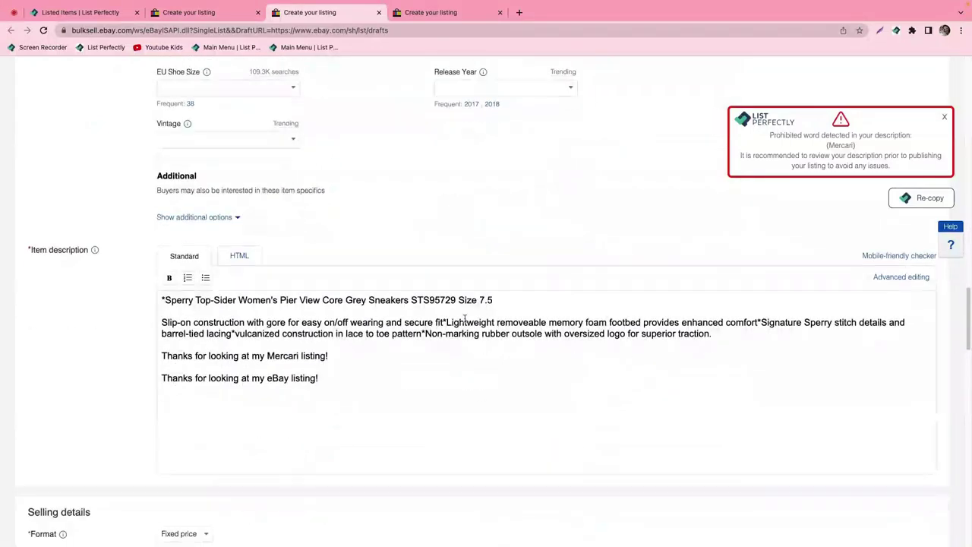
drag(331, 355, 161, 356)
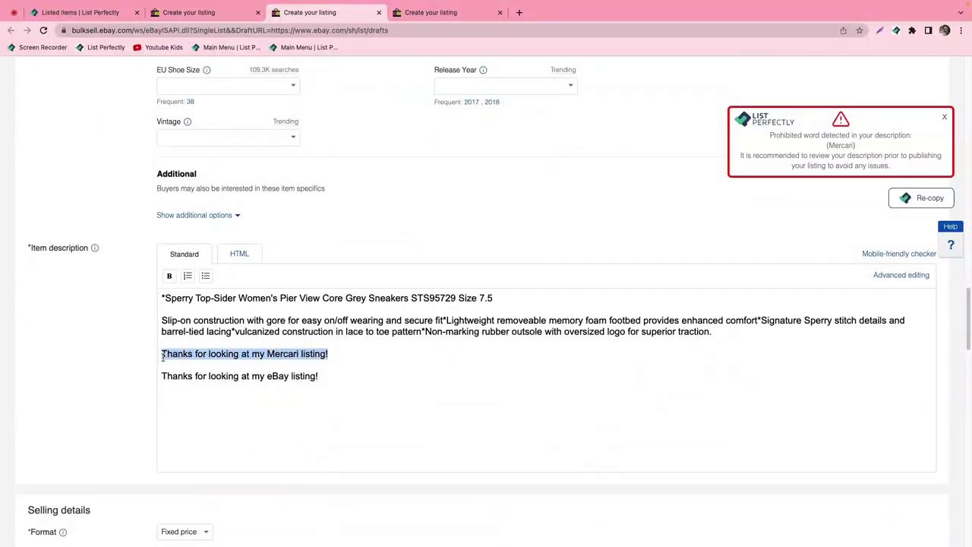
key(BackSpace)
key(BackSpace)
key(BackSpace)
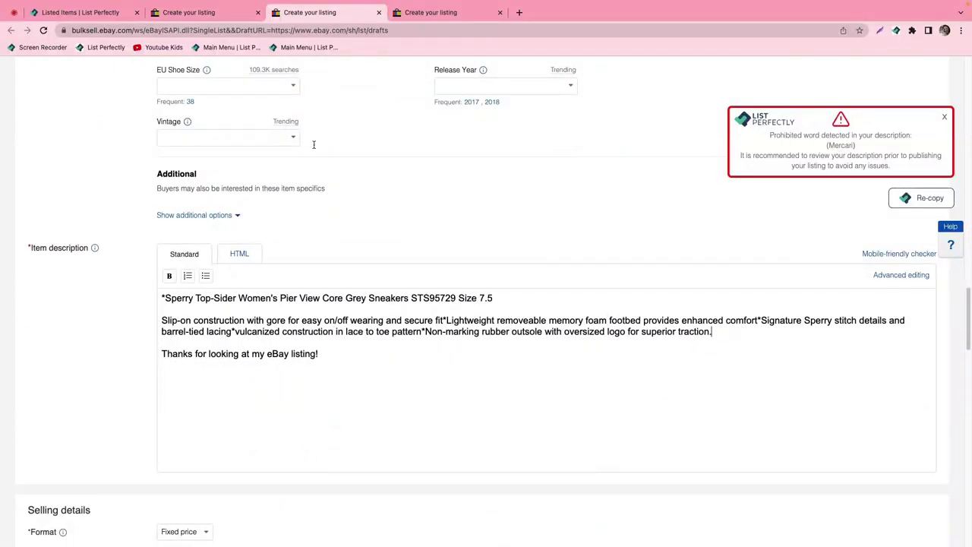
In the Adidas javelin spikes eBay form, delete "Thanks for looking at my Mercari listing!" and its blank line from the item description.
click(427, 14)
scroll(296, 339, down, 20)
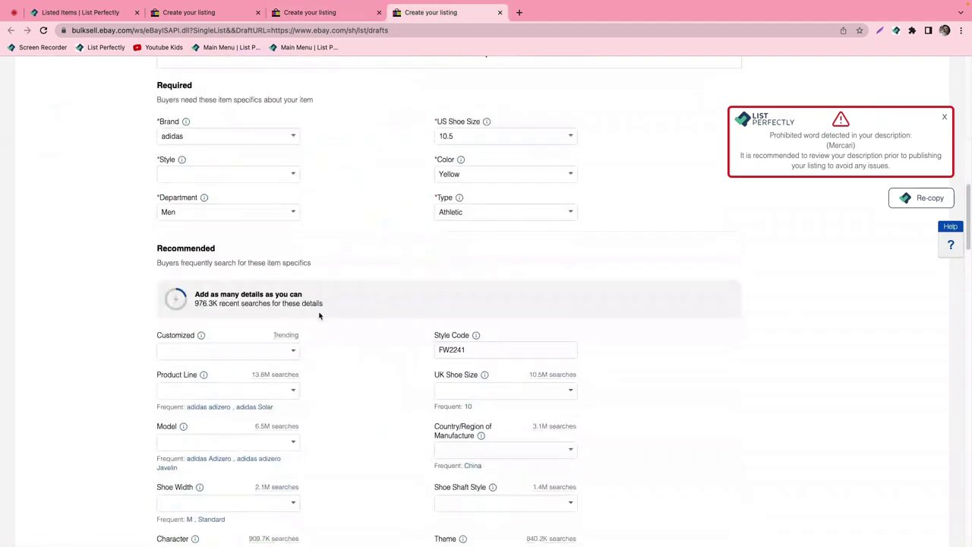
scroll(296, 339, down, 5)
scroll(293, 341, up, 10)
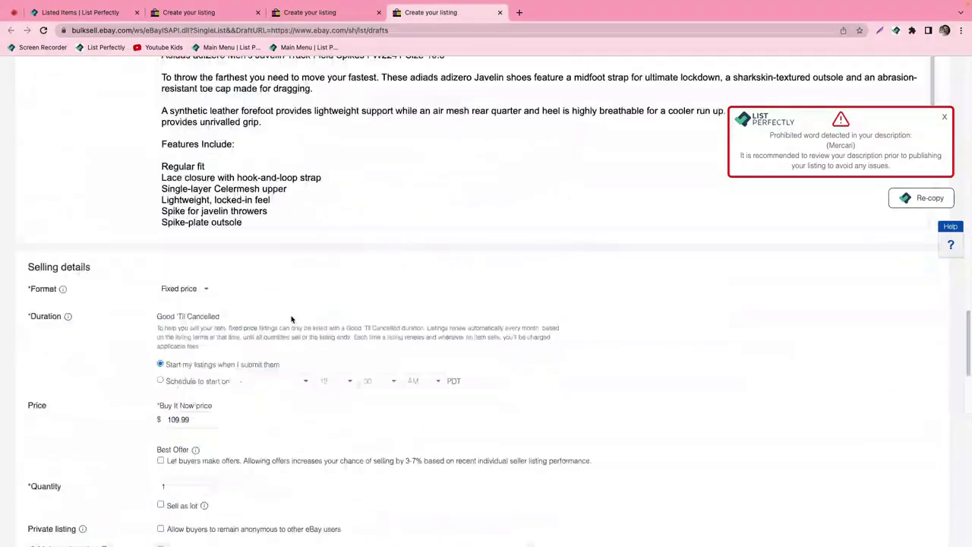
scroll(292, 440, down, 5)
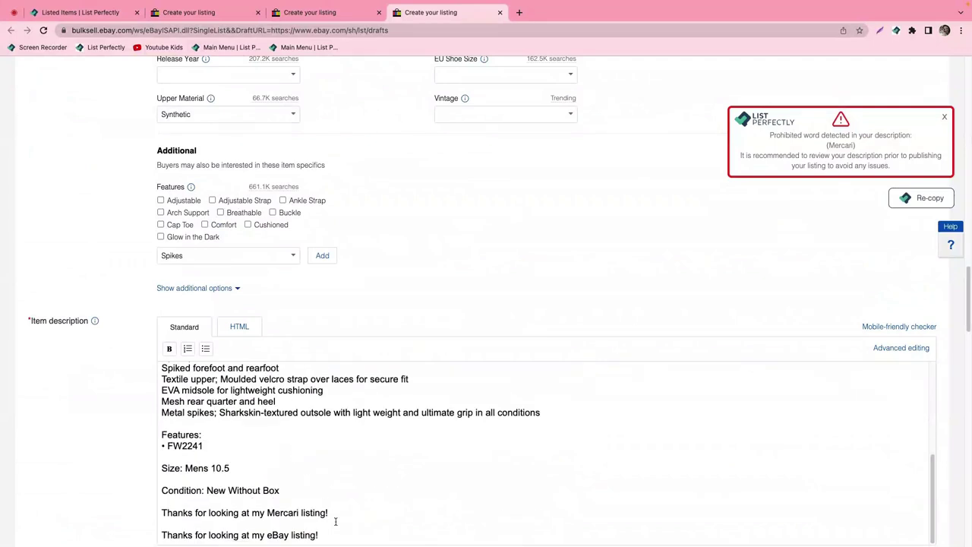
drag(335, 520, 145, 507)
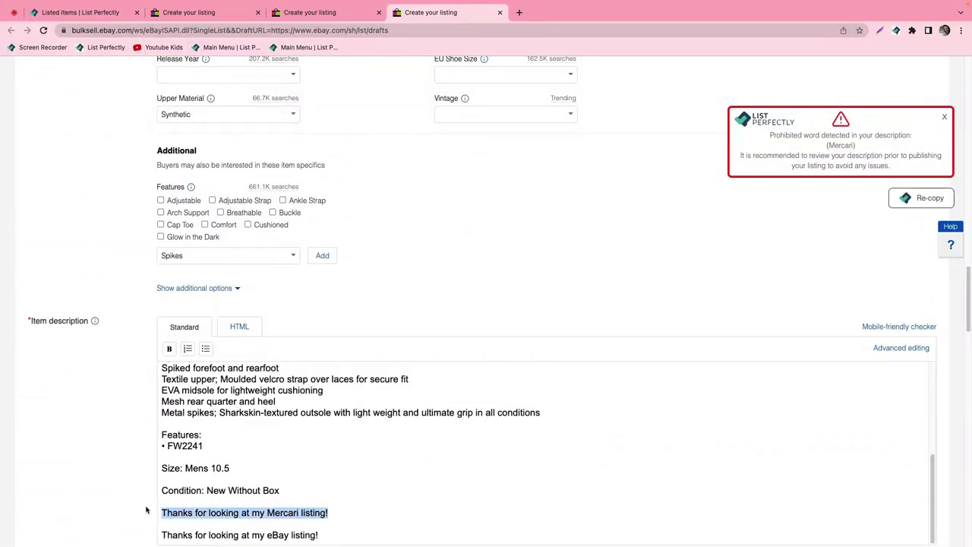
key(BackSpace)
key(BackSpace)
key(BackSpace)
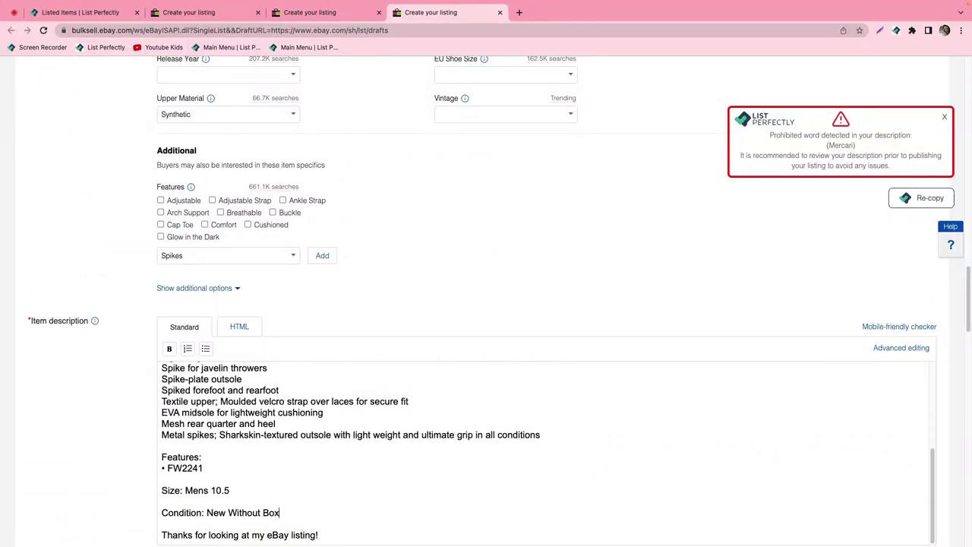
scroll(514, 311, down, 3)
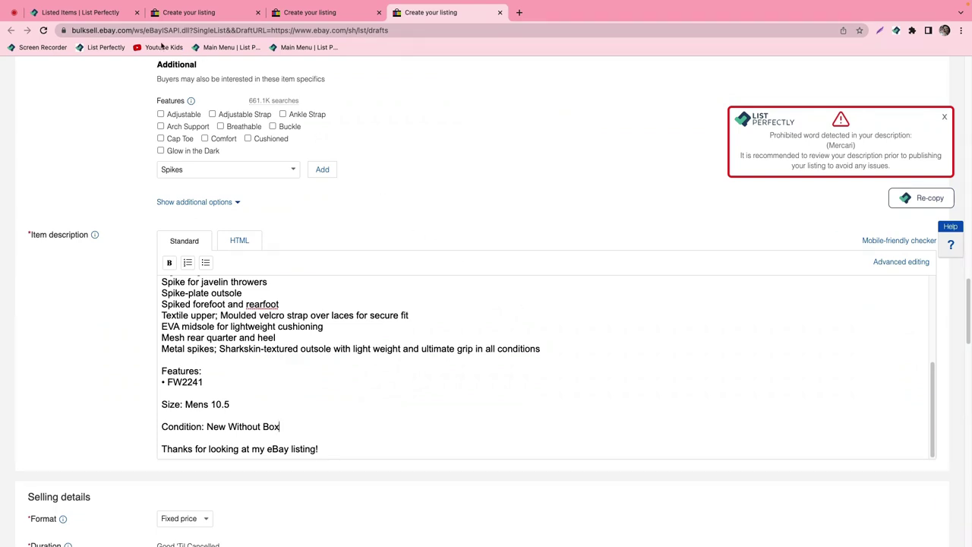
Open the Under Armour Men's Golf Polo listing for editing in List Perfectly and show its separate marketplace titles.
click(72, 12)
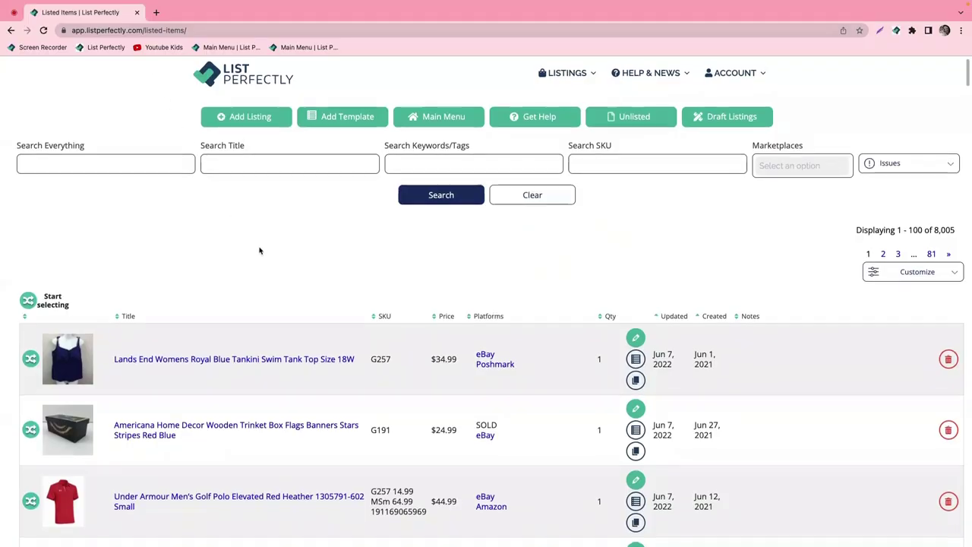
scroll(259, 251, down, 1)
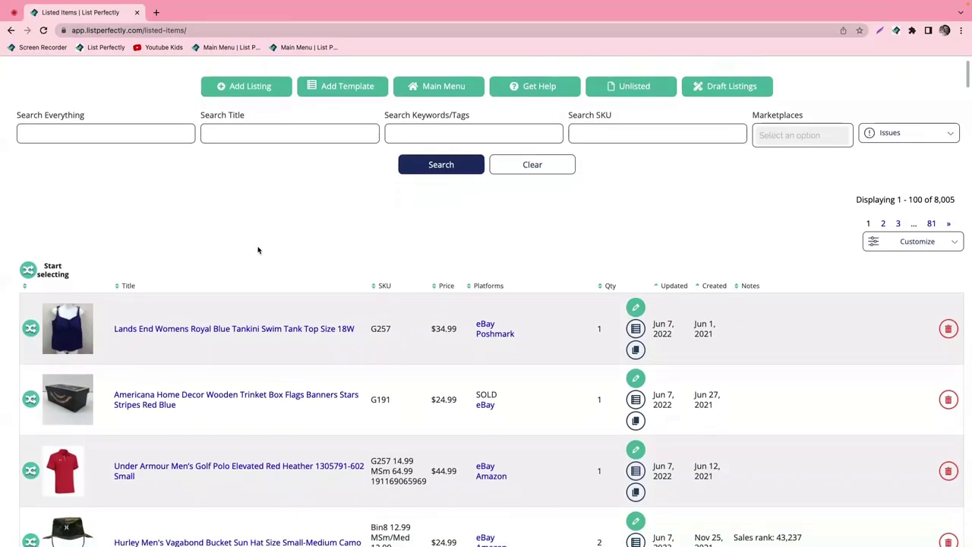
click(636, 445)
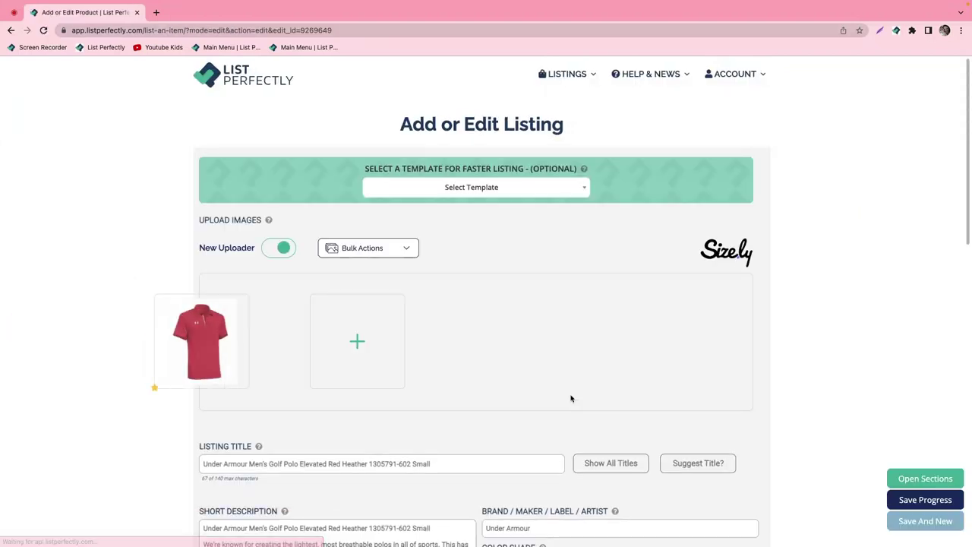
scroll(569, 397, down, 3)
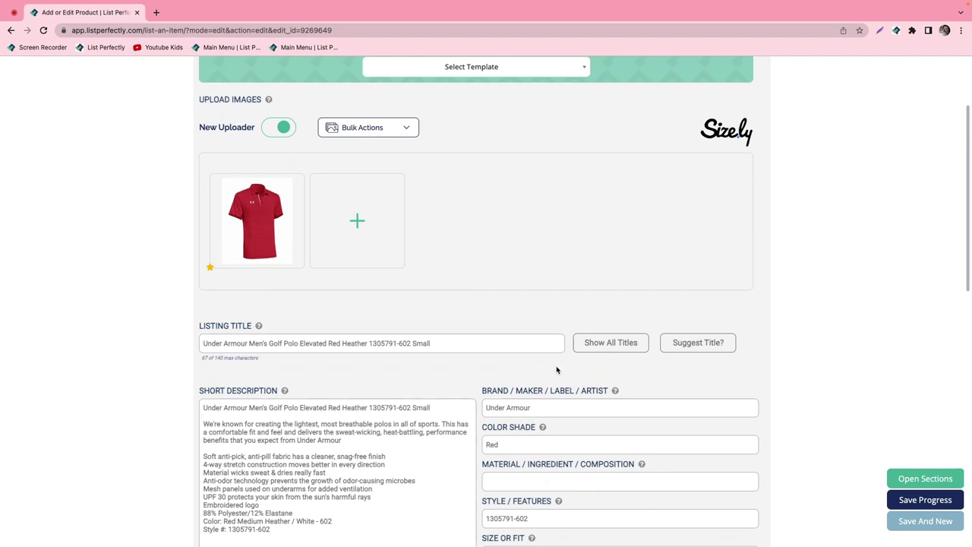
scroll(531, 370, down, 1)
scroll(519, 371, down, 1)
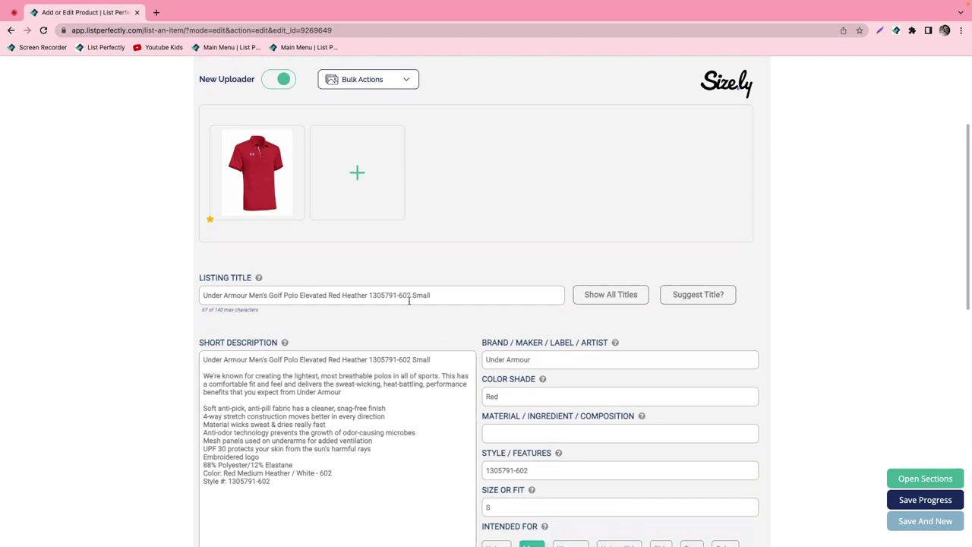
click(599, 301)
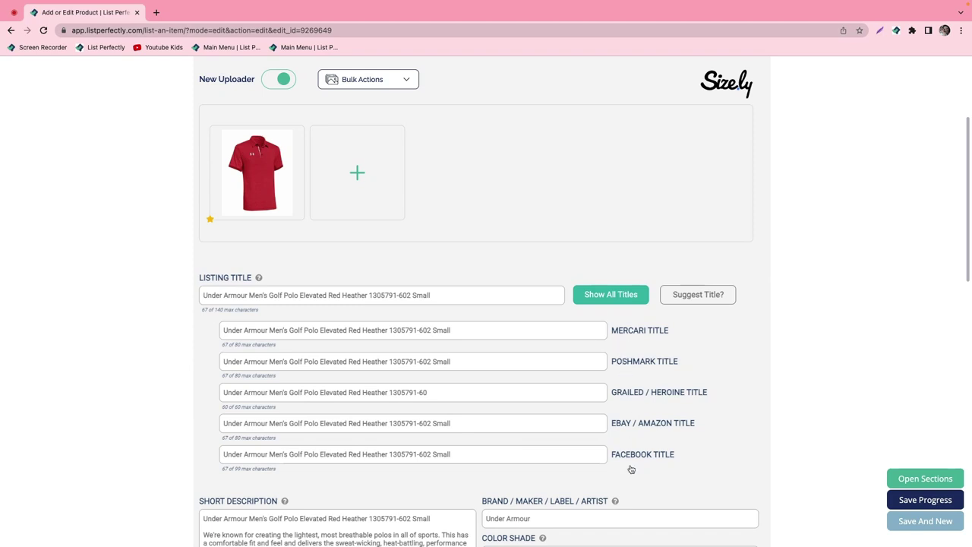
Replace "Small" with "NWT" in the polo's Mercari and eBay / Amazon titles, and update the listing.
drag(501, 330, 430, 327)
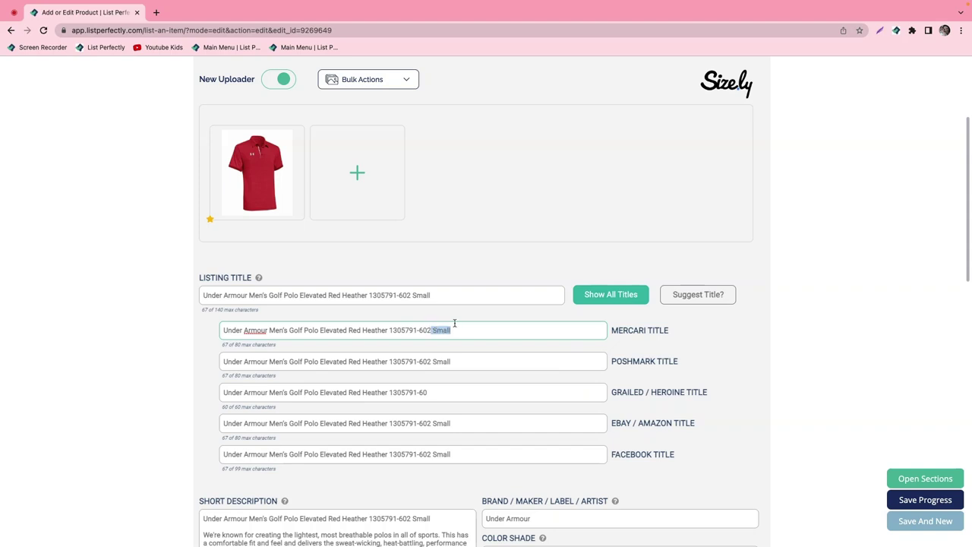
text(NE)
double_click(439, 424)
key(BackSpace)
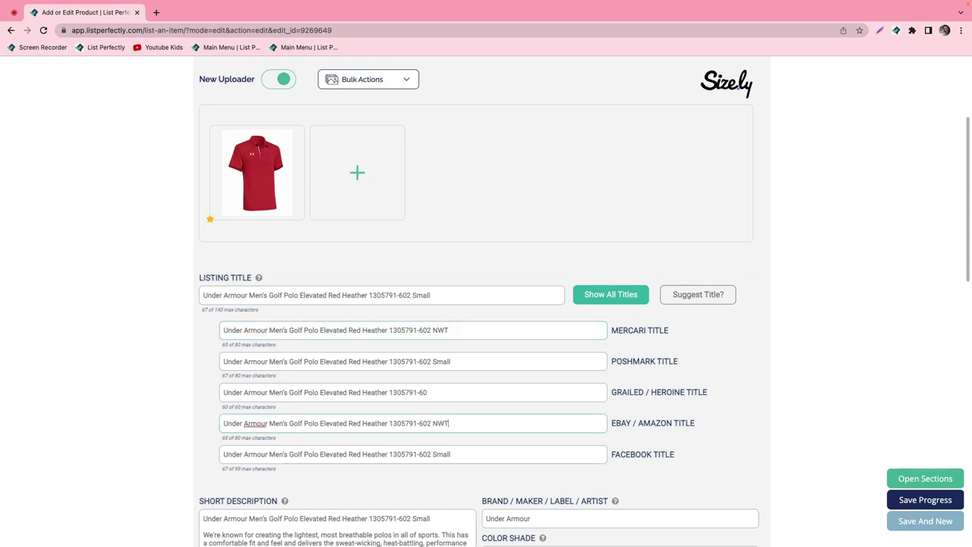
scroll(308, 425, down, 15)
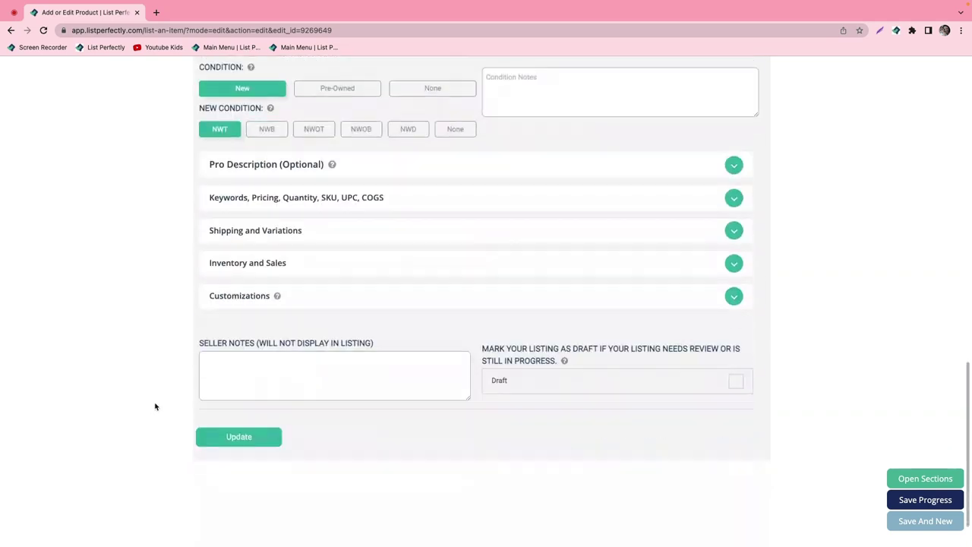
scroll(152, 406, up, 12)
scroll(174, 402, down, 15)
click(228, 391)
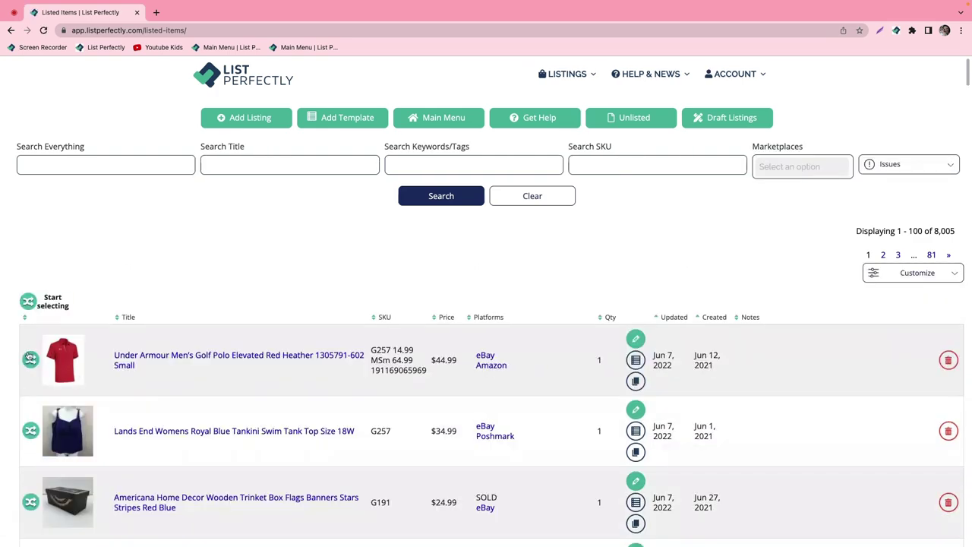
Copy the Under Armour polo listing to Mercari and eBay, and check the title and details in both forms.
click(30, 358)
click(404, 196)
click(360, 233)
click(566, 198)
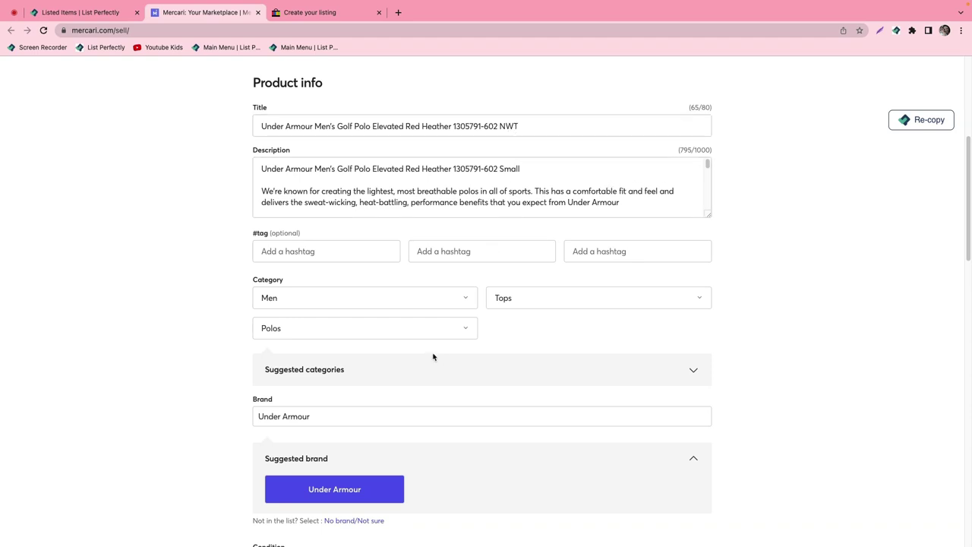
scroll(441, 357, down, 5)
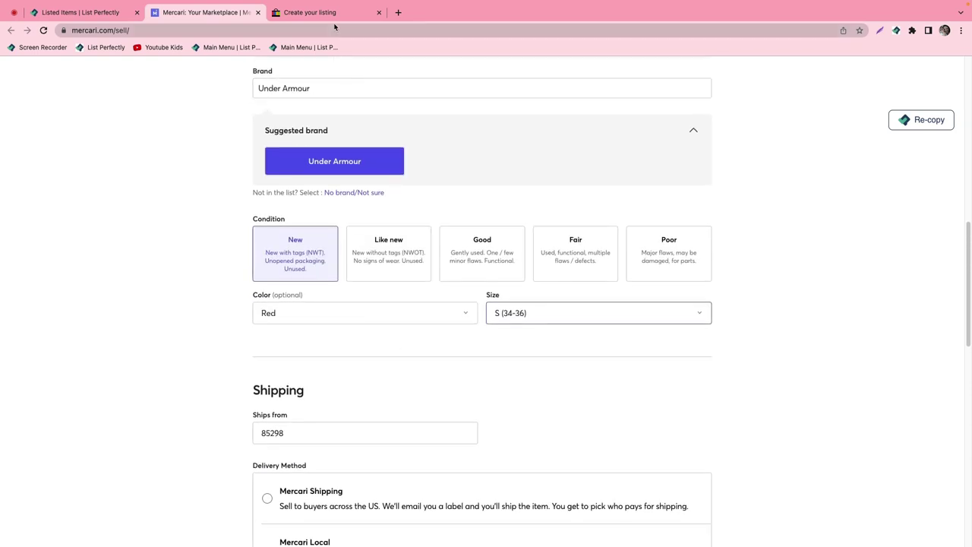
click(334, 21)
scroll(407, 216, up, 8)
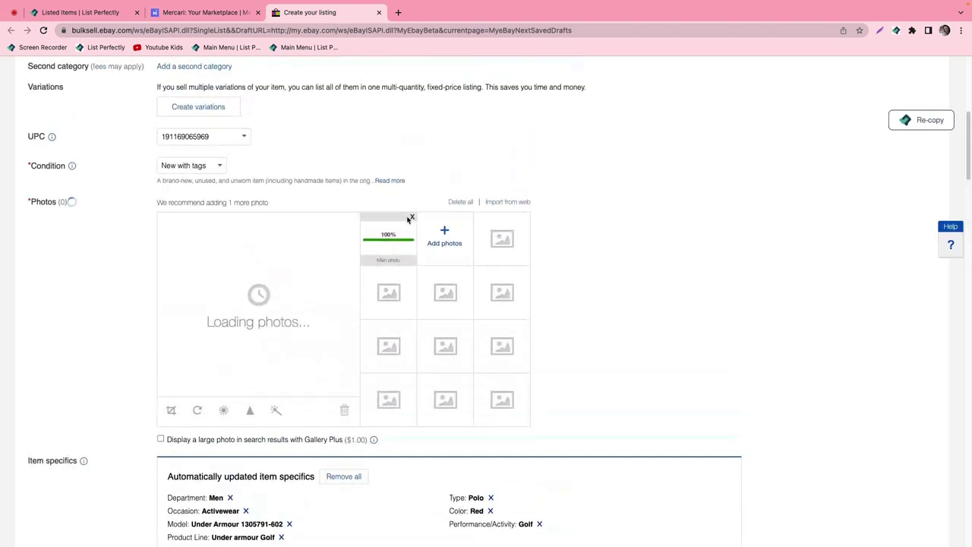
scroll(407, 216, up, 1)
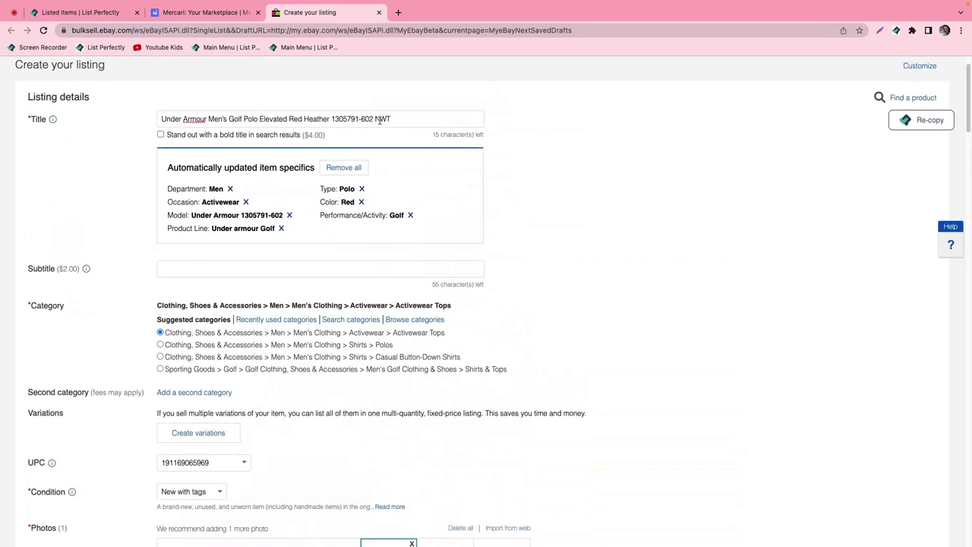
In List Perfectly, open the Adidas PowerAlley 3 cleats listing, change "Men's" to "Mens" in its title and append "NWT".
scroll(377, 120, up, 1)
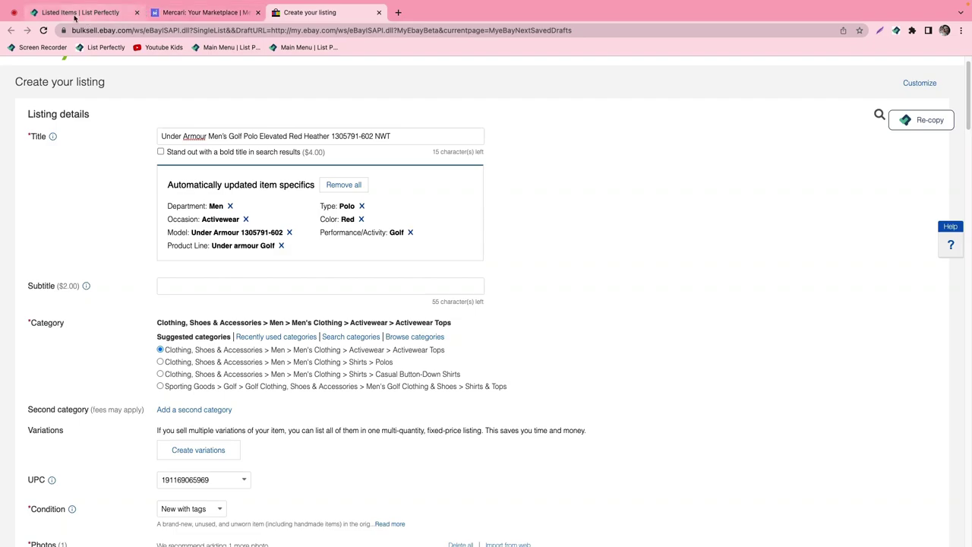
click(22, 16)
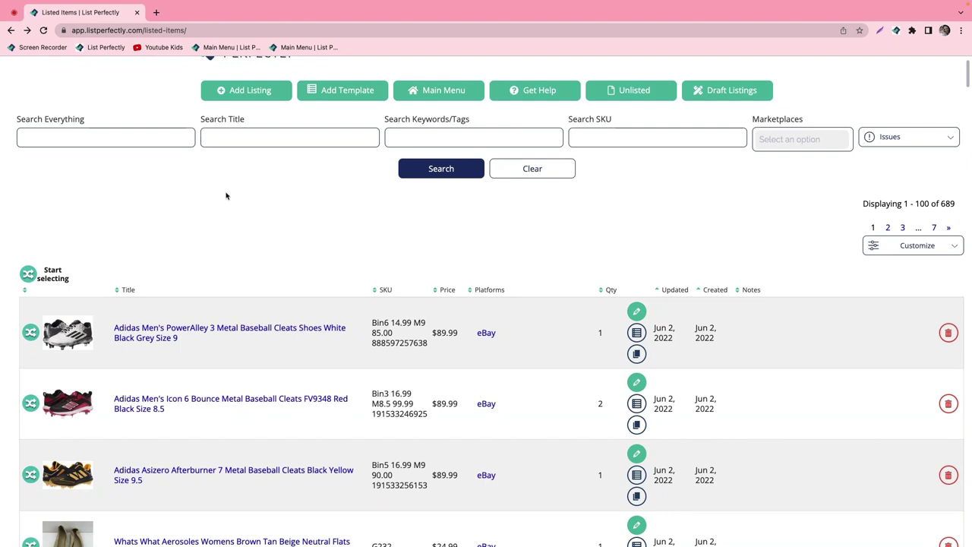
click(636, 311)
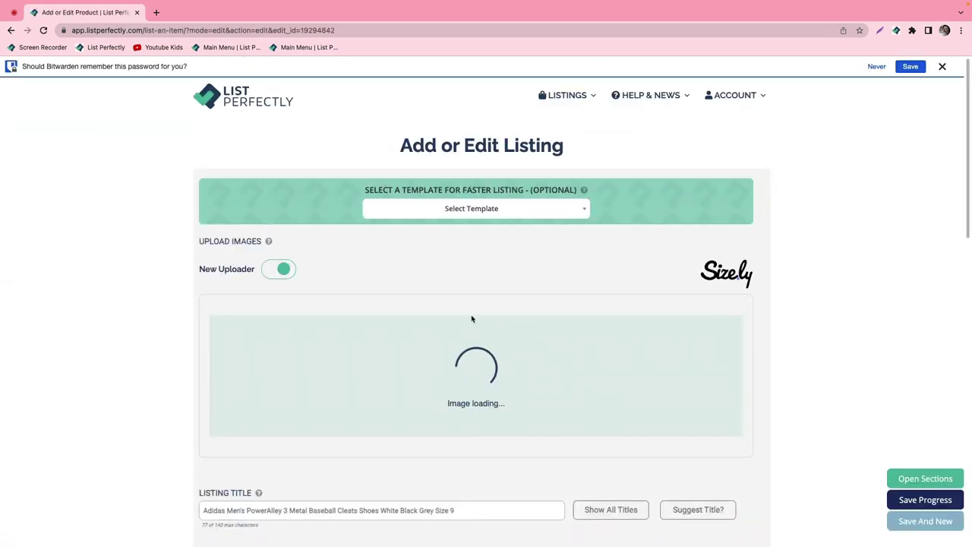
scroll(372, 315, down, 5)
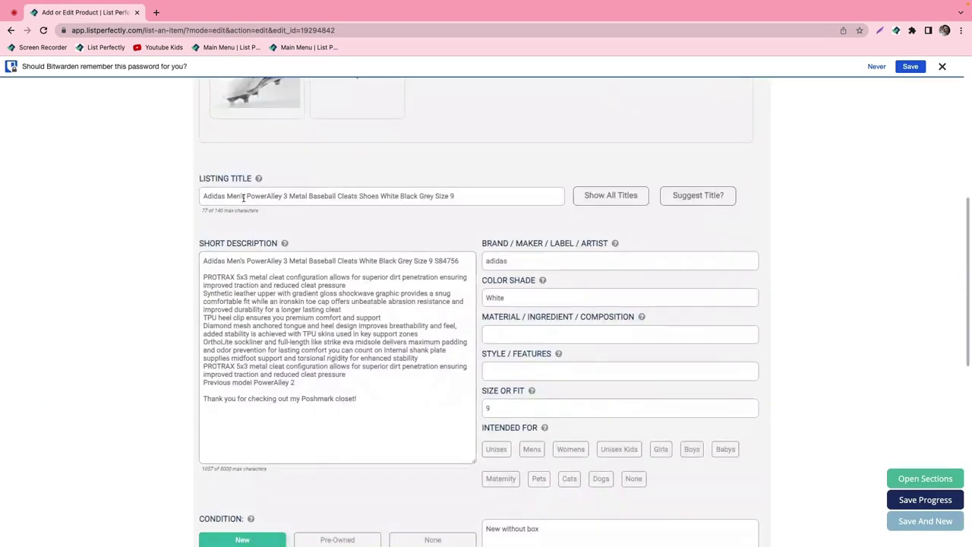
key(BackSpace)
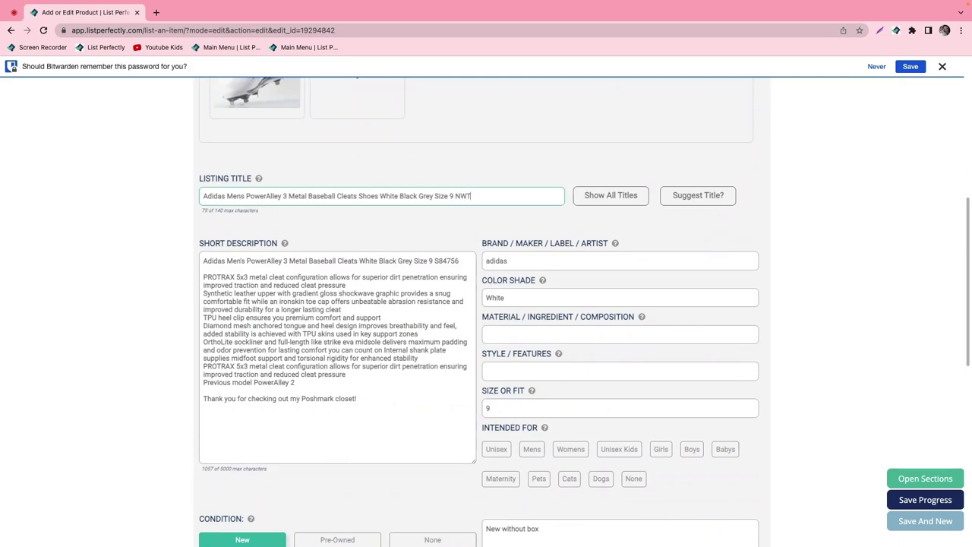
scroll(548, 237, down, 5)
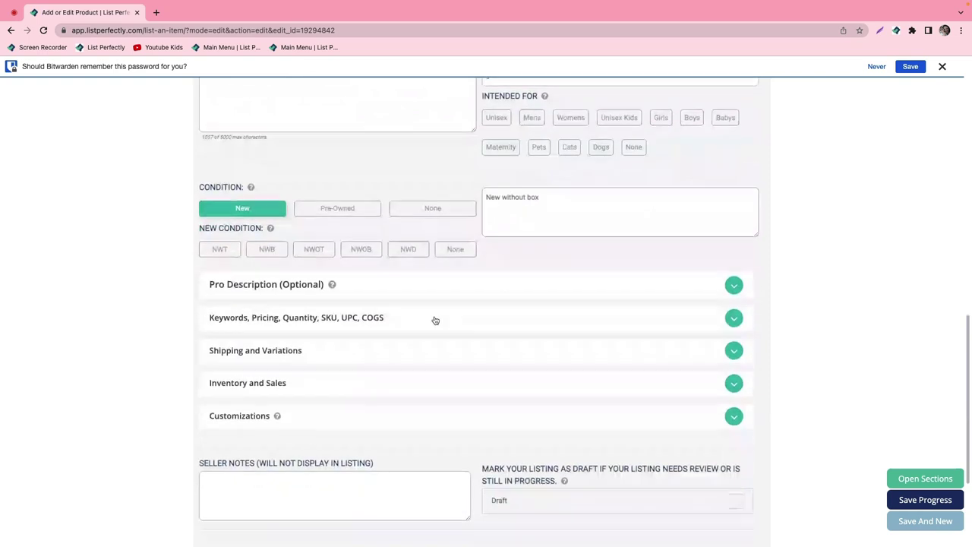
Set the PowerAlley 3 cleats' price to 84.99 and update the listing.
click(306, 319)
scroll(585, 406, down, 1)
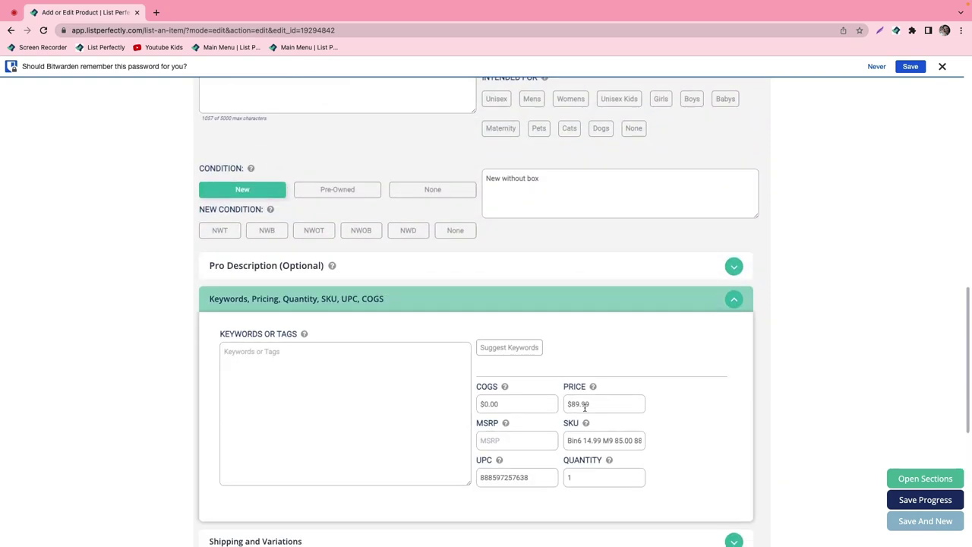
triple_click(584, 404)
text(840.)
scroll(562, 402, down, 5)
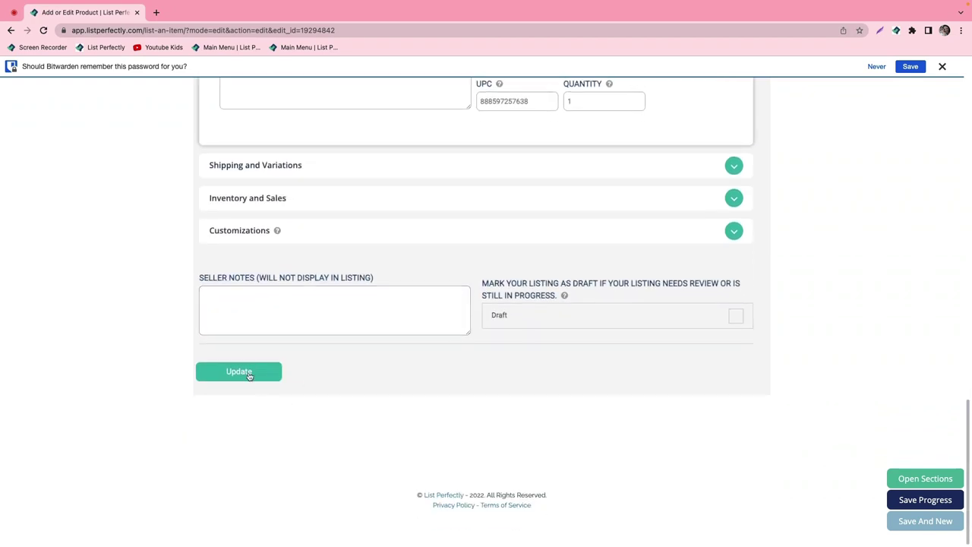
click(255, 376)
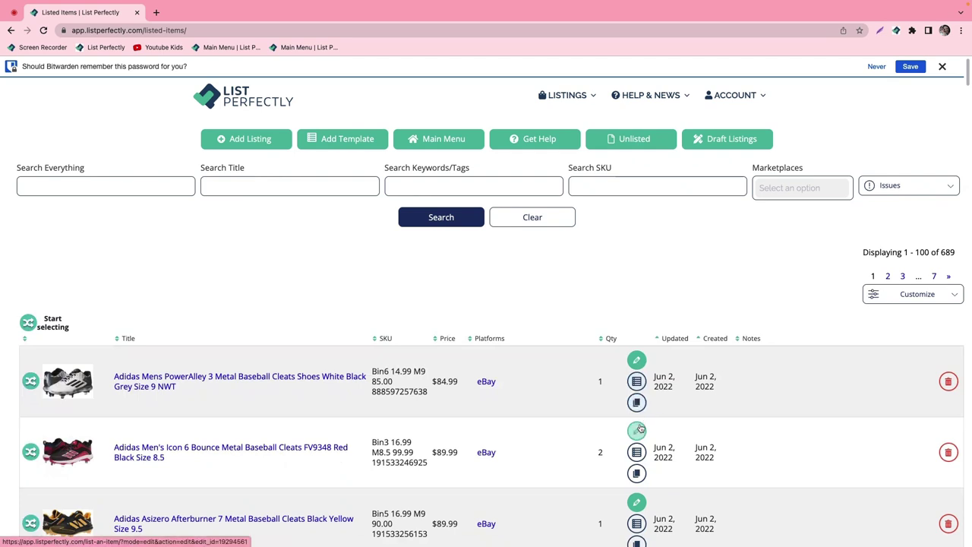
Open the Adidas Icon 6 Bounce cleats listing for editing and append "NWT" to its title.
click(638, 431)
scroll(465, 456, down, 2)
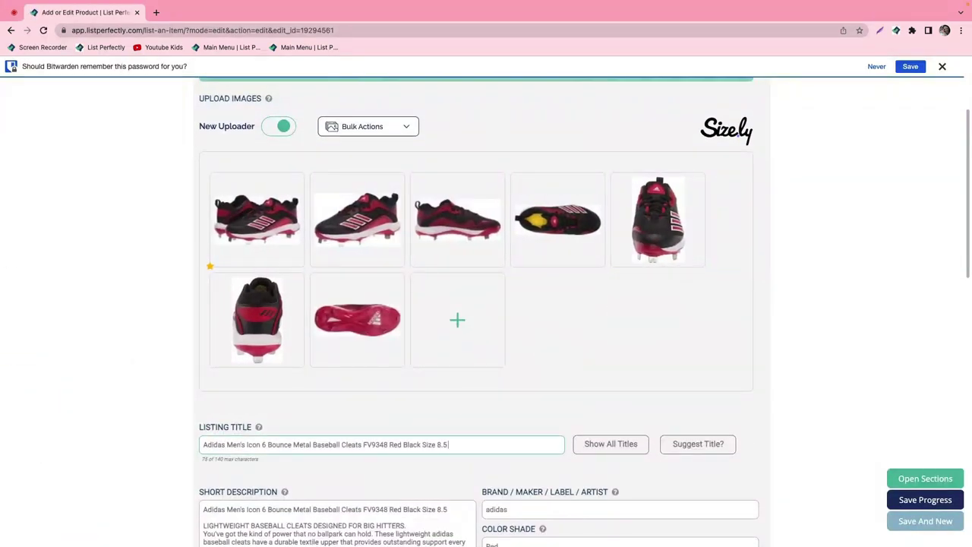
scroll(441, 403, down, 10)
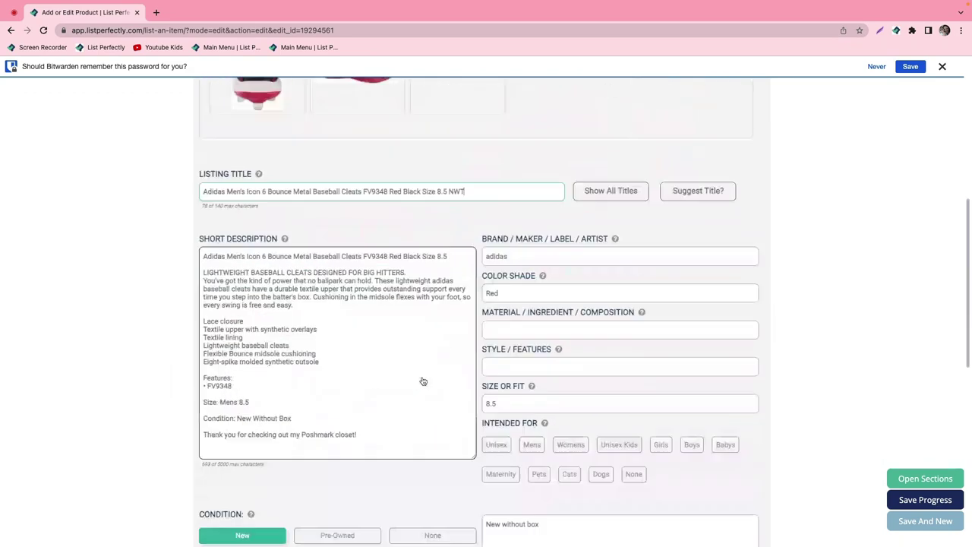
Set the Icon 6 Bounce cleats' price to 84.99 and update the listing.
click(425, 373)
scroll(509, 435, down, 2)
drag(595, 393, 543, 392)
text(84.99)
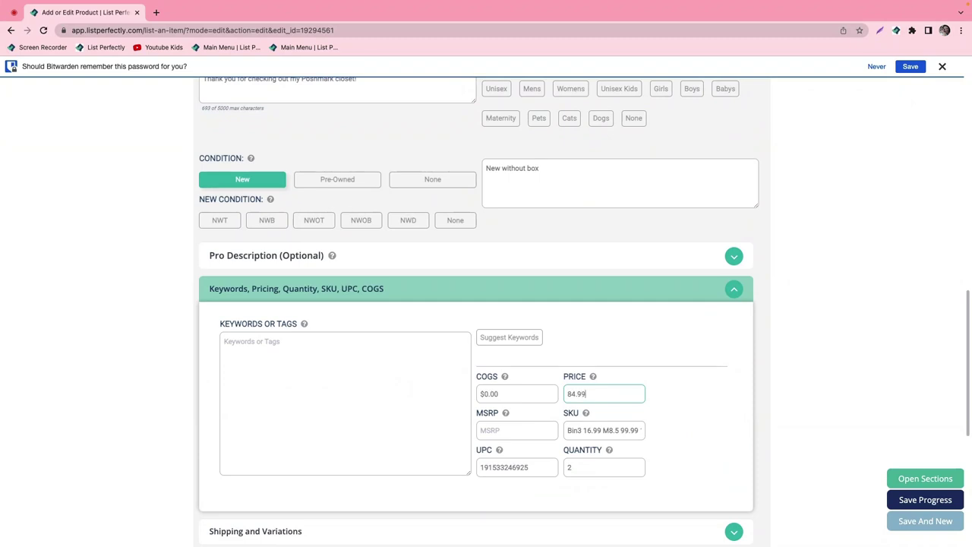
scroll(541, 388, down, 5)
click(237, 385)
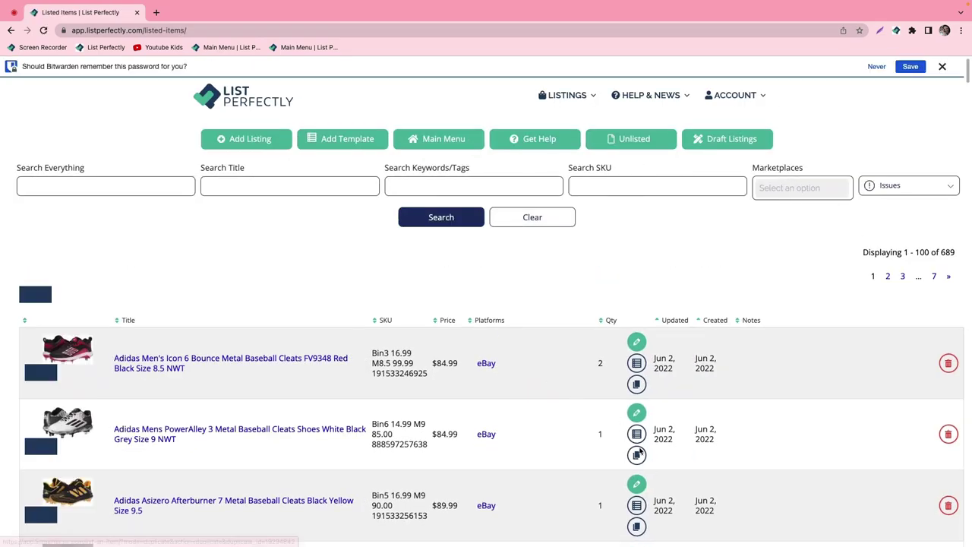
Open the Adidas Asizero Afterburner 7 cleats listing for editing and append "NWT" to its title.
click(636, 501)
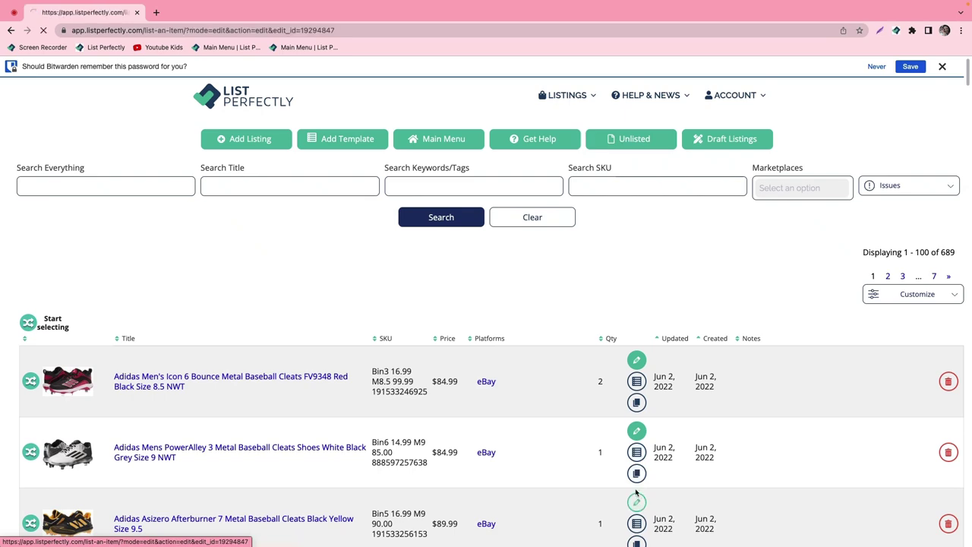
scroll(467, 265, down, 10)
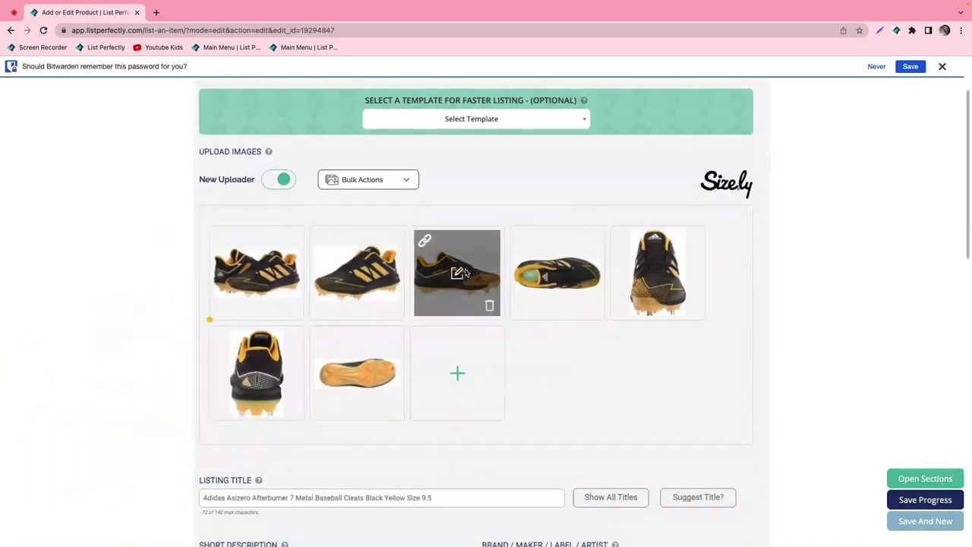
scroll(452, 262, up, 6)
click(446, 256)
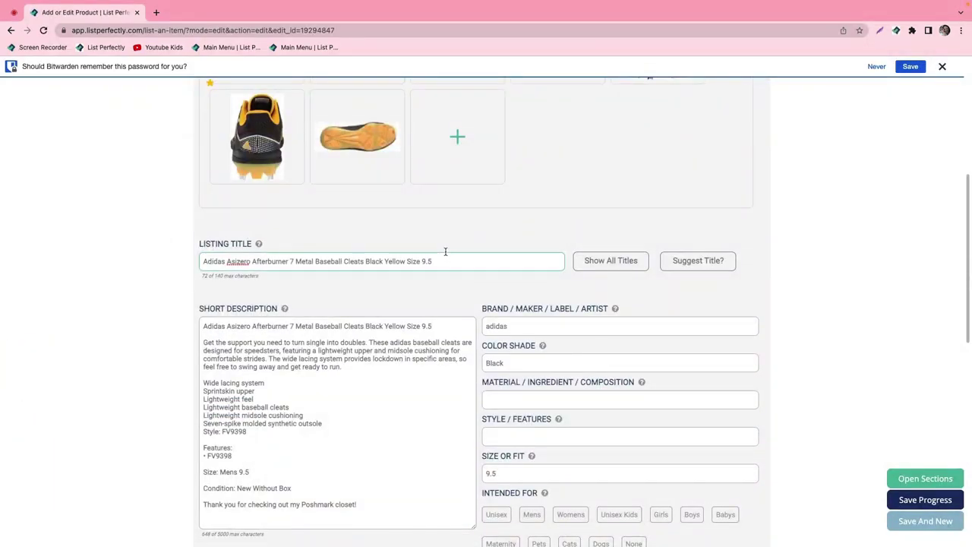
triple_click(446, 257)
click(439, 260)
Set the Afterburner 7 cleats' price to 84.99 and update the listing.
scroll(463, 303, down, 8)
click(307, 219)
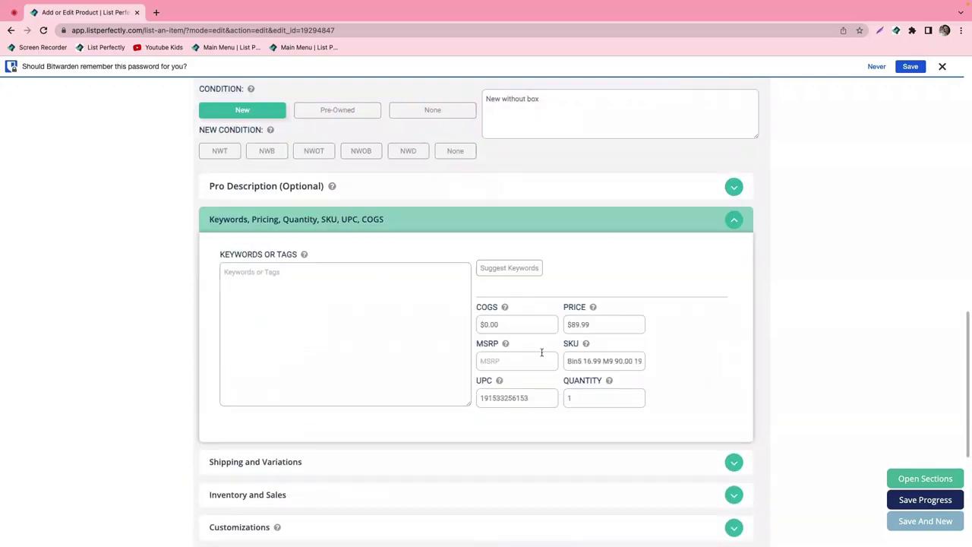
drag(591, 325, 538, 328)
text(84.)
scroll(531, 341, down, 5)
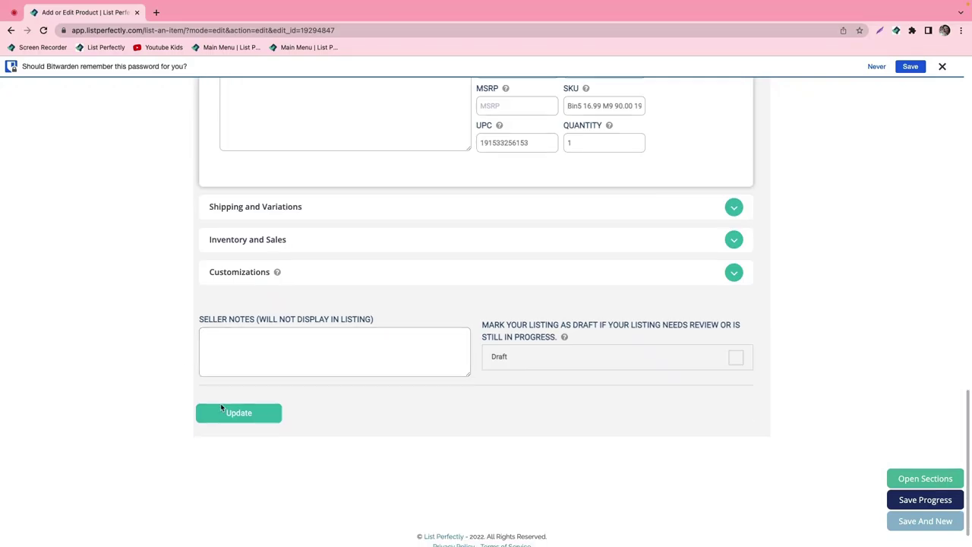
click(228, 412)
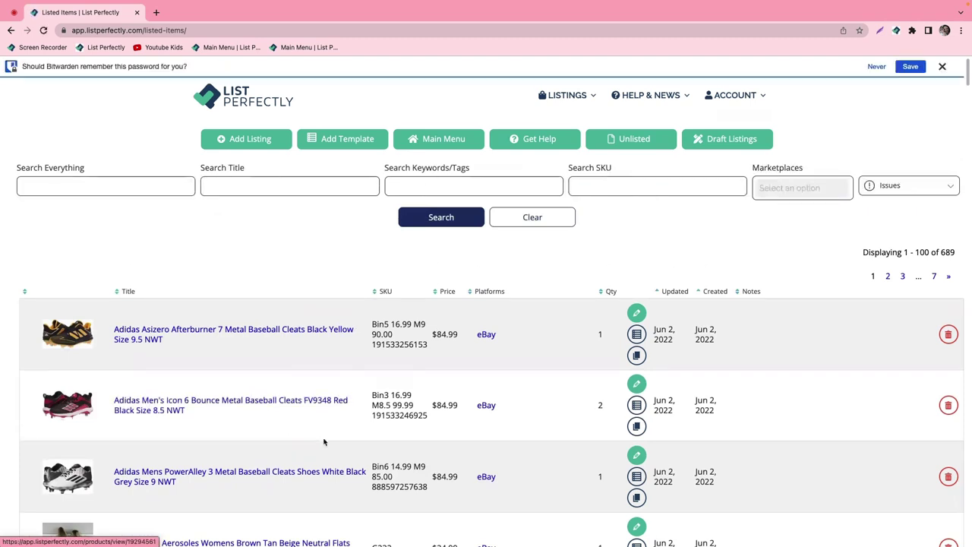
Bulk-select the Afterburner 7, Icon 6 Bounce and PowerAlley 3 cleats listings and finish the selection.
scroll(335, 411, down, 1)
scroll(335, 411, down, 1)
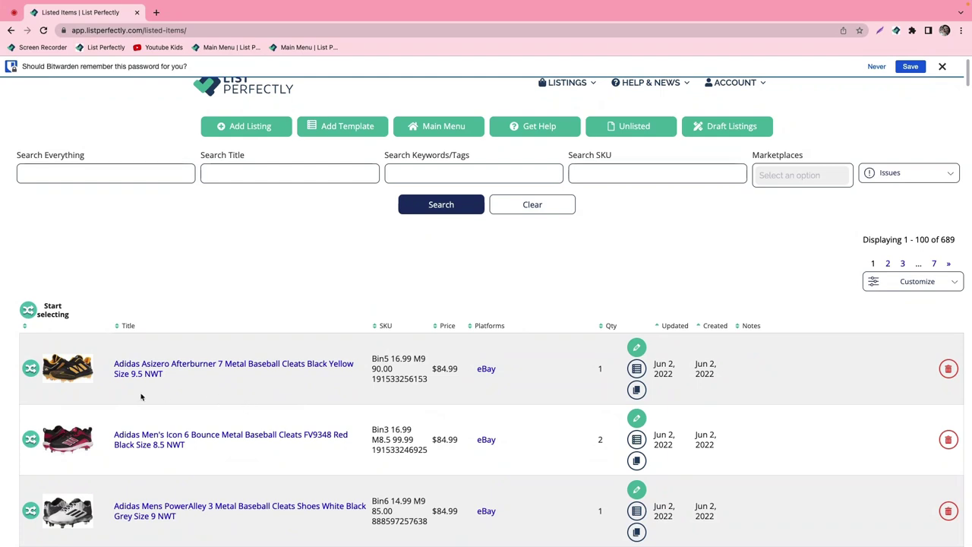
click(30, 309)
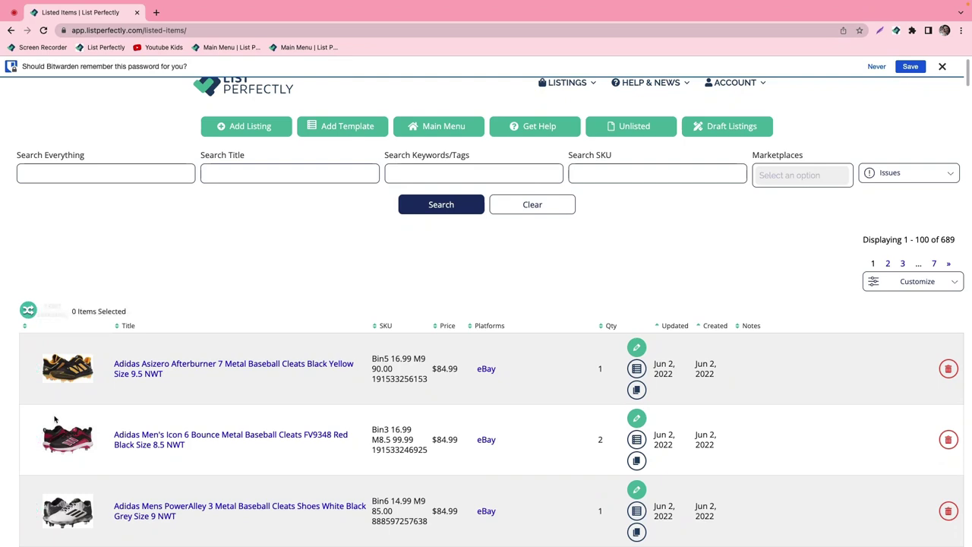
click(81, 378)
click(106, 443)
click(100, 503)
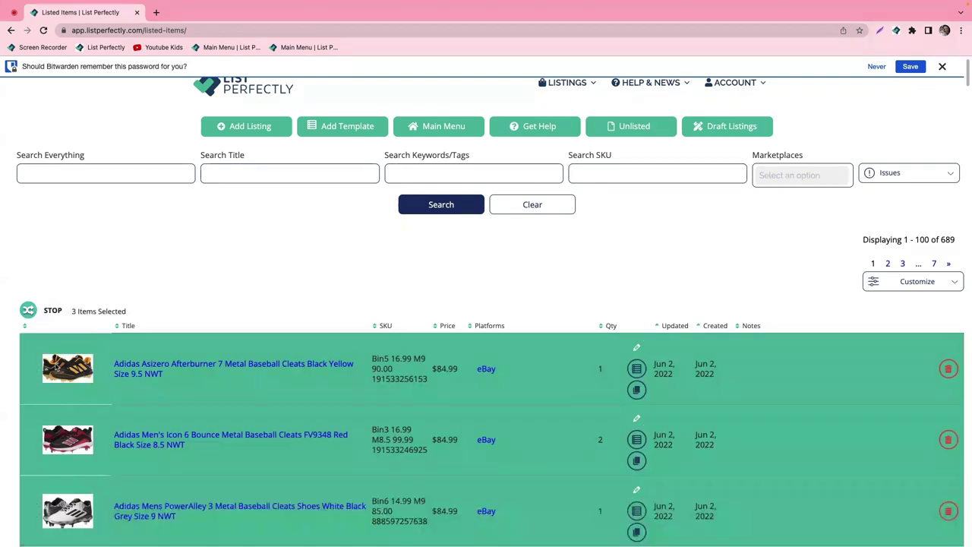
click(52, 311)
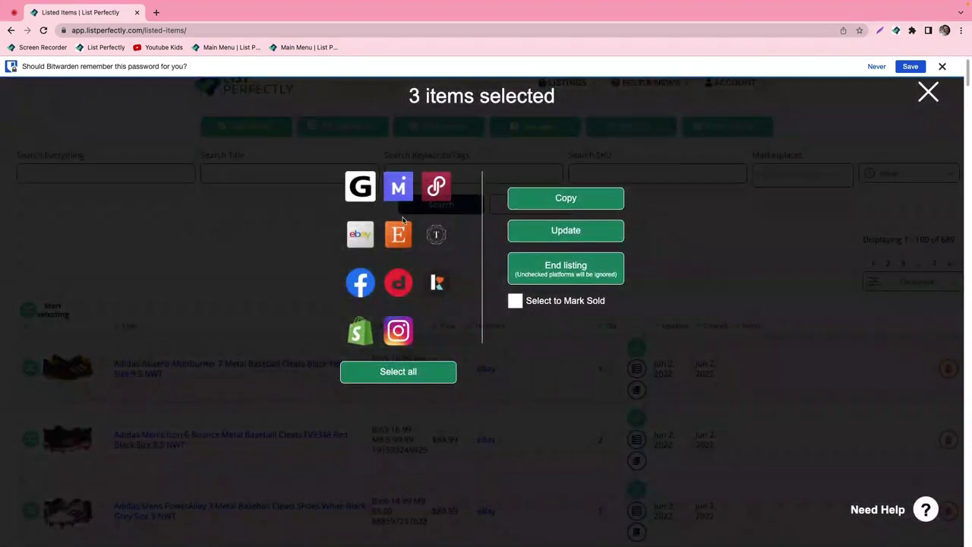
Send an eBay update for the selected listings, limited to price, title and description.
click(360, 240)
click(554, 235)
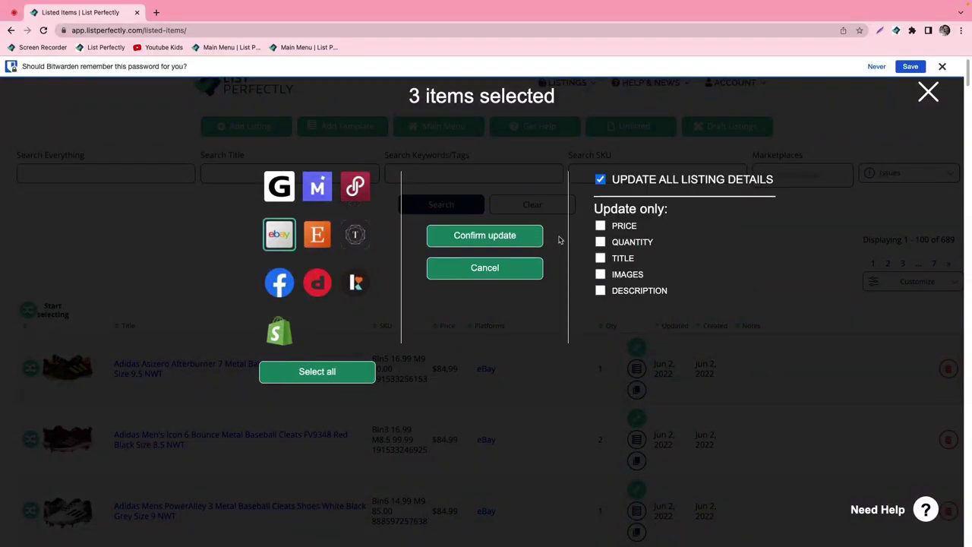
click(600, 226)
click(600, 258)
click(600, 291)
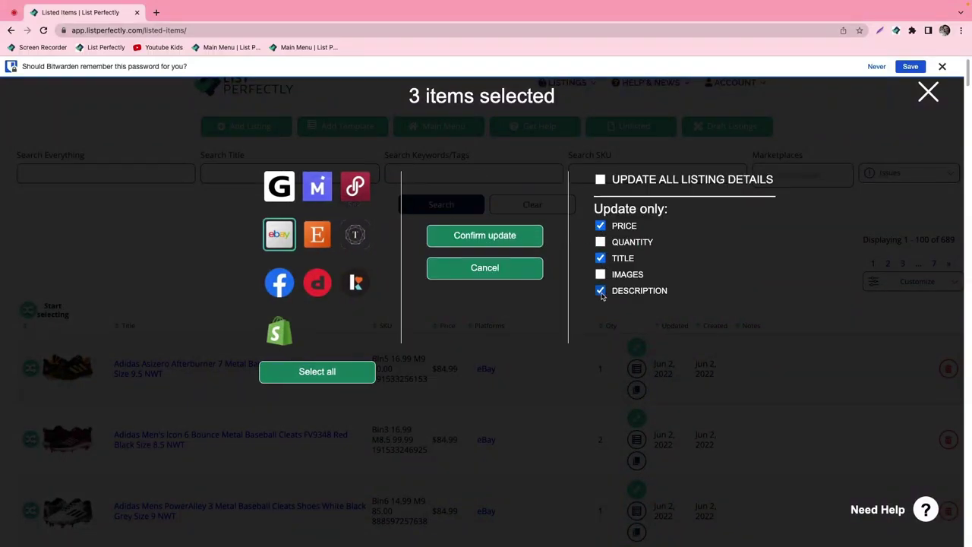
click(477, 236)
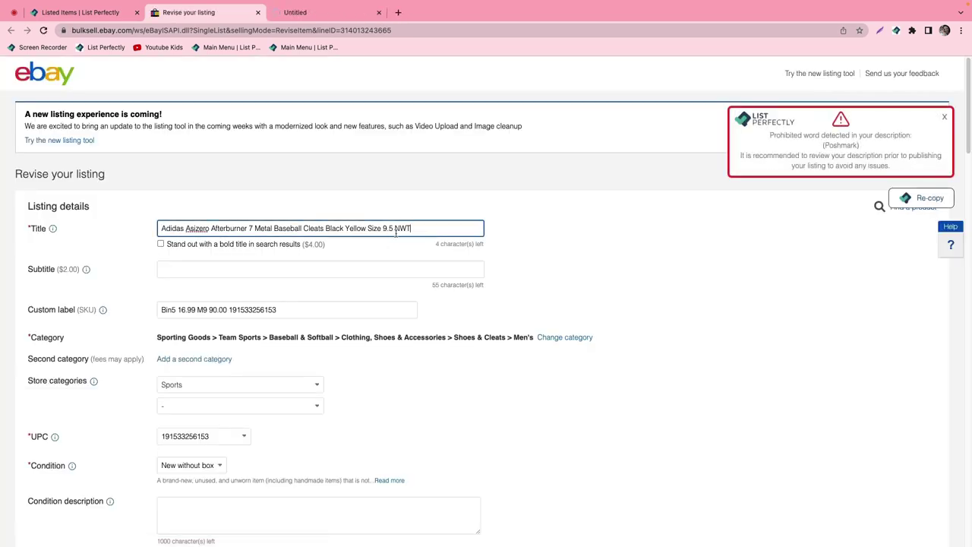
Check the updated price and title in the Afterburner 7 cleats' eBay revision form.
scroll(410, 250, down, 5)
scroll(443, 297, down, 15)
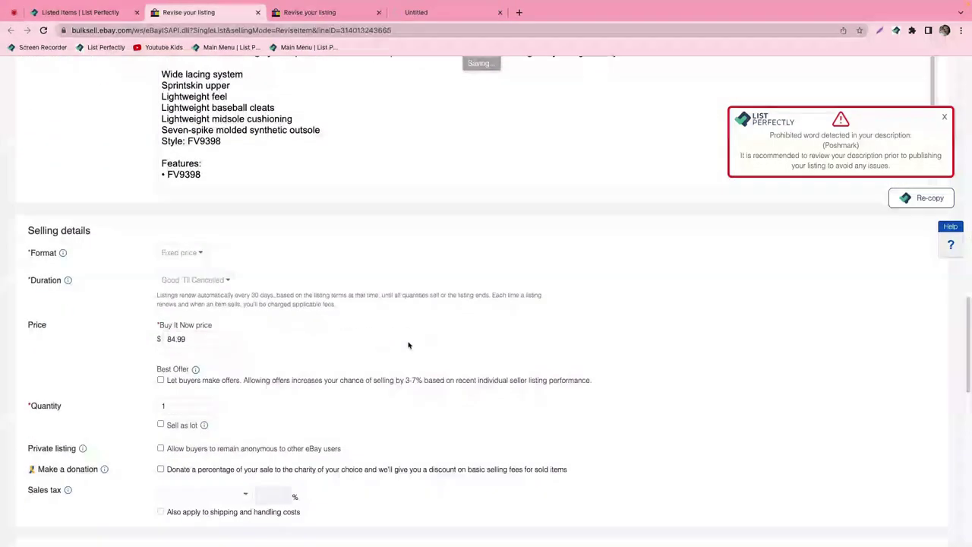
click(180, 338)
drag(186, 339, 158, 339)
click(115, 335)
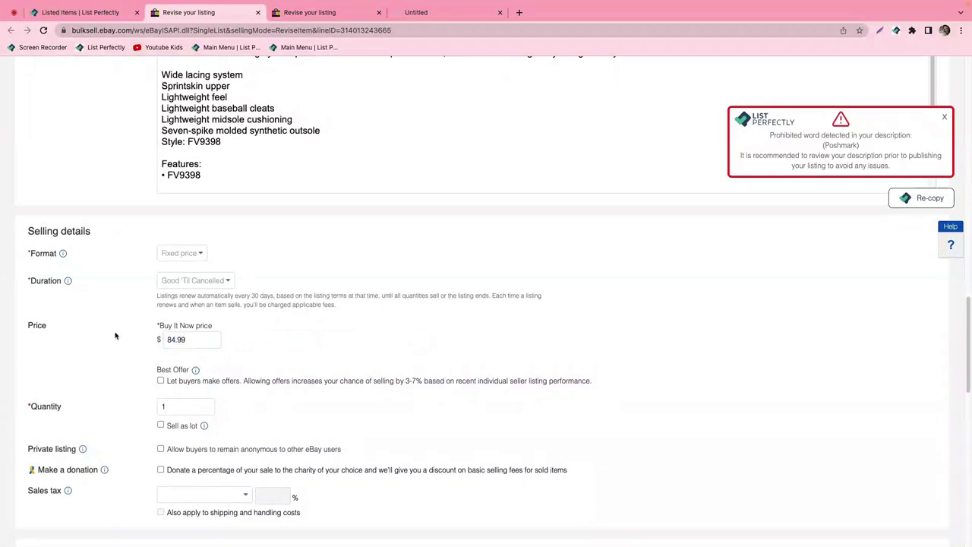
scroll(115, 335, up, 20)
click(395, 228)
double_click(401, 228)
click(417, 228)
Delete "Thank you for checking out my Poshmark closet!" and its blank line from the Afterburner 7 cleats' eBay description.
scroll(445, 339, down, 3)
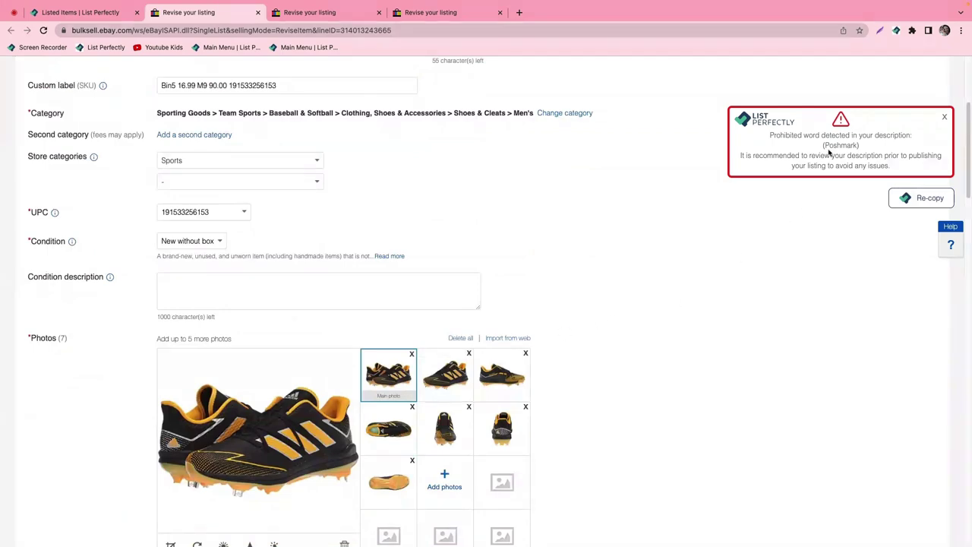
scroll(782, 225, down, 4)
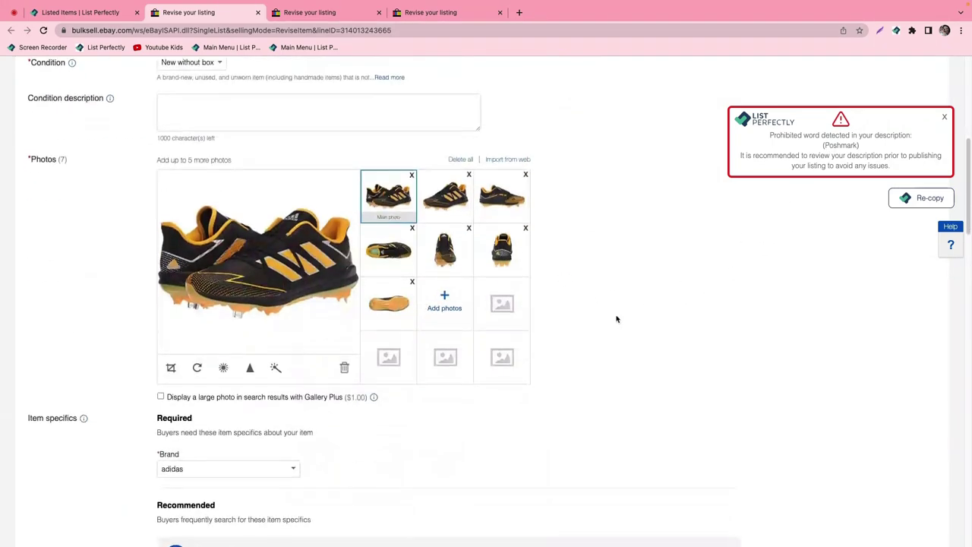
scroll(484, 341, down, 7)
scroll(332, 315, down, 3)
drag(369, 365, 160, 366)
key(BackSpace)
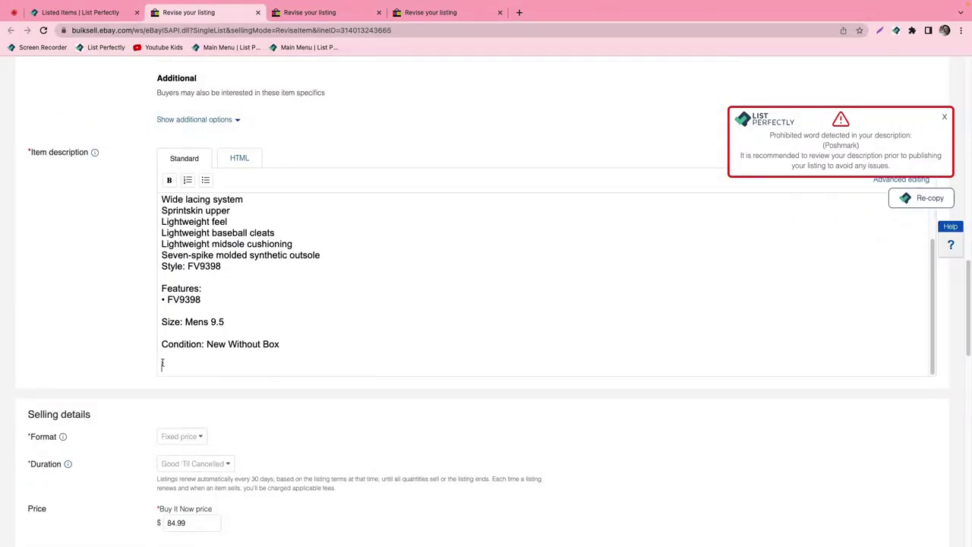
key(BackSpace)
Submit the revised Afterburner 7 cleats listing on eBay.
scroll(121, 398, down, 5)
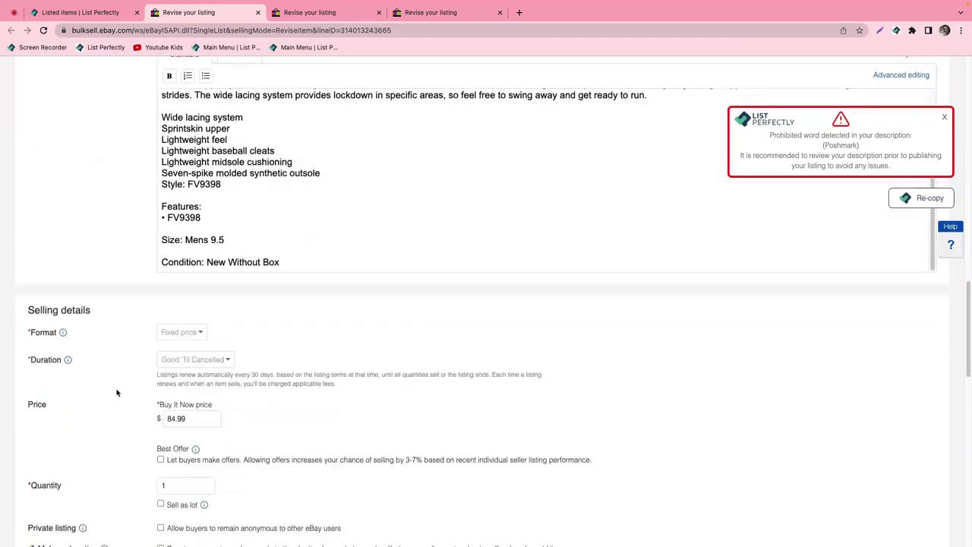
scroll(118, 393, down, 6)
click(69, 498)
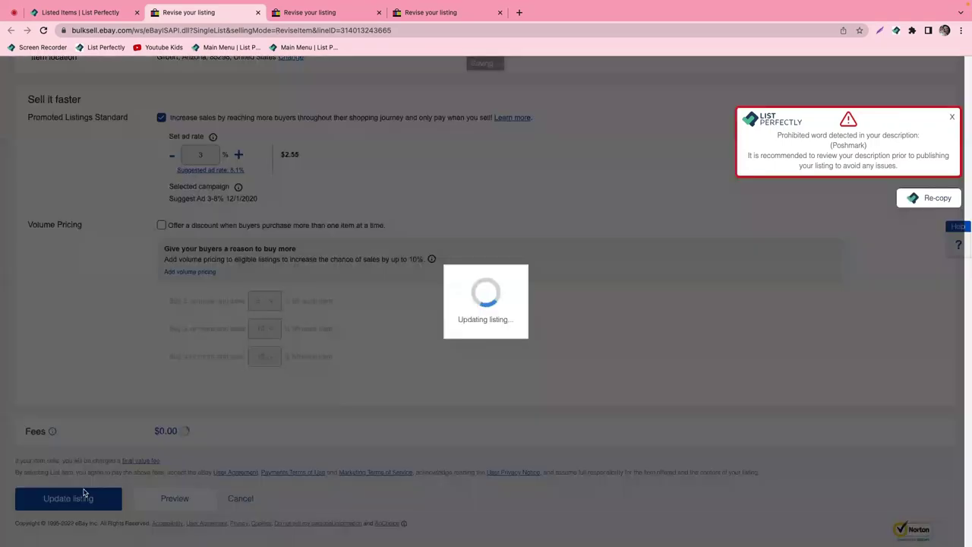
Delete "Thank you for checking out my Poshmark closet!" and its blank line from the Icon 6 Bounce cleats' eBay description.
click(311, 14)
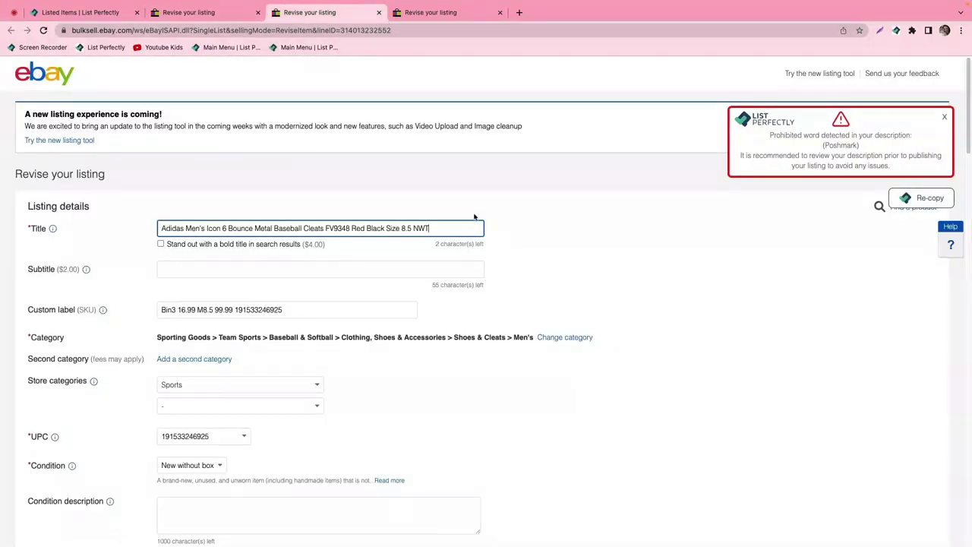
scroll(448, 245, down, 7)
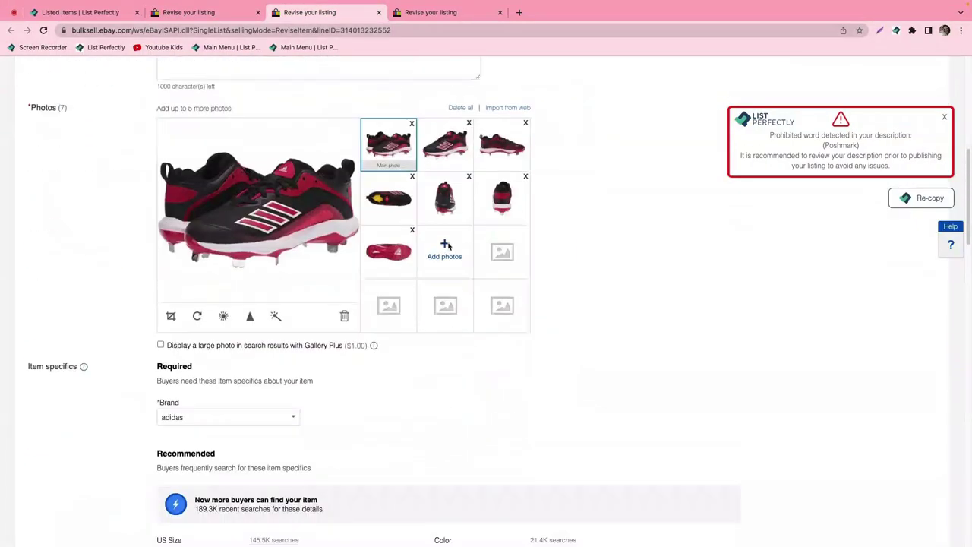
scroll(448, 246, down, 7)
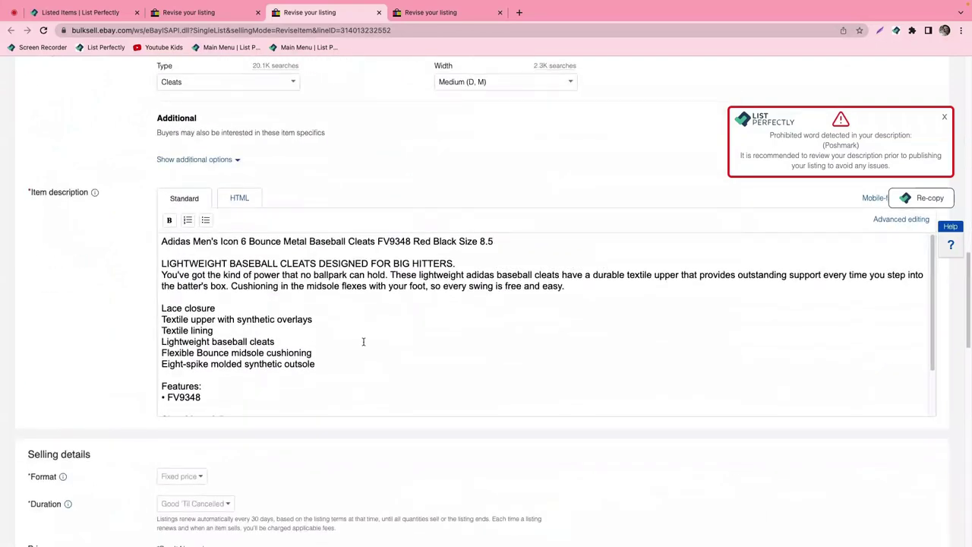
scroll(372, 357, down, 2)
drag(379, 407, 214, 394)
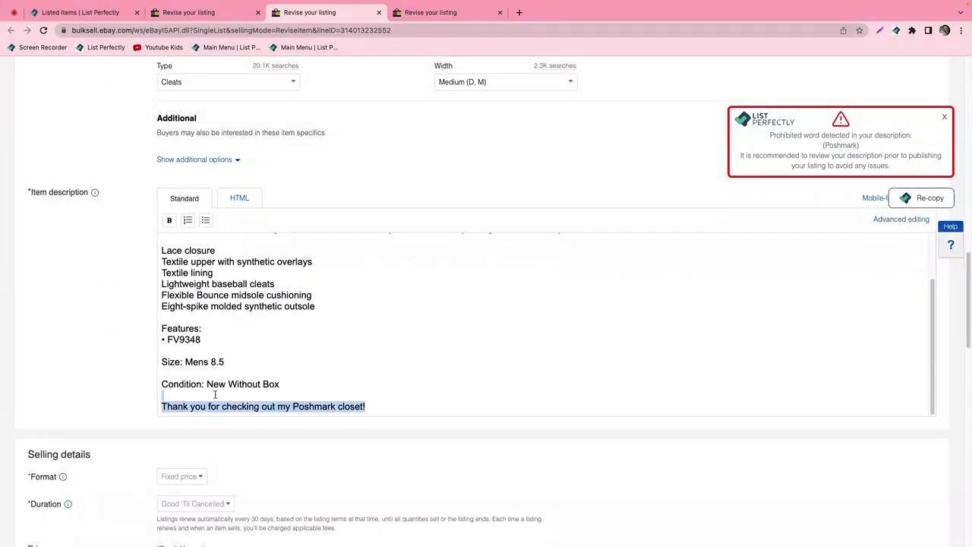
key(BackSpace)
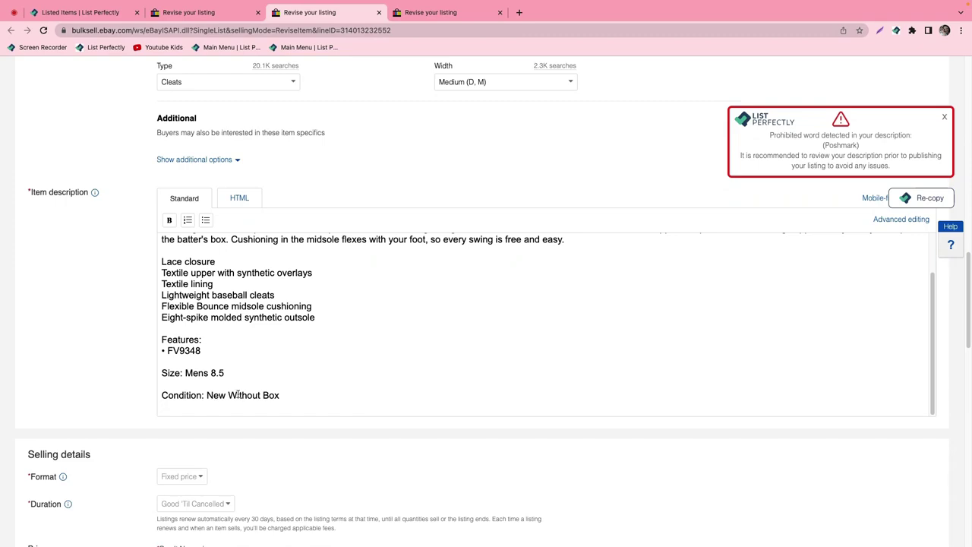
key(BackSpace)
Check the Icon 6 Bounce cleats' Buy It Now price and submit the revised listing on eBay.
scroll(141, 384, down, 5)
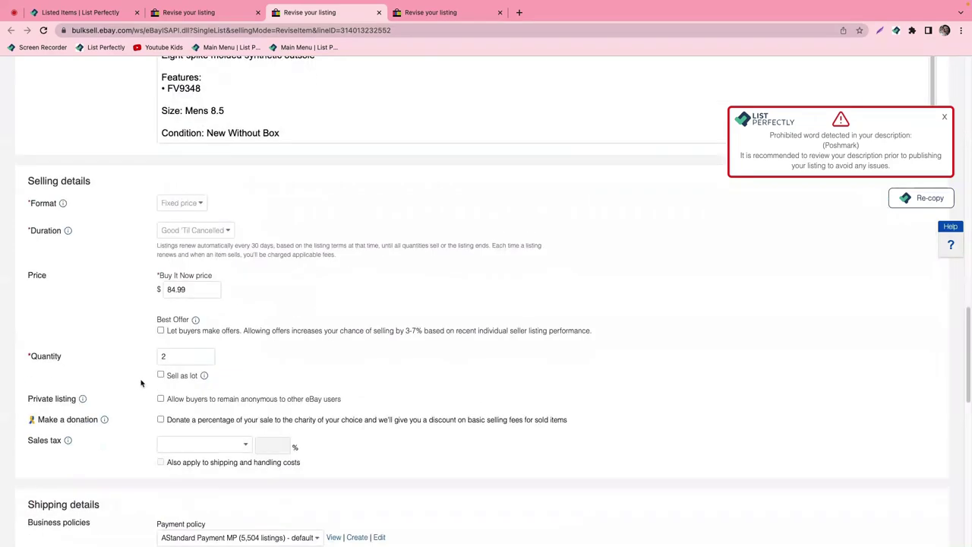
scroll(161, 304, up, 2)
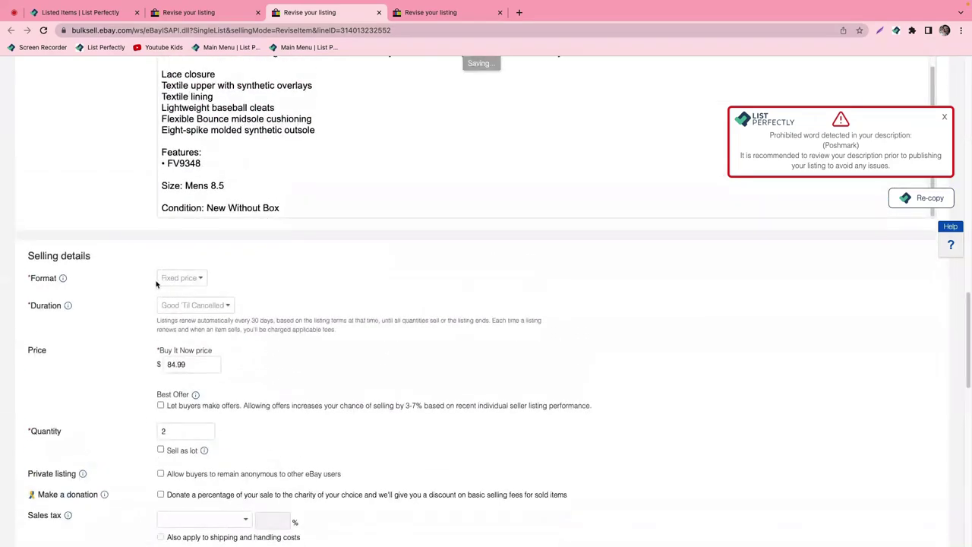
scroll(157, 283, down, 1)
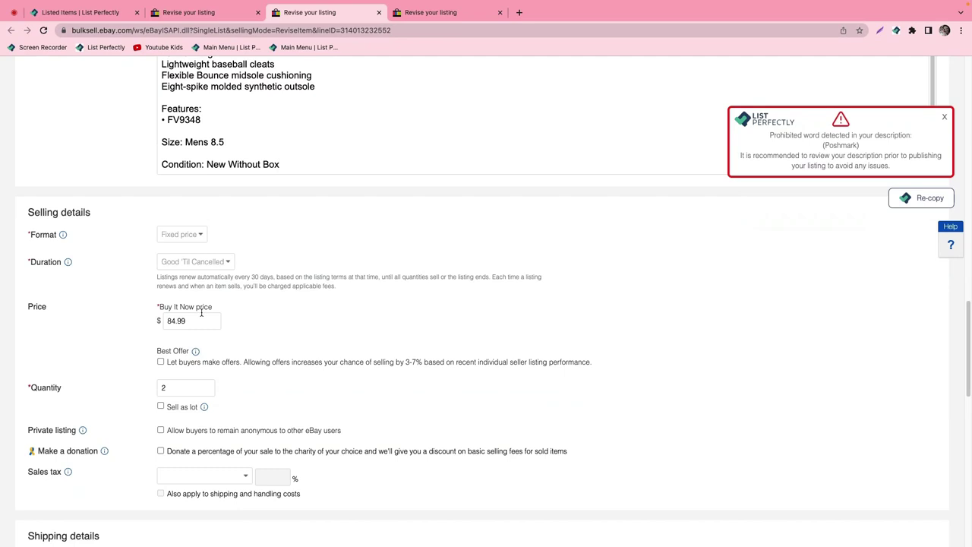
scroll(258, 312, down, 1)
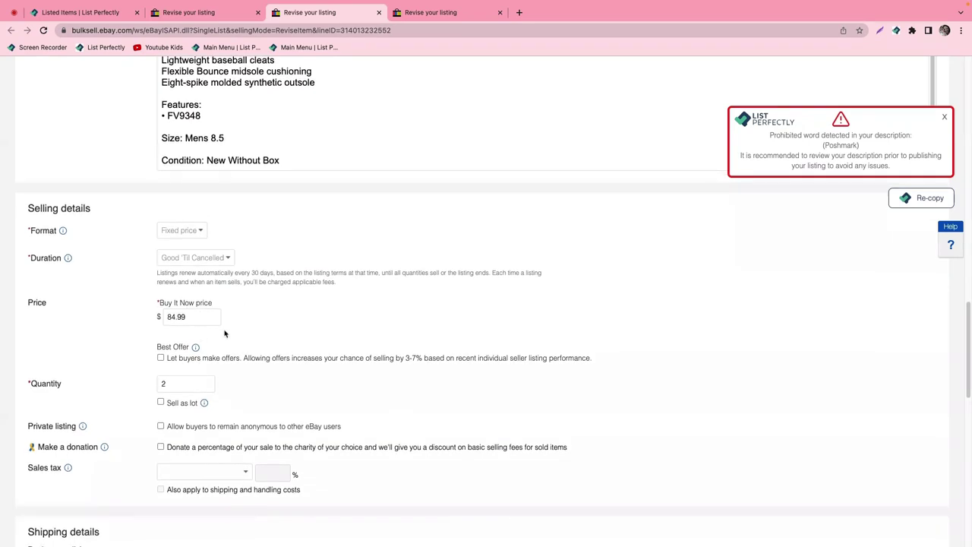
scroll(224, 333, down, 5)
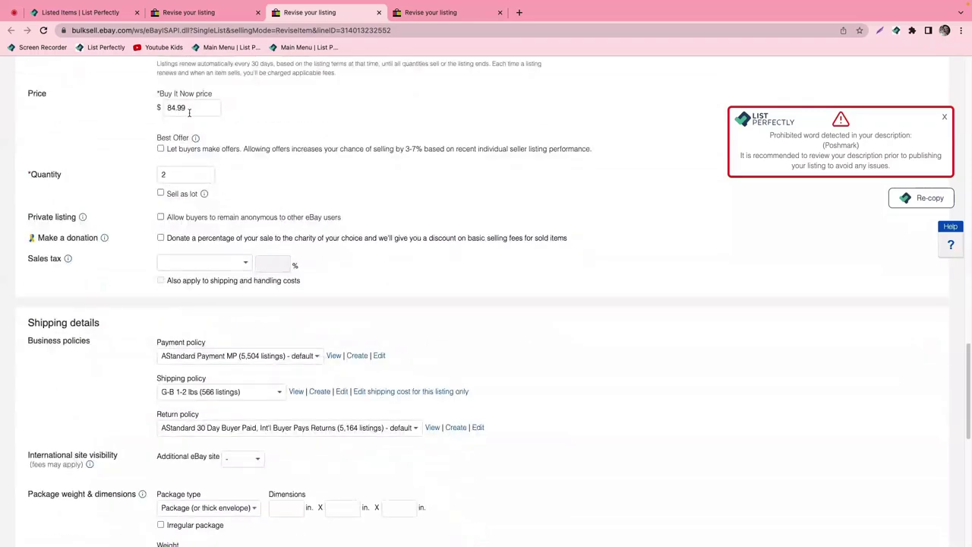
scroll(147, 234, down, 15)
click(81, 497)
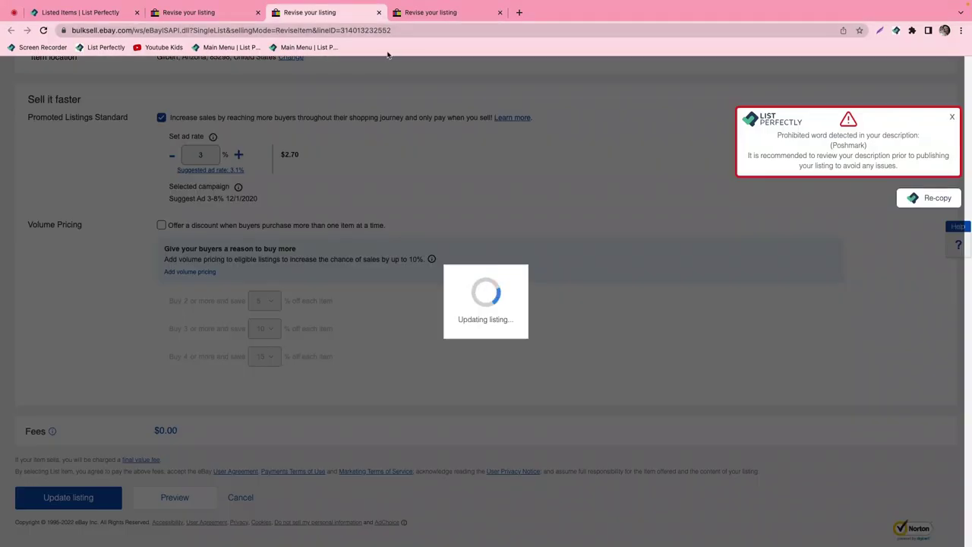
Review the updated title in the PowerAlley 3 cleats' eBay revision form.
click(430, 12)
scroll(399, 282, down, 2)
scroll(399, 282, down, 9)
scroll(278, 337, up, 2)
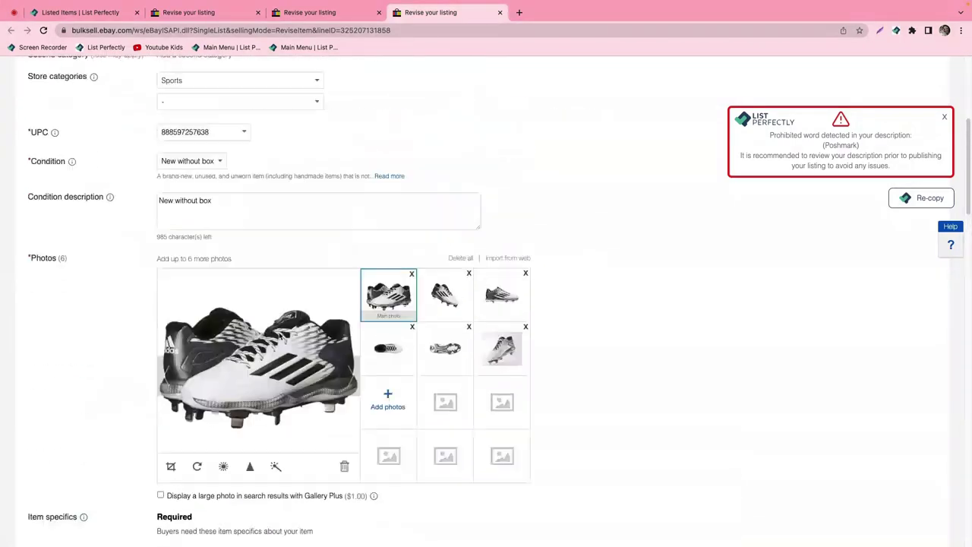
scroll(279, 337, up, 5)
key(shift+Home)
key(Right)
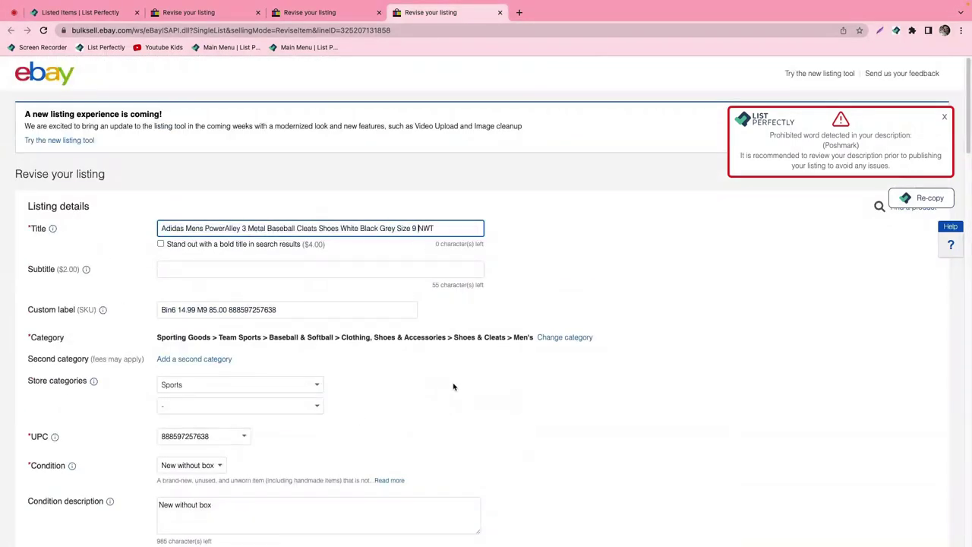
Delete the closing Poshmark line and its blank line from the PowerAlley 3 cleats' eBay description.
scroll(461, 370, down, 10)
scroll(338, 378, down, 5)
scroll(332, 369, down, 2)
drag(369, 279, 158, 278)
key(BackSpace)
key(BackSpace)
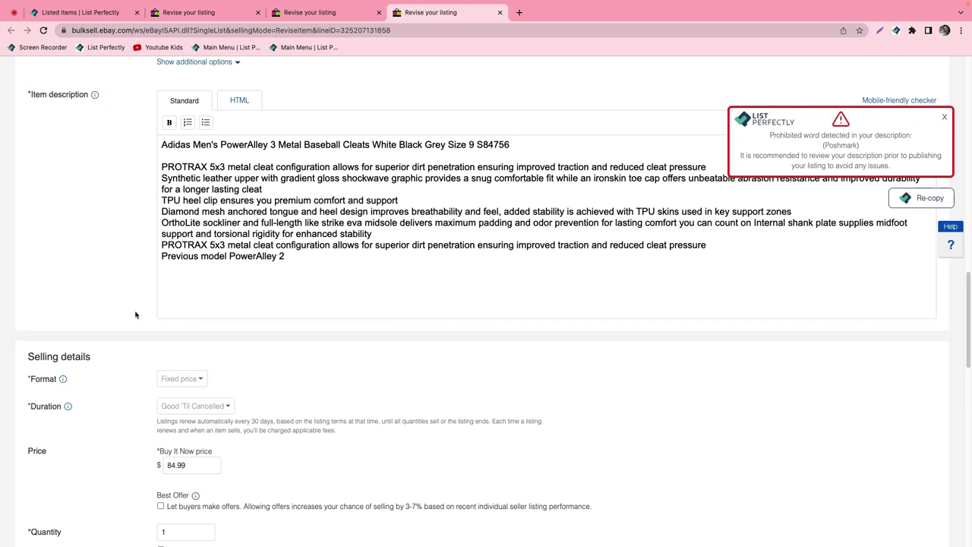
Check the PowerAlley 3 cleats' Buy It Now price and submit the revised listing on eBay.
scroll(135, 315, down, 3)
click(171, 371)
scroll(126, 414, down, 15)
click(102, 494)
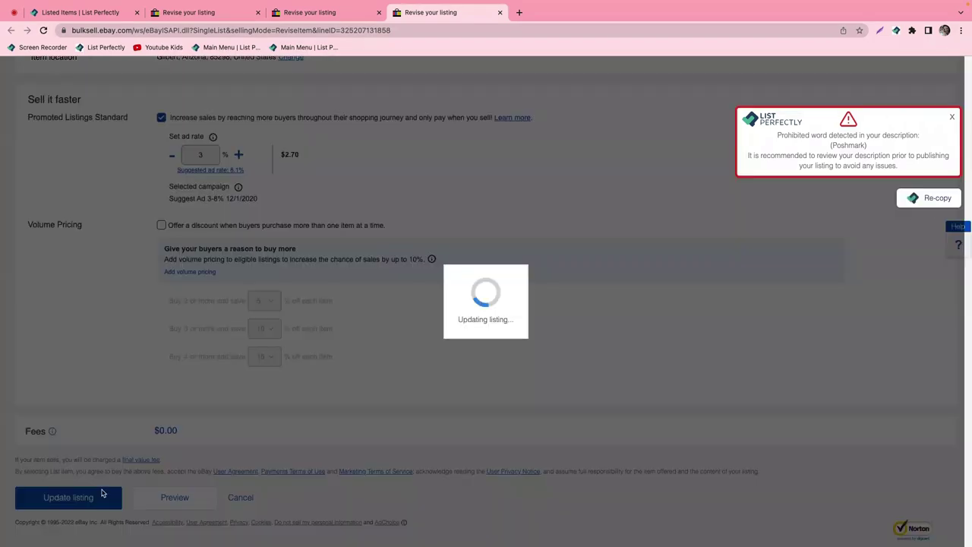
Check the update results of the revised eBay listings and return to the Listed Items page in List Perfectly.
click(329, 17)
click(414, 14)
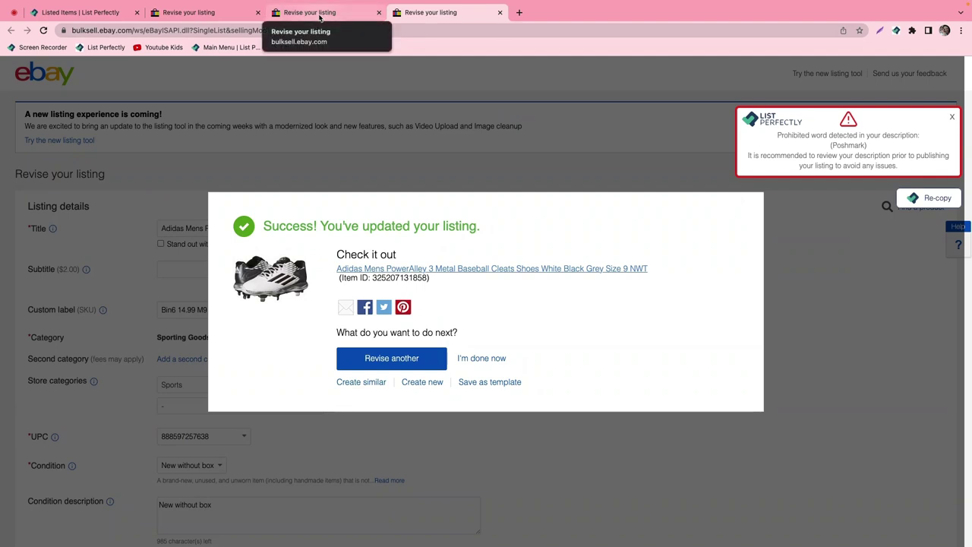
click(80, 13)
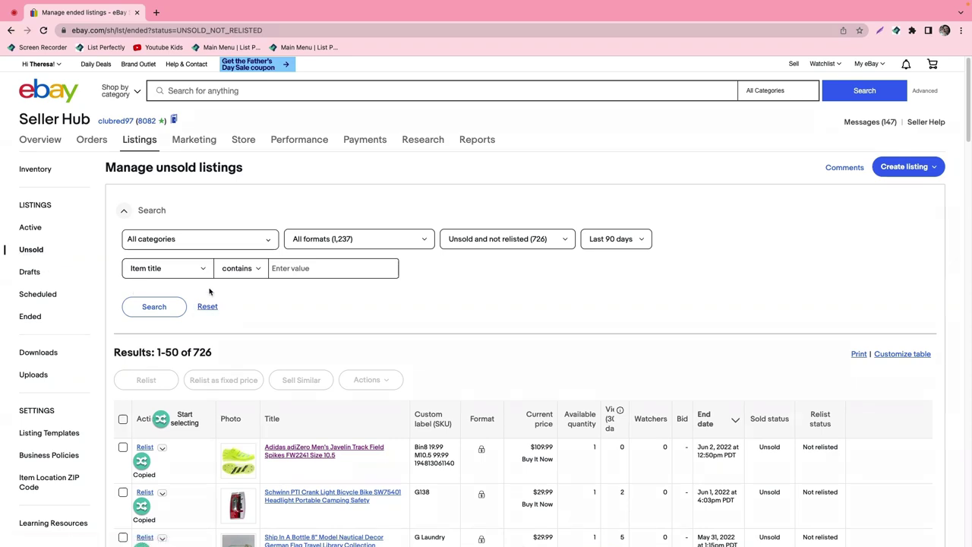
Filter the unsold eBay listings to the Sports store category.
click(218, 243)
scroll(192, 406, down, 3)
scroll(192, 406, down, 4)
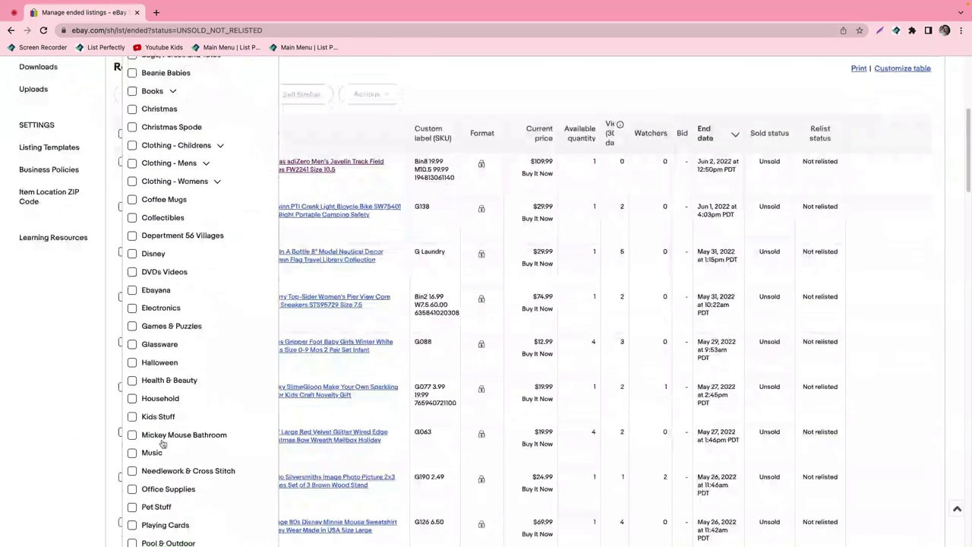
click(141, 436)
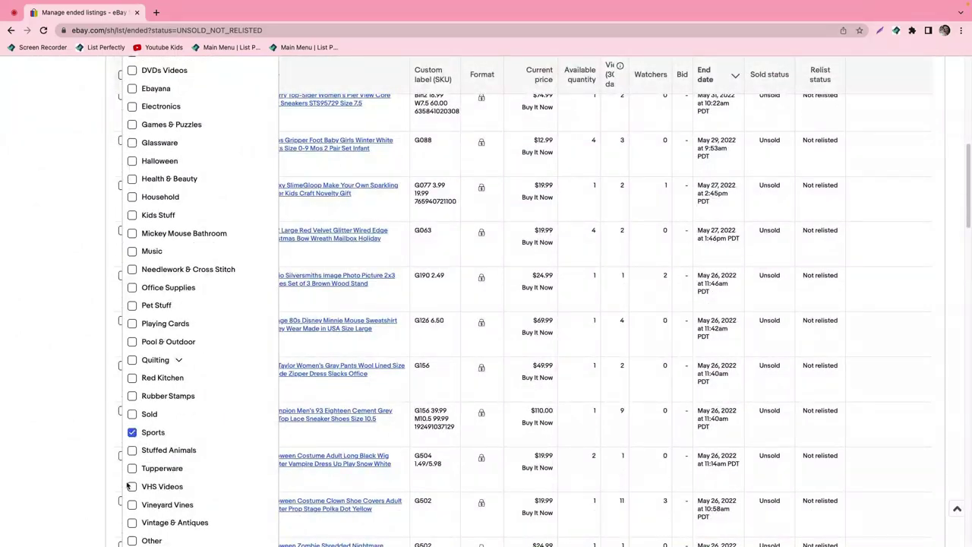
click(69, 433)
scroll(114, 364, up, 6)
click(154, 306)
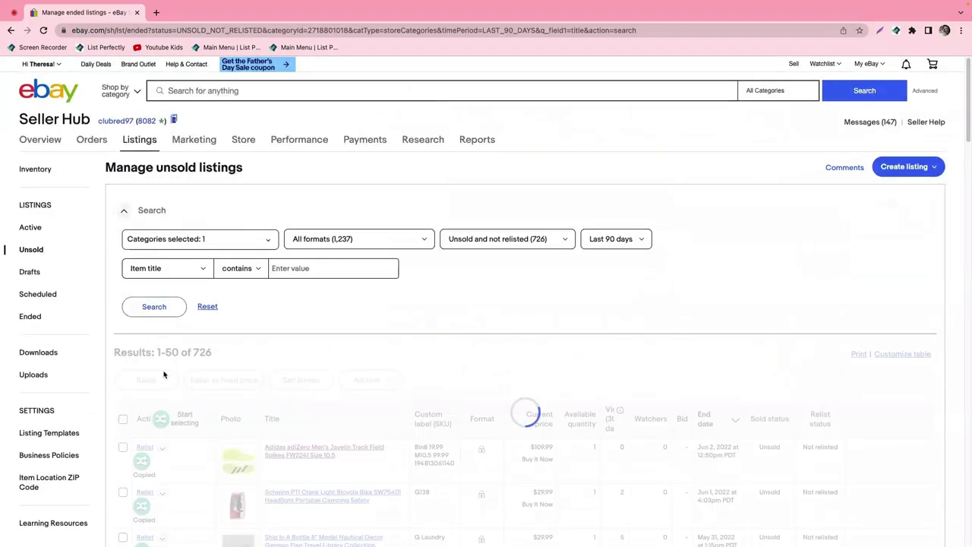
Start bulk selection and select the white Zoom Rival D 9 size 5.5, Zoom Code Elite 3/4 TD and Brooks Perfect Fusion listings.
scroll(189, 399, down, 2)
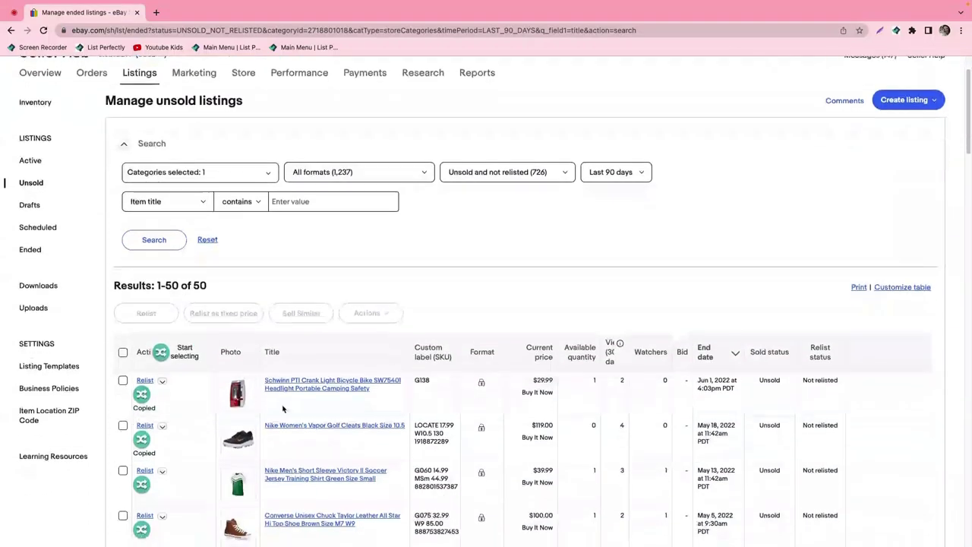
scroll(188, 394, down, 1)
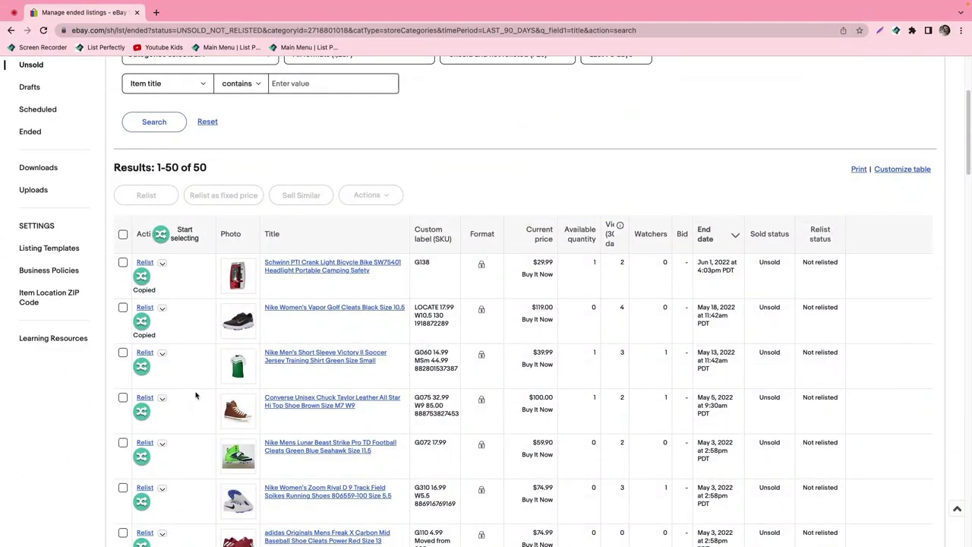
scroll(184, 394, down, 1)
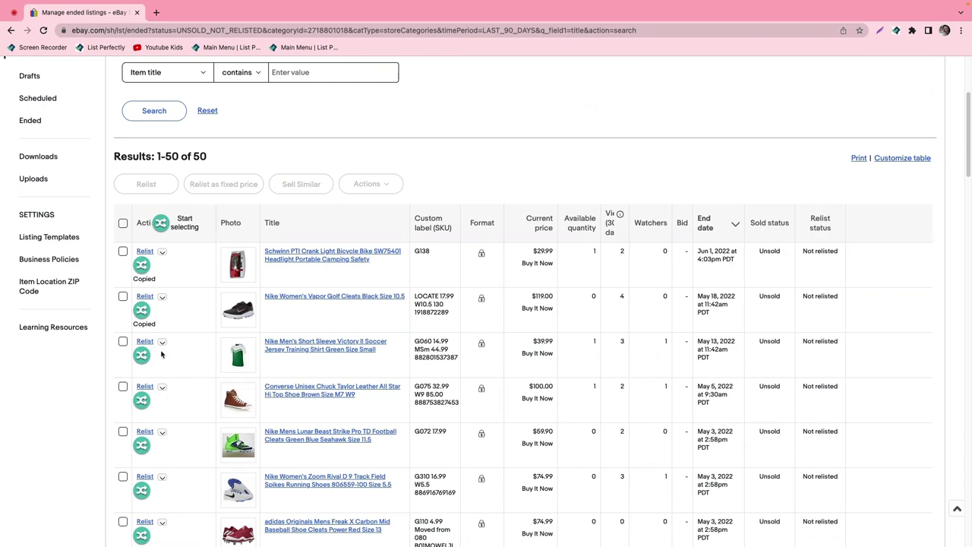
click(171, 227)
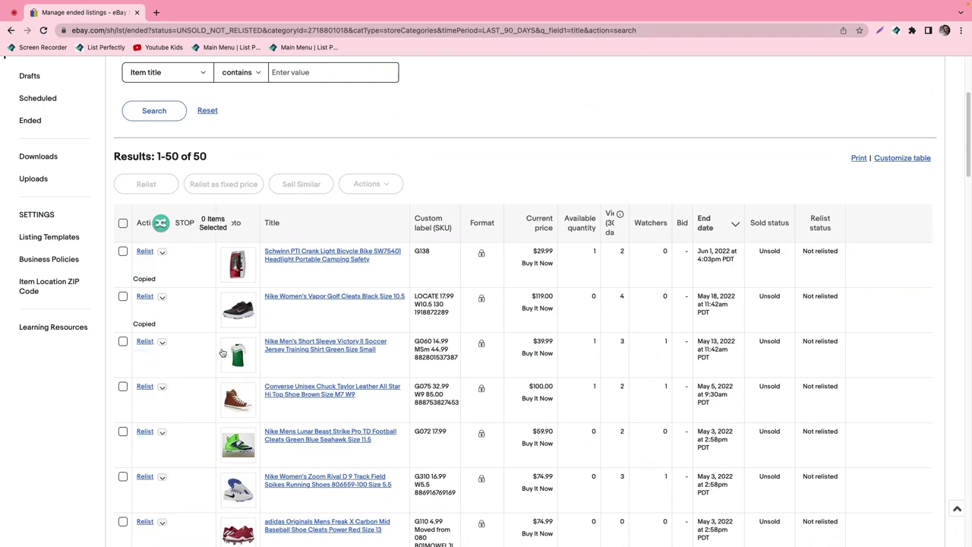
scroll(205, 373, down, 3)
scroll(204, 378, down, 1)
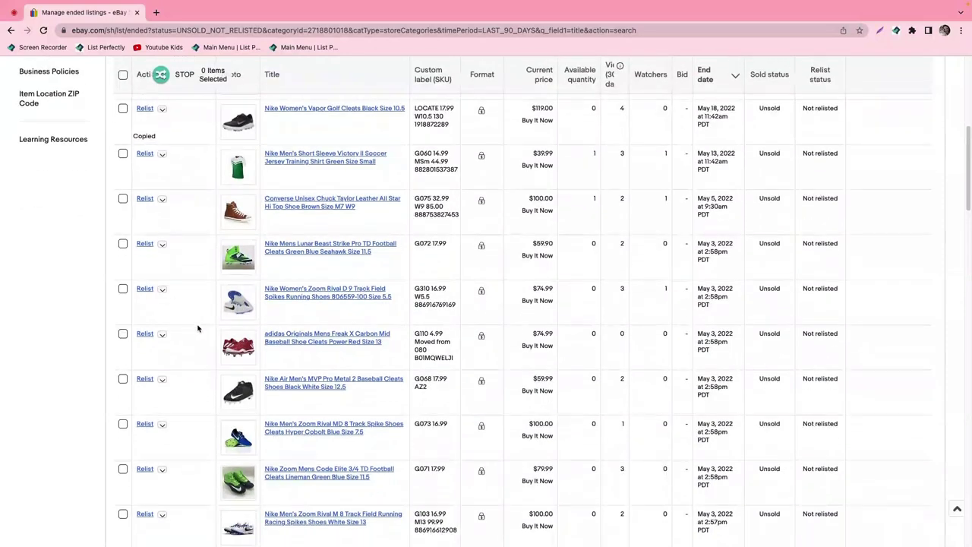
click(194, 301)
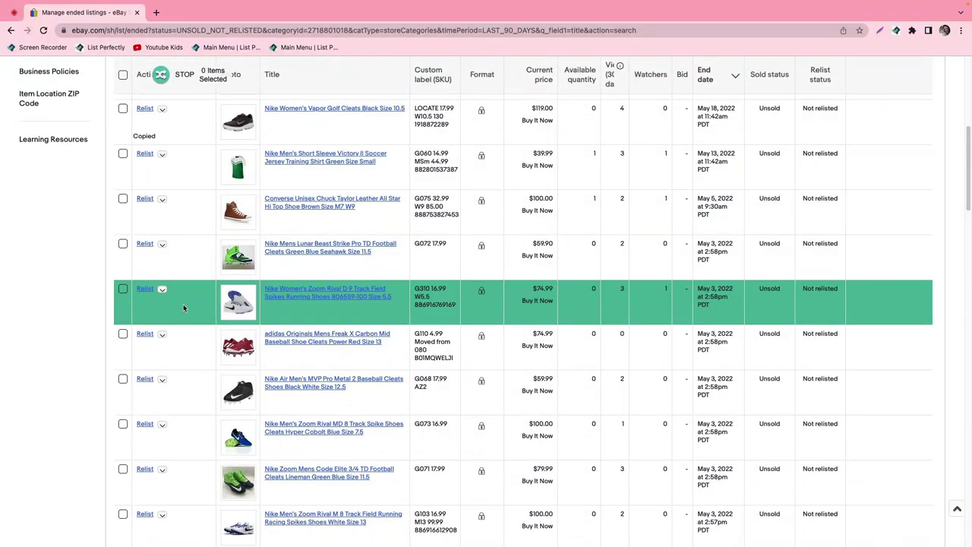
scroll(205, 394, down, 1)
click(201, 457)
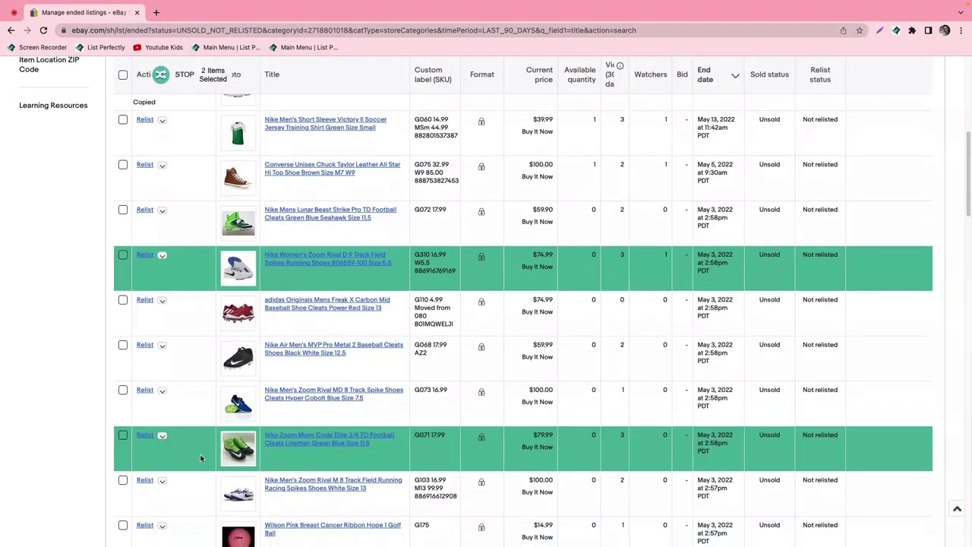
scroll(200, 457, down, 6)
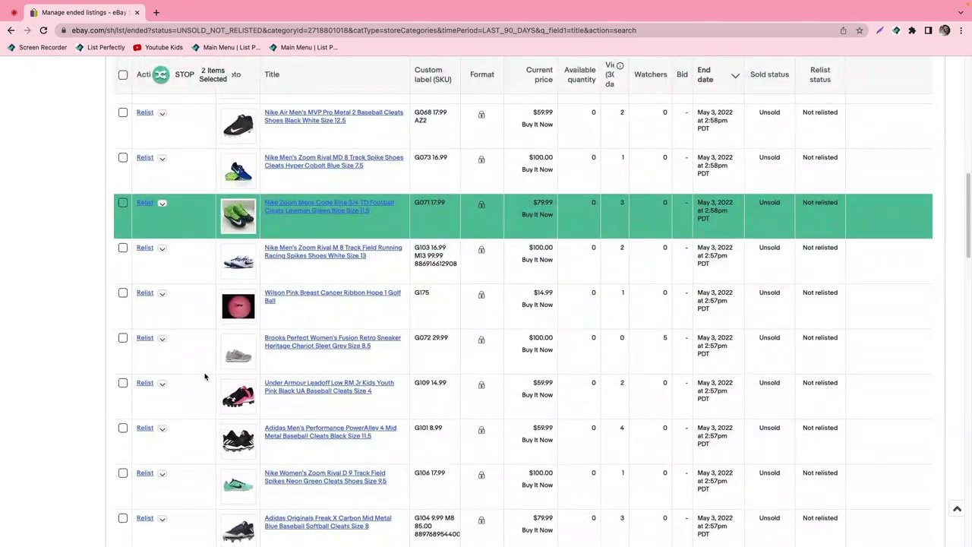
click(203, 357)
scroll(185, 340, up, 3)
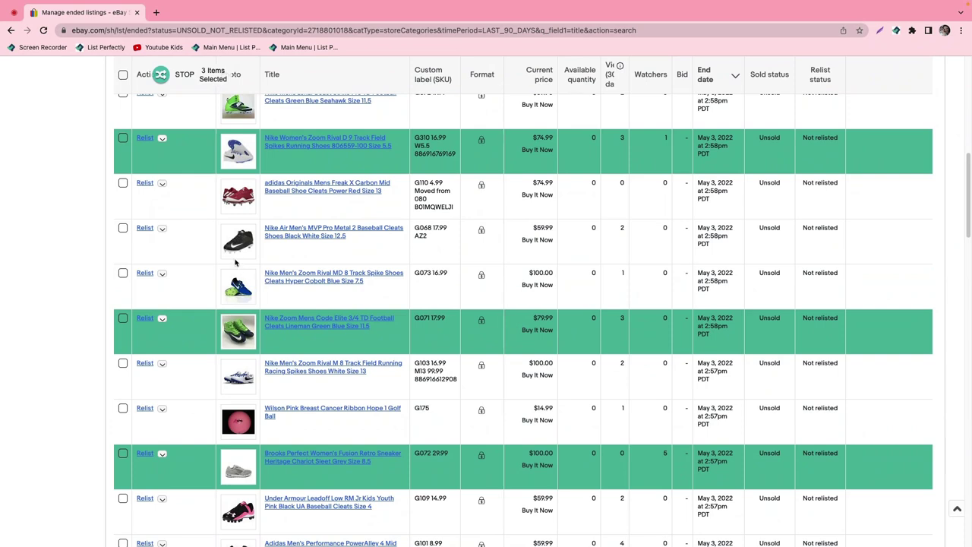
Finish the selection and copy the three selected eBay listings into the List Perfectly catalog.
click(162, 75)
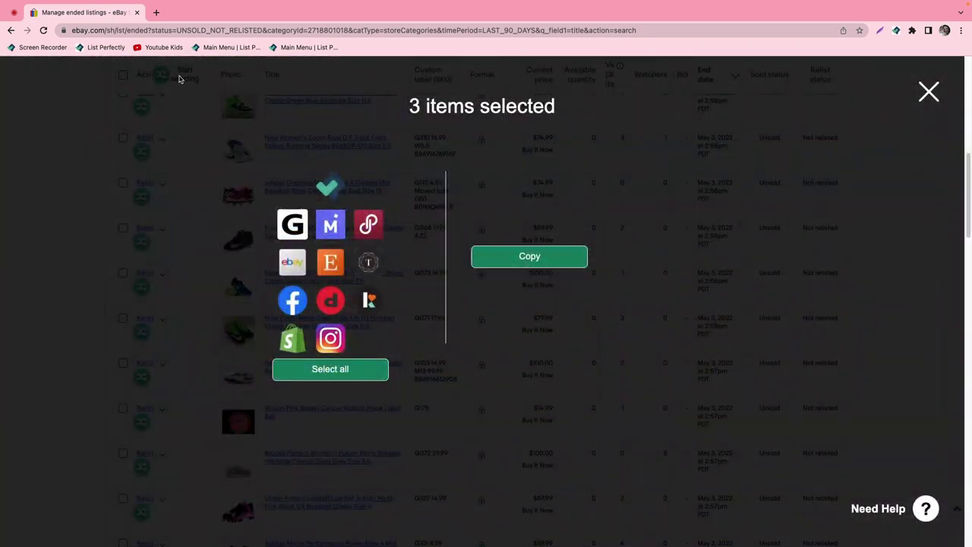
click(327, 184)
click(549, 262)
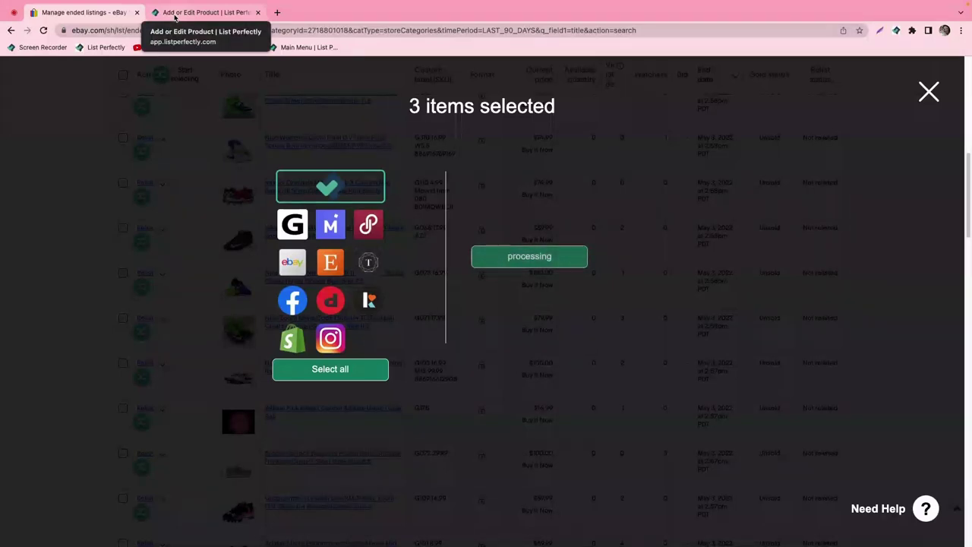
Review the title and details imported into List Perfectly for the Zoom Rival D 9 listing.
click(199, 12)
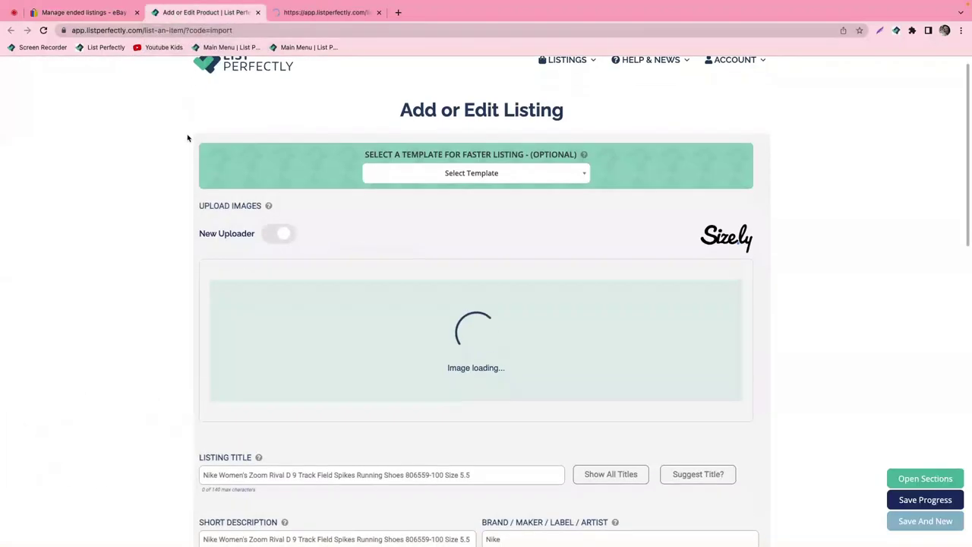
scroll(305, 258, down, 1)
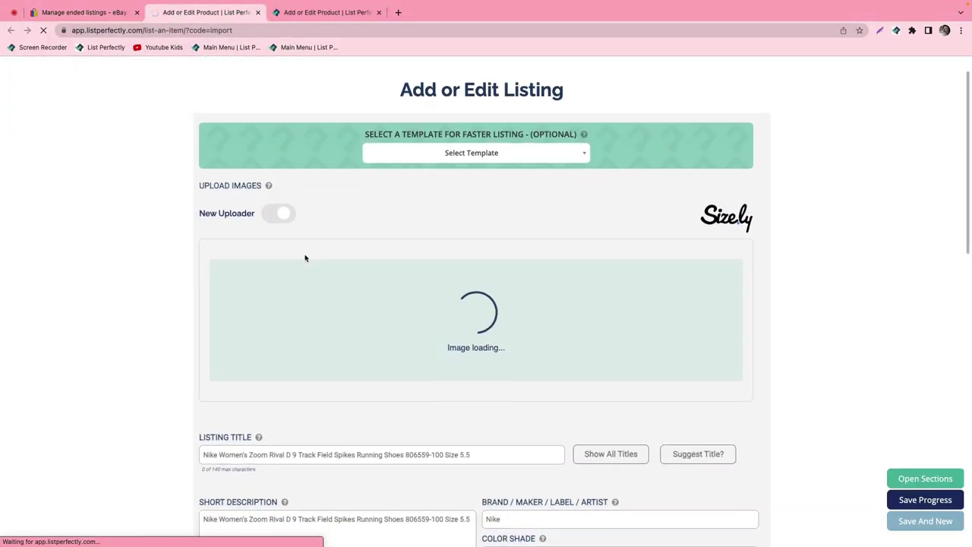
scroll(305, 258, down, 3)
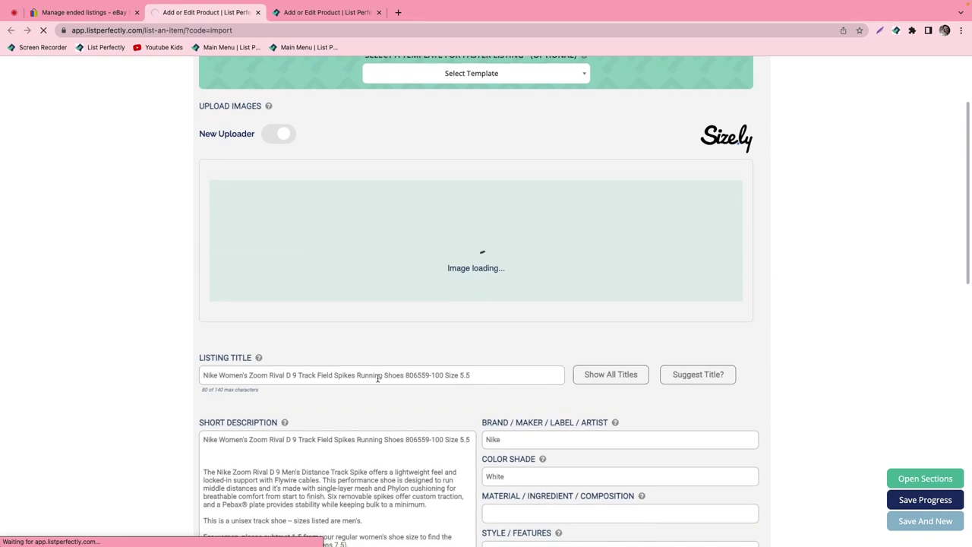
scroll(378, 377, down, 2)
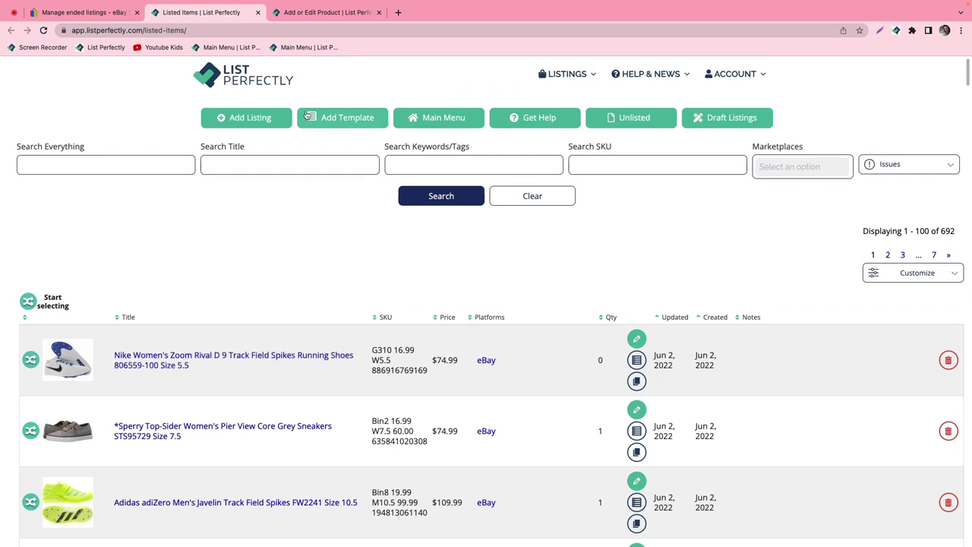
Review the titles, images and details imported into List Perfectly for the Zoom Code Elite 3/4 TD and Brooks Perfect Fusion listings.
click(309, 13)
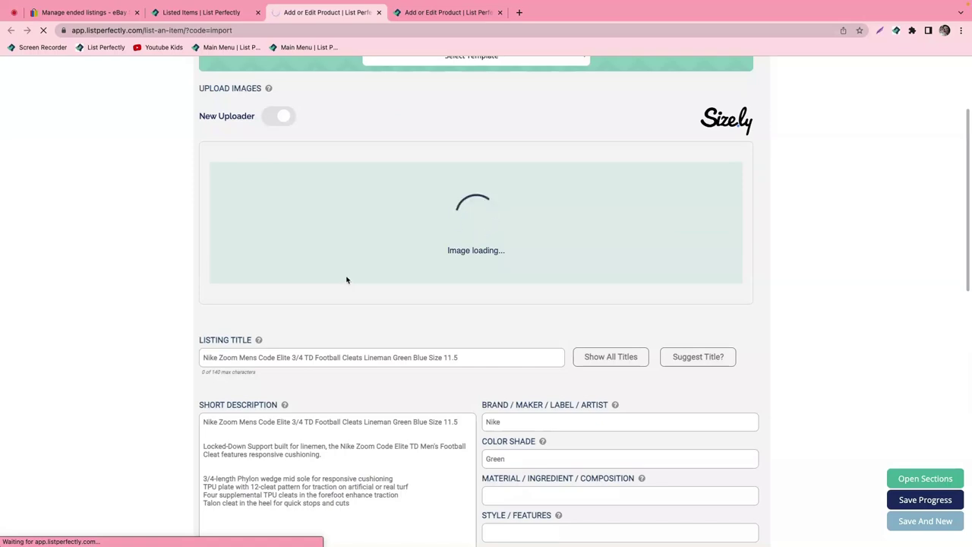
scroll(346, 280, down, 2)
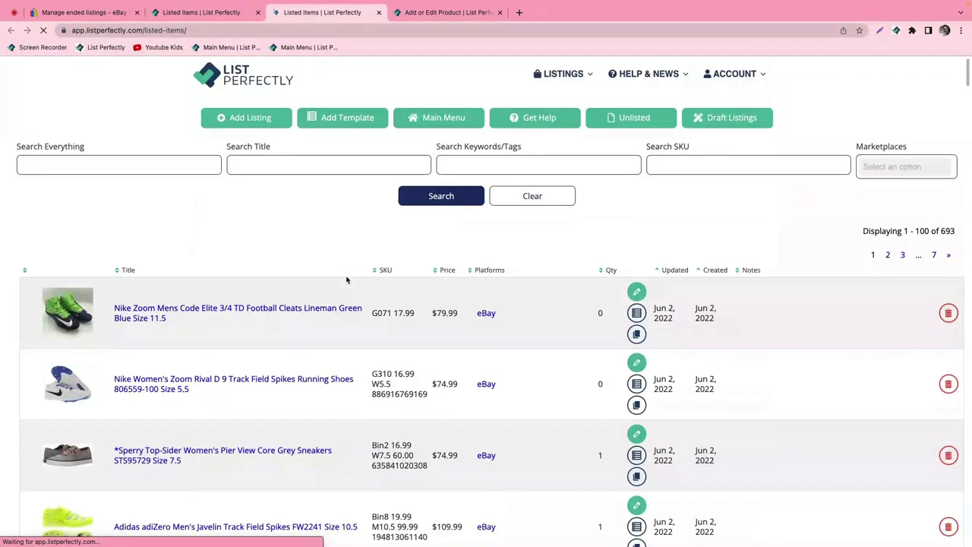
click(423, 14)
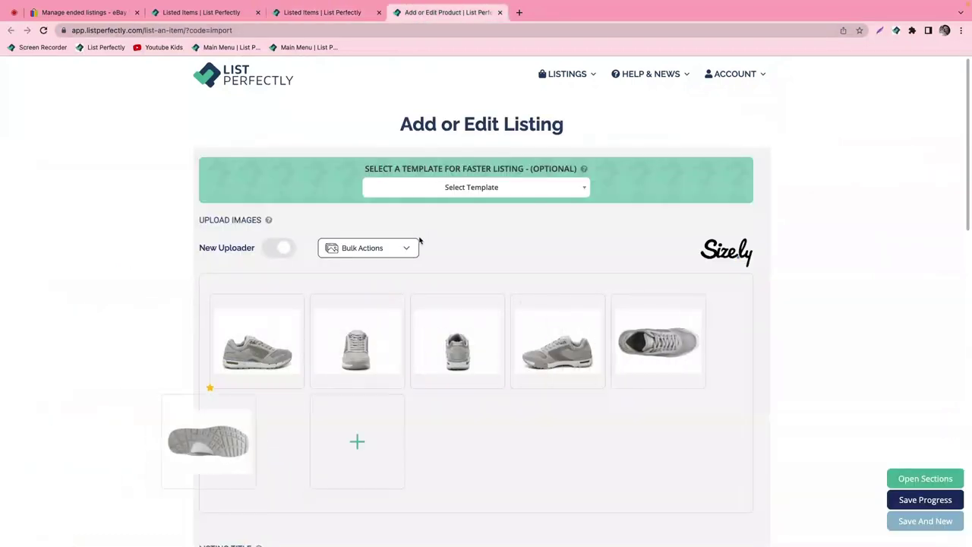
scroll(425, 258, down, 1)
scroll(438, 306, down, 1)
scroll(439, 306, down, 3)
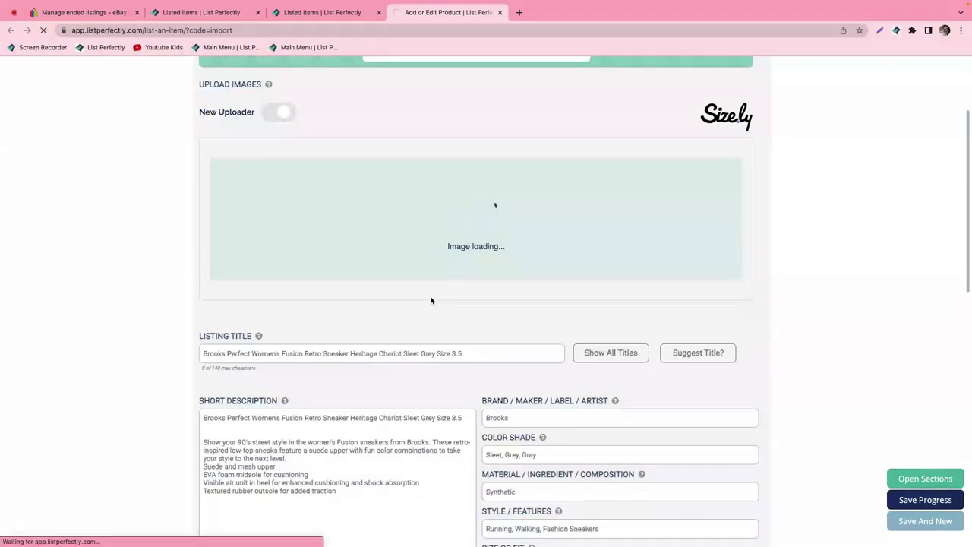
scroll(429, 300, down, 1)
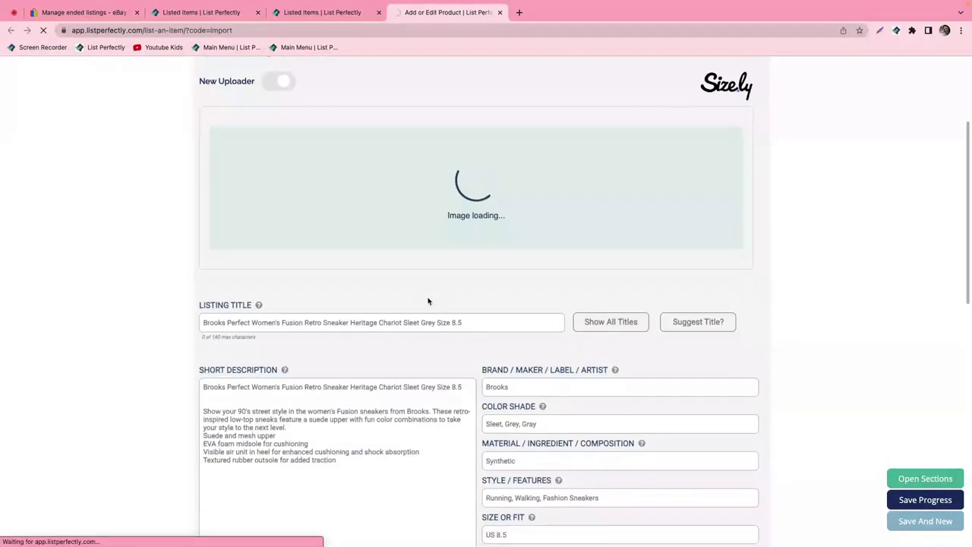
scroll(428, 301, down, 3)
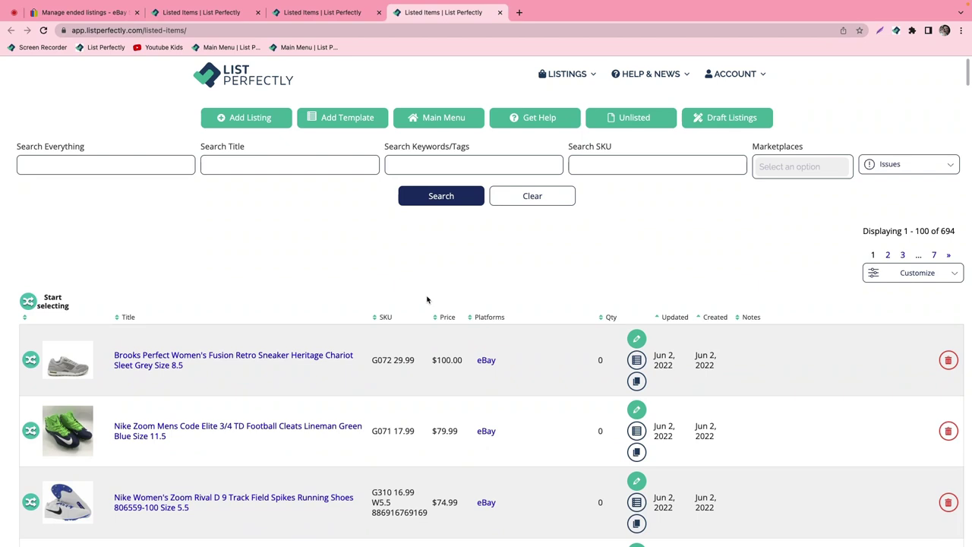
Start bulk selection in eBay's scheduled listings and select the customized red stitch souvenir baseball.
key(super+1)
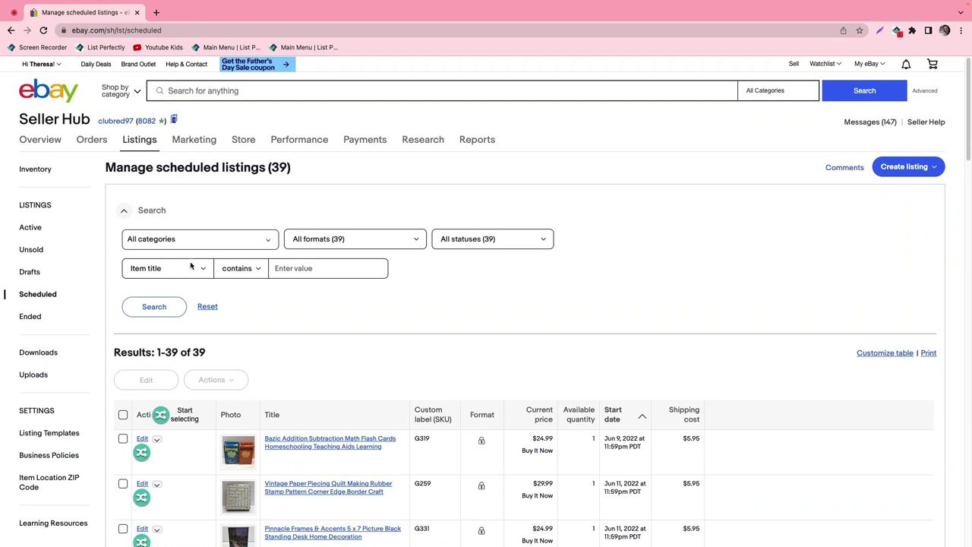
scroll(191, 265, down, 2)
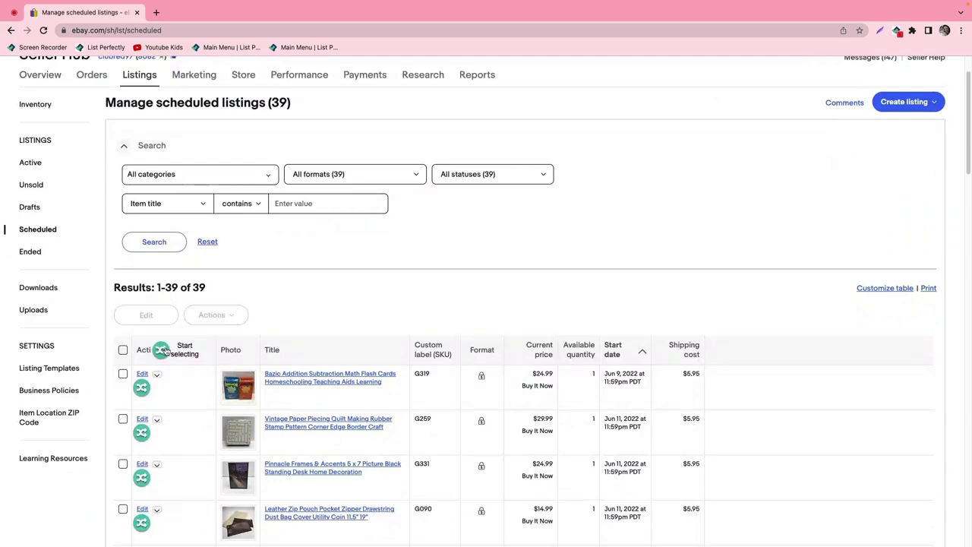
click(164, 350)
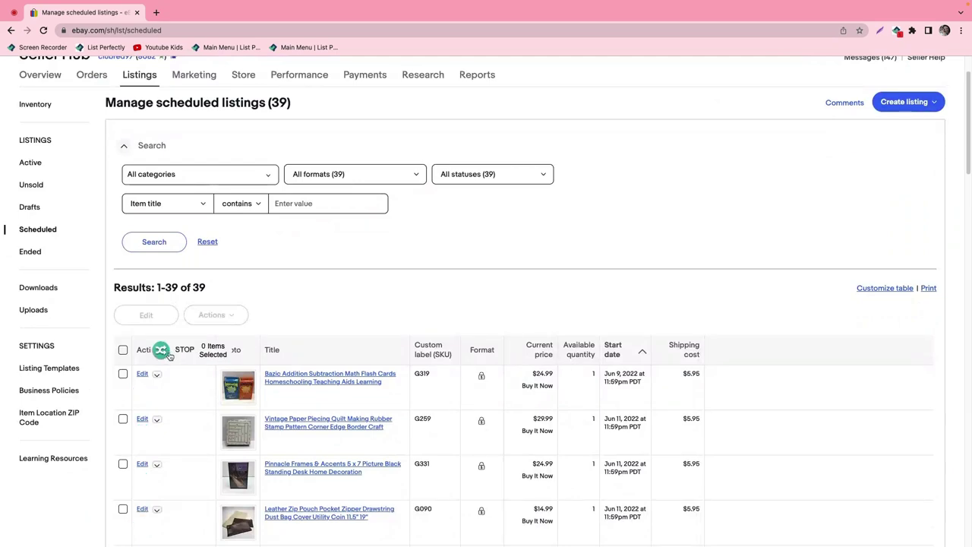
scroll(170, 356, down, 10)
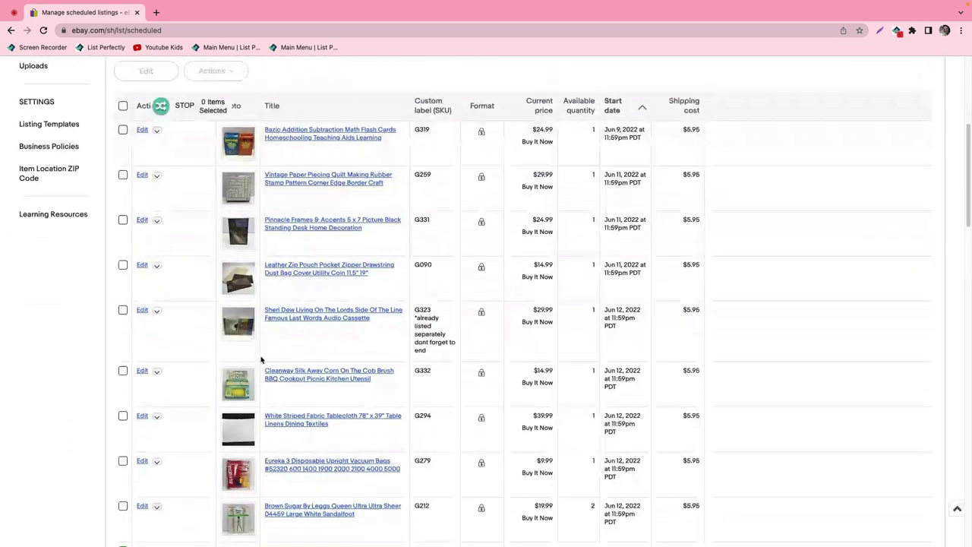
scroll(270, 356, down, 4)
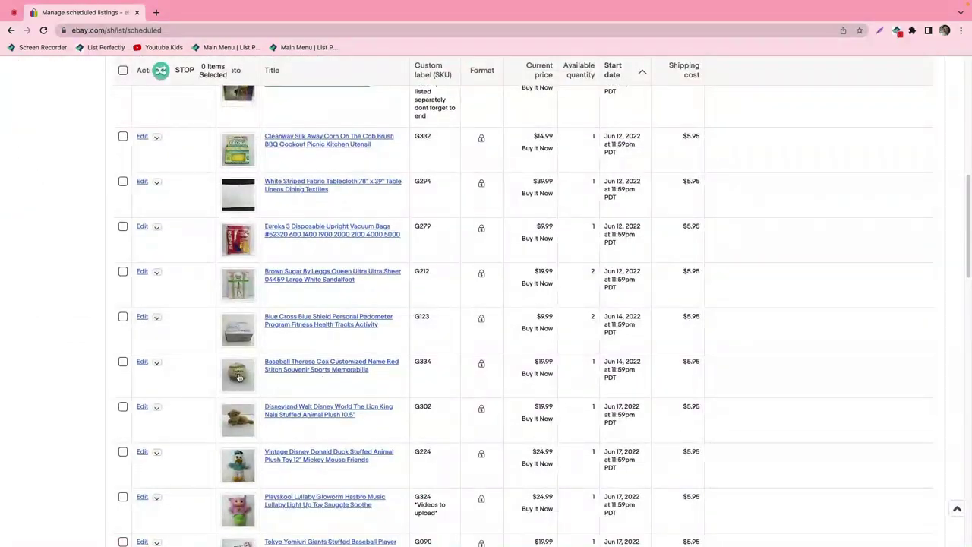
click(186, 382)
scroll(187, 436, down, 5)
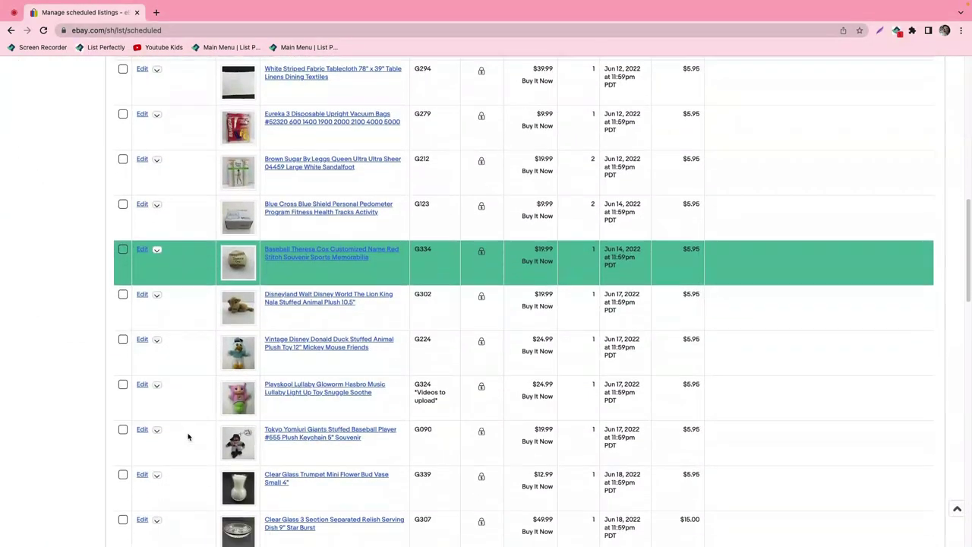
Add the Vintage Coca Cola Santa Christmas train ornament and the Air Wick Plug In Unit Only listing to the selection.
scroll(190, 432, down, 7)
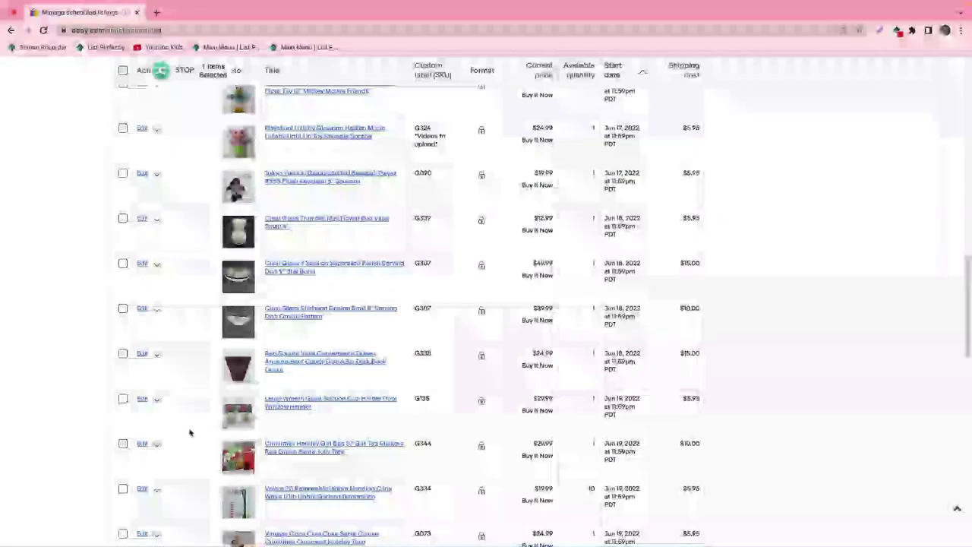
scroll(190, 409, down, 6)
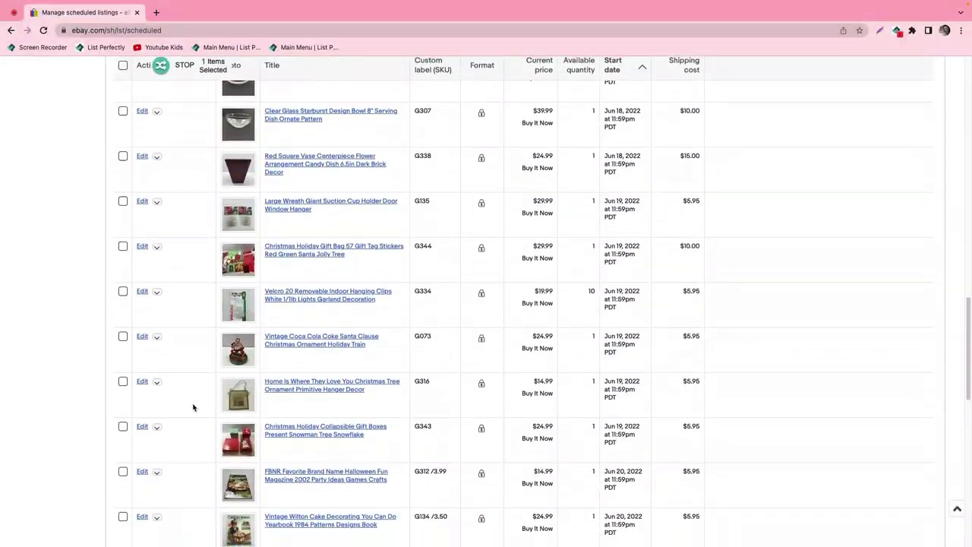
scroll(193, 408, down, 6)
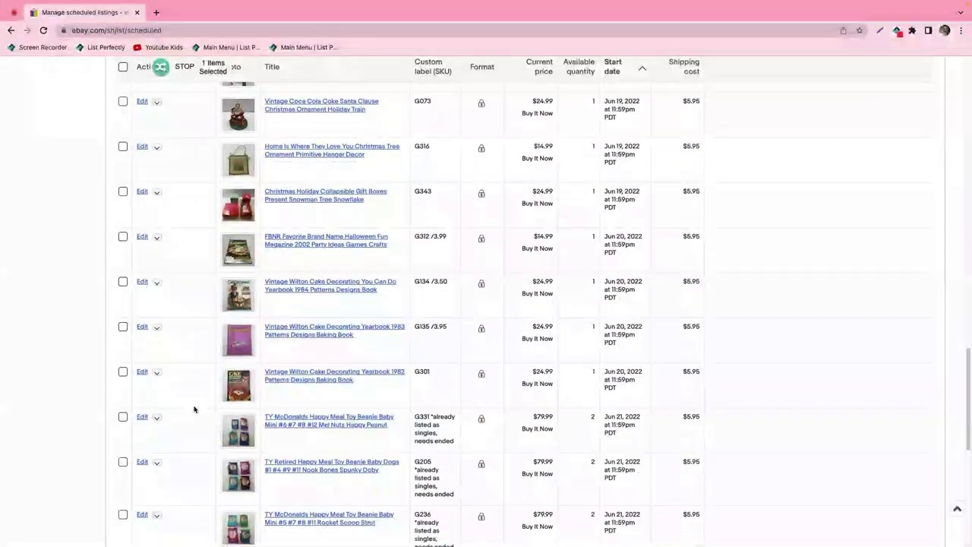
scroll(191, 270, up, 2)
click(175, 140)
scroll(202, 325, down, 15)
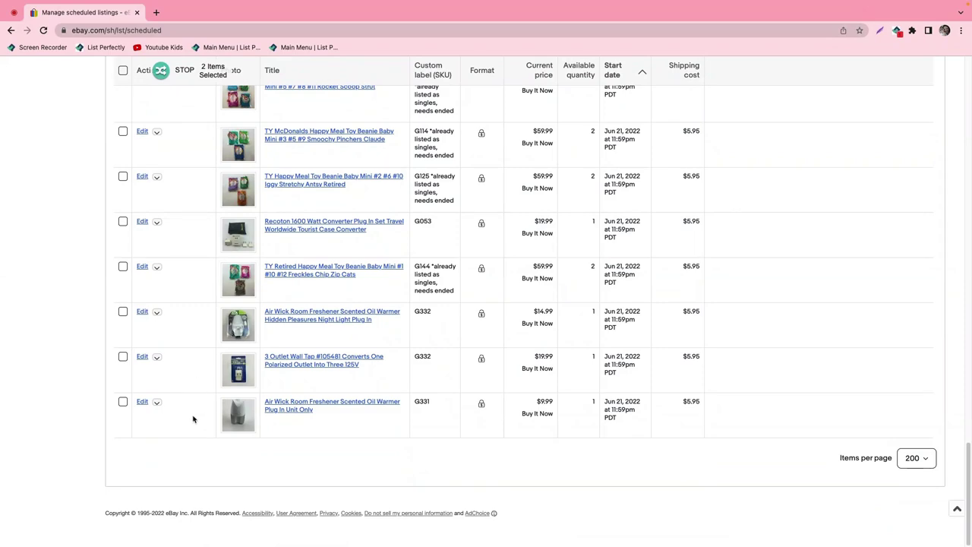
click(191, 419)
Finish the selection and copy the three selected scheduled eBay listings into the List Perfectly catalog.
scroll(178, 375, up, 15)
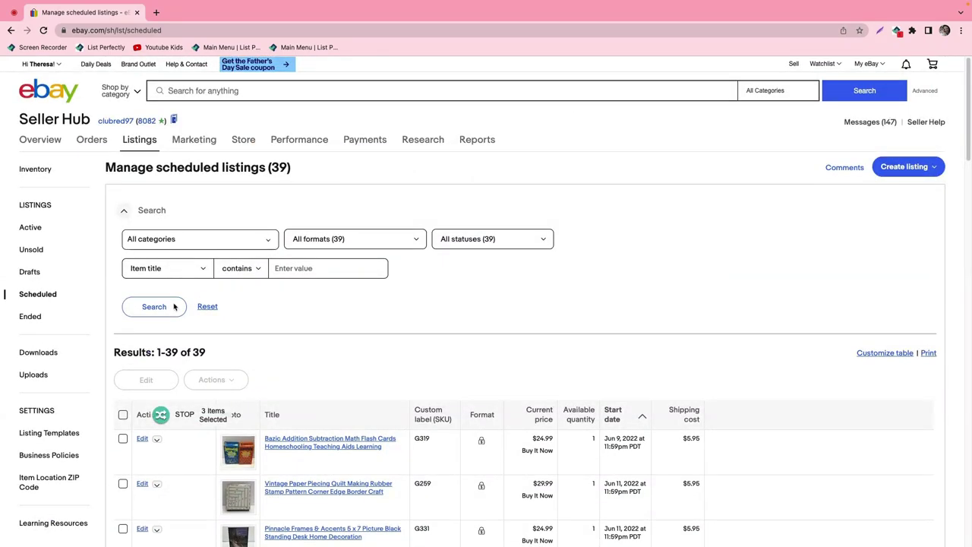
click(160, 413)
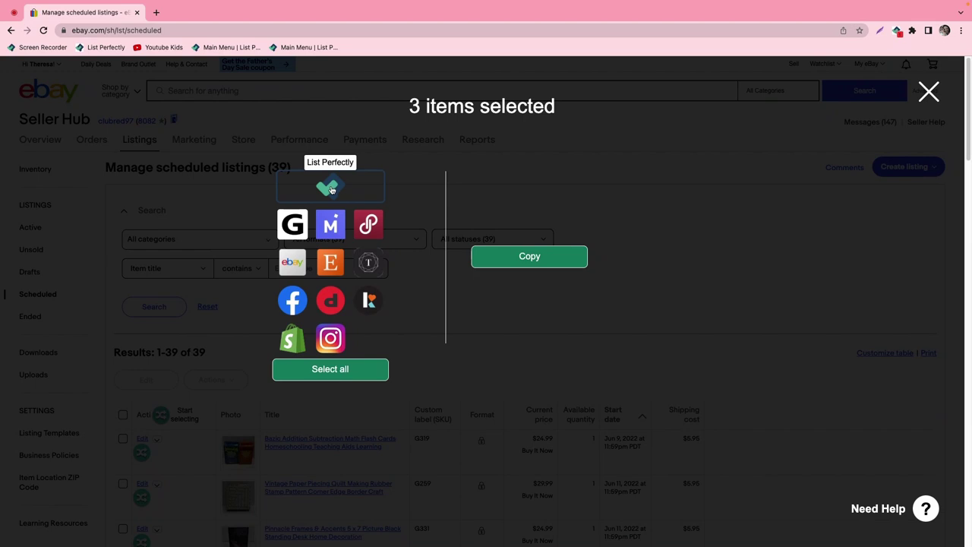
click(331, 189)
click(541, 260)
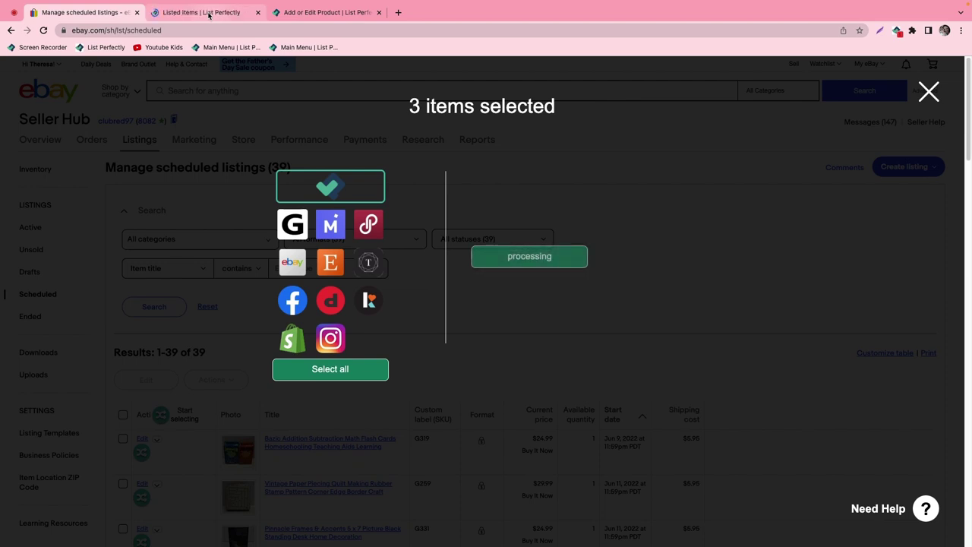
Check the three copied scheduled listings in the List Perfectly catalog.
click(209, 13)
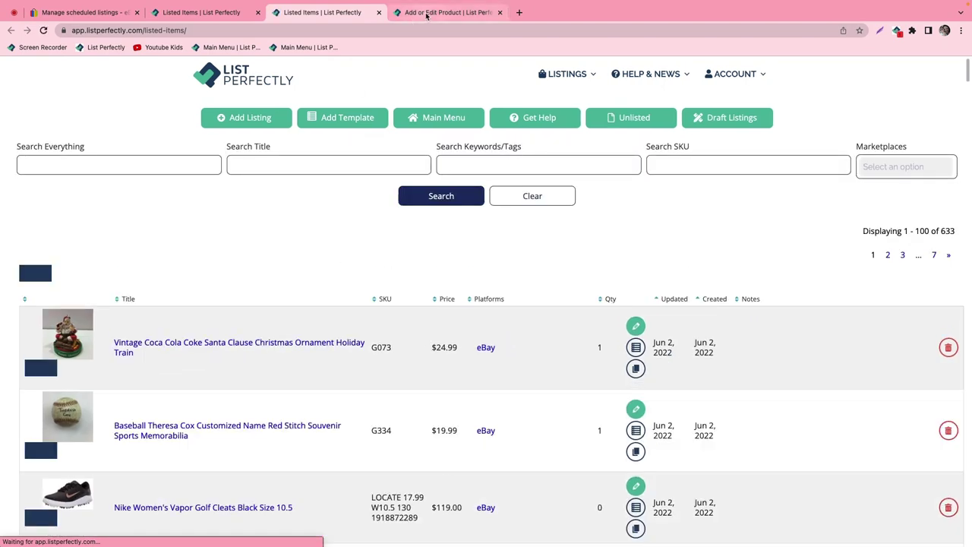
click(448, 12)
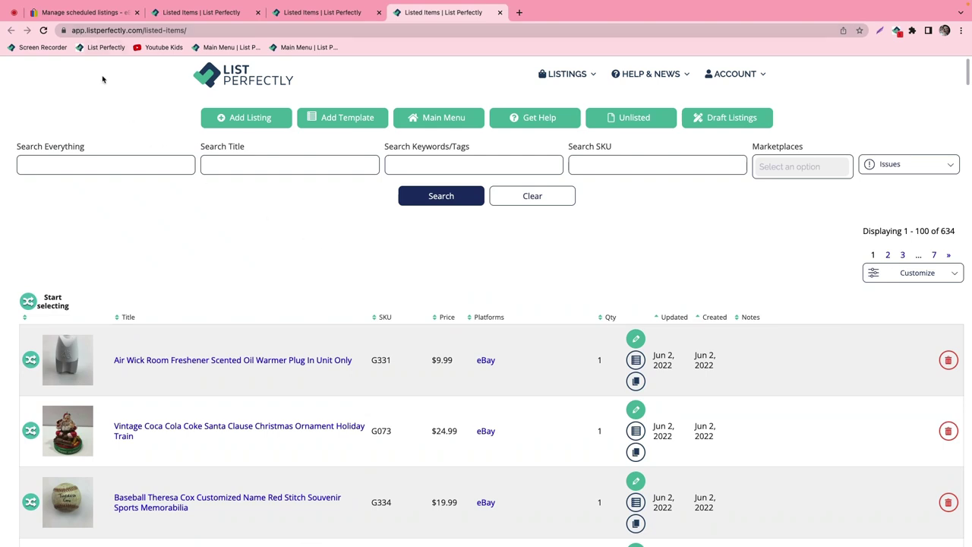
click(15, 18)
click(489, 492)
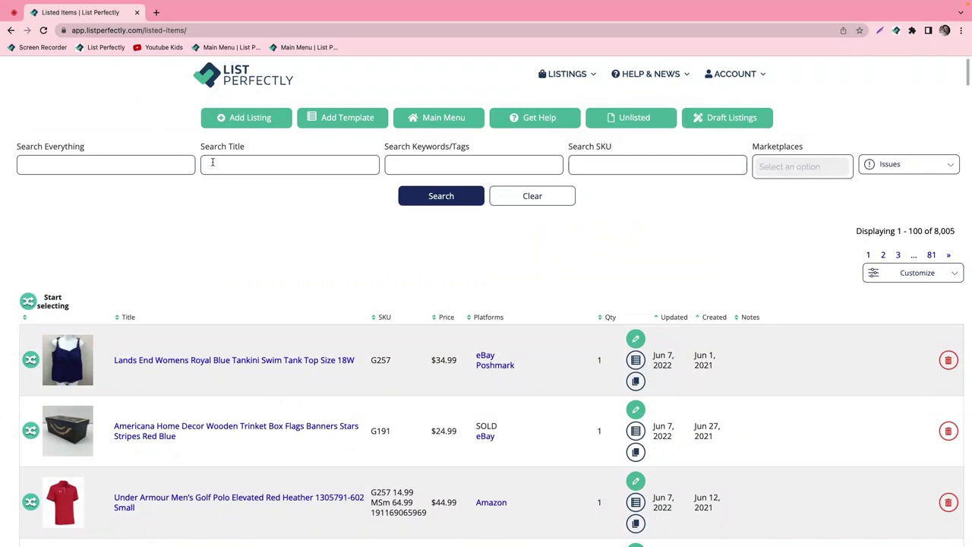
Copy the Under Armour Men's Golf Polo Elevated Red Heather listing from the List Perfectly catalog to eBay.
scroll(209, 232, down, 1)
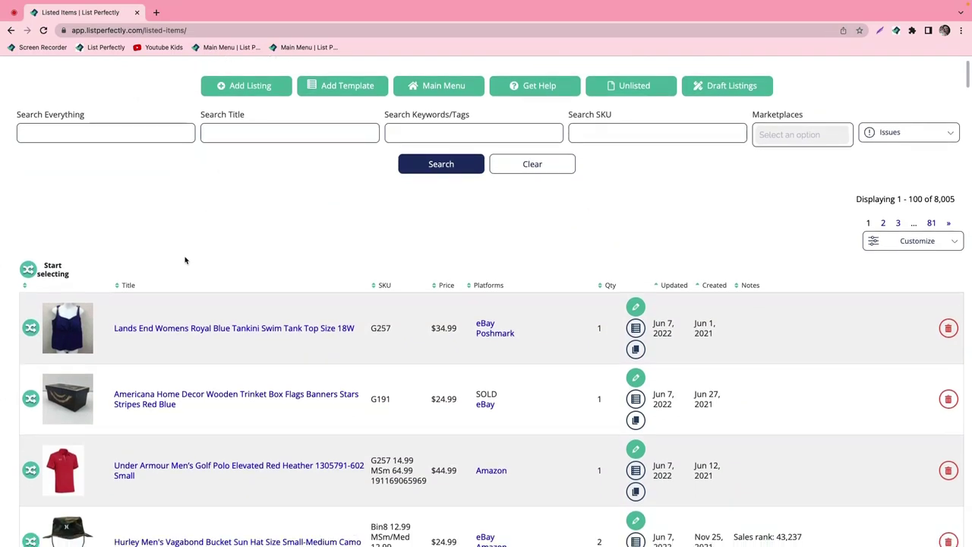
scroll(140, 308, down, 2)
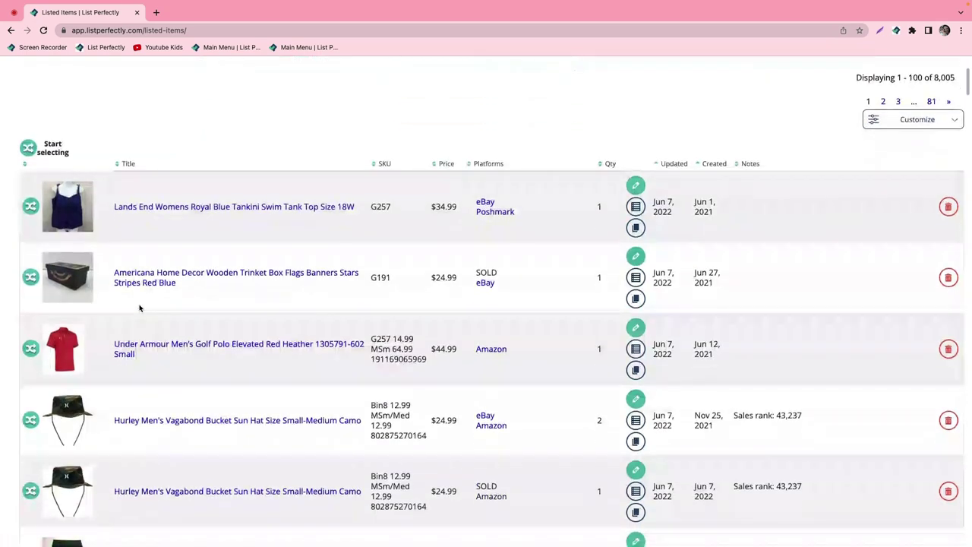
click(31, 347)
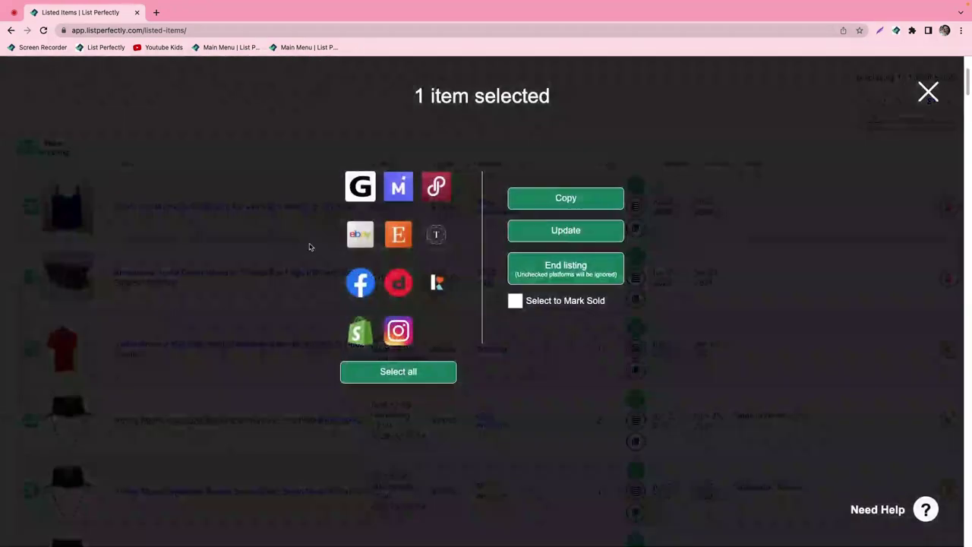
click(513, 206)
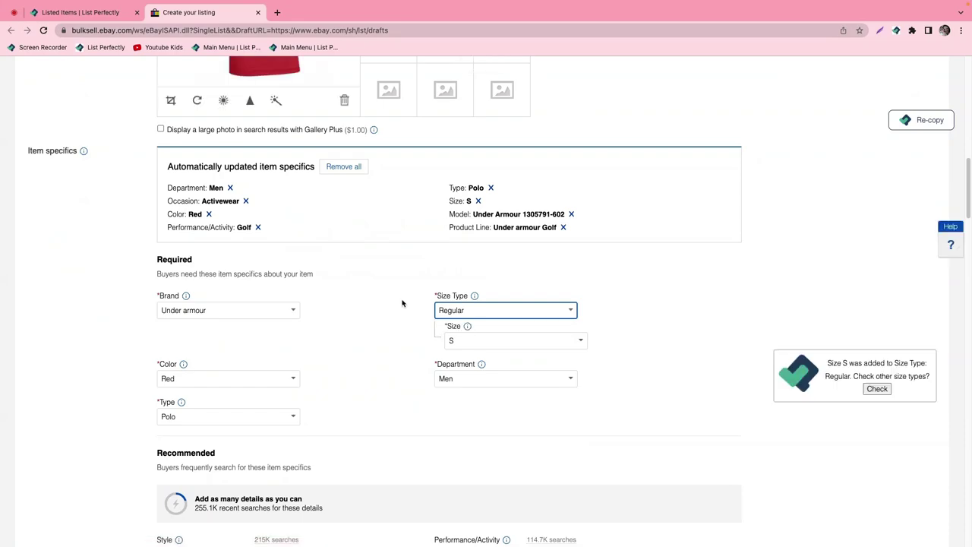
Review the polo's eBay form, list the item, and check its eBay link in the List Perfectly catalog.
scroll(368, 311, down, 15)
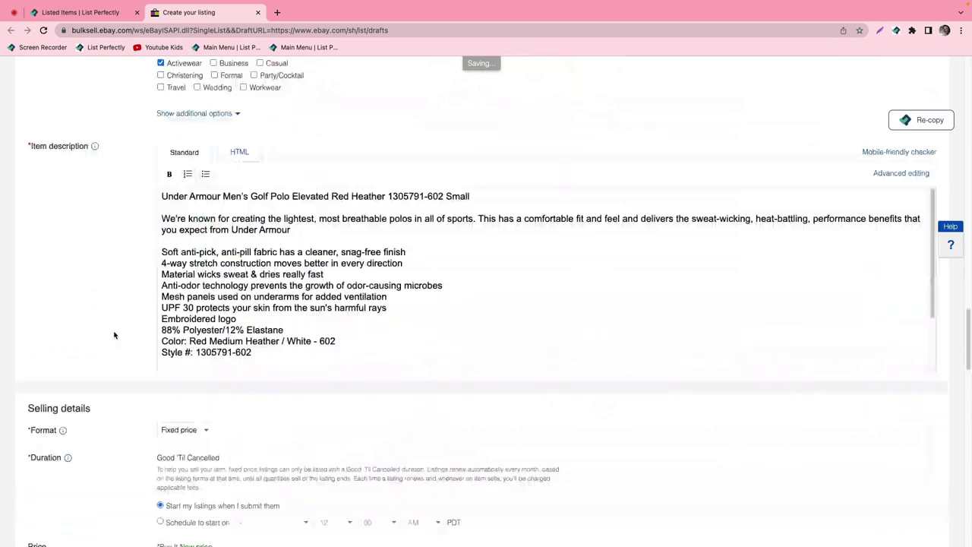
scroll(119, 332, down, 8)
scroll(119, 331, down, 6)
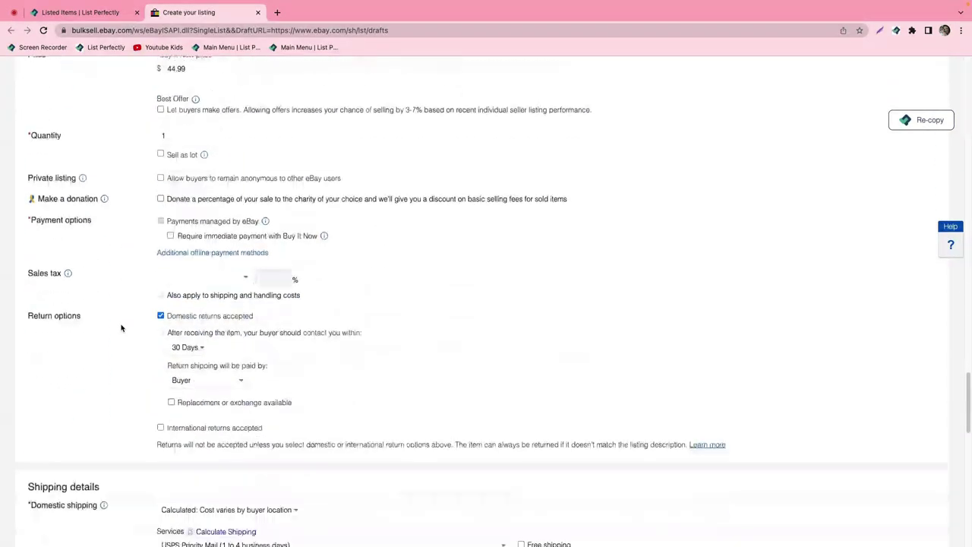
scroll(127, 330, down, 6)
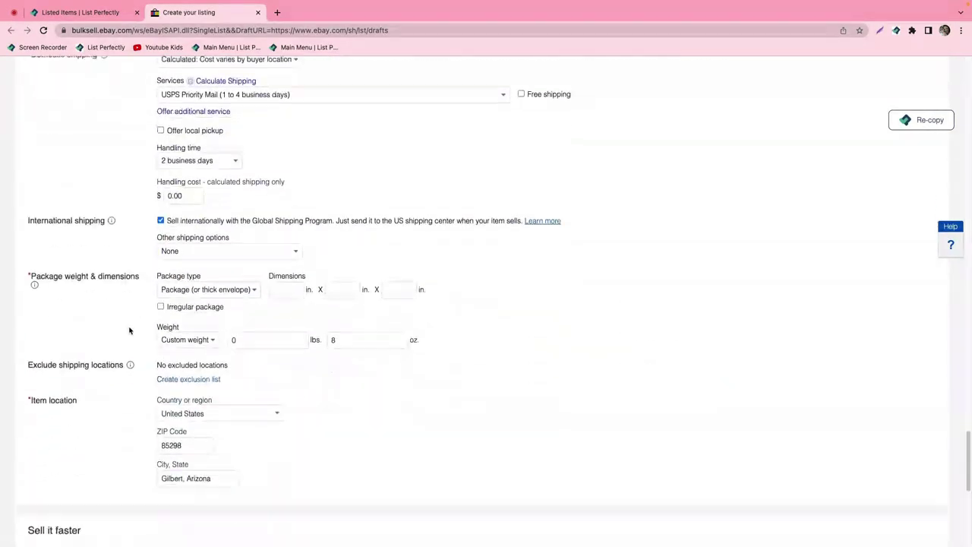
scroll(113, 386, down, 1)
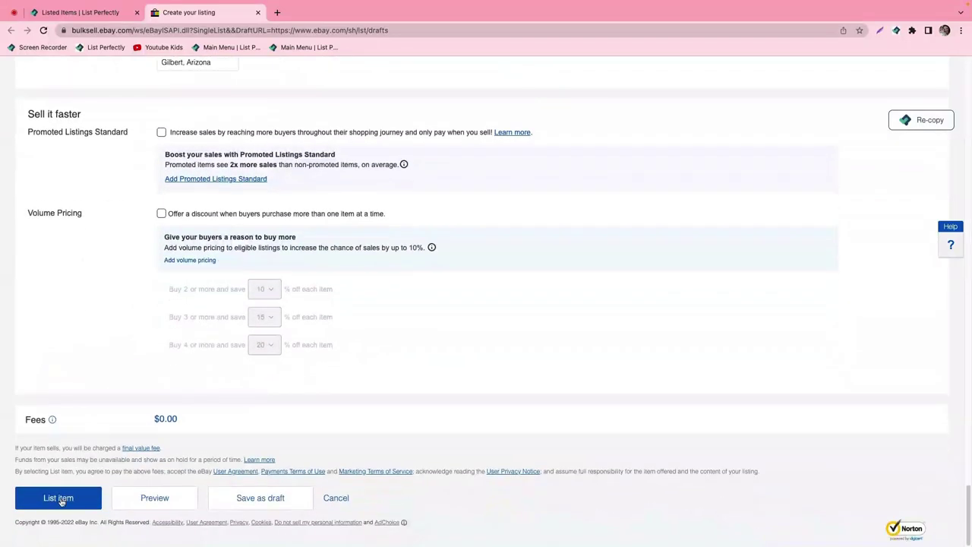
click(66, 497)
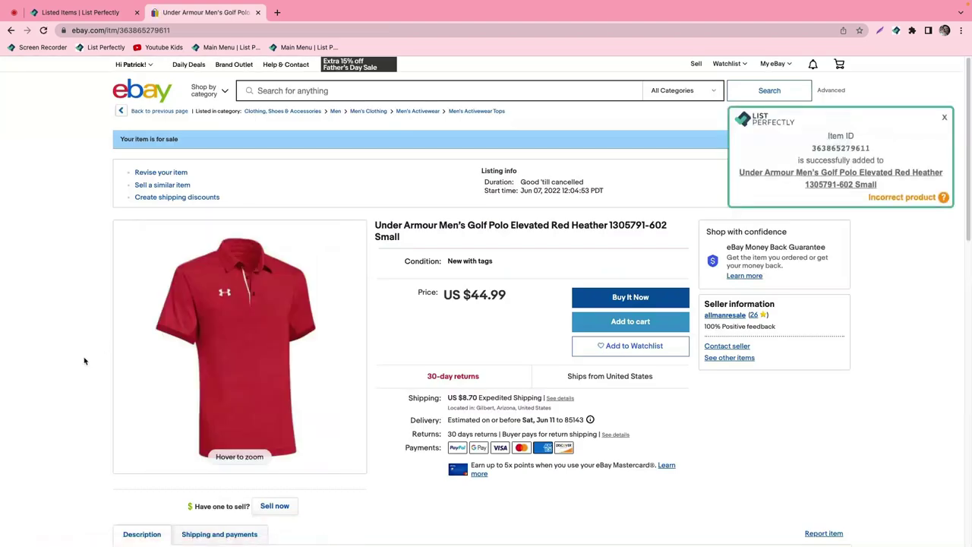
click(83, 13)
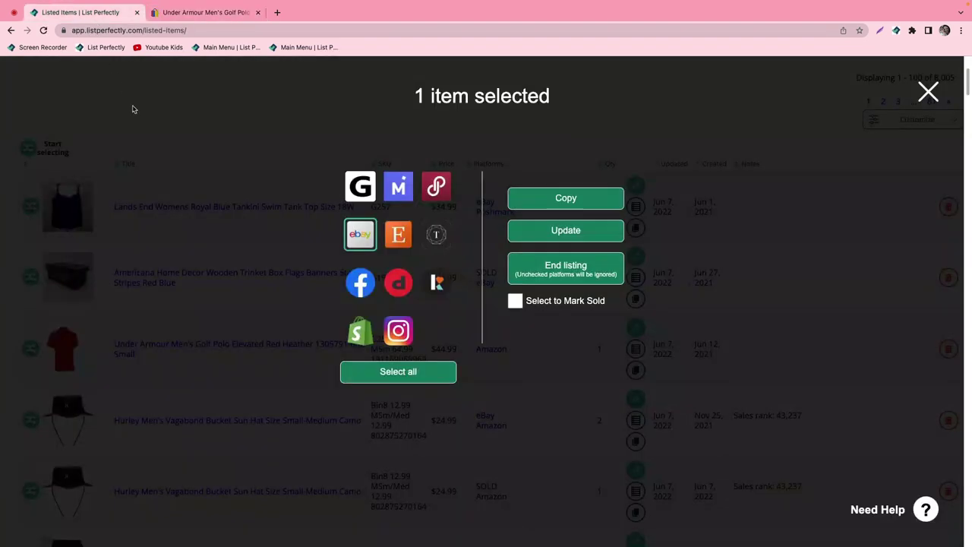
click(147, 141)
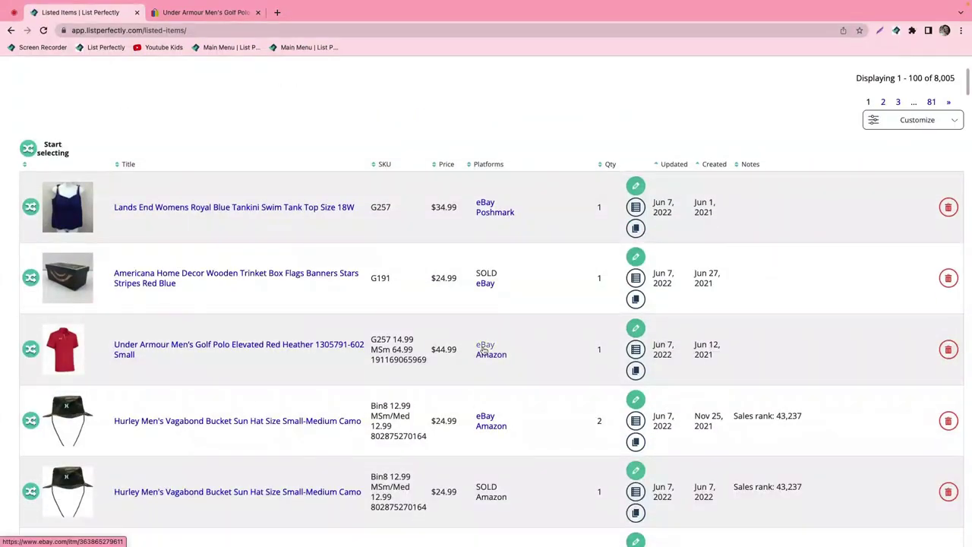
Return to the polo's eBay listing and sign out of the current eBay account.
click(213, 14)
mouse_move(135, 66)
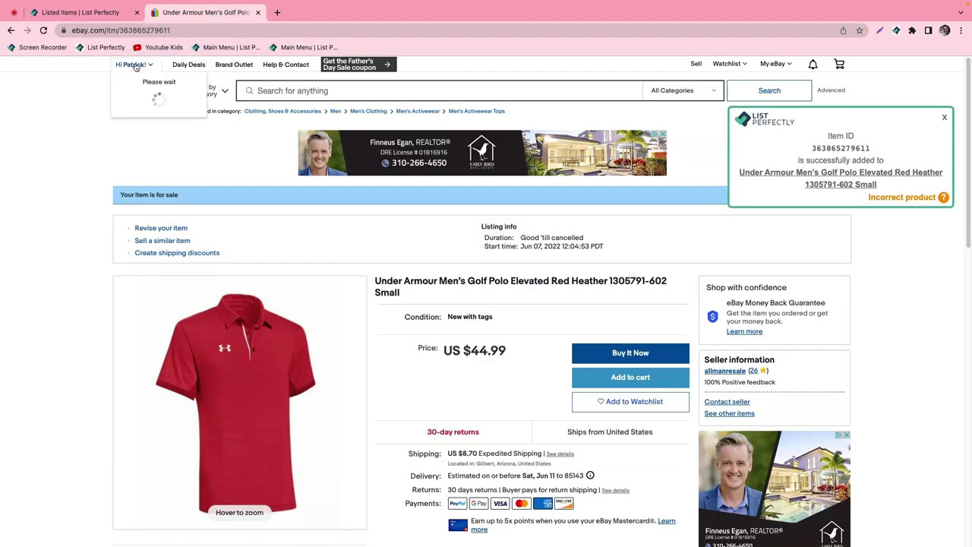
click(129, 129)
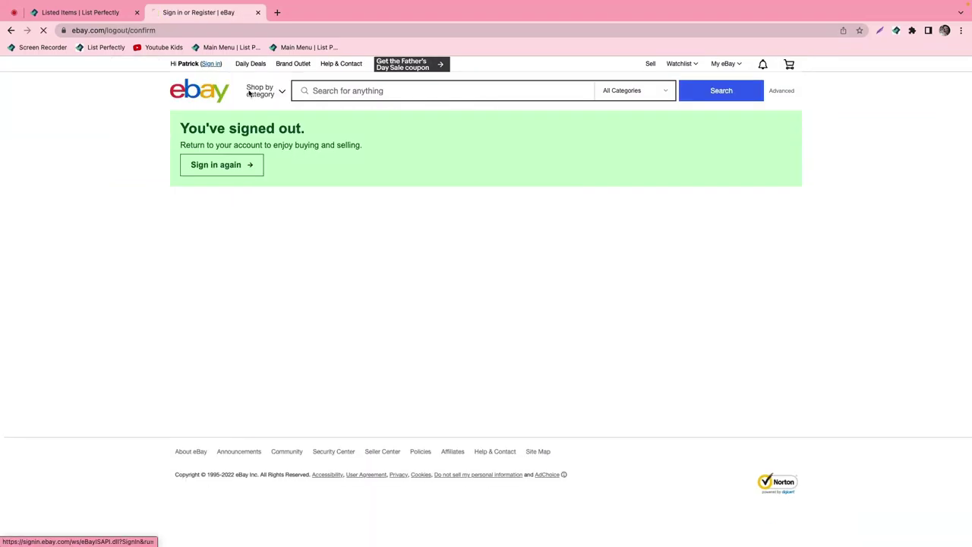
Sign in to the other eBay account with its saved username and password.
click(217, 67)
click(500, 145)
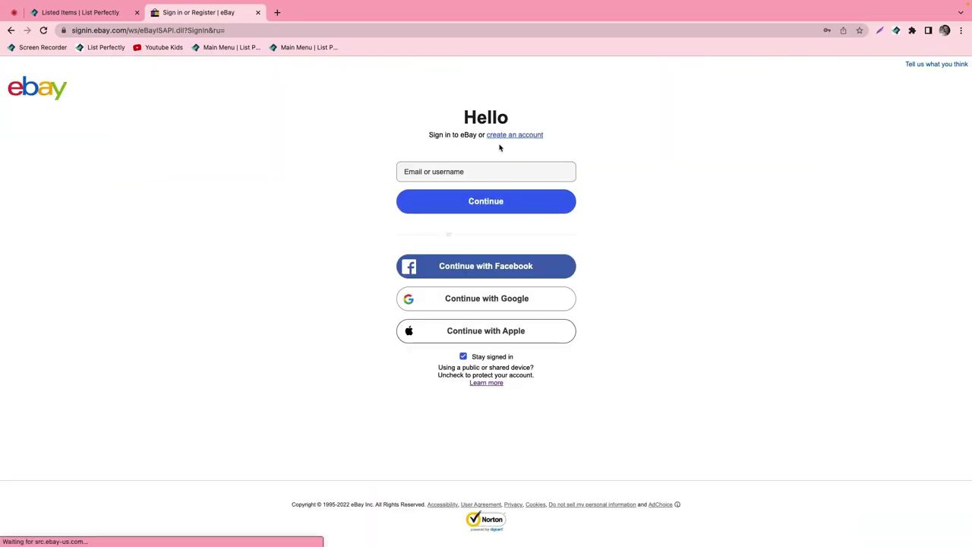
click(480, 170)
click(456, 225)
click(453, 202)
click(412, 211)
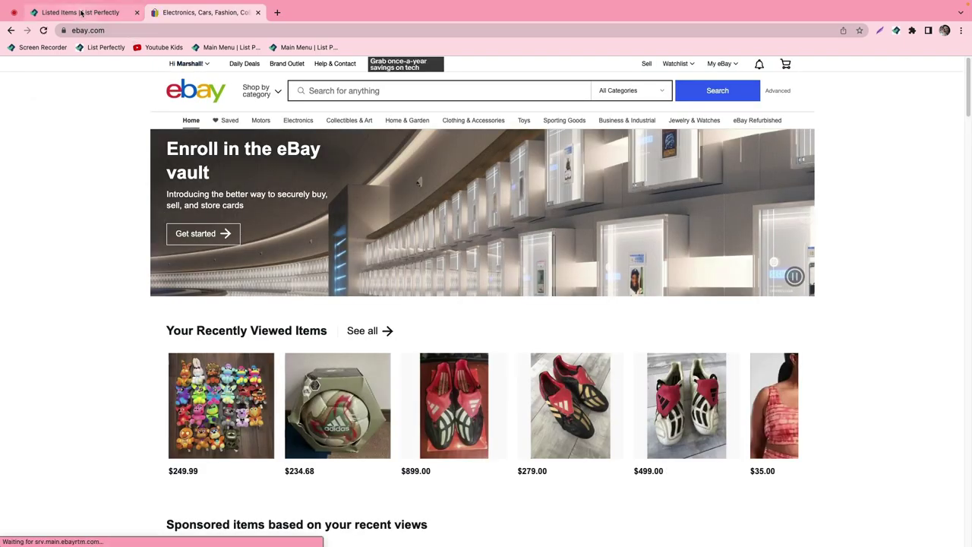
Copy the Sperry Top-Sider Women's Pier View Grey Canvas Sneakers from the List Perfectly catalog to eBay and open the new listing form.
click(81, 13)
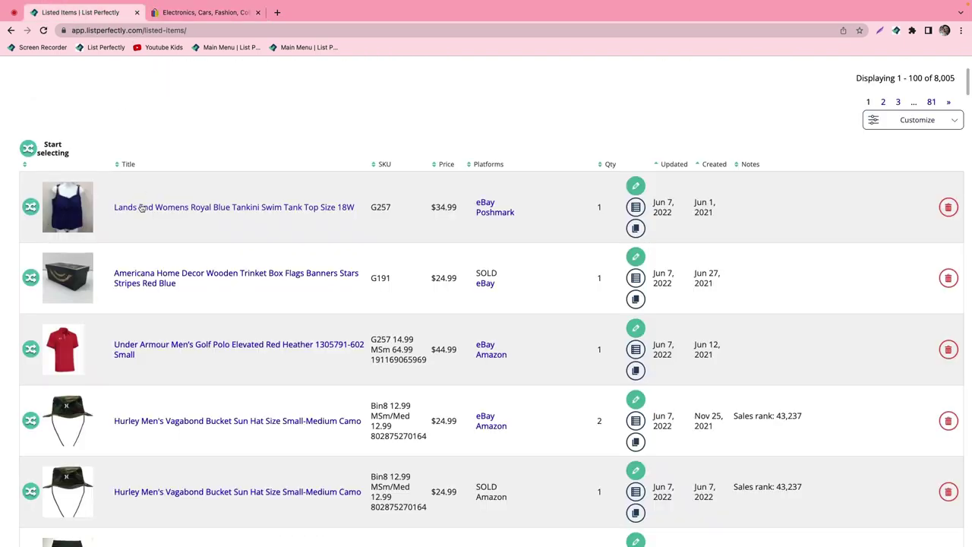
scroll(97, 207, down, 5)
scroll(97, 207, down, 20)
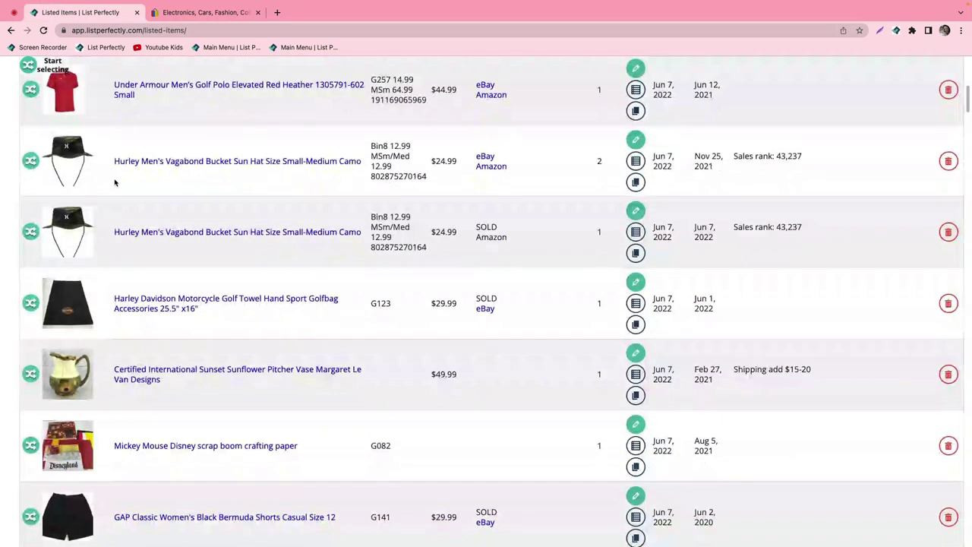
scroll(131, 240, down, 9)
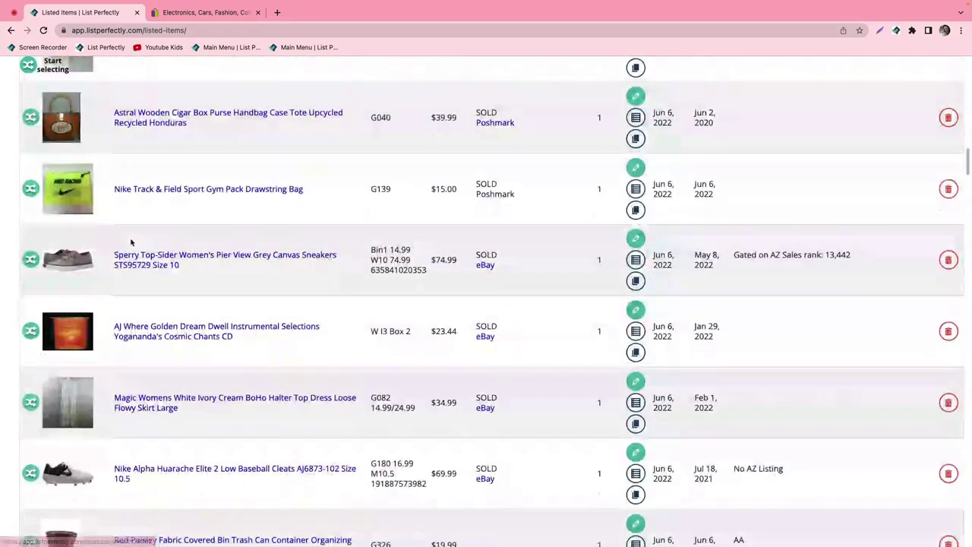
click(30, 256)
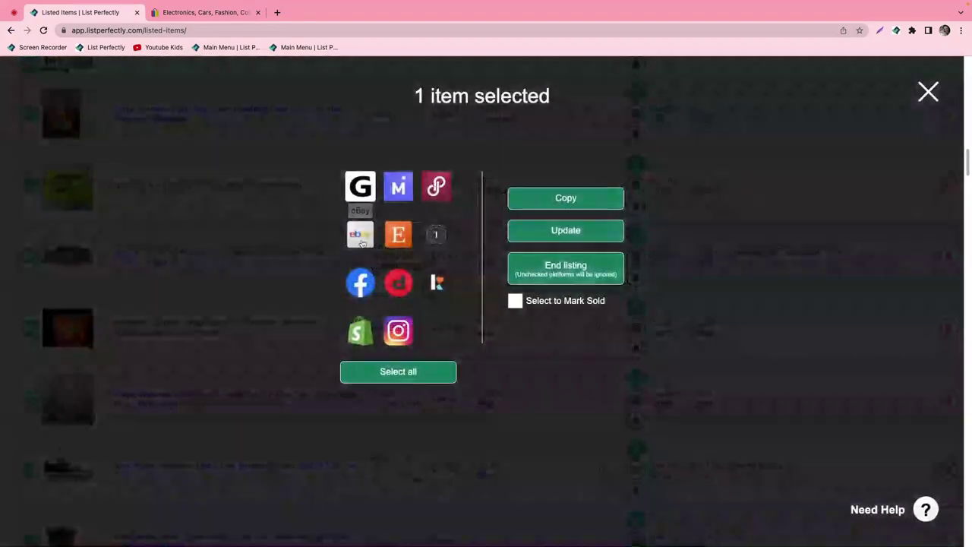
click(573, 206)
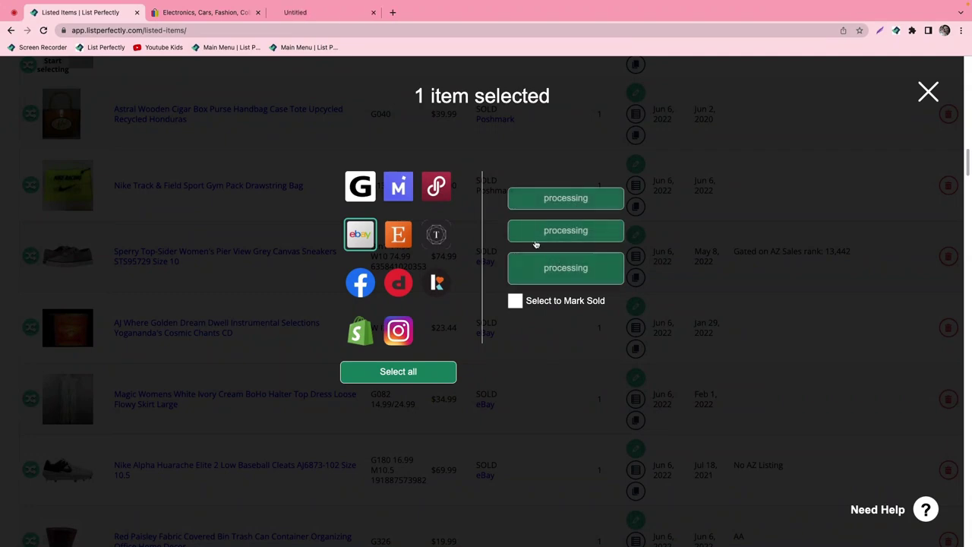
click(308, 16)
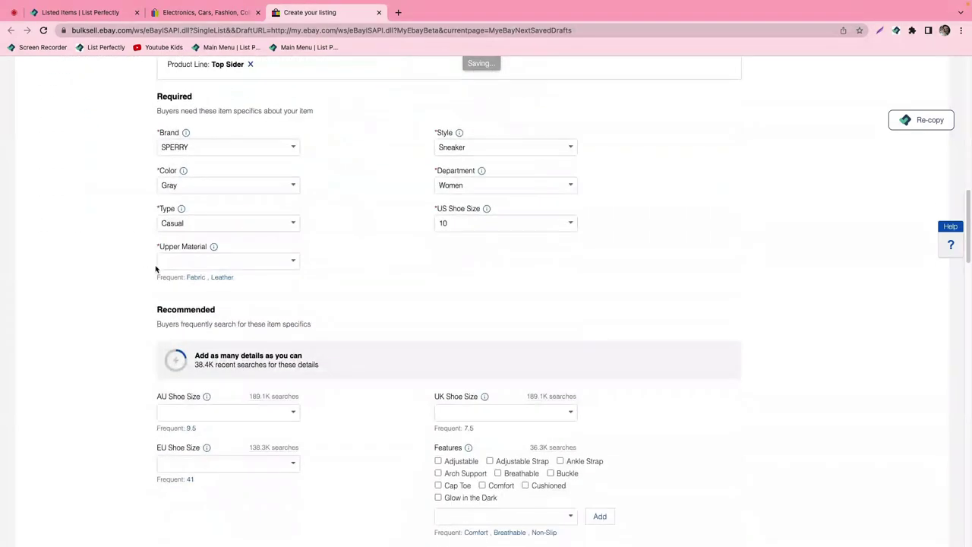
Fill in the sneakers' required Upper Material, review the selling and shipping details, and list the item on eBay.
click(183, 216)
click(195, 231)
scroll(130, 273, down, 10)
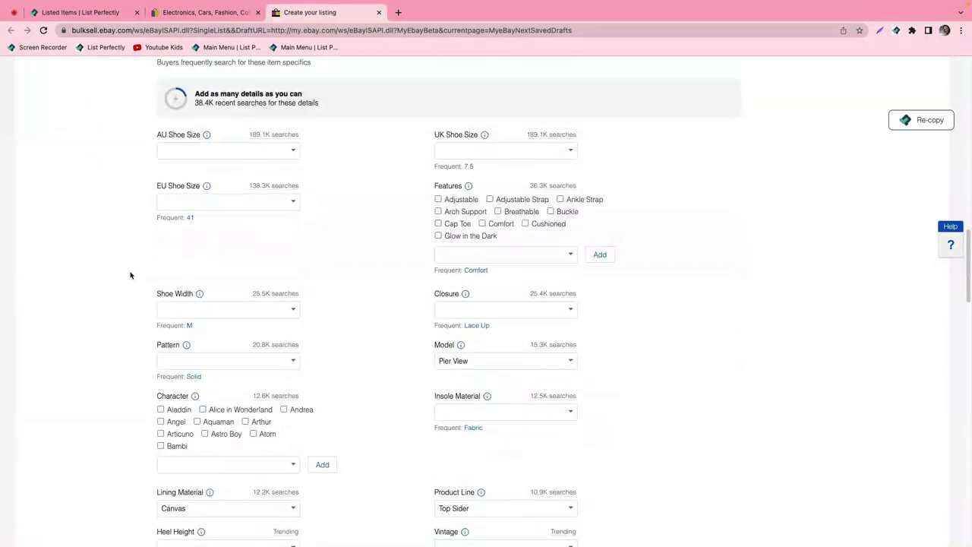
scroll(130, 273, down, 8)
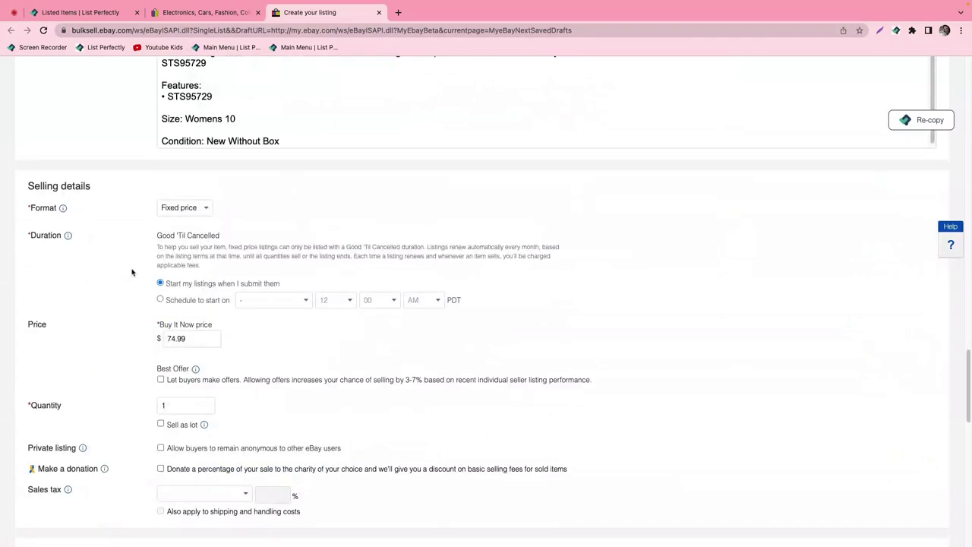
scroll(136, 276, down, 10)
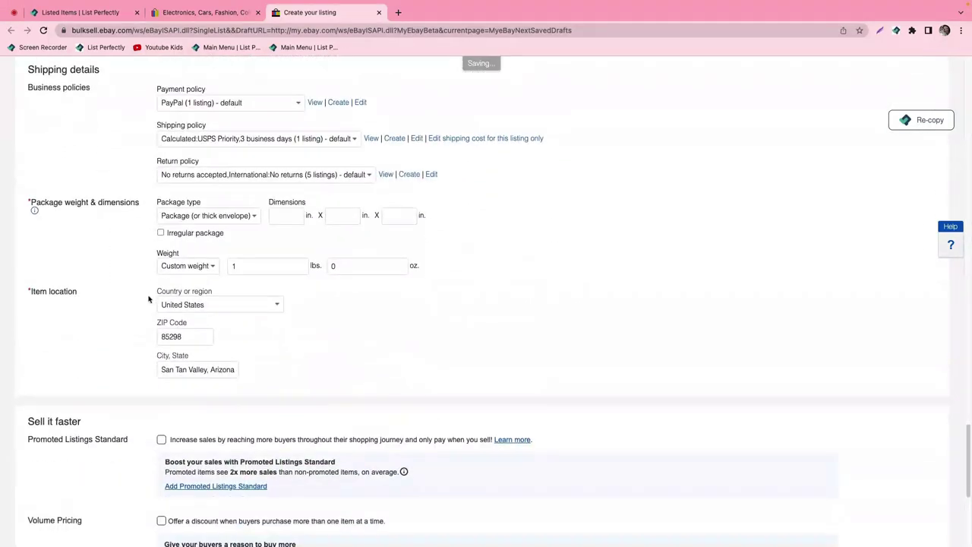
click(90, 498)
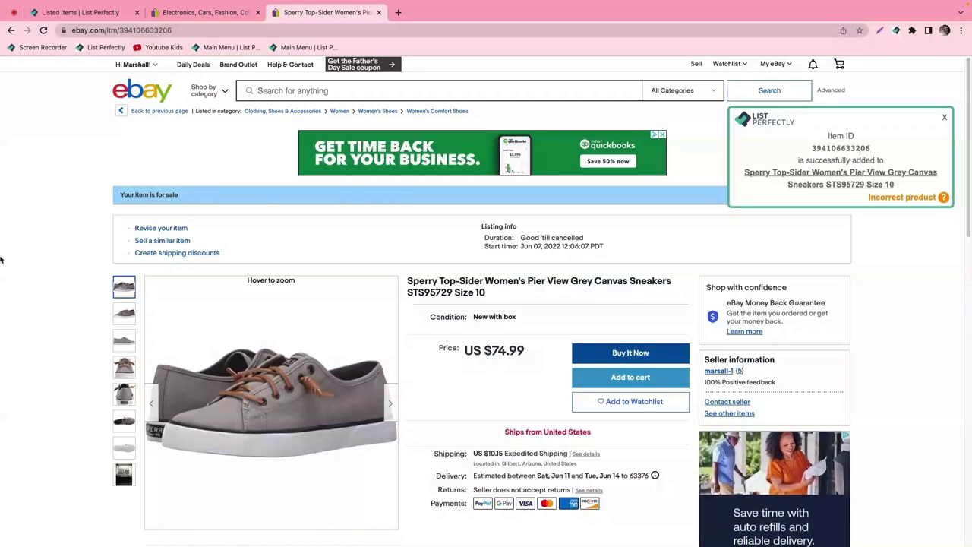
click(14, 14)
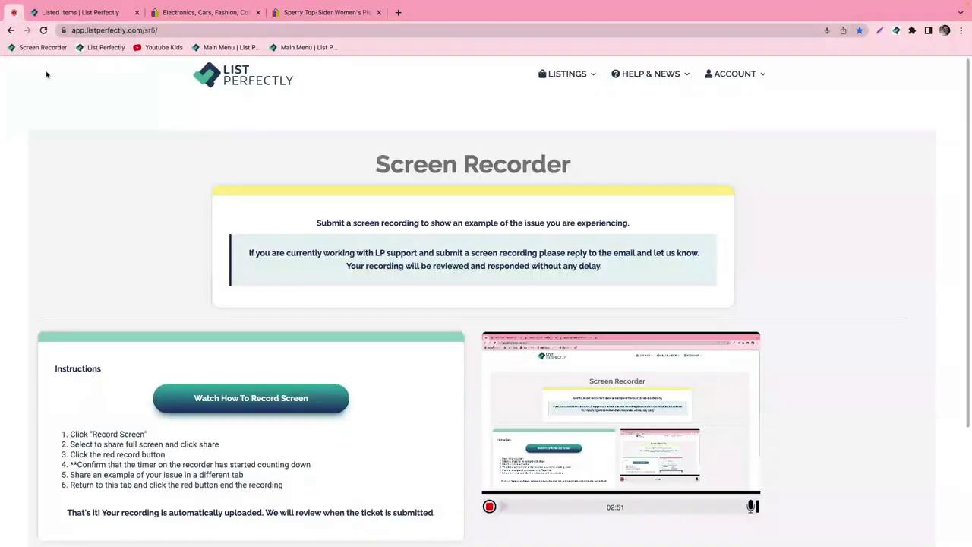